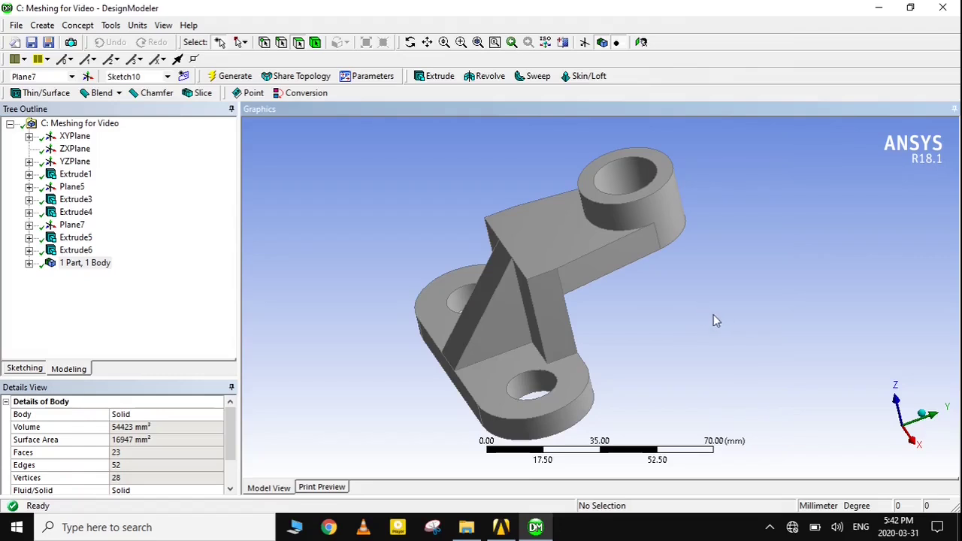
Examine the bracket's base, rib, upright plate and arm from several angles
drag(635, 298, 727, 300)
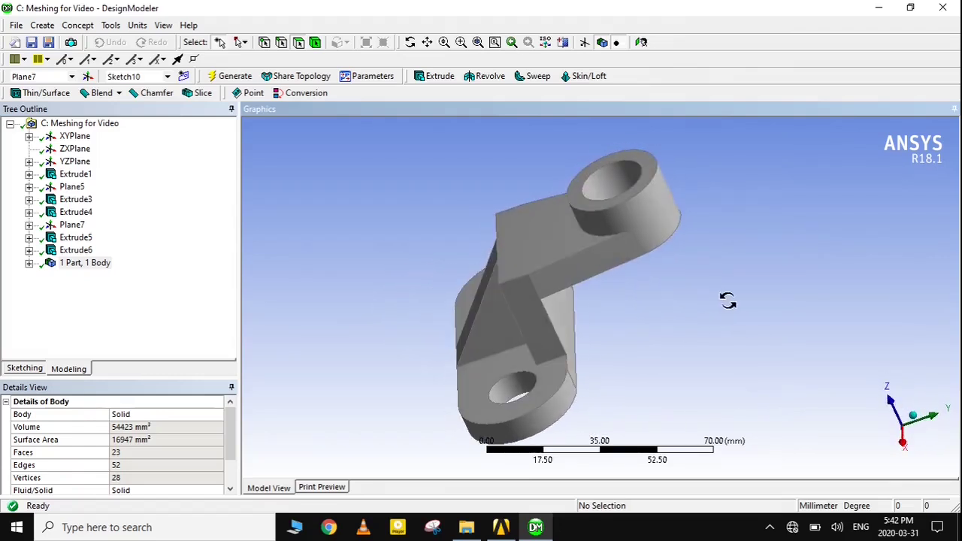
click(556, 232)
middle_drag(575, 318, 877, 308)
click(575, 315)
scroll(637, 278, up, 2)
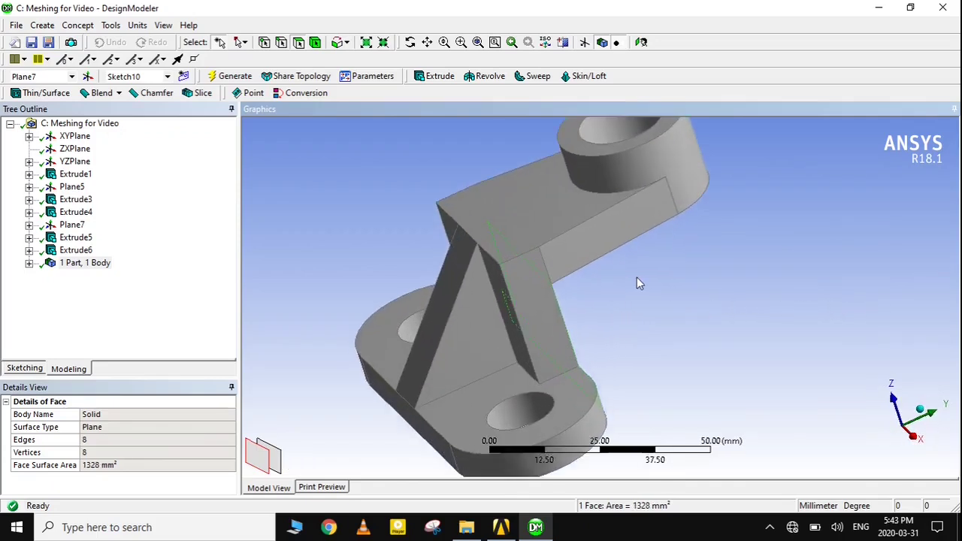
scroll(637, 278, down, 1)
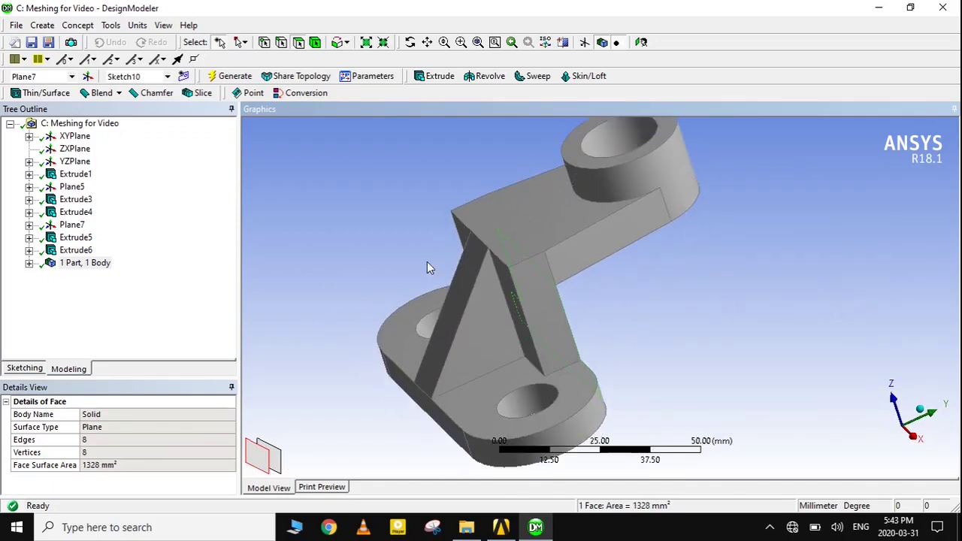
scroll(695, 326, down, 2)
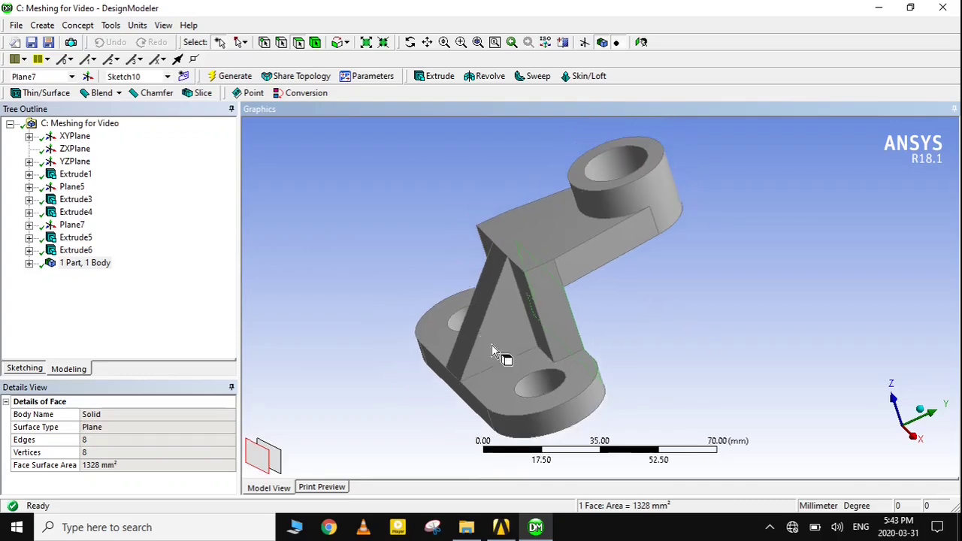
click(633, 269)
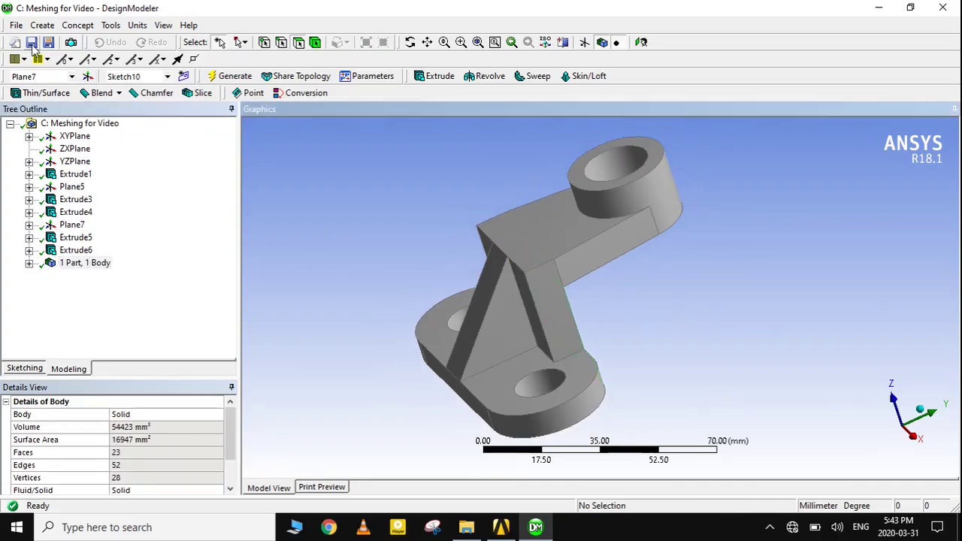
Slice all bodies with a Slice by Surface feature, using the upright plate's flat back face beneath the arm as target face
click(17, 26)
mouse_move(44, 30)
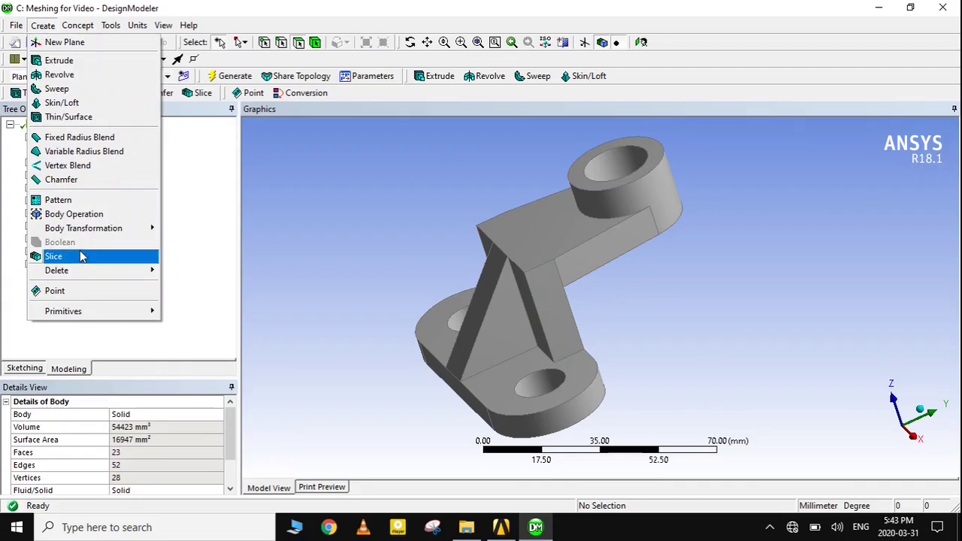
click(56, 257)
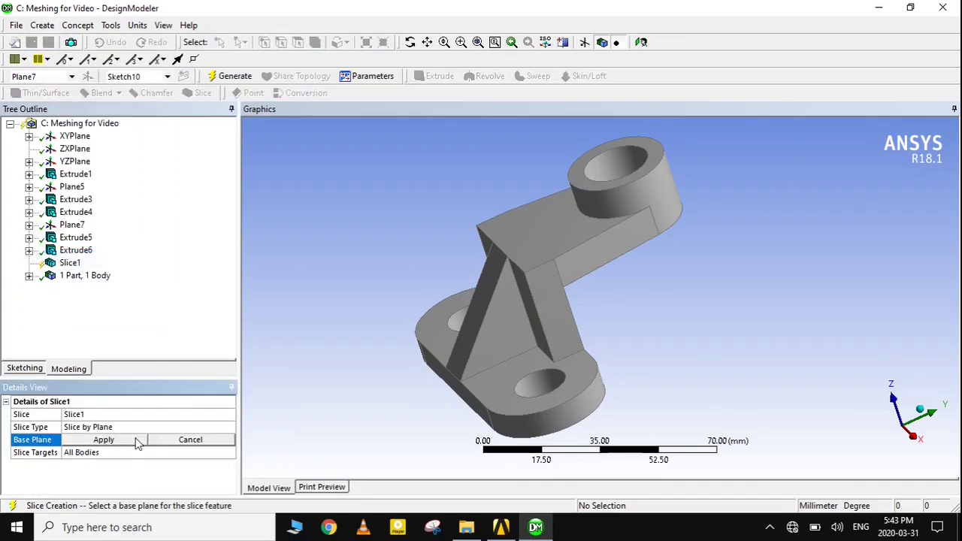
click(171, 427)
click(229, 426)
click(150, 456)
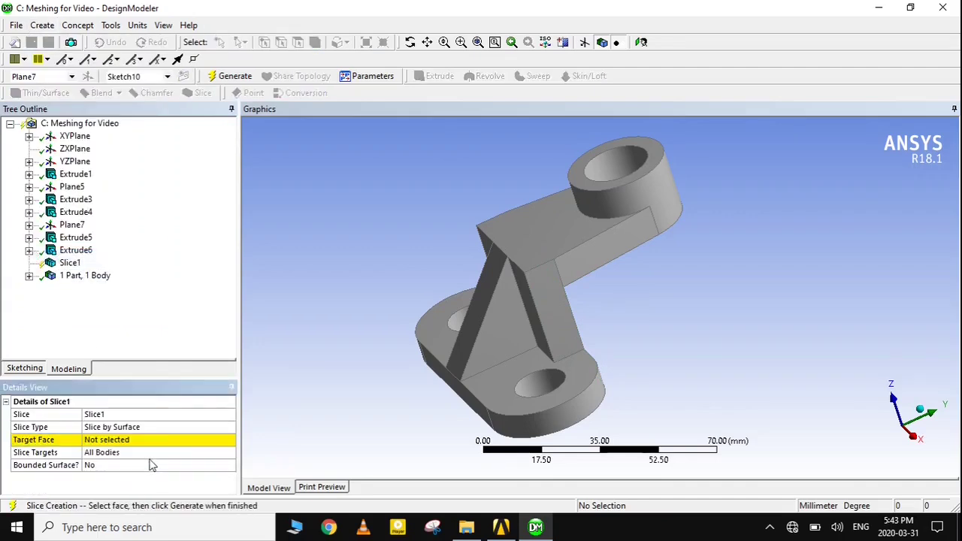
click(166, 443)
middle_drag(501, 369, 533, 322)
click(590, 321)
middle_drag(593, 322, 392, 389)
key(Return)
key(F5)
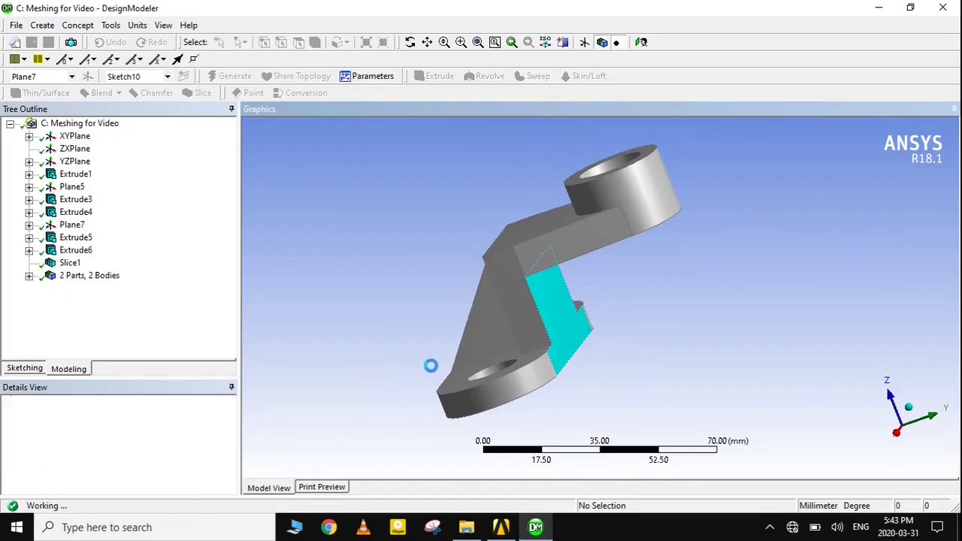
Check the split bodies and slice all bodies by surface along the outer cylindrical face of the ring at the arm's end
middle_drag(436, 365, 593, 232)
click(593, 232)
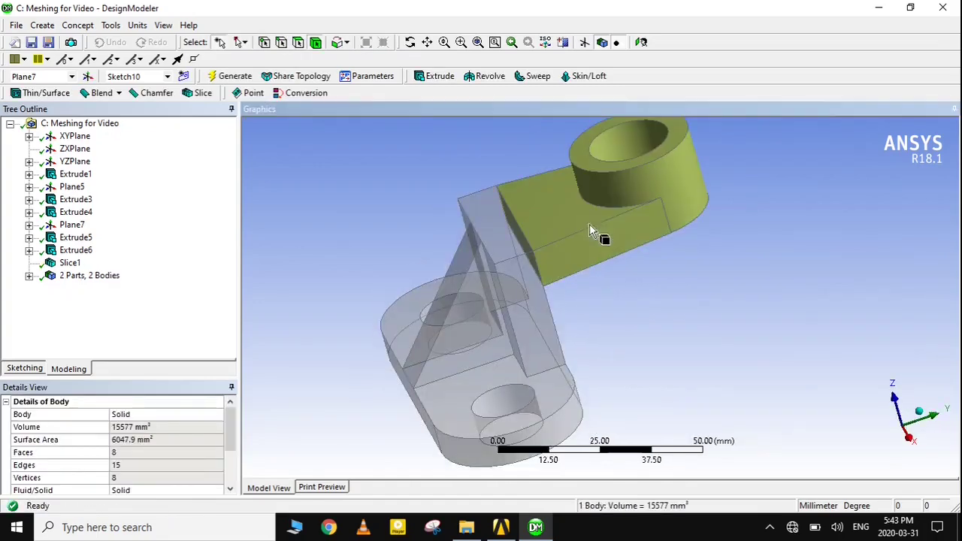
click(521, 304)
click(339, 276)
middle_drag(541, 360, 402, 272)
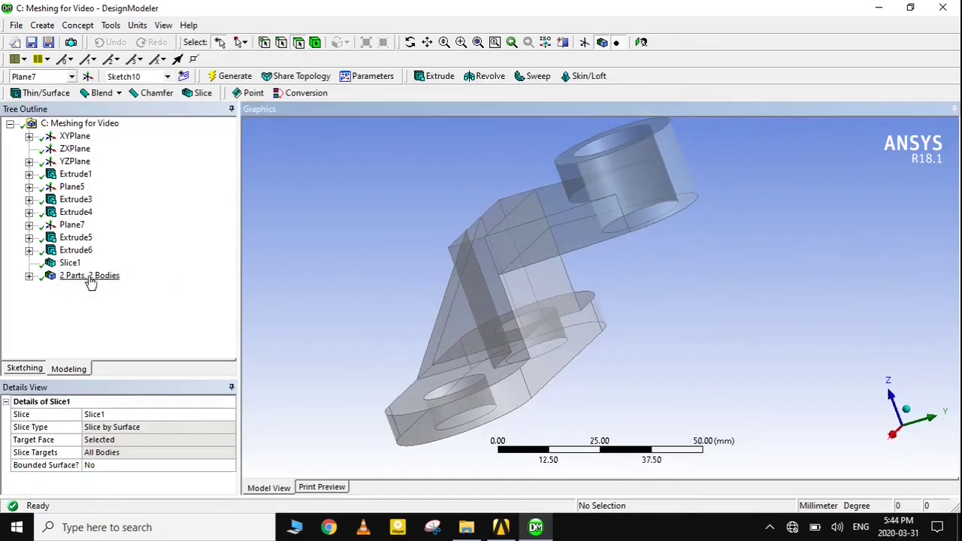
click(36, 26)
click(105, 257)
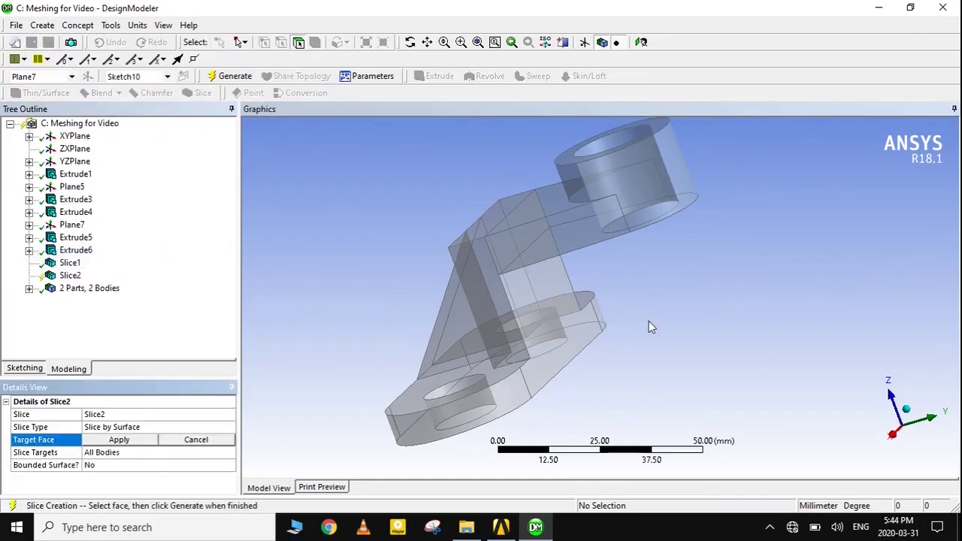
middle_drag(651, 326, 670, 244)
click(674, 205)
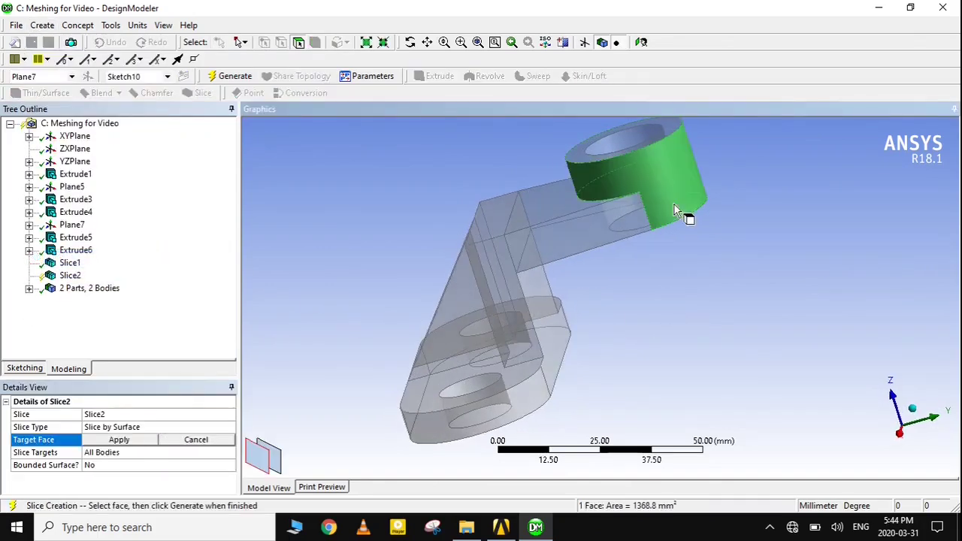
click(118, 441)
middle_drag(376, 260, 407, 266)
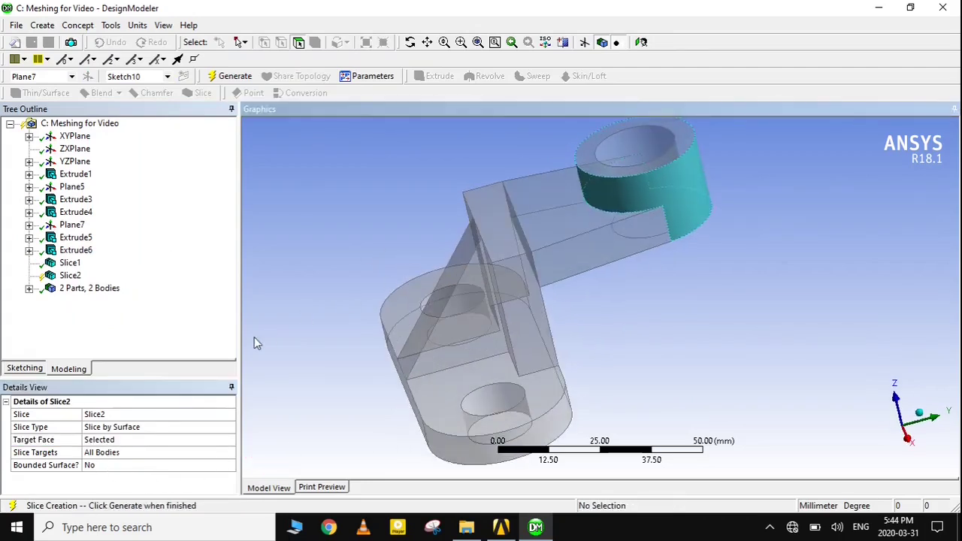
key(F5)
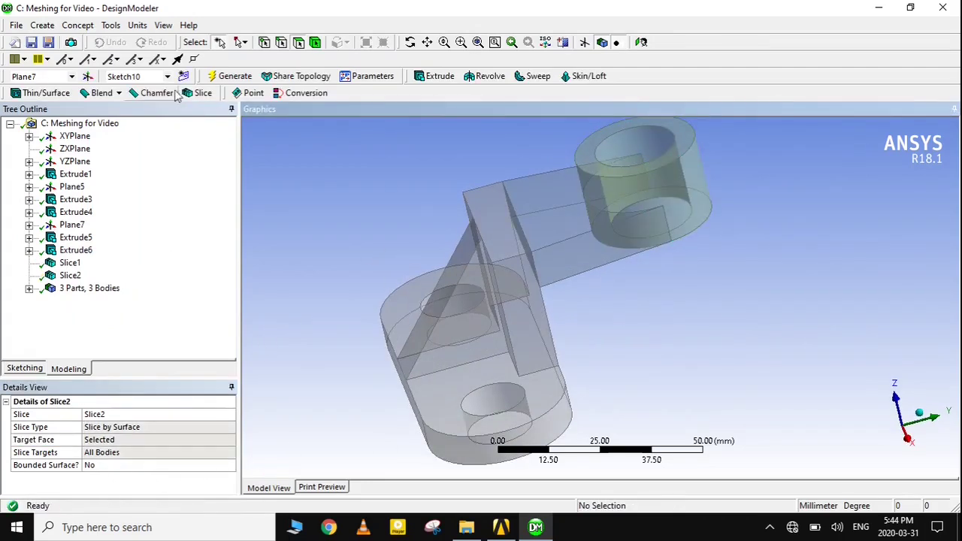
Check the ring, arm and base bodies and slice all bodies by surface along the base plate's top face
click(611, 173)
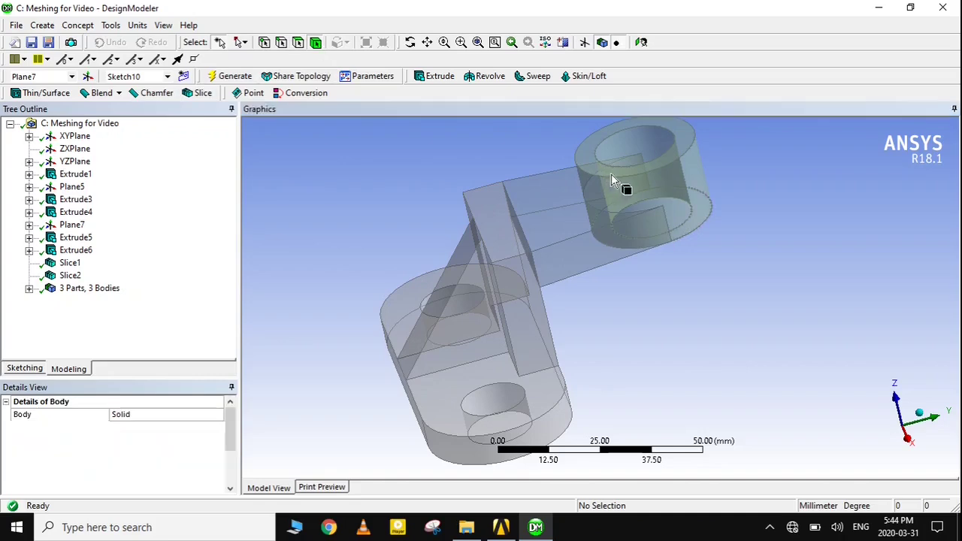
click(584, 235)
click(526, 310)
click(731, 356)
middle_drag(730, 356, 747, 322)
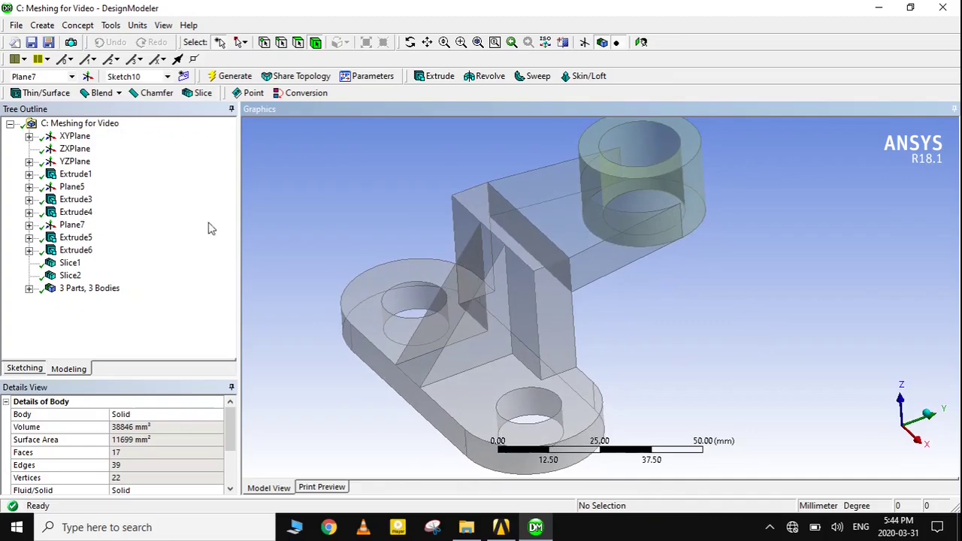
click(46, 28)
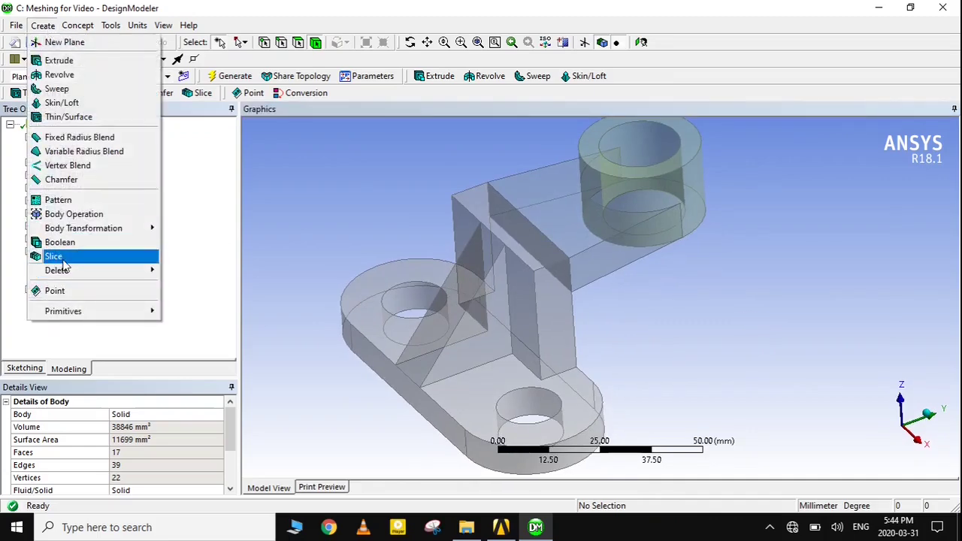
click(56, 254)
middle_drag(480, 421, 545, 396)
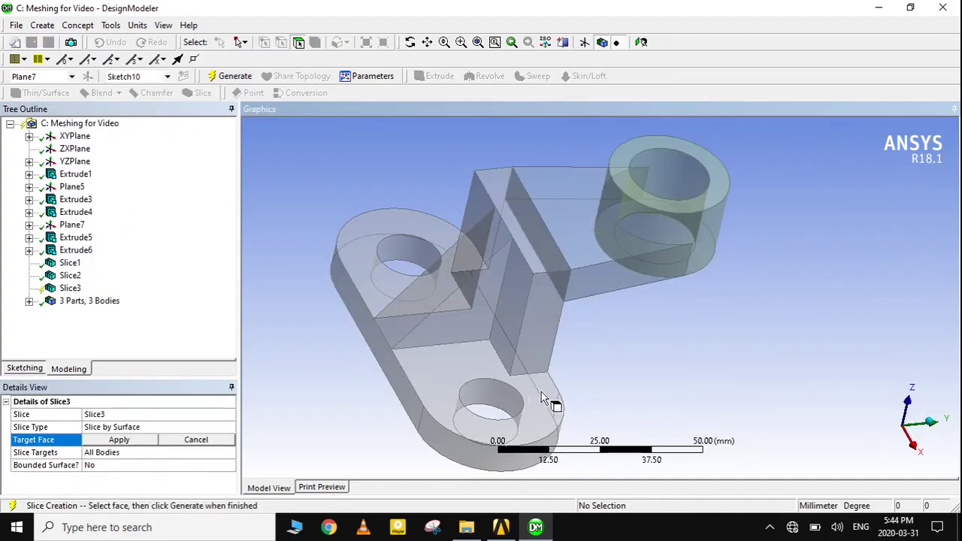
click(541, 391)
click(125, 444)
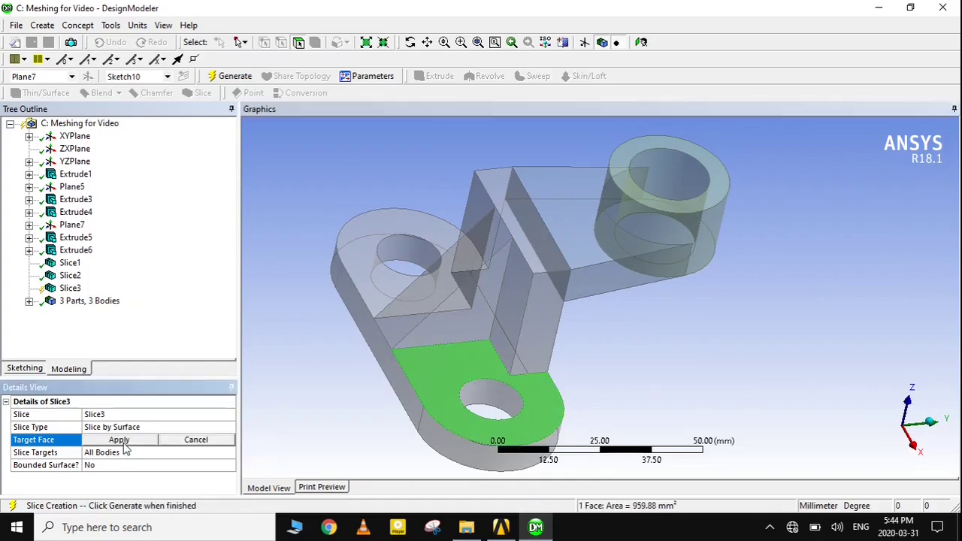
click(119, 439)
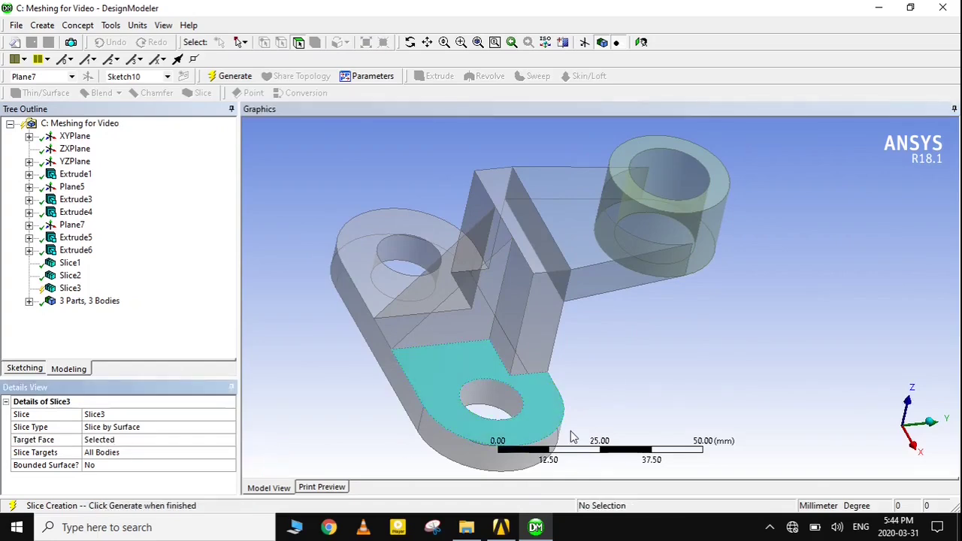
key(F5)
Inspect the sliced bodies one by one: the ring, the upright with its rib, and the base plate
click(542, 338)
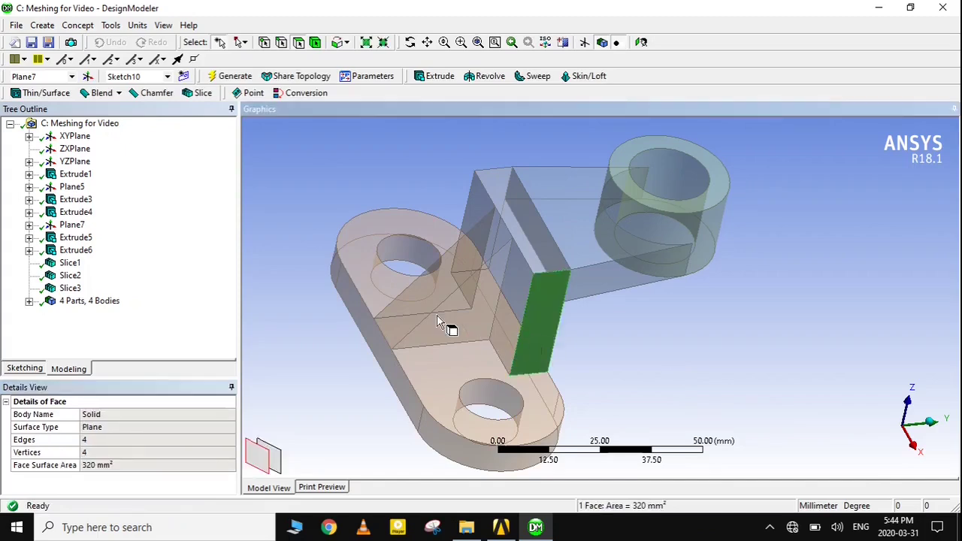
click(508, 270)
click(314, 42)
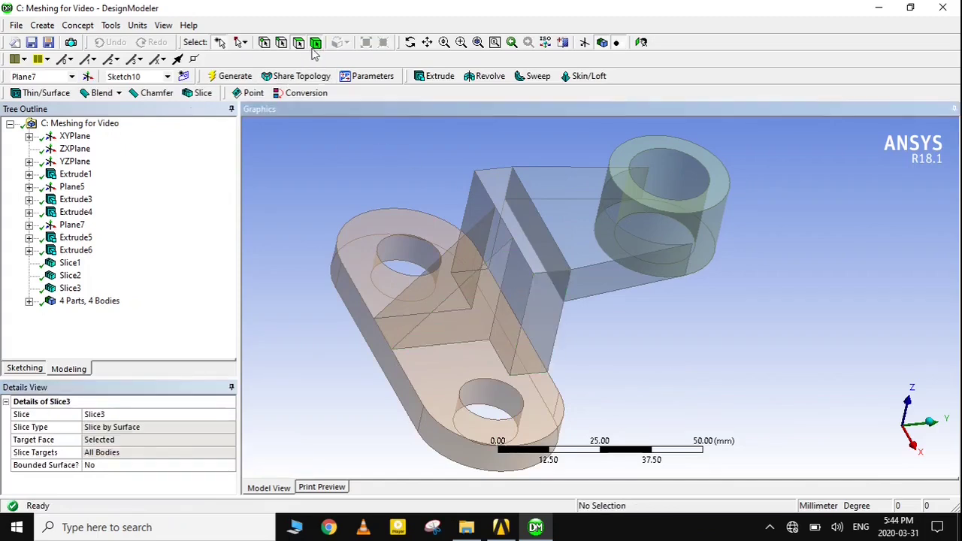
click(472, 325)
click(681, 231)
click(658, 207)
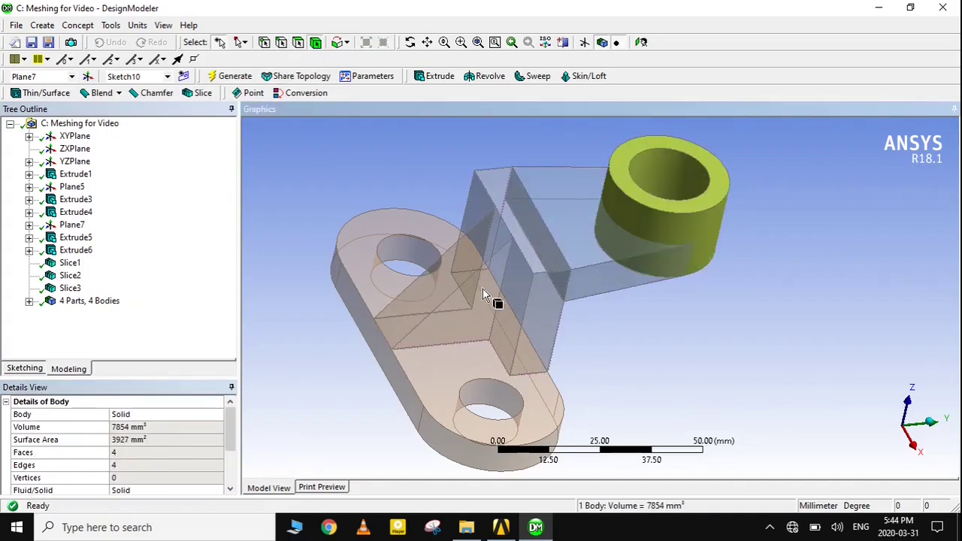
click(489, 293)
click(497, 413)
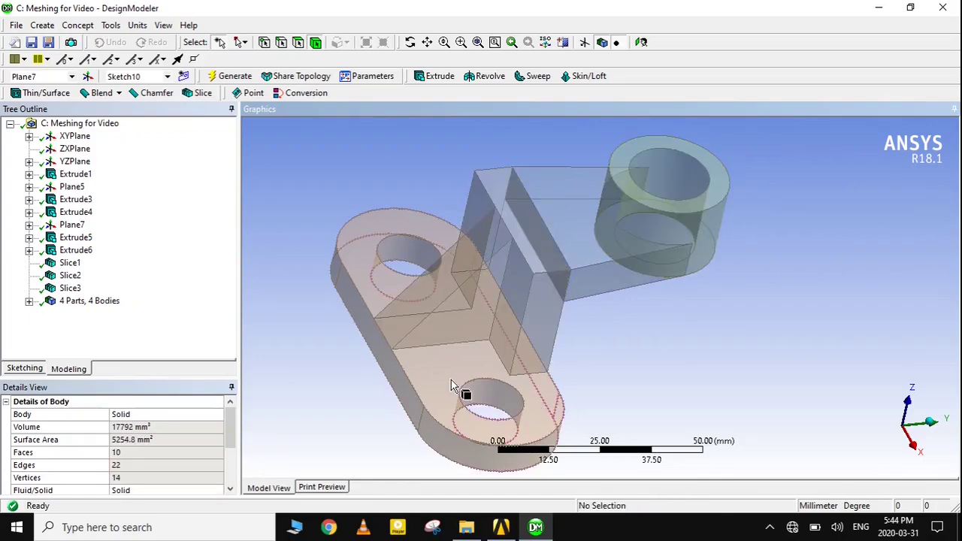
middle_drag(451, 379, 674, 324)
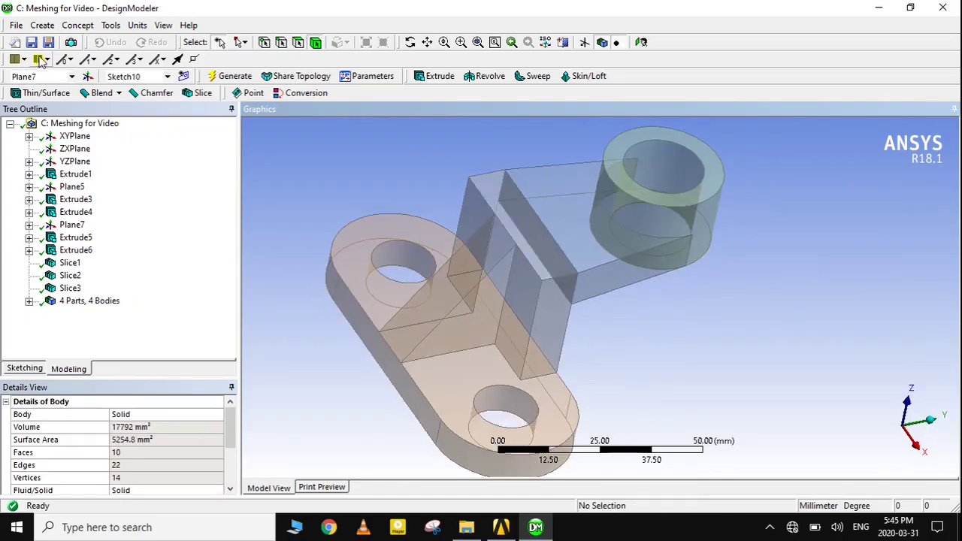
Slice only the upright-and-rib body by surface, using the upright plate's front face beside the rib as target face
click(43, 25)
click(54, 257)
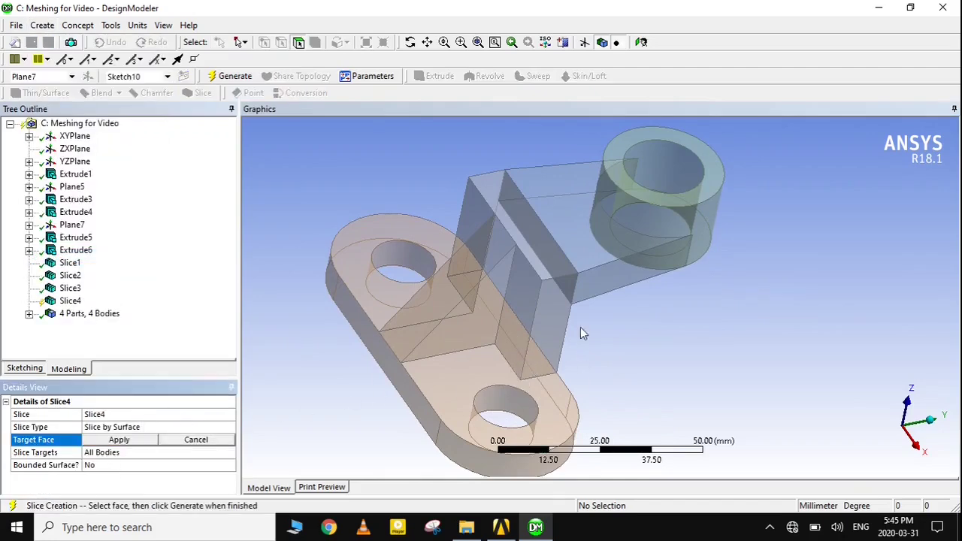
click(529, 316)
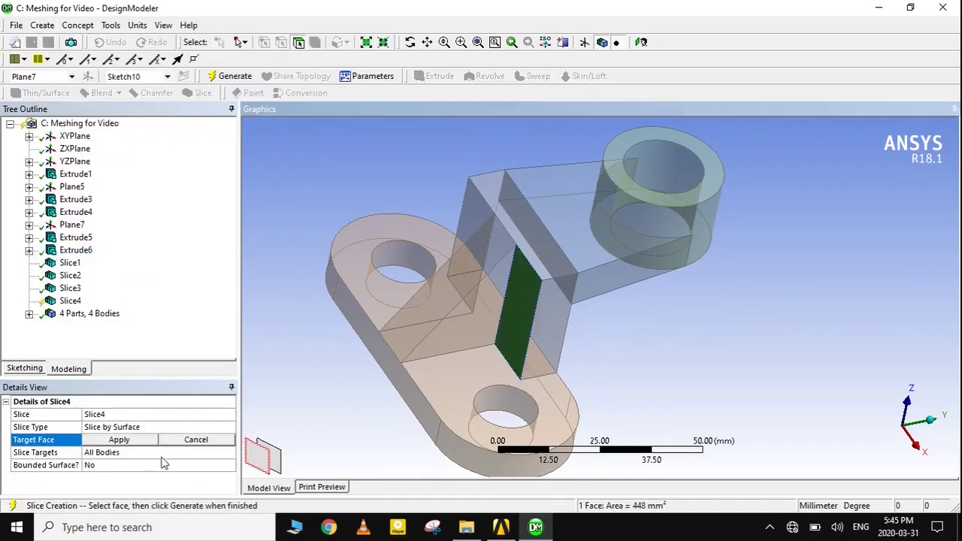
click(120, 441)
click(133, 453)
click(230, 453)
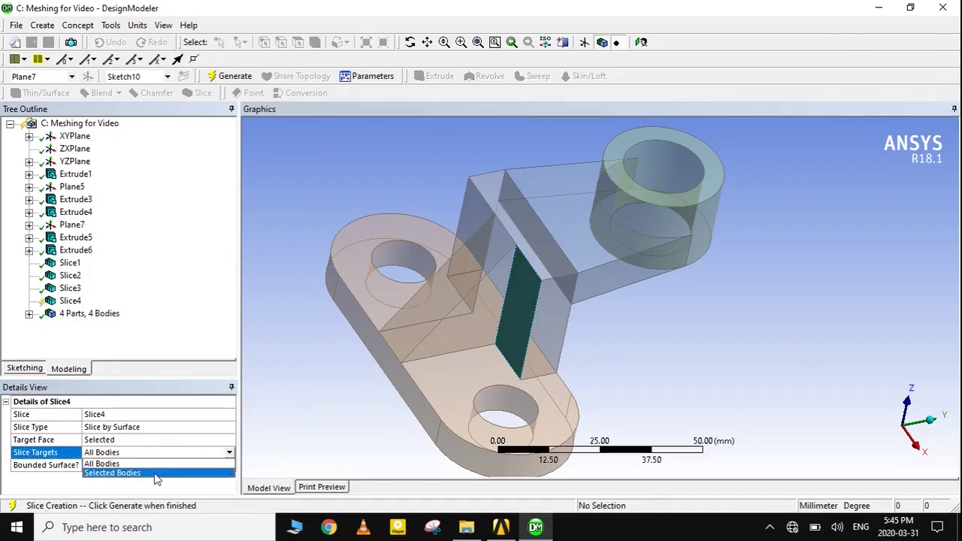
click(120, 473)
click(133, 471)
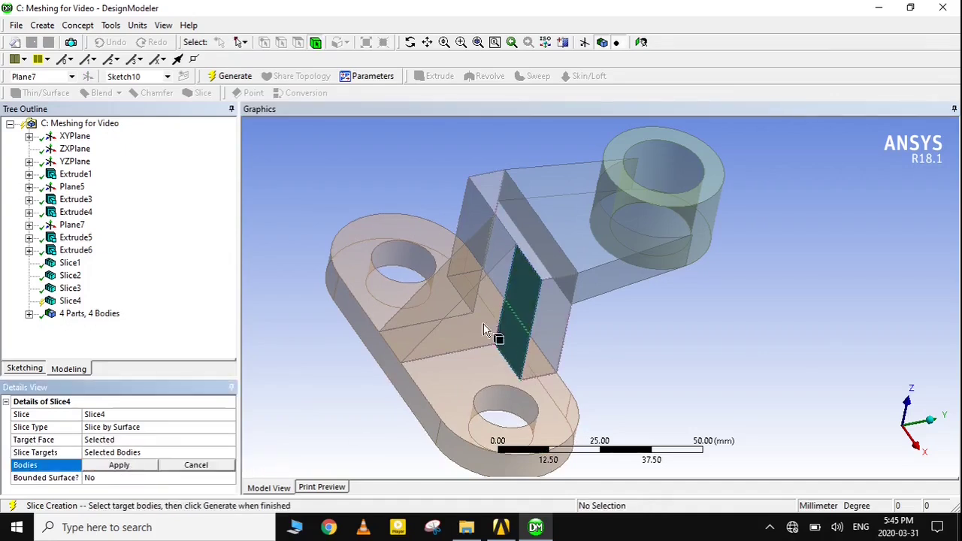
click(463, 275)
click(119, 466)
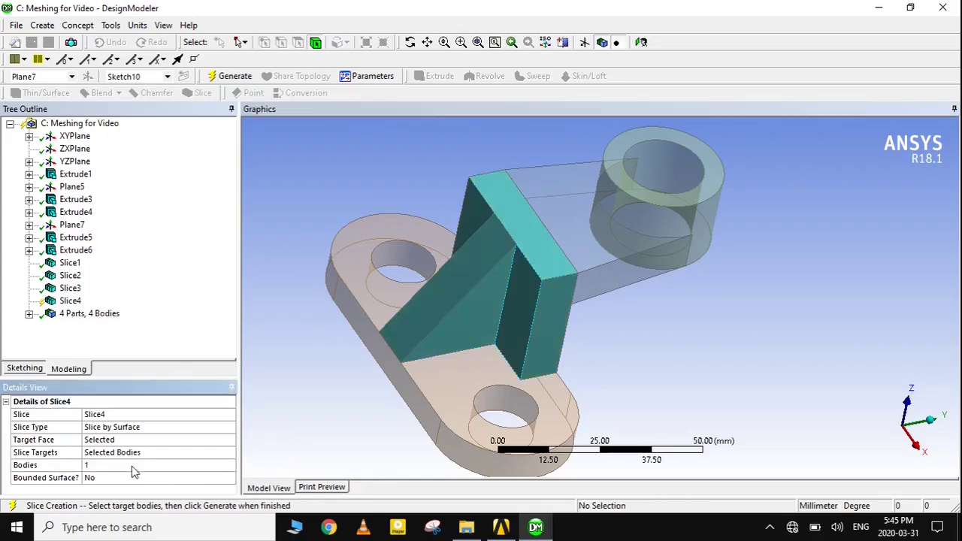
key(F5)
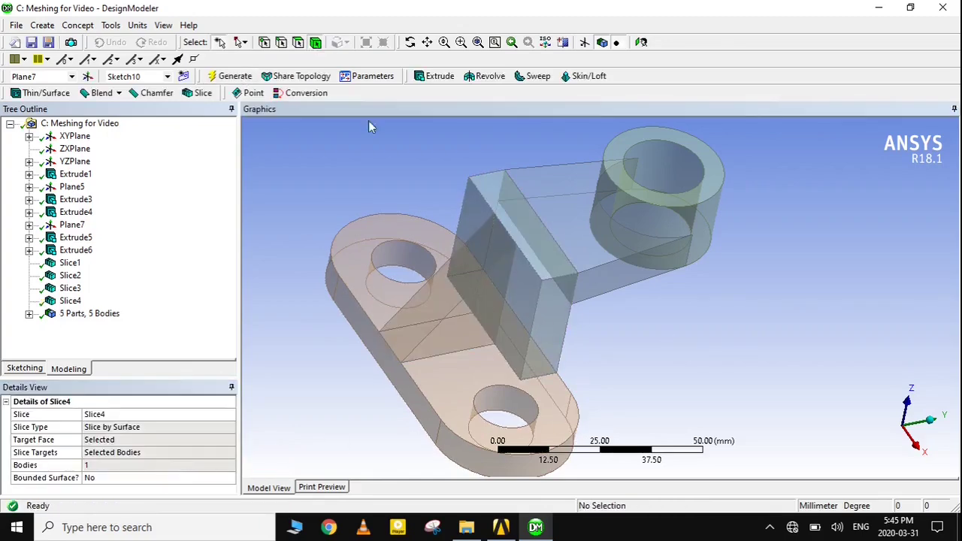
Inspect the separated upright, rib, arm and ring bodies
click(544, 301)
click(465, 302)
click(607, 227)
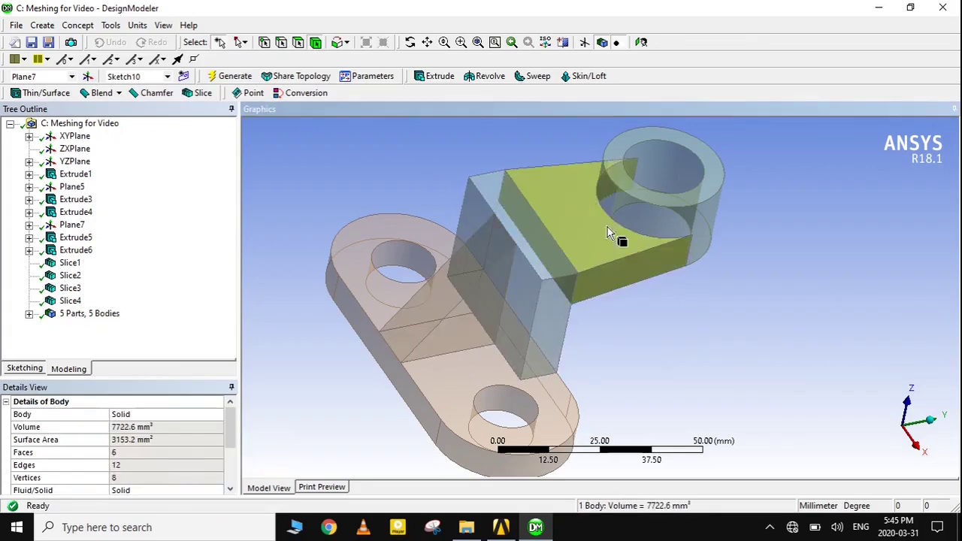
click(652, 228)
click(511, 272)
click(456, 275)
click(670, 297)
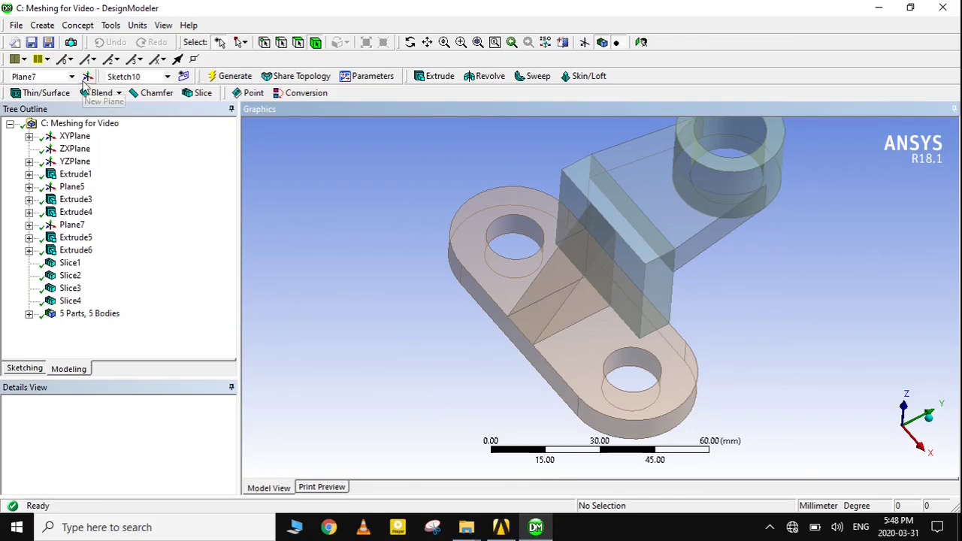
Start a new plane of type From Point and Edge, with the top vertex where the base plate's +X rounded end begins as base point
click(87, 77)
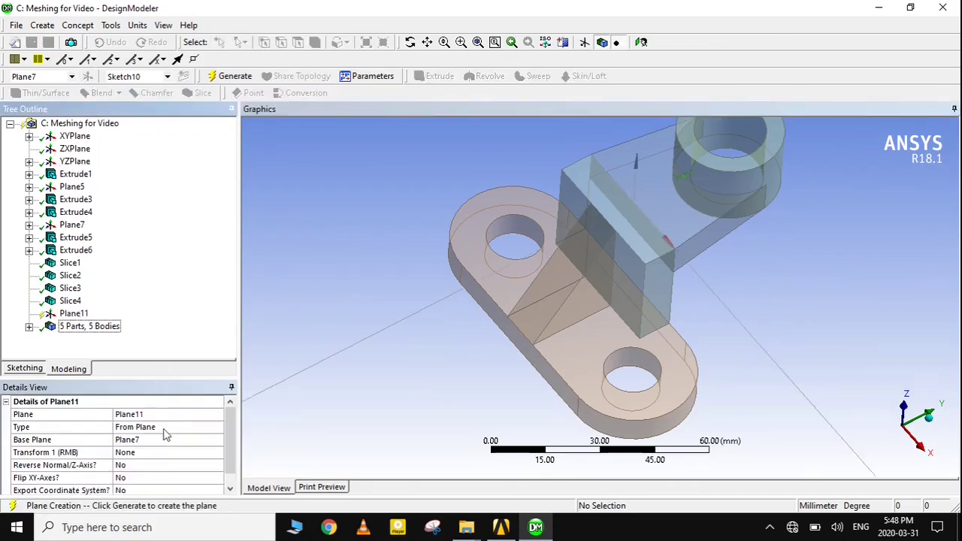
click(165, 435)
click(217, 427)
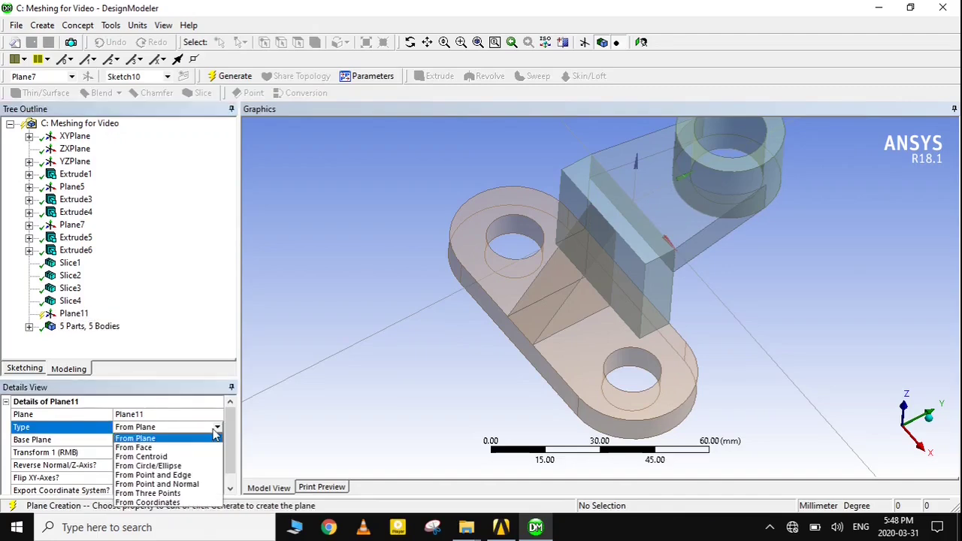
click(192, 476)
click(154, 442)
scroll(579, 424, up, 2)
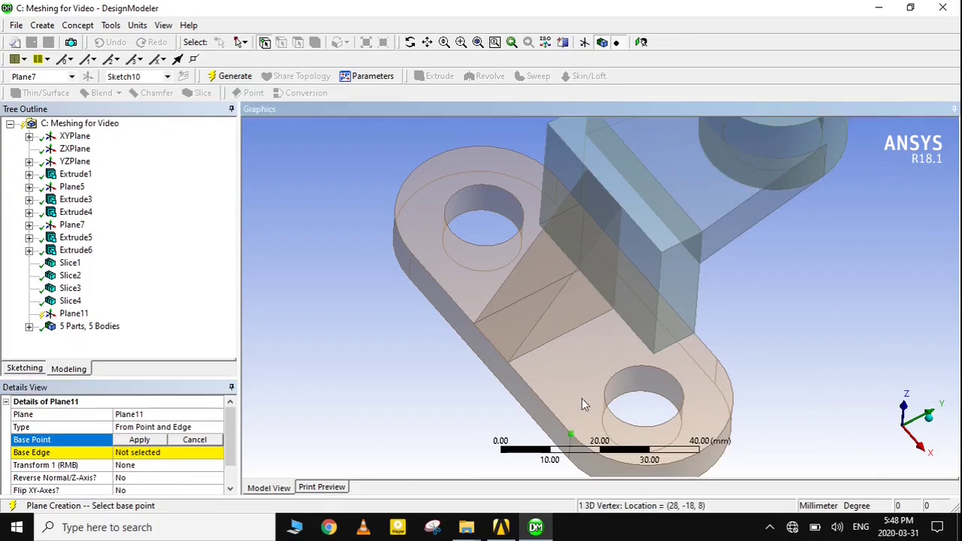
scroll(637, 341, down, 2)
ctrl+middle_drag(748, 339, 714, 308)
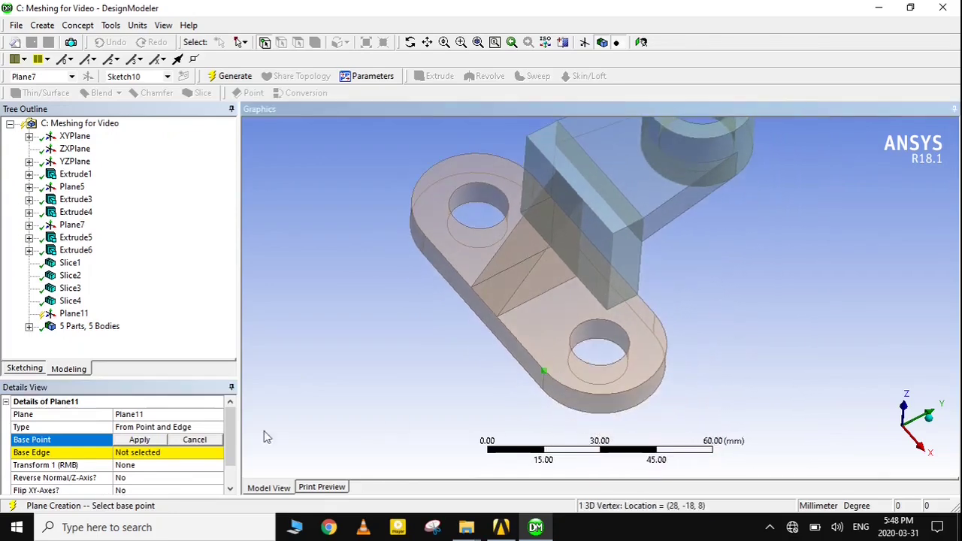
click(139, 441)
Use the vertical edge on the opposite side of the +X rounded end as the plane's base edge and generate the plane
click(151, 454)
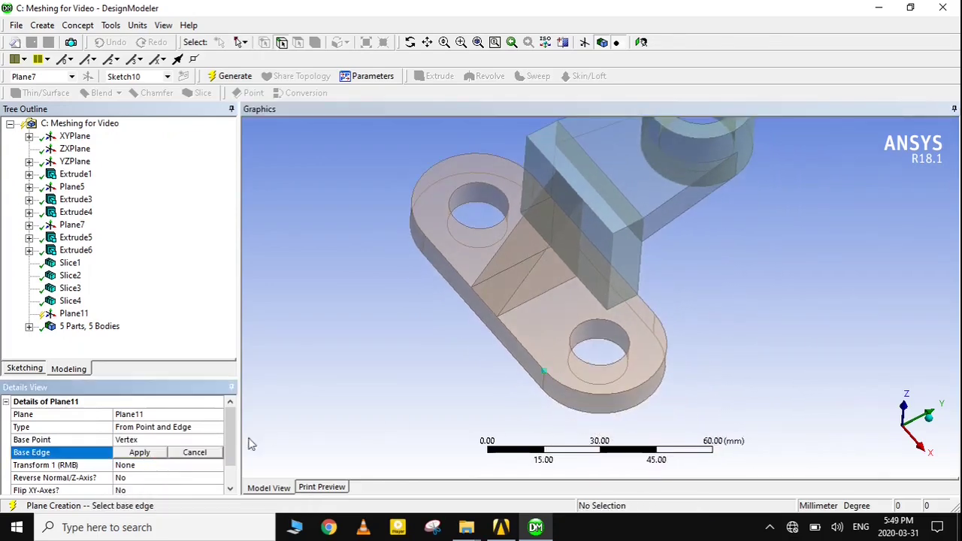
scroll(687, 325, up, 1)
click(665, 338)
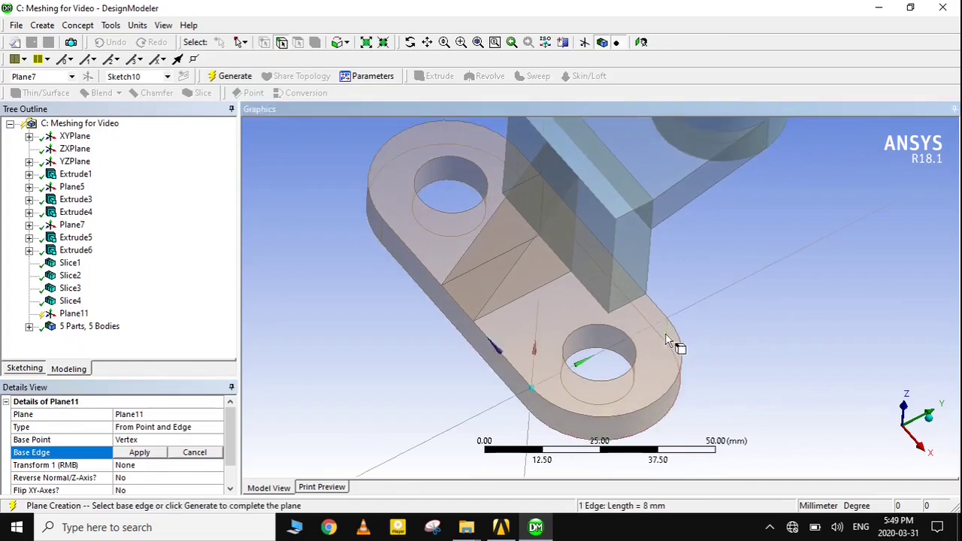
click(139, 453)
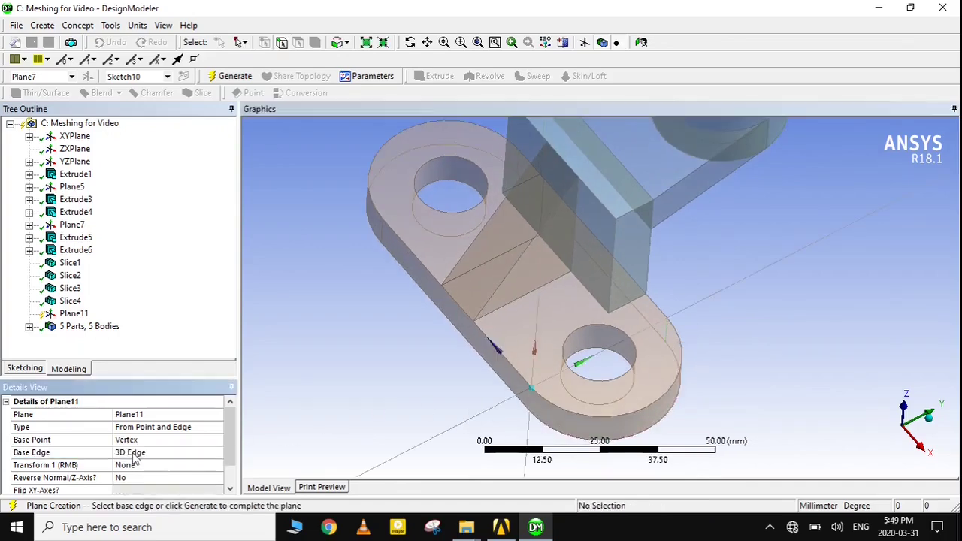
scroll(169, 448, down, 1)
middle_drag(274, 451, 391, 390)
scroll(267, 391, down, 2)
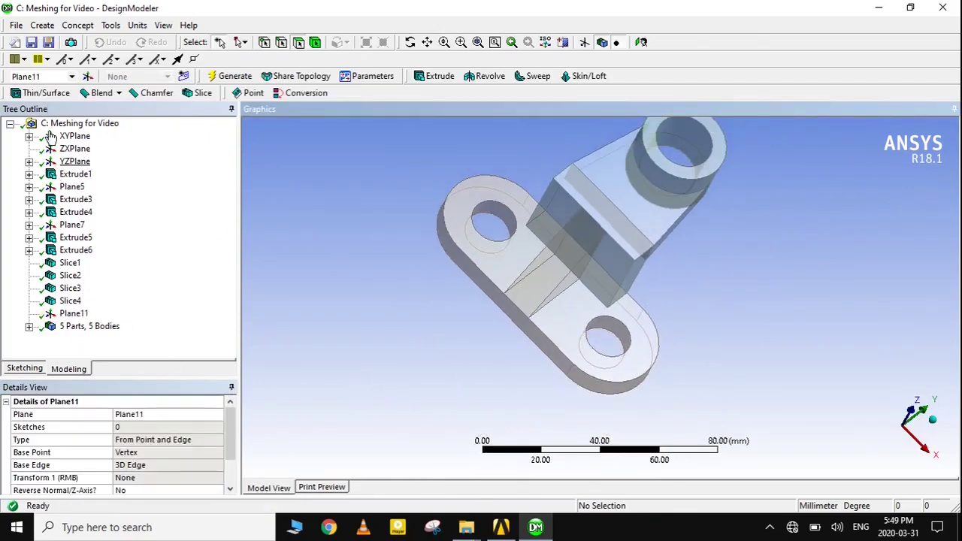
Slice all bodies by plane, using Plane11 across the base plate's +X hole as base plane
click(42, 25)
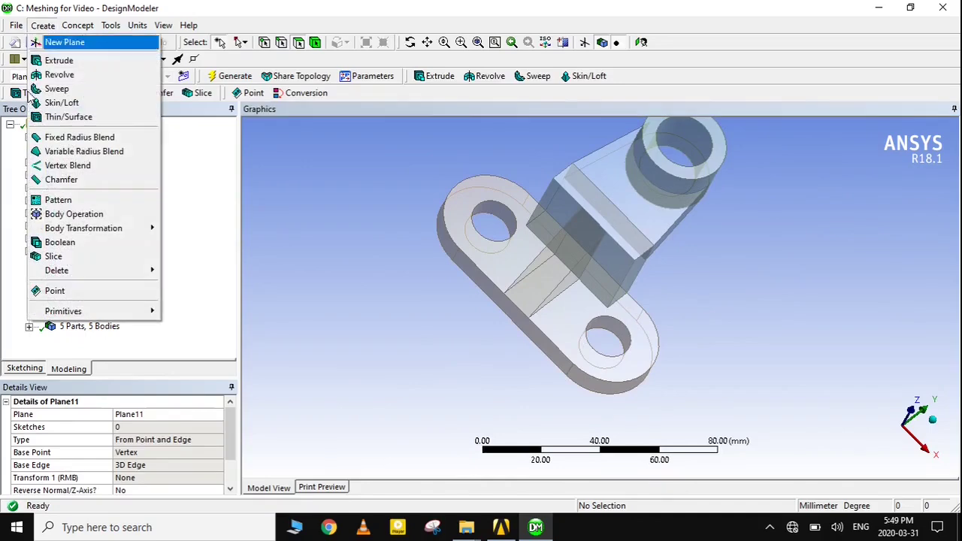
click(48, 256)
click(150, 427)
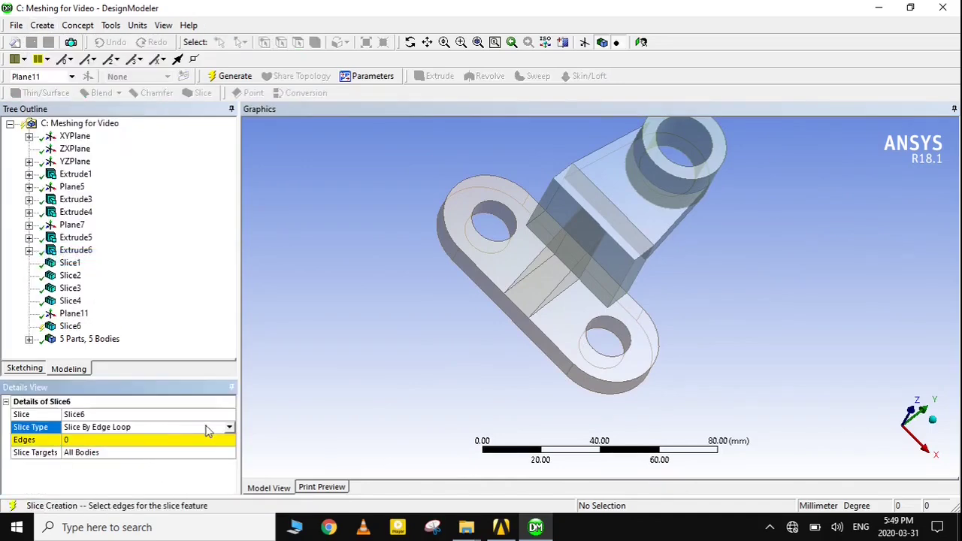
click(228, 427)
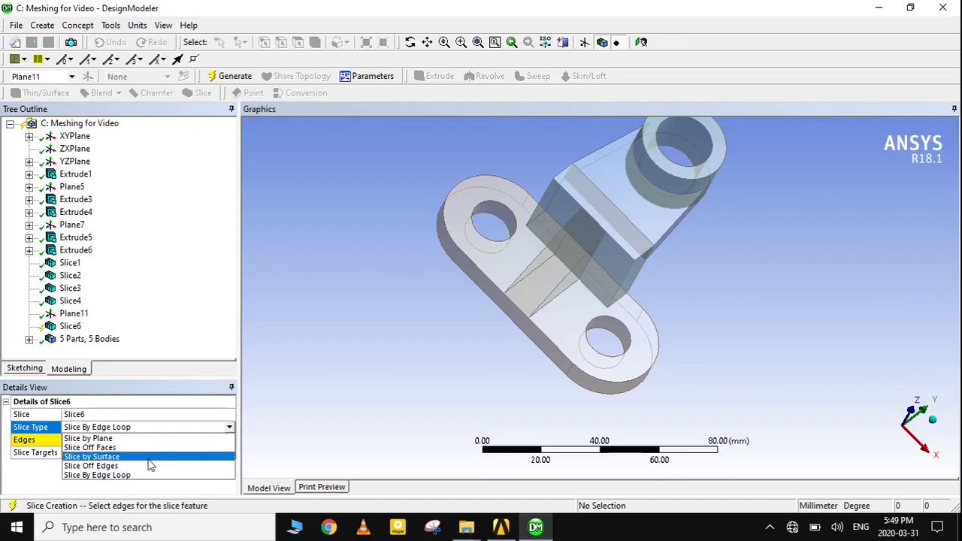
click(129, 438)
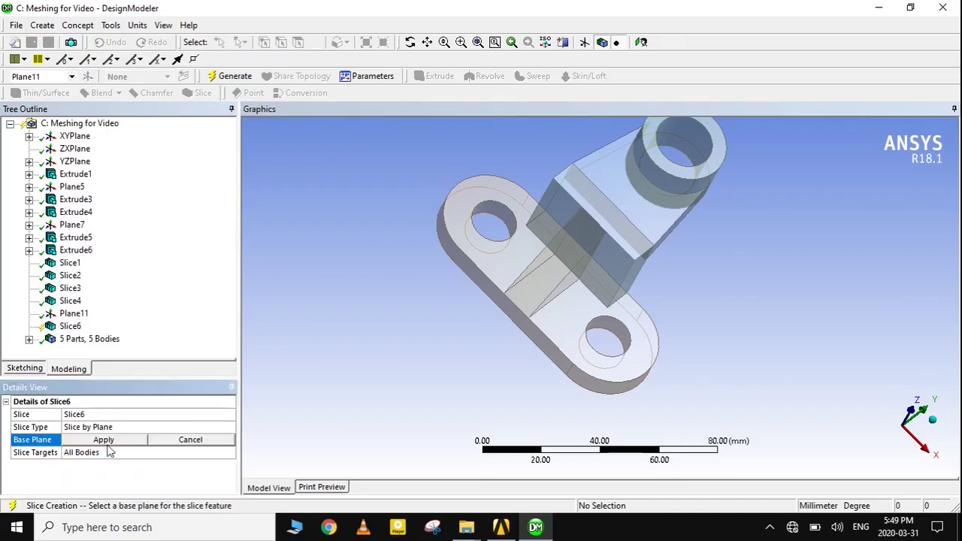
click(70, 326)
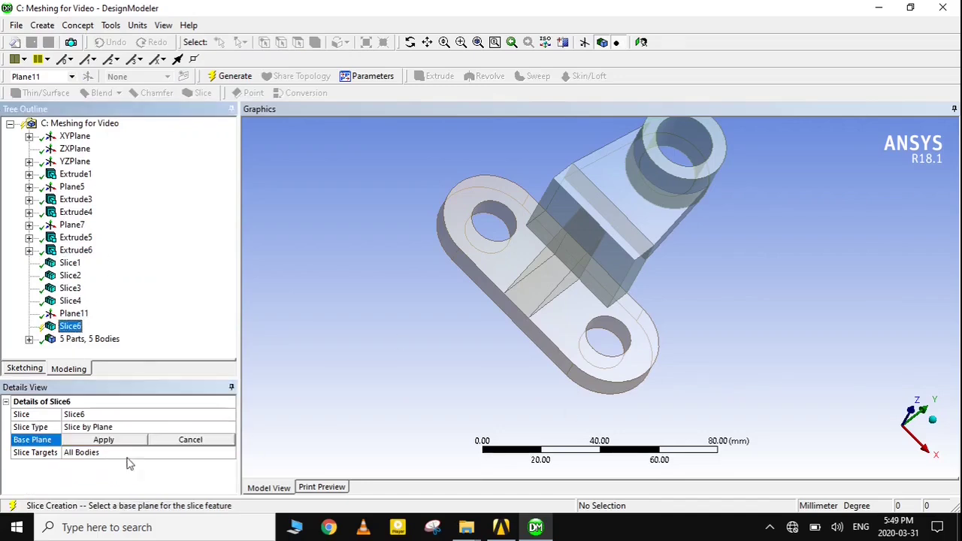
click(100, 443)
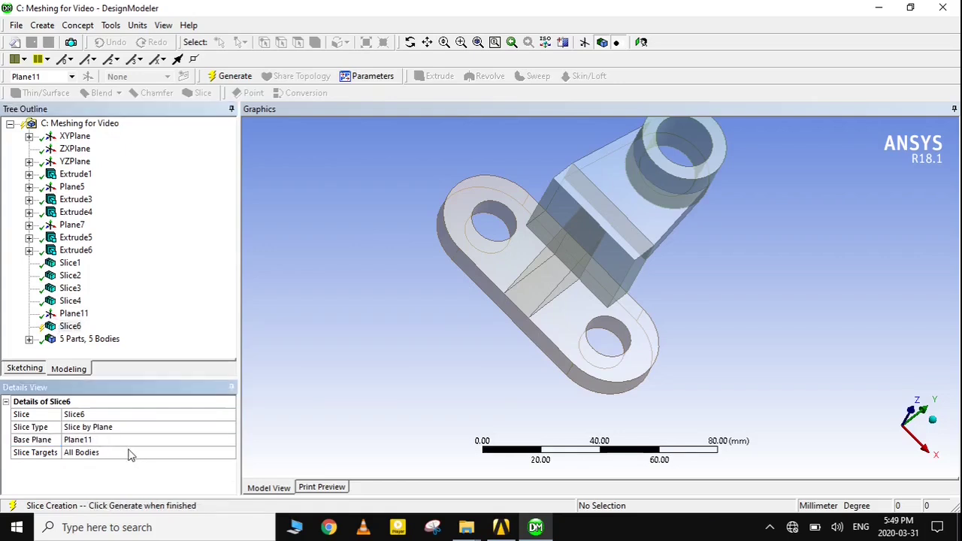
key(F5)
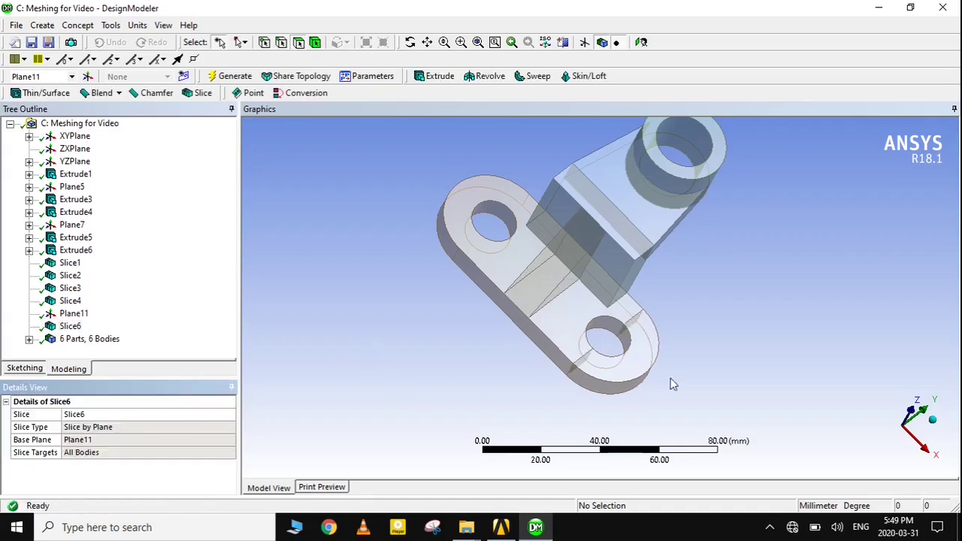
Inspect the base plate's separated +X rounded end and its remaining body
middle_drag(672, 384, 609, 335)
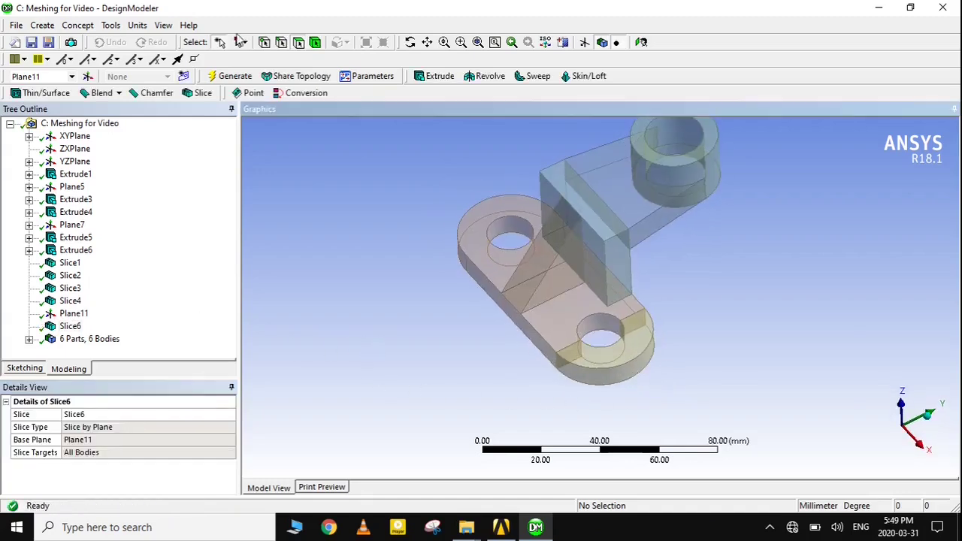
click(316, 43)
click(628, 362)
click(562, 322)
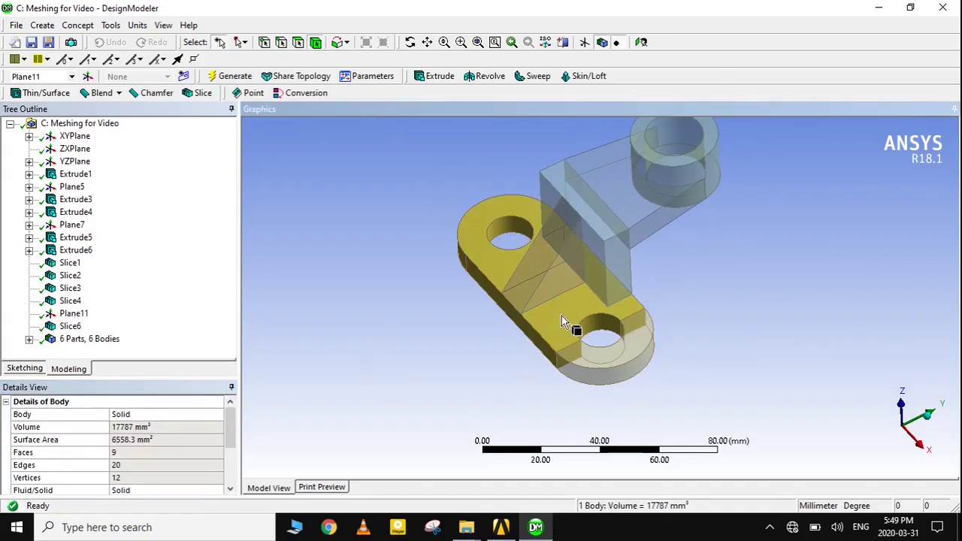
click(723, 339)
middle_drag(724, 338, 767, 347)
Create a From Point and Edge plane across the base plate's other hole, using the rounded end's top vertex and the opposite vertical edge
click(87, 76)
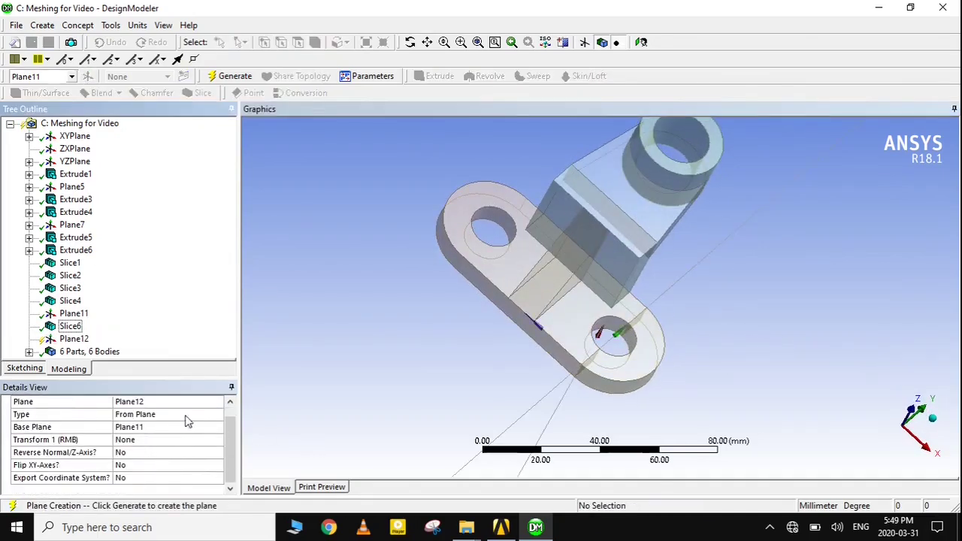
click(188, 427)
click(150, 467)
click(151, 440)
scroll(411, 251, up, 2)
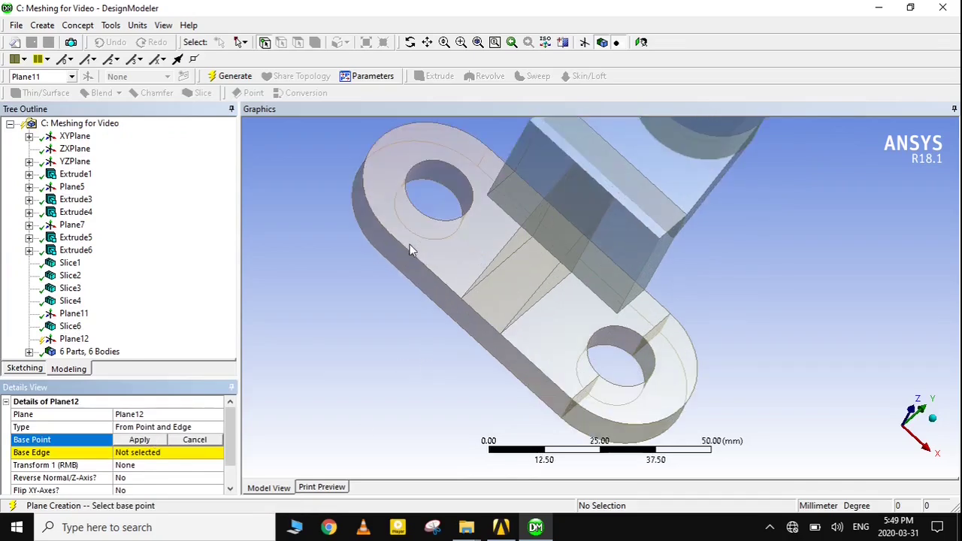
click(389, 234)
click(140, 439)
click(481, 165)
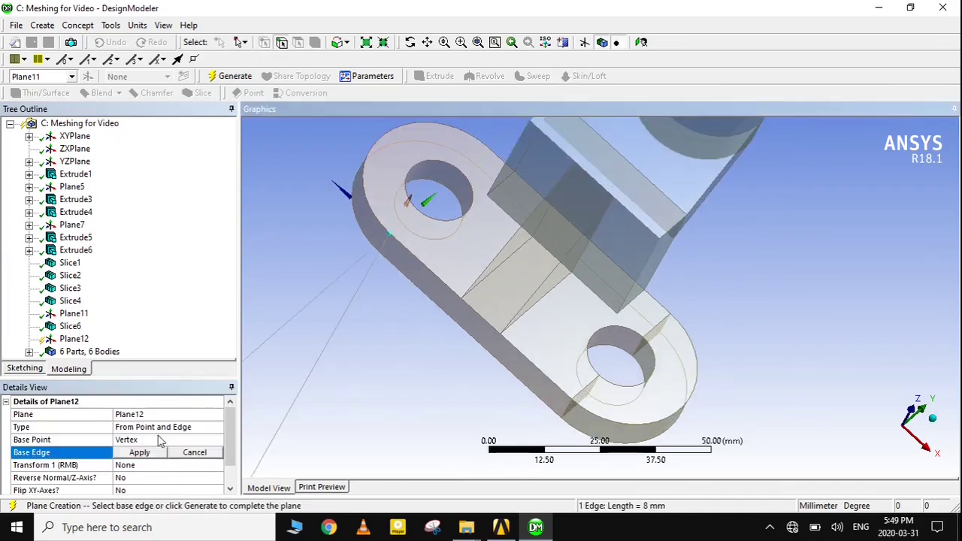
click(139, 453)
key(F5)
scroll(455, 337, down, 1)
Slice all bodies by plane, using Plane12 across the base plate's second hole as base plane
click(42, 25)
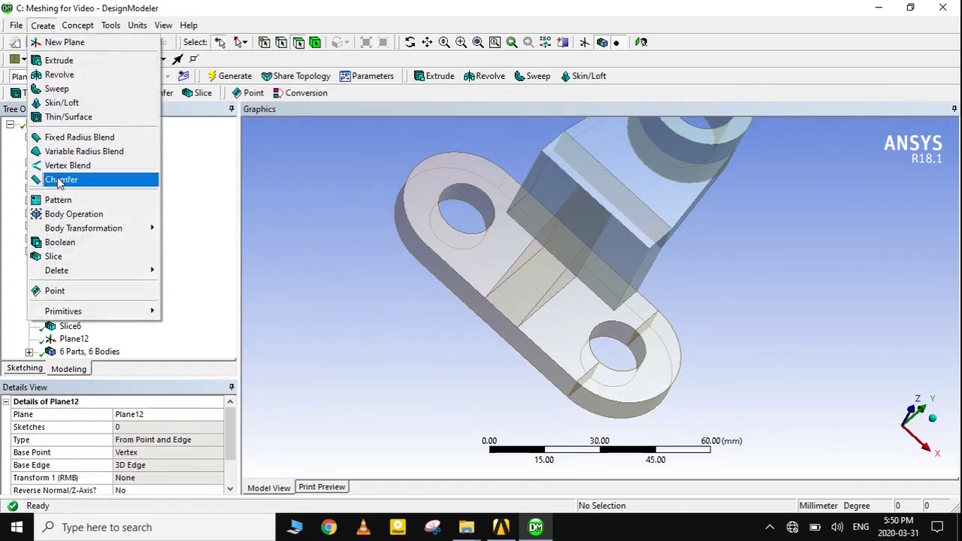
click(60, 181)
click(66, 340)
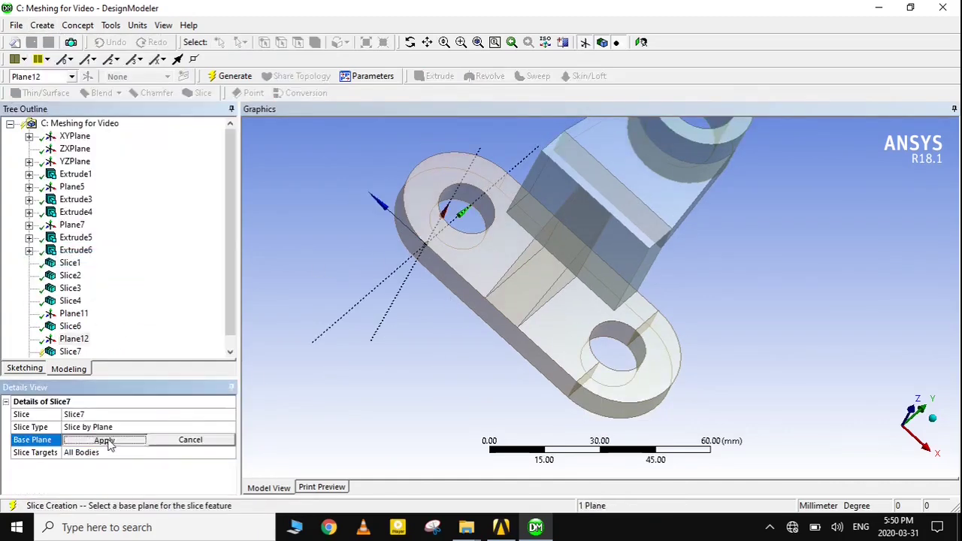
click(112, 440)
key(F5)
middle_drag(421, 433, 535, 387)
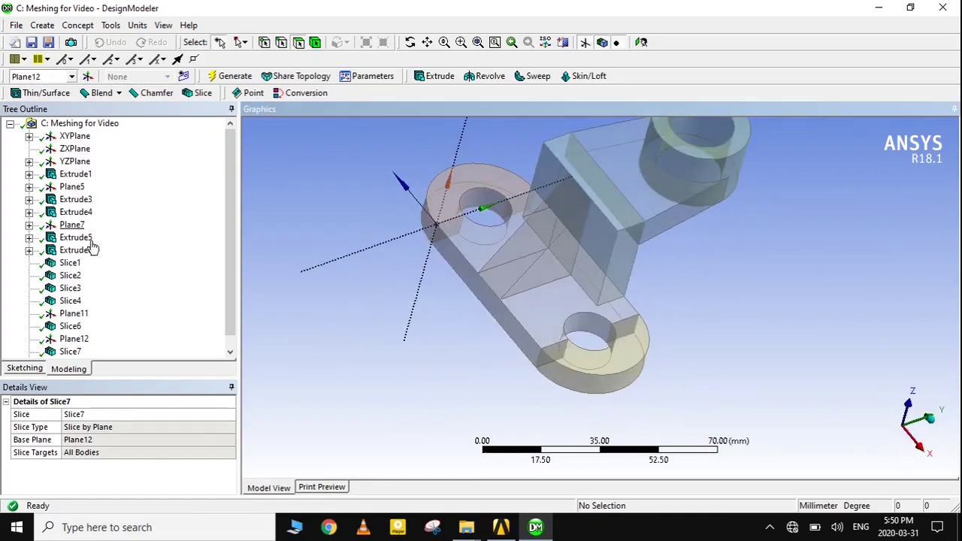
Slice only the base plate's middle body by surface, using the upright plate's front face as target face
click(43, 25)
click(60, 253)
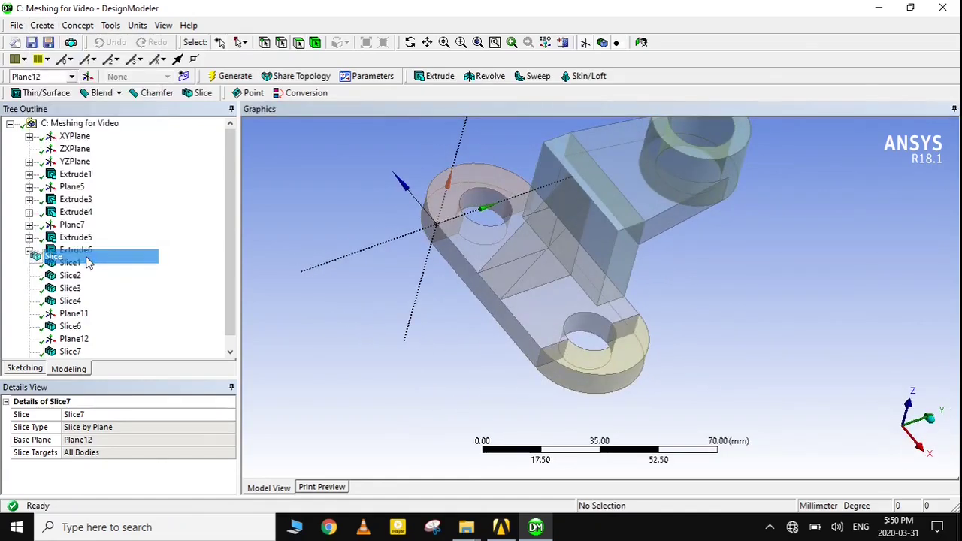
key(Down)
click(134, 446)
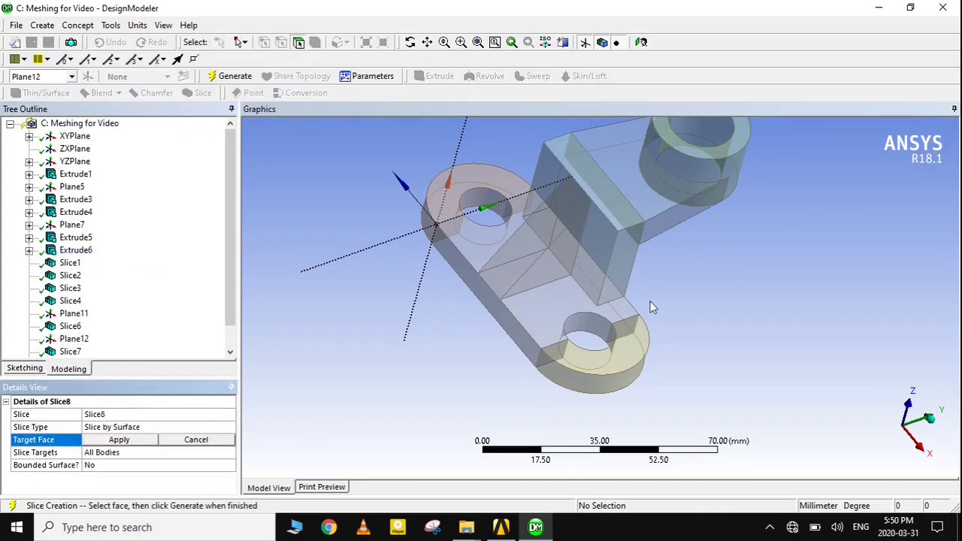
click(605, 272)
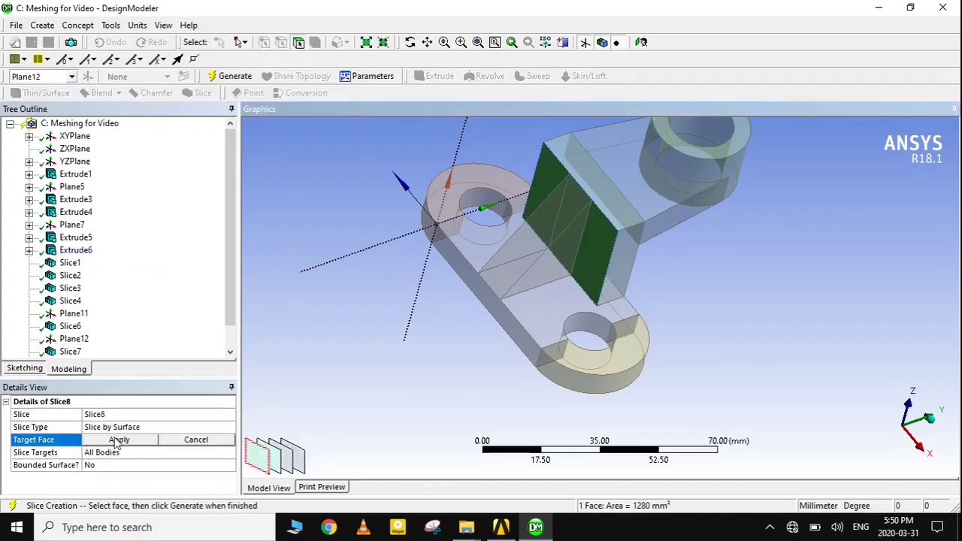
click(118, 440)
click(132, 453)
click(164, 454)
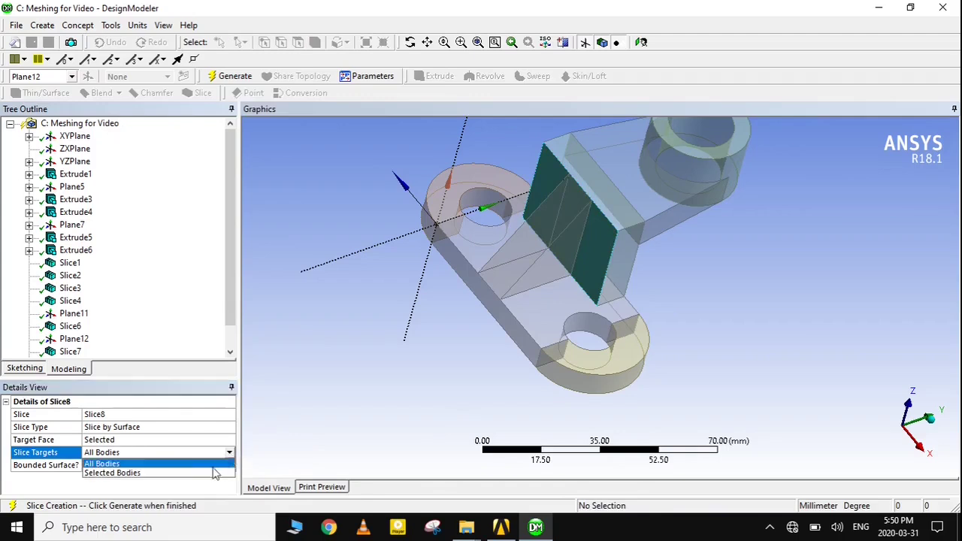
click(163, 473)
click(126, 465)
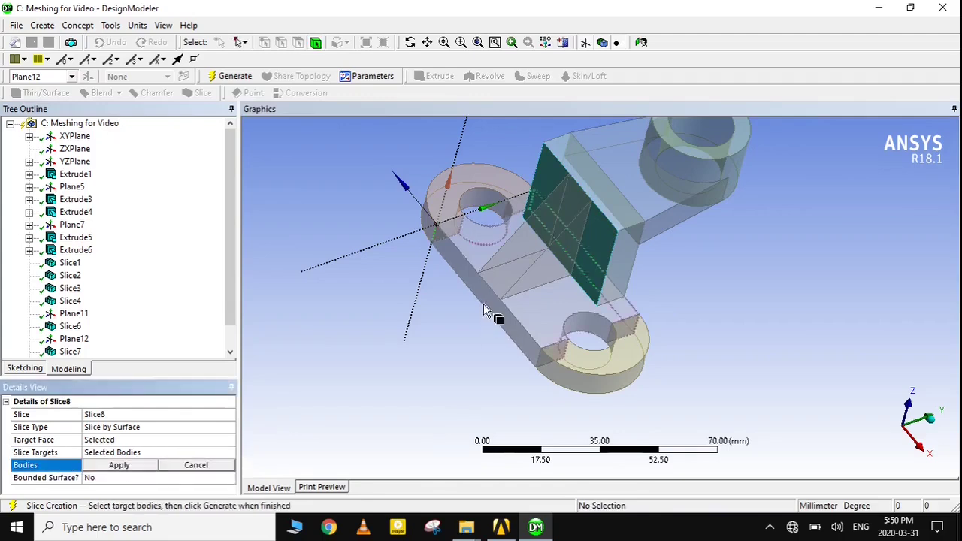
click(557, 310)
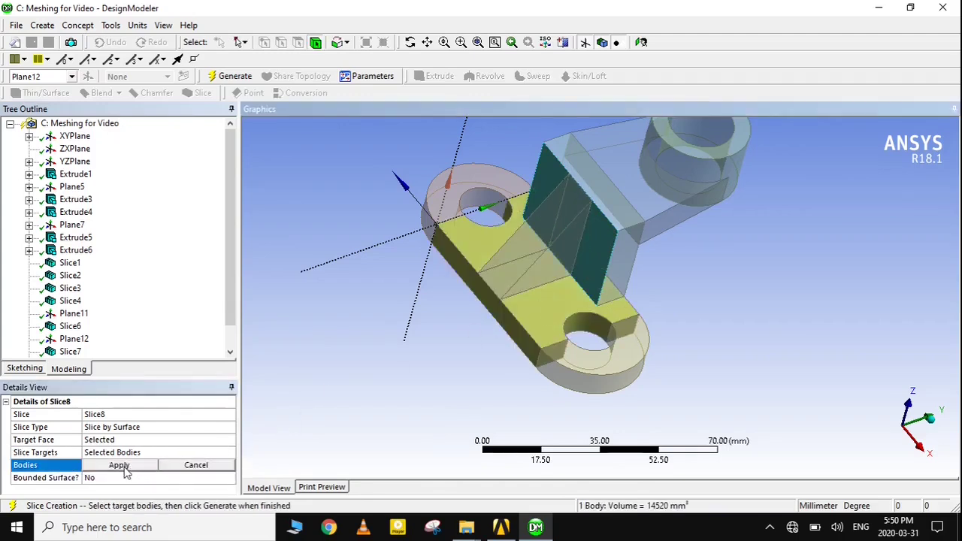
click(121, 466)
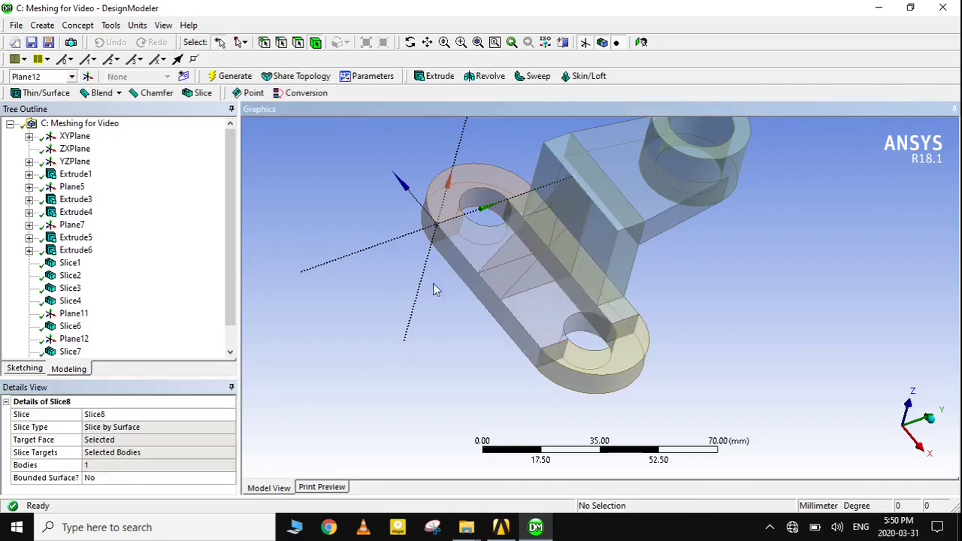
Inspect the split in the base plate's middle section and the body beneath the upright plate
middle_drag(434, 290, 449, 312)
scroll(674, 294, up, 3)
middle_drag(674, 293, 746, 323)
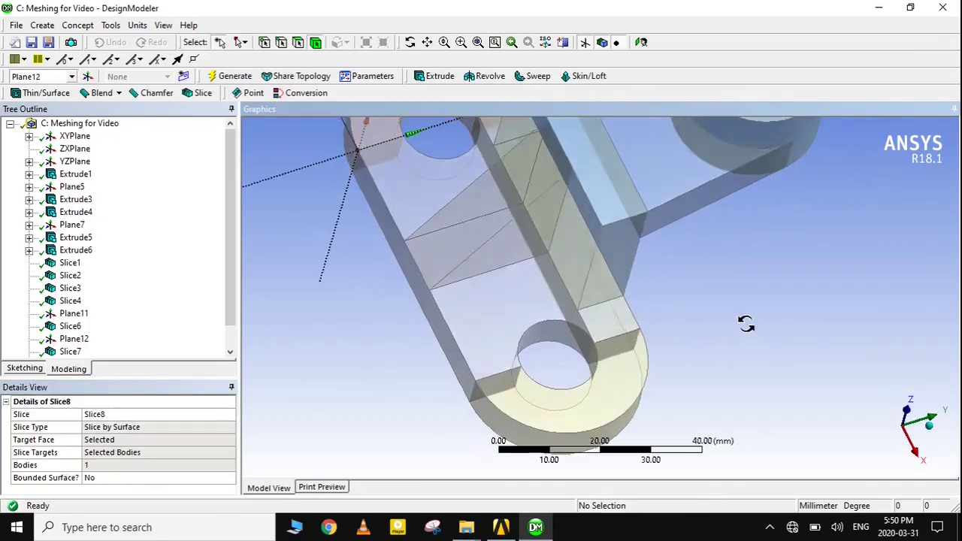
scroll(746, 321, down, 3)
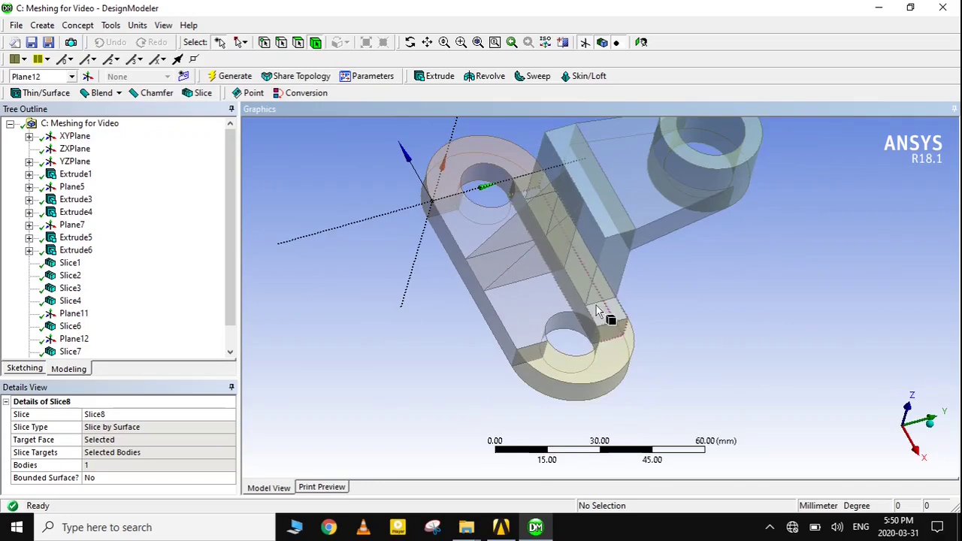
click(607, 318)
middle_drag(679, 308, 285, 284)
Create a From Point and Edge plane along the base plate, using a top vertex on one hole's rim and the other hole's vertical edge
click(133, 59)
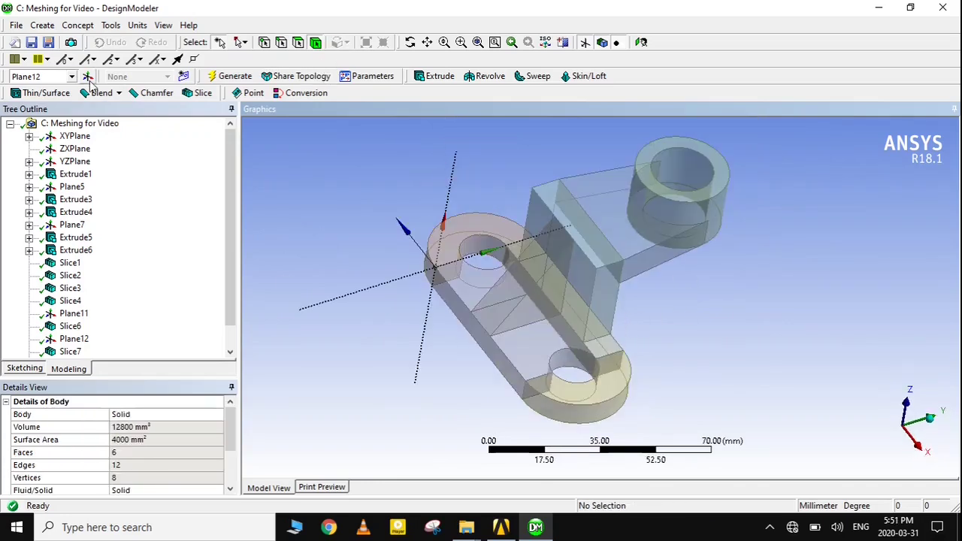
click(167, 428)
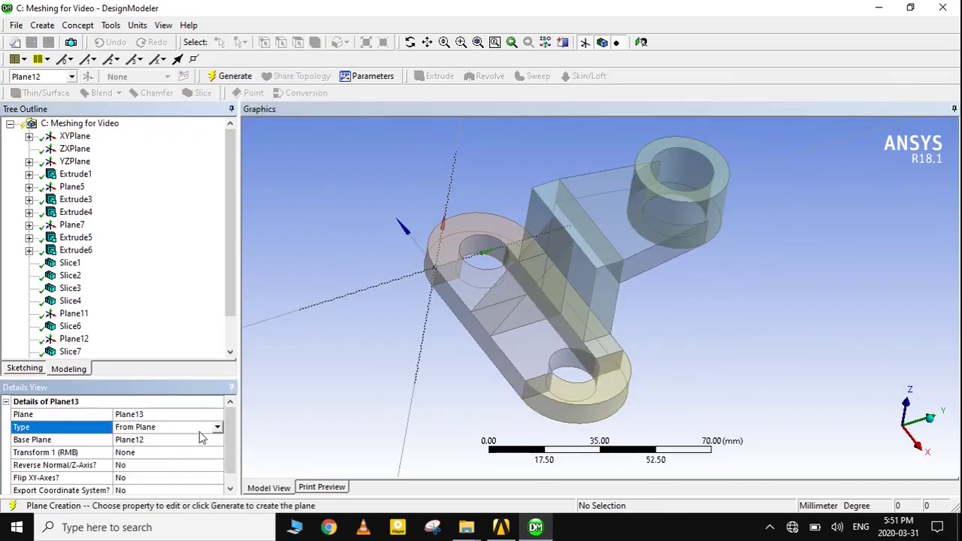
click(216, 428)
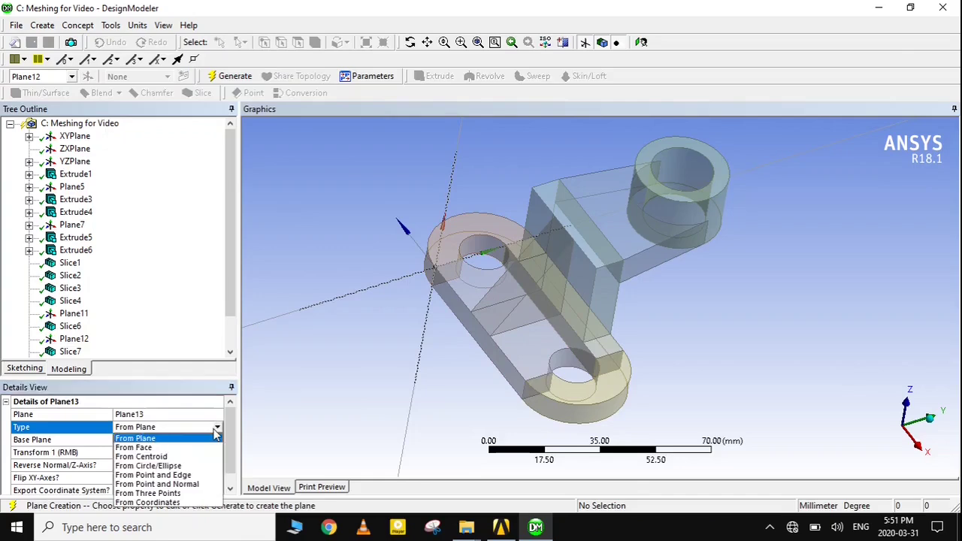
click(188, 474)
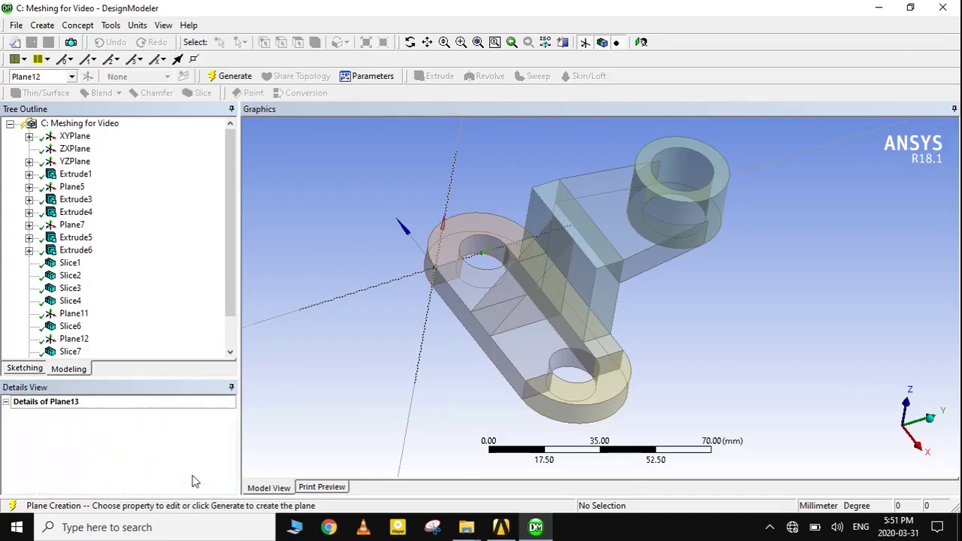
click(154, 440)
scroll(447, 272, up, 1)
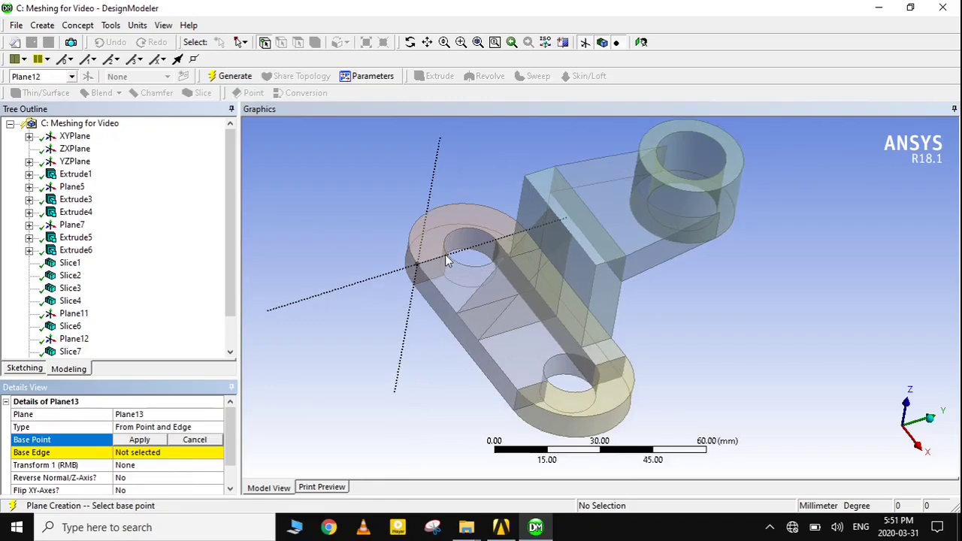
click(448, 256)
click(145, 443)
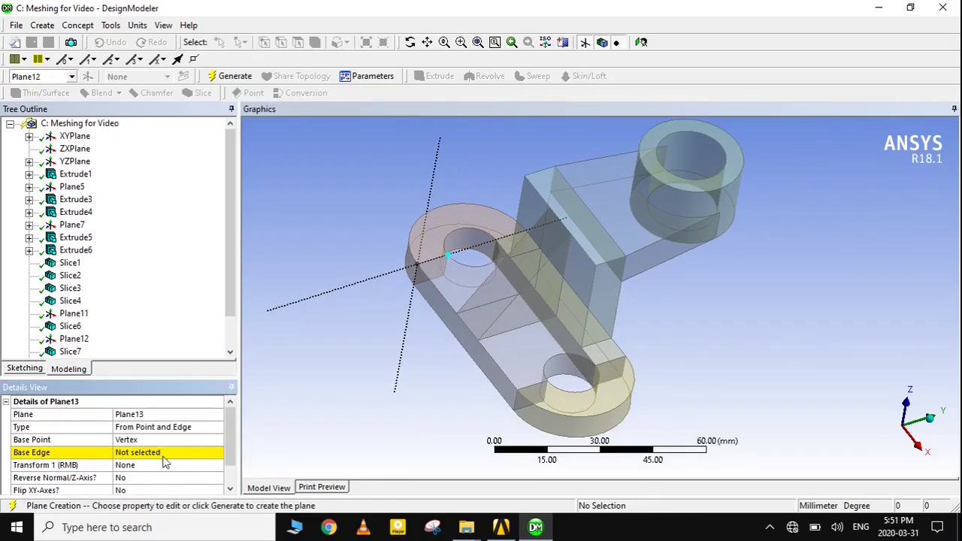
click(159, 454)
click(544, 397)
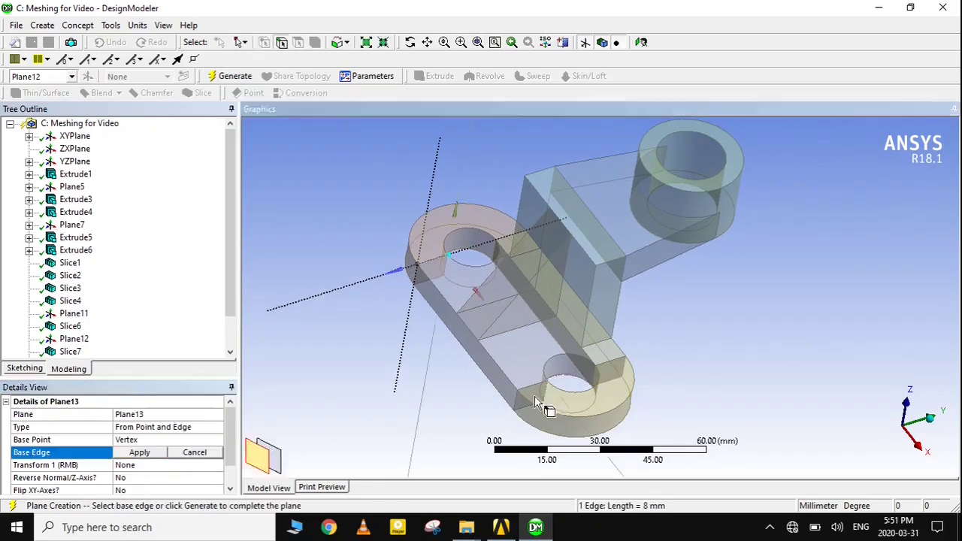
click(142, 453)
click(43, 24)
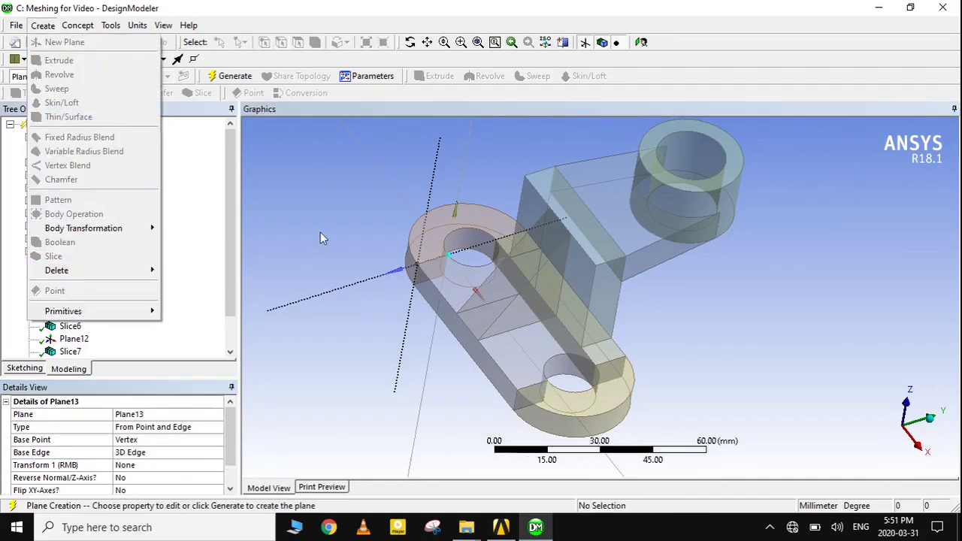
key(Escape)
click(230, 76)
Slice only the base plate's large middle body by plane, using Plane13 along the two holes as base plane
click(43, 25)
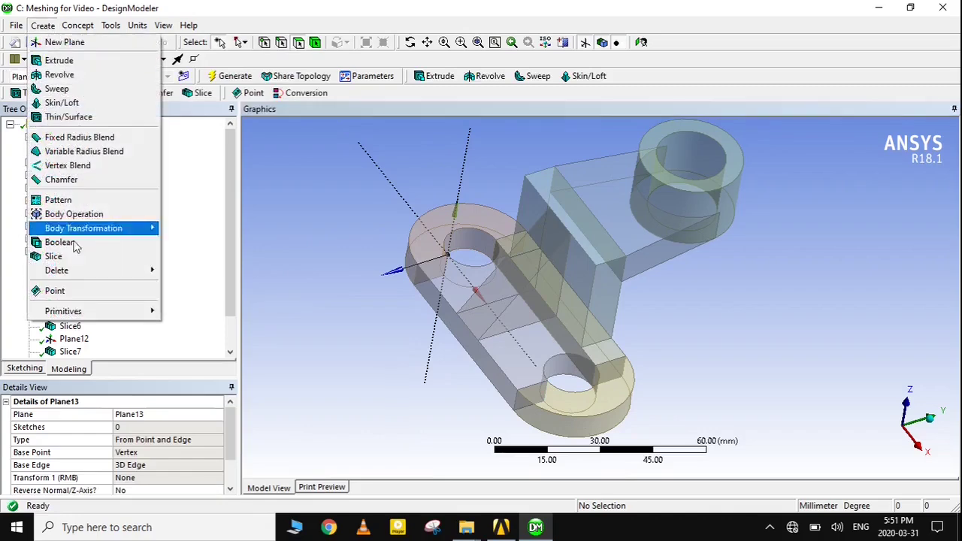
click(47, 254)
click(225, 428)
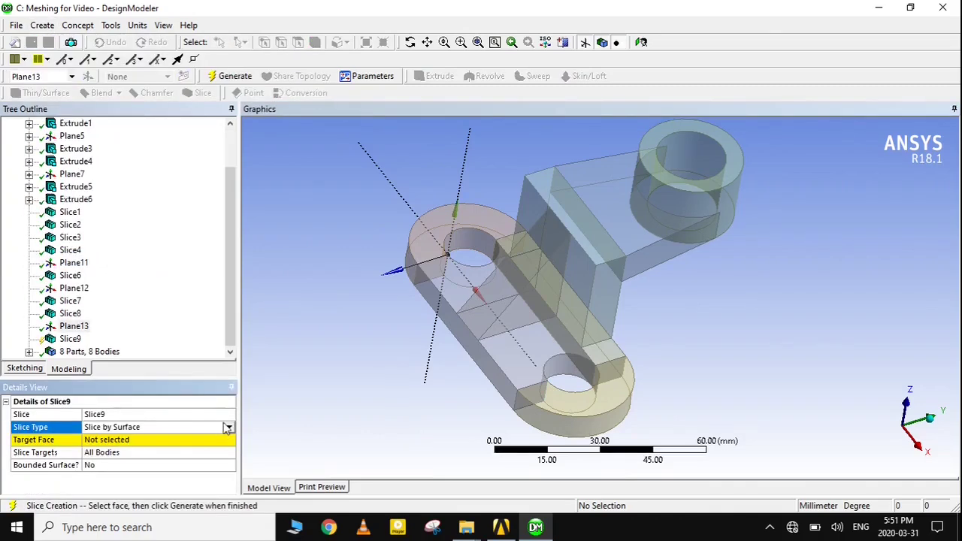
click(227, 428)
click(145, 440)
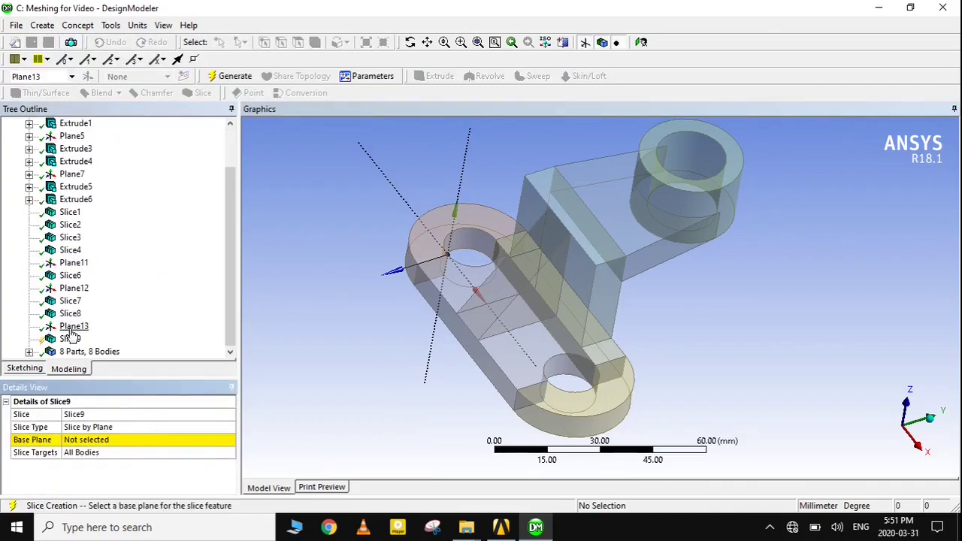
click(72, 328)
click(118, 441)
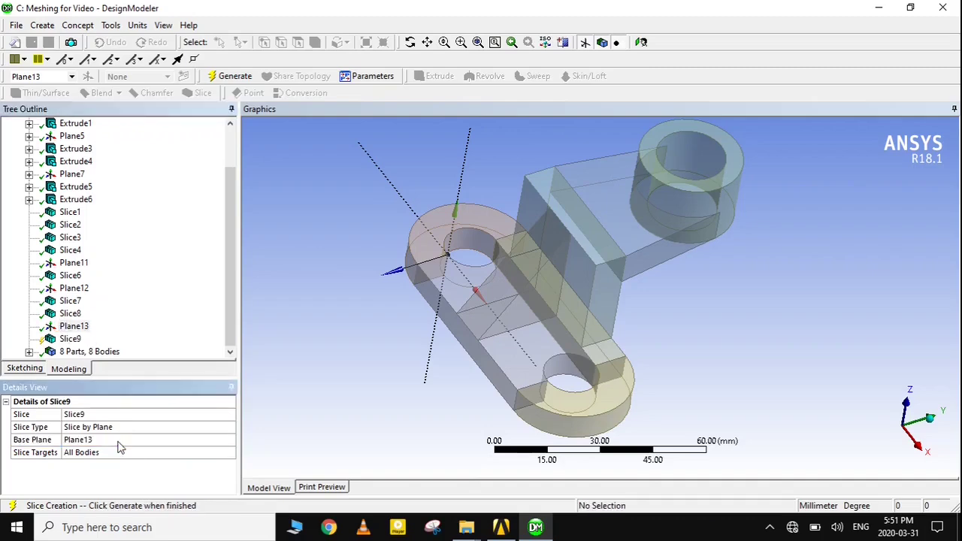
click(118, 451)
click(113, 460)
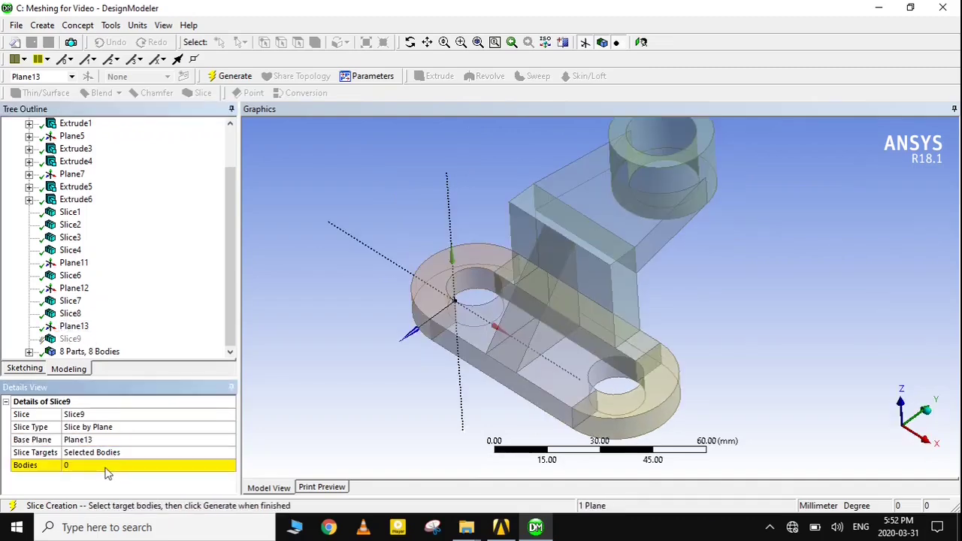
click(105, 467)
click(557, 391)
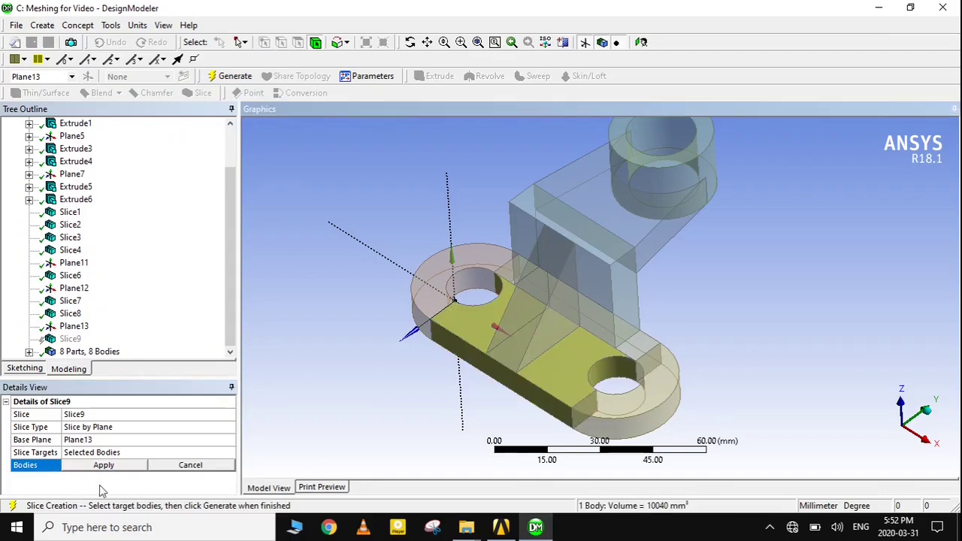
click(97, 470)
key(F5)
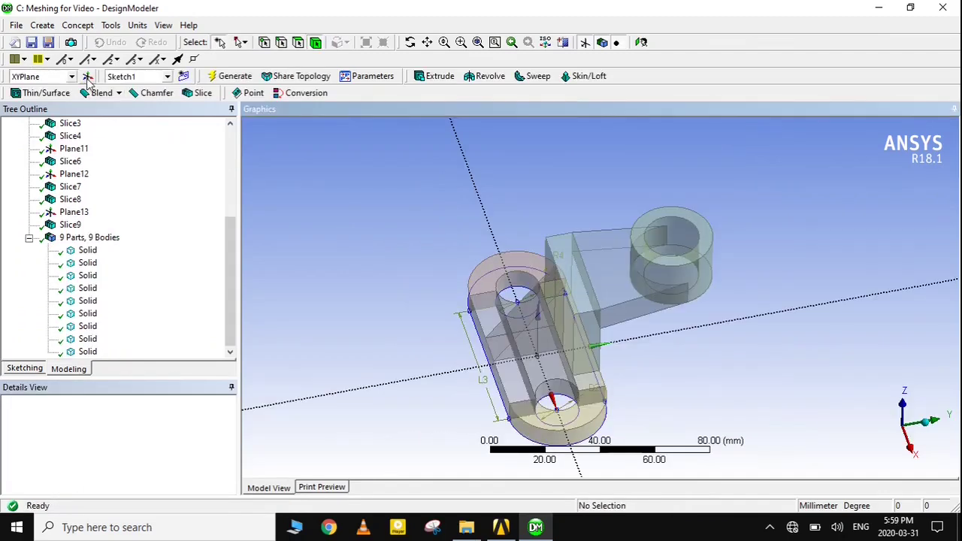
Create a From Plane plane with YZPlane as its base plane
click(87, 76)
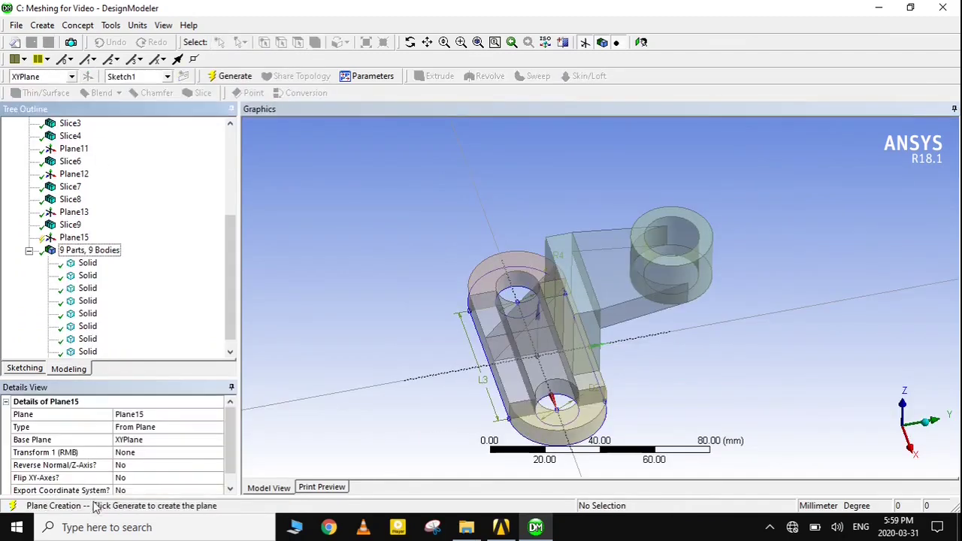
double_click(199, 426)
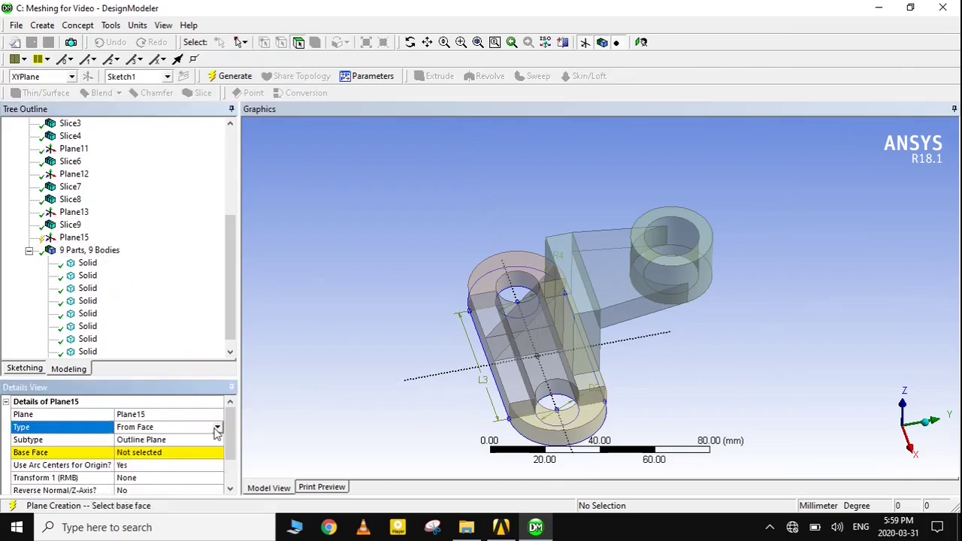
click(215, 427)
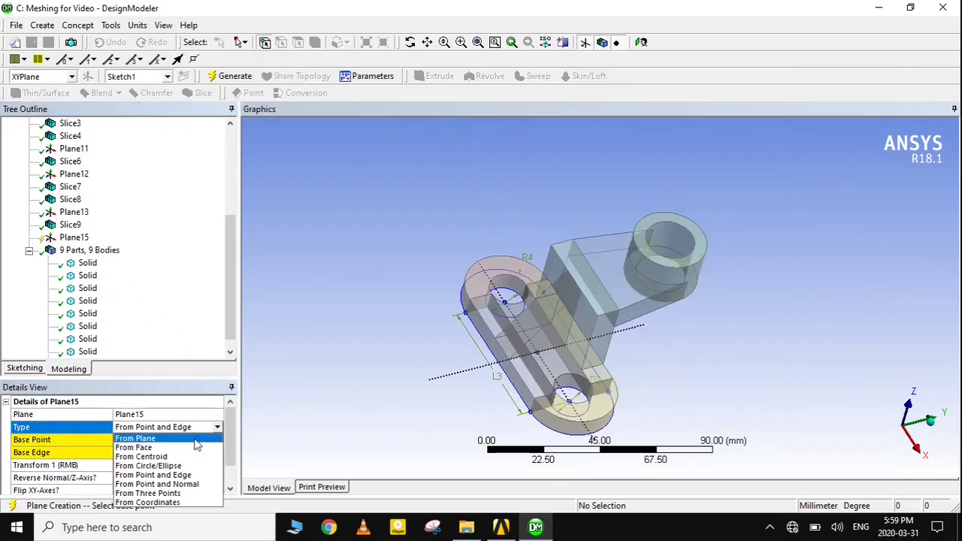
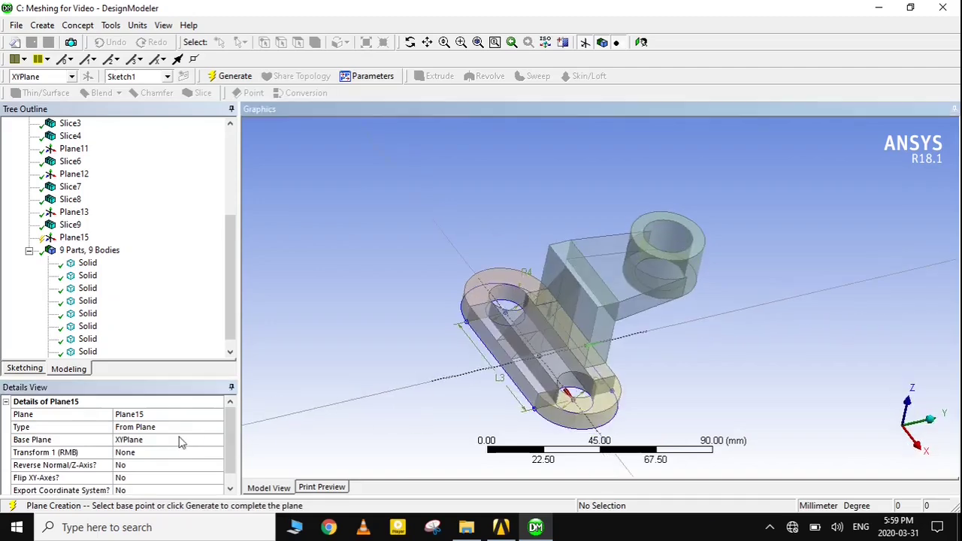
click(182, 441)
scroll(105, 192, up, 4)
scroll(94, 167, up, 1)
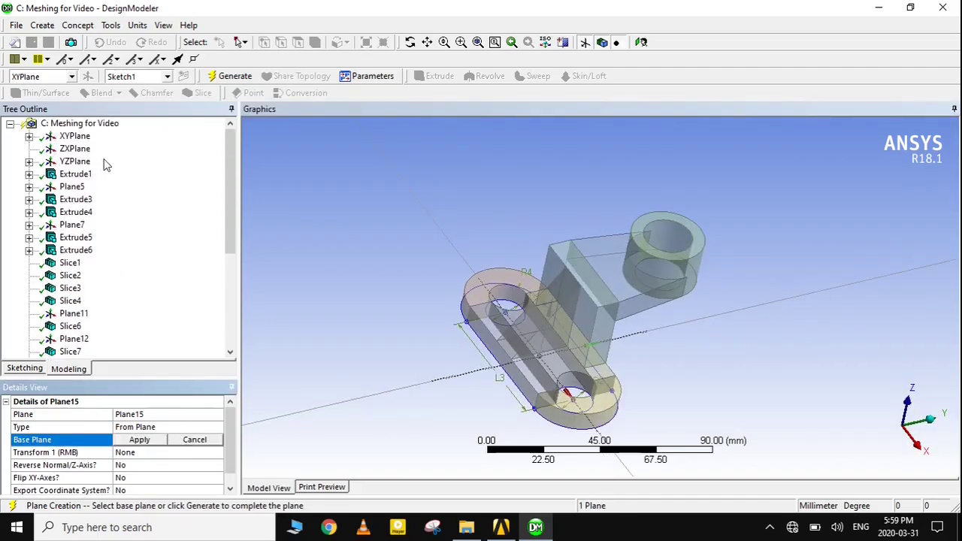
middle_drag(411, 322, 376, 300)
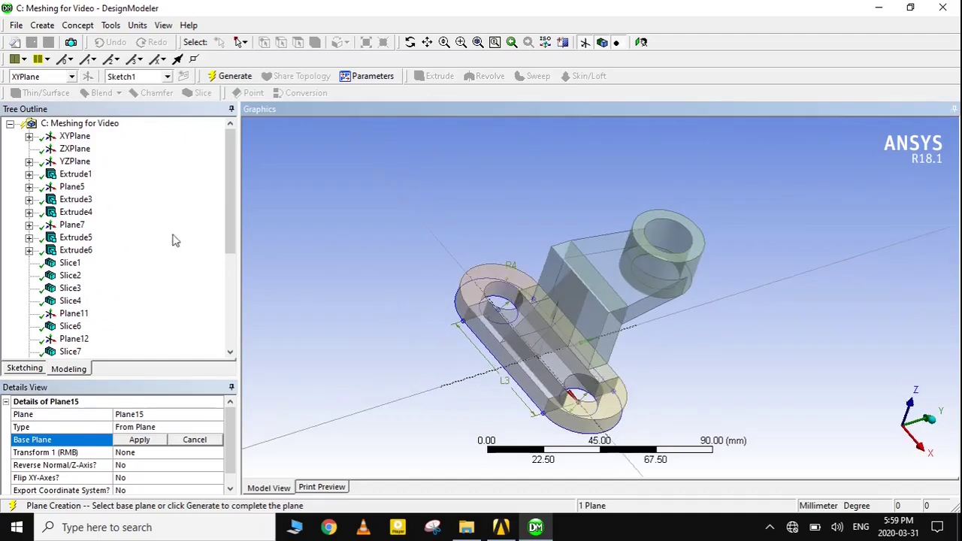
click(81, 163)
click(139, 440)
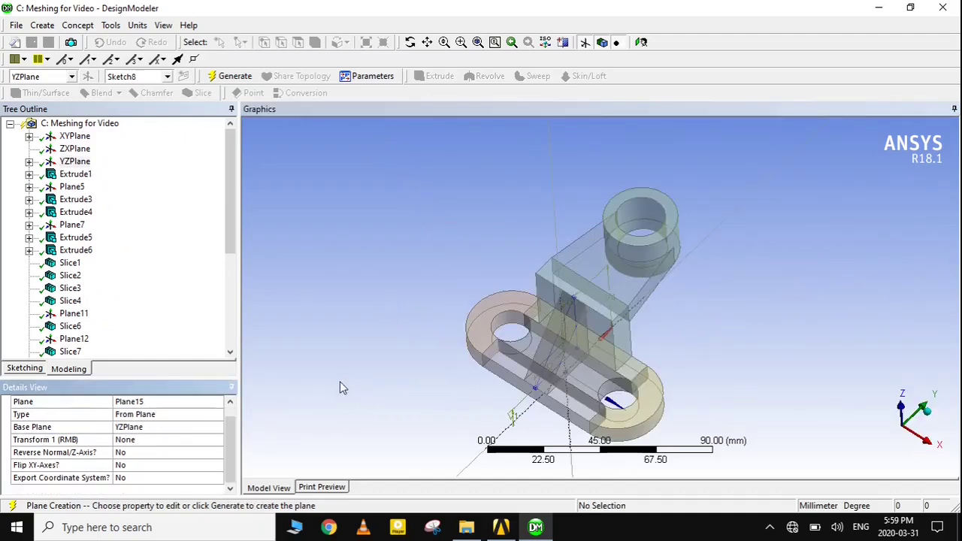
scroll(109, 311, down, 5)
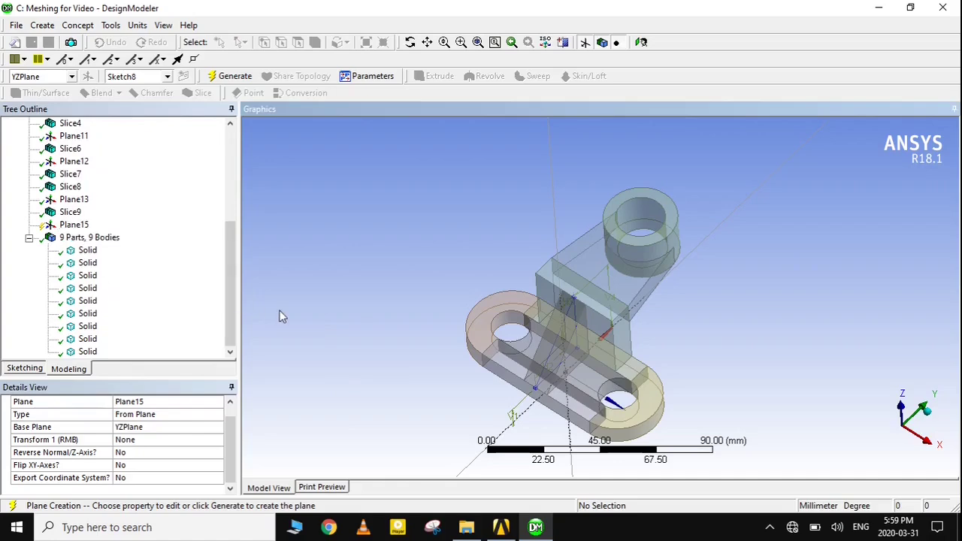
key(F5)
Slice only the cylindrical boss by plane, using Plane15 as base plane
click(42, 24)
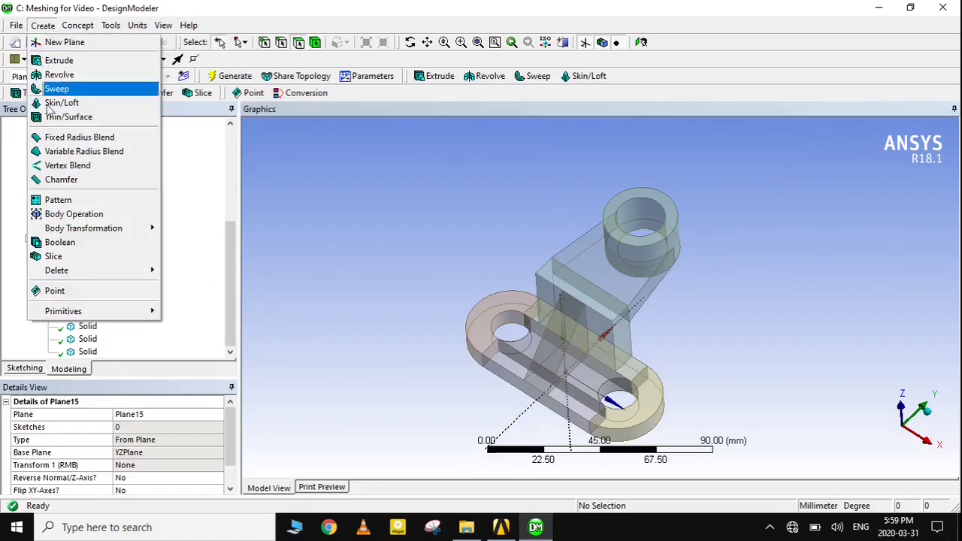
click(56, 256)
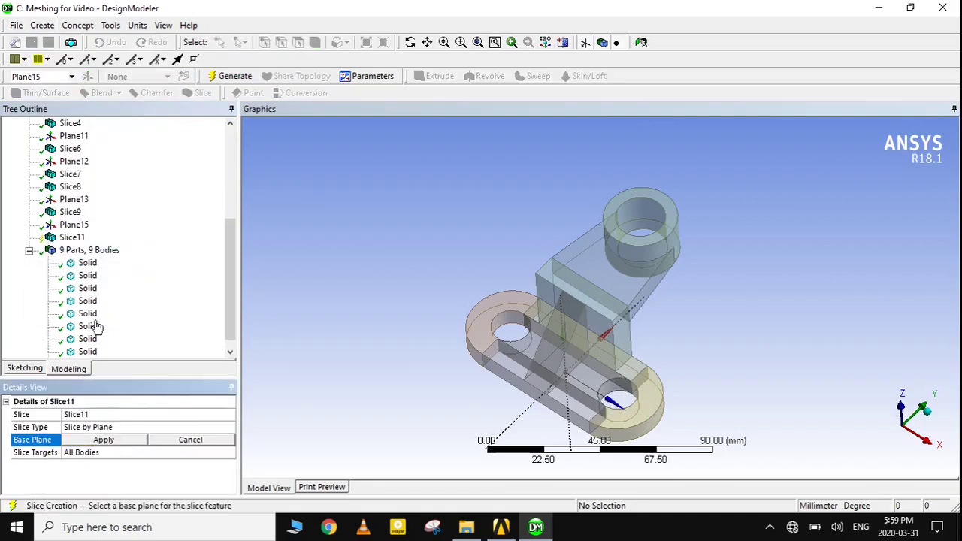
click(73, 225)
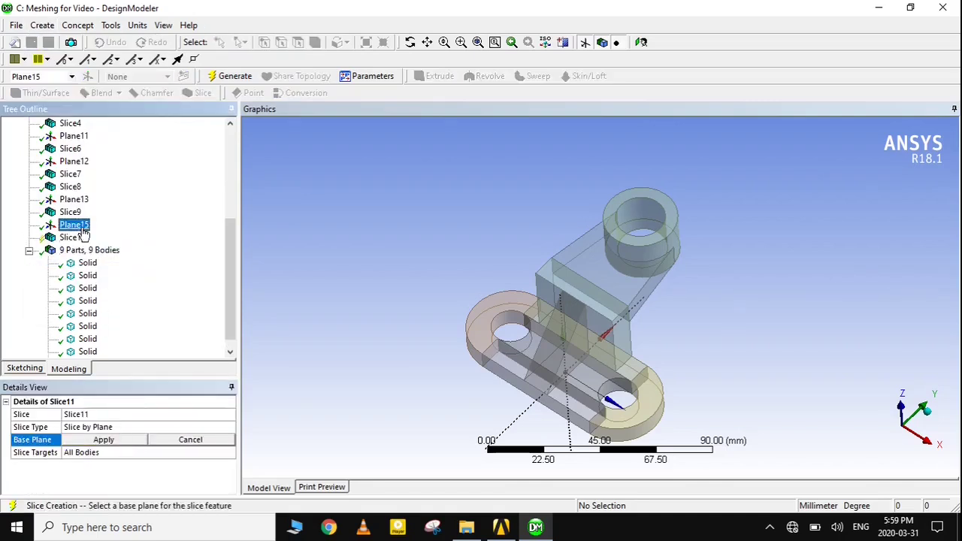
click(104, 439)
click(118, 454)
click(123, 462)
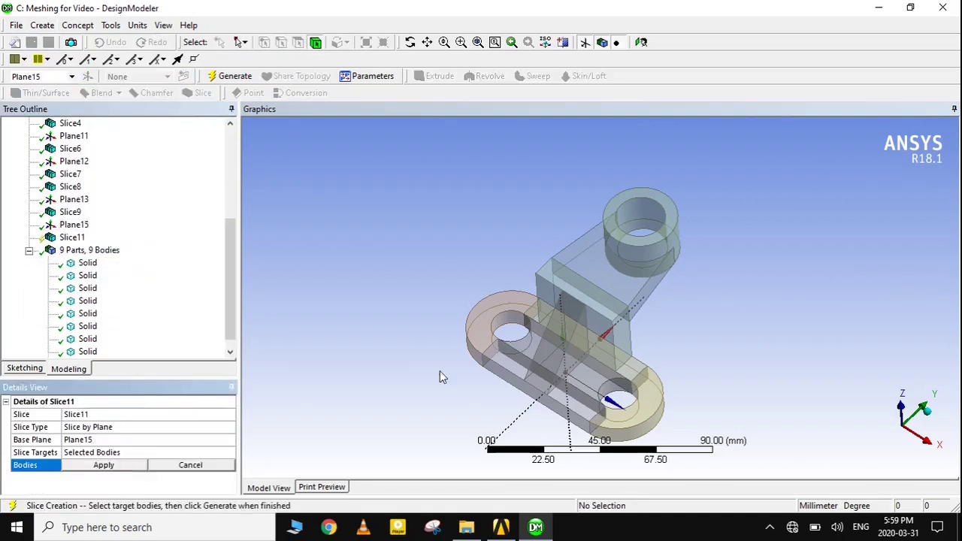
click(613, 253)
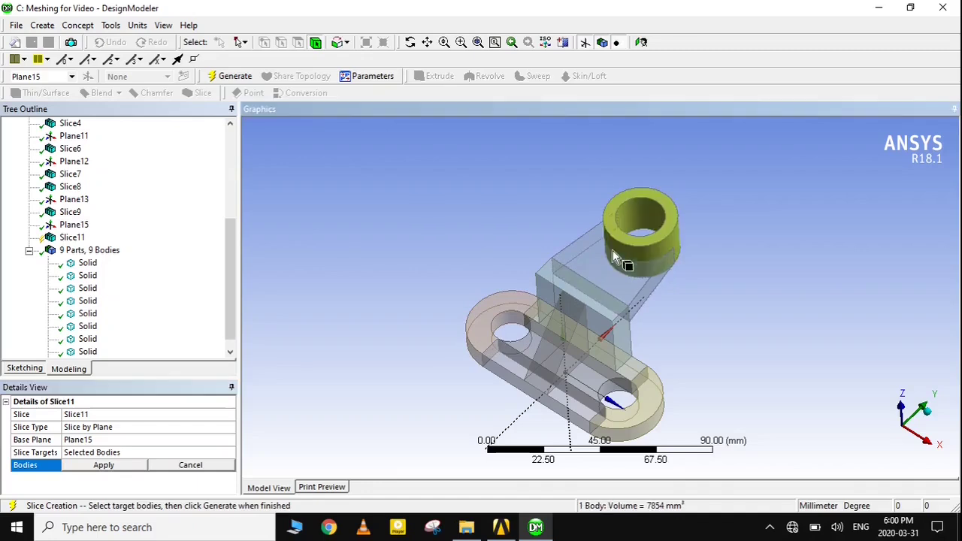
click(102, 466)
key(F5)
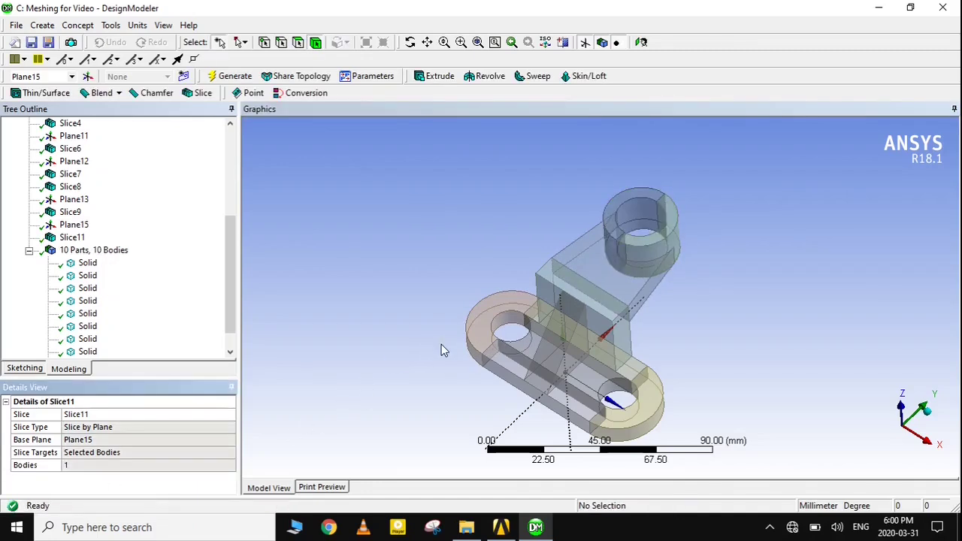
Combine all the sliced solid bodies into one new multi-body part
click(681, 237)
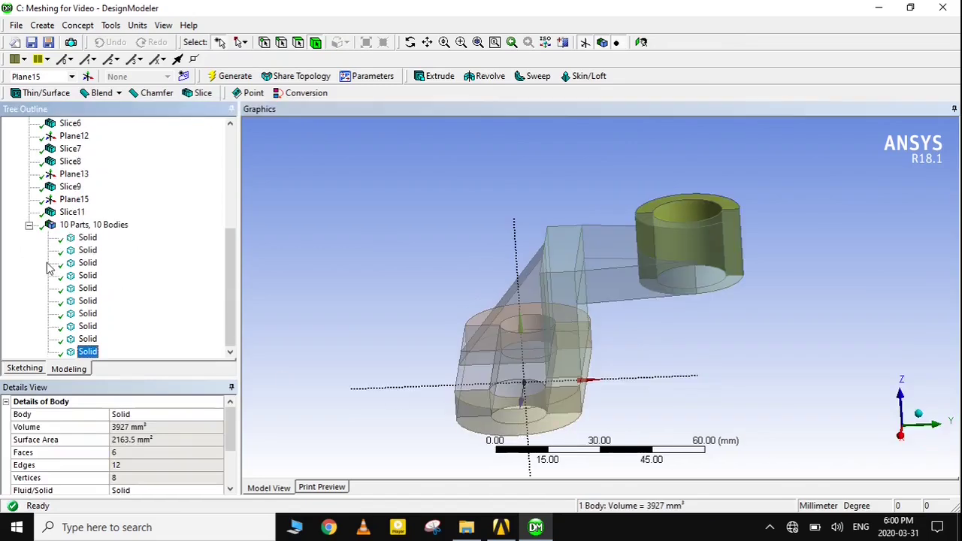
click(78, 239)
ctrl+click(87, 250)
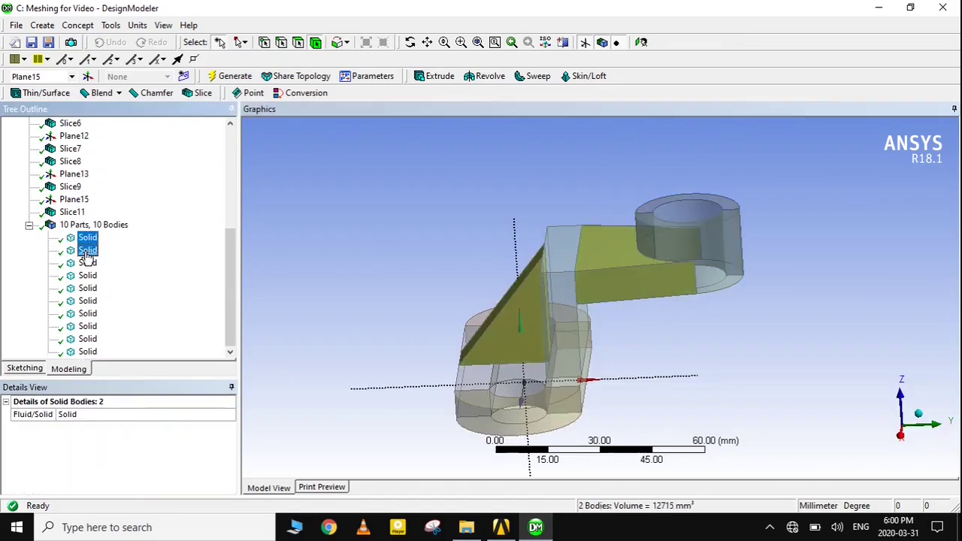
ctrl+click(87, 263)
ctrl+click(88, 275)
ctrl+click(87, 288)
ctrl+click(87, 300)
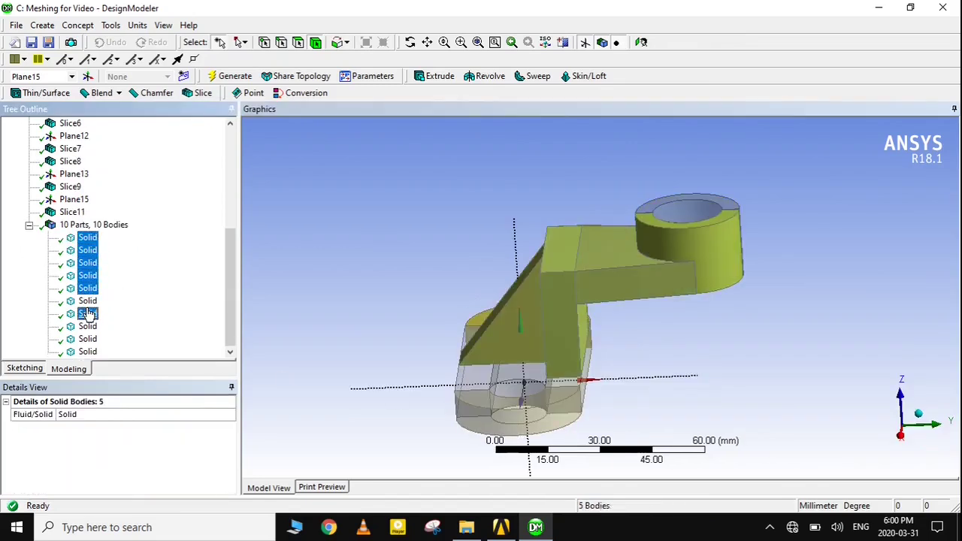
ctrl+click(87, 314)
ctrl+click(88, 326)
ctrl+click(87, 339)
ctrl+click(87, 351)
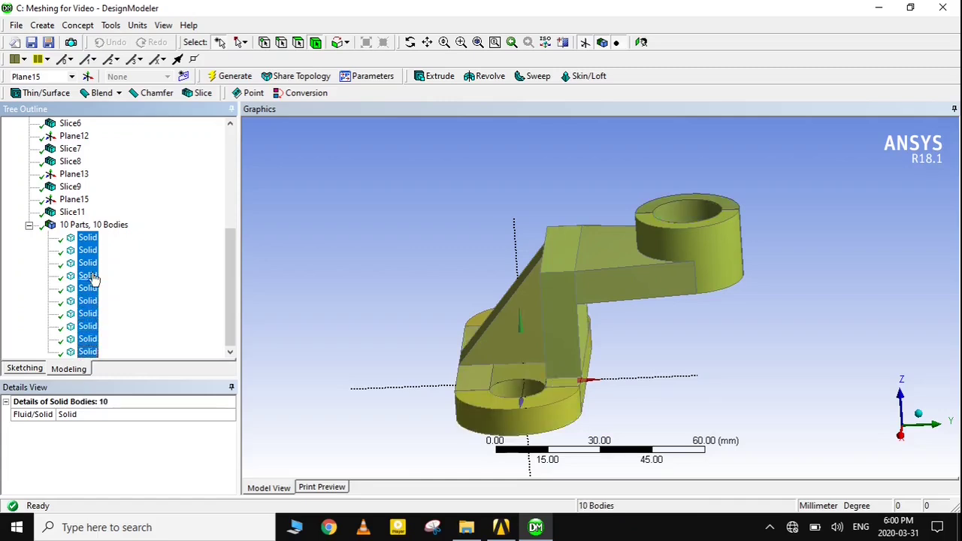
right_click(88, 257)
click(173, 311)
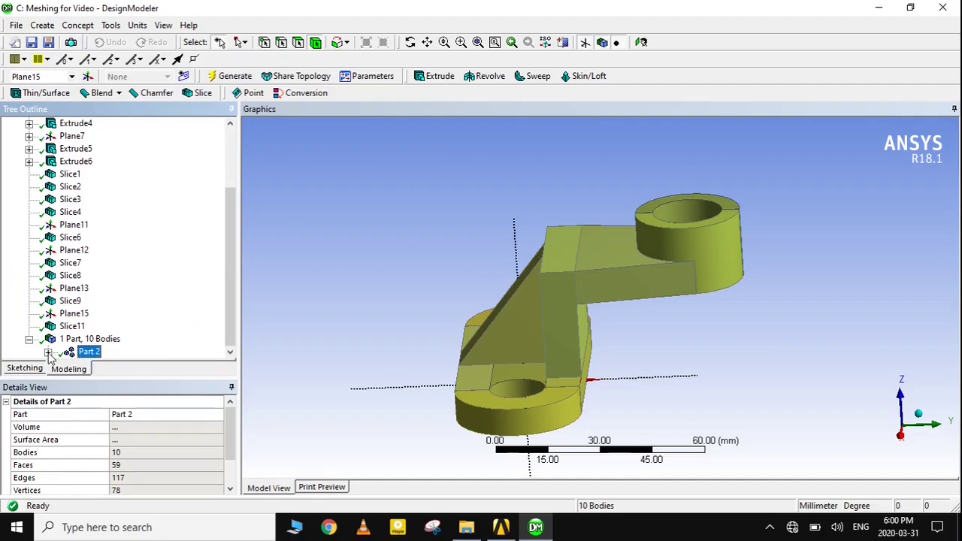
click(328, 315)
click(569, 284)
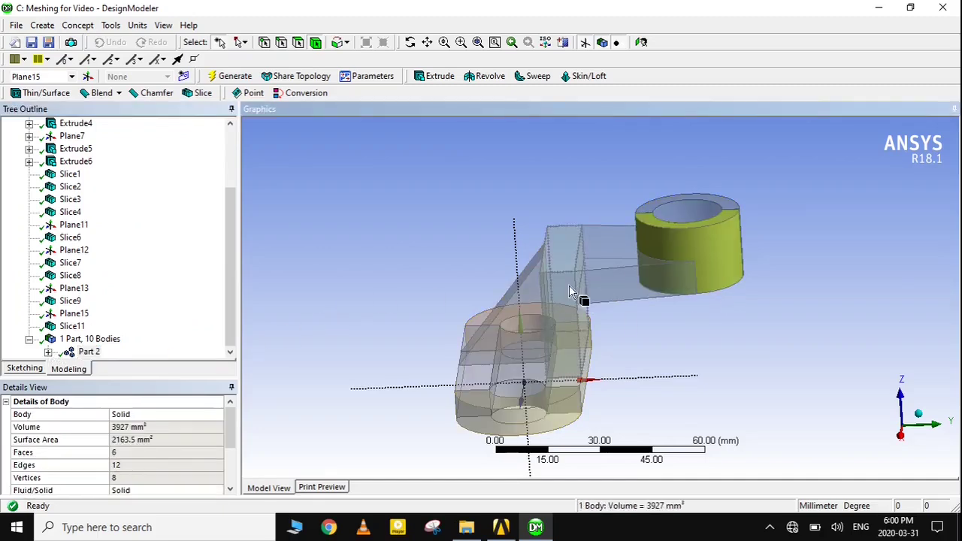
Inspect the new multi-body part and the solid bodies it contains
click(89, 351)
middle_drag(511, 311, 533, 262)
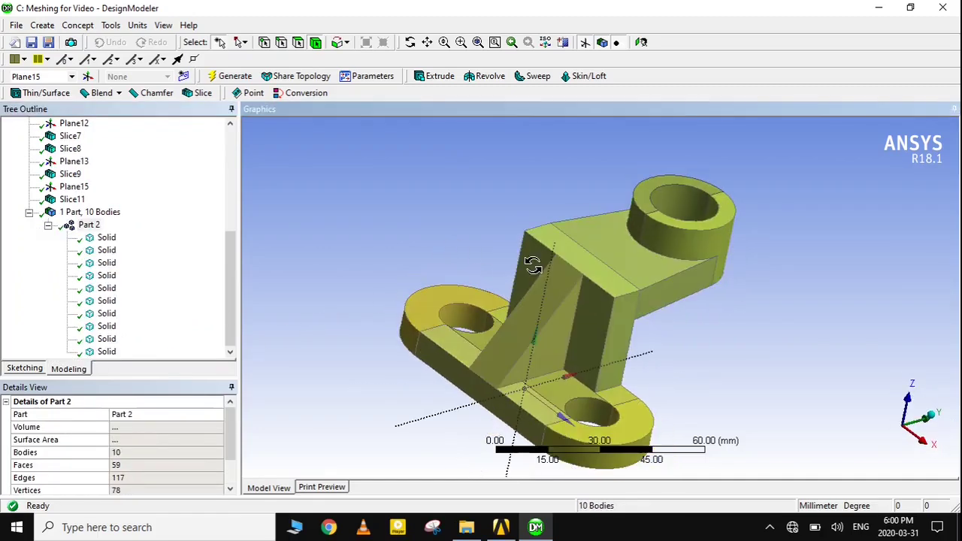
click(795, 346)
scroll(790, 338, down, 2)
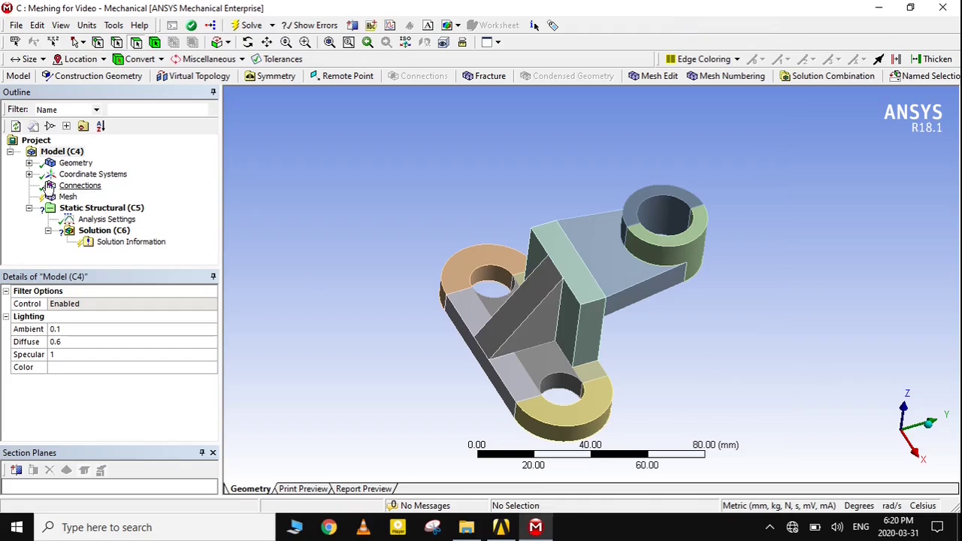
Suppress the upright plate body and the arm body that joins it to the cylindrical boss
click(66, 196)
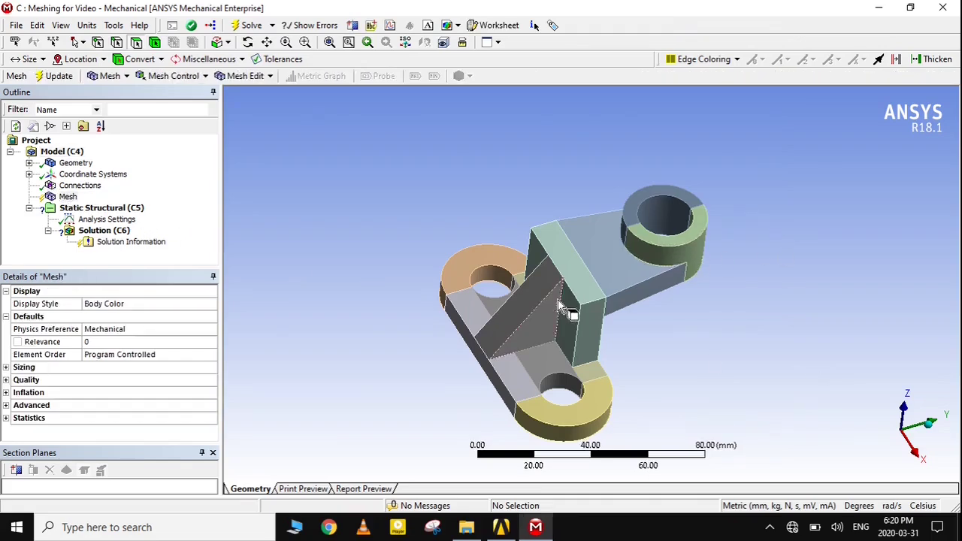
click(606, 282)
right_click(603, 278)
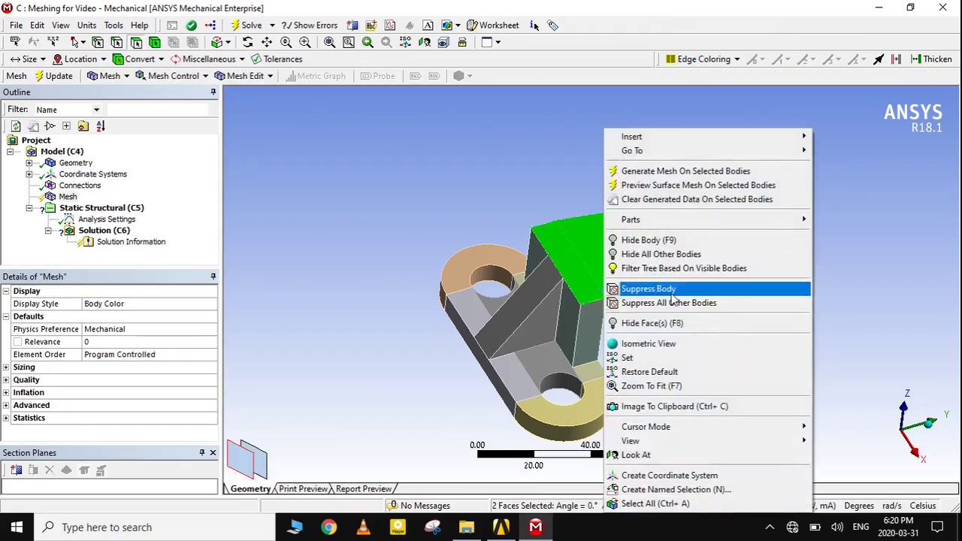
click(649, 286)
middle_drag(683, 307, 589, 314)
Add a mesh sizing control scoped to three vertical split edges of the cylindrical boss
right_click(68, 197)
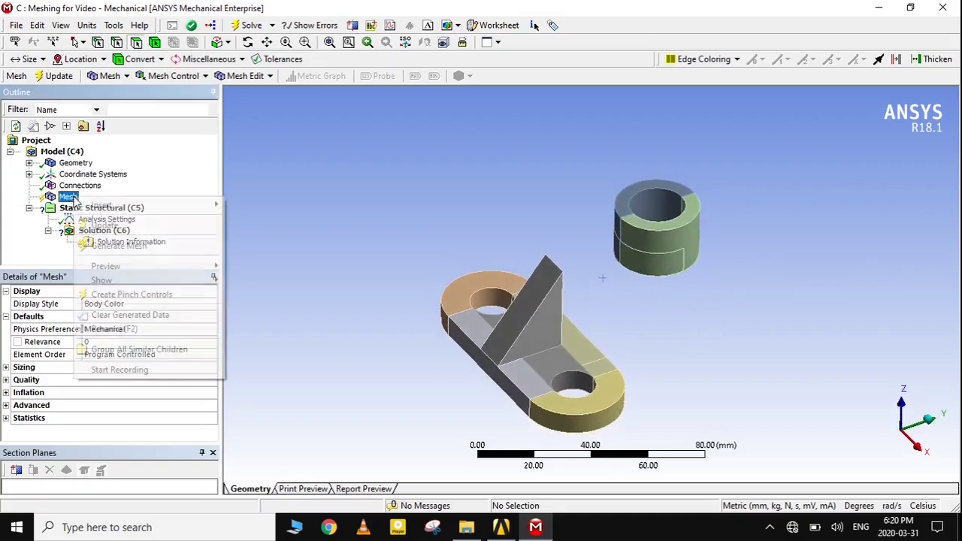
click(279, 225)
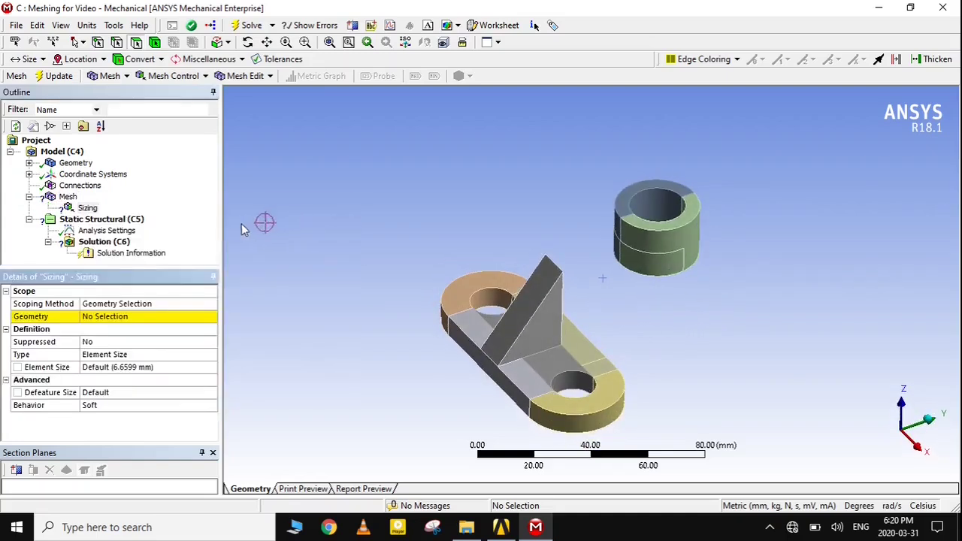
click(104, 316)
scroll(639, 331, up, 5)
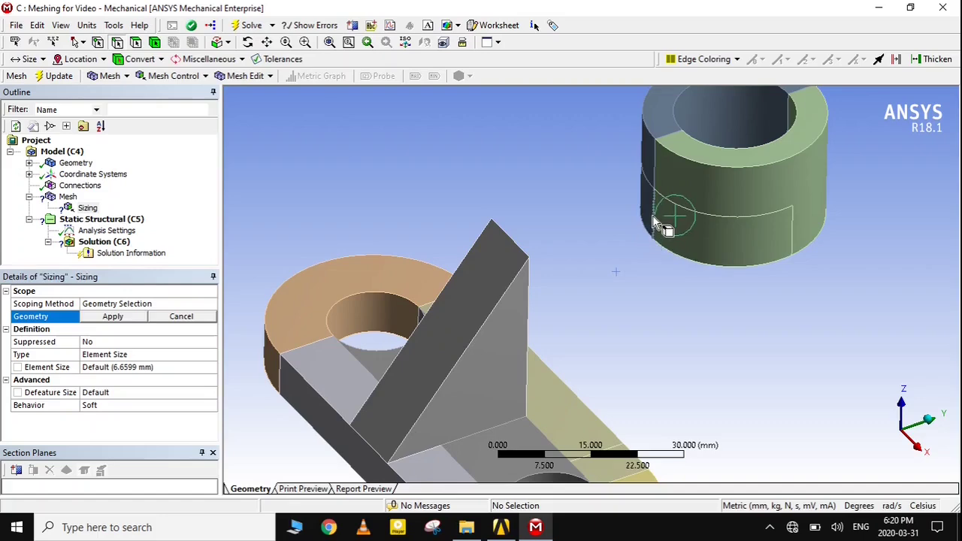
click(669, 161)
ctrl+click(661, 173)
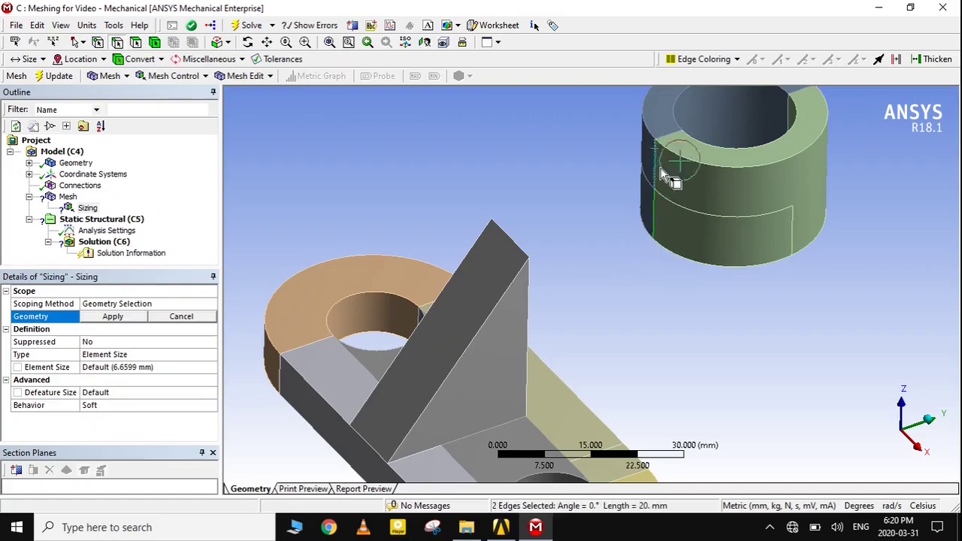
middle_drag(661, 173, 661, 265)
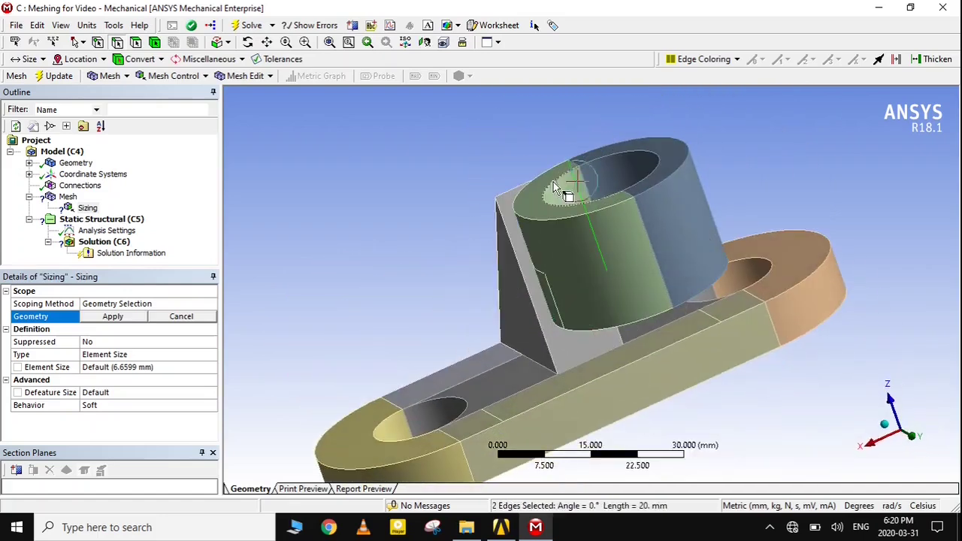
middle_drag(553, 181, 725, 260)
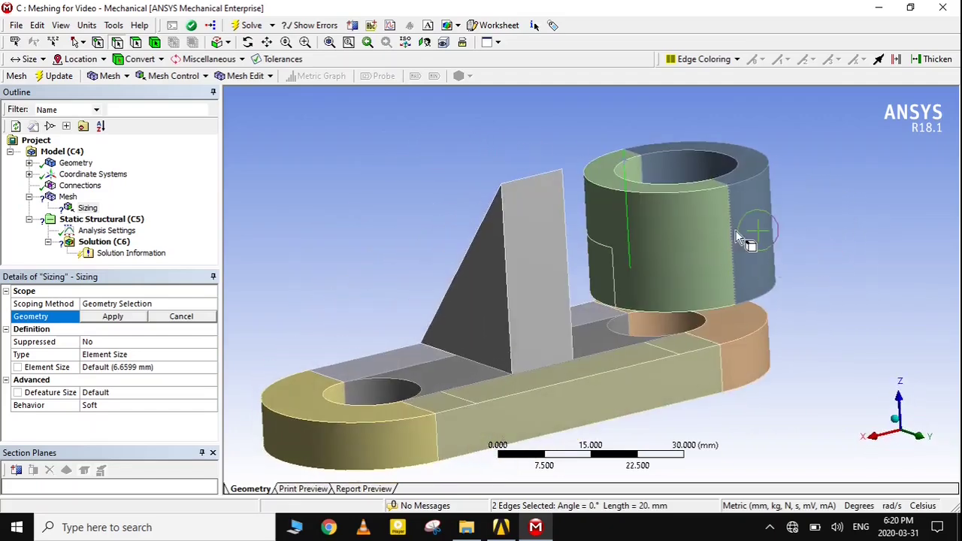
ctrl+click(743, 240)
middle_drag(795, 343, 956, 323)
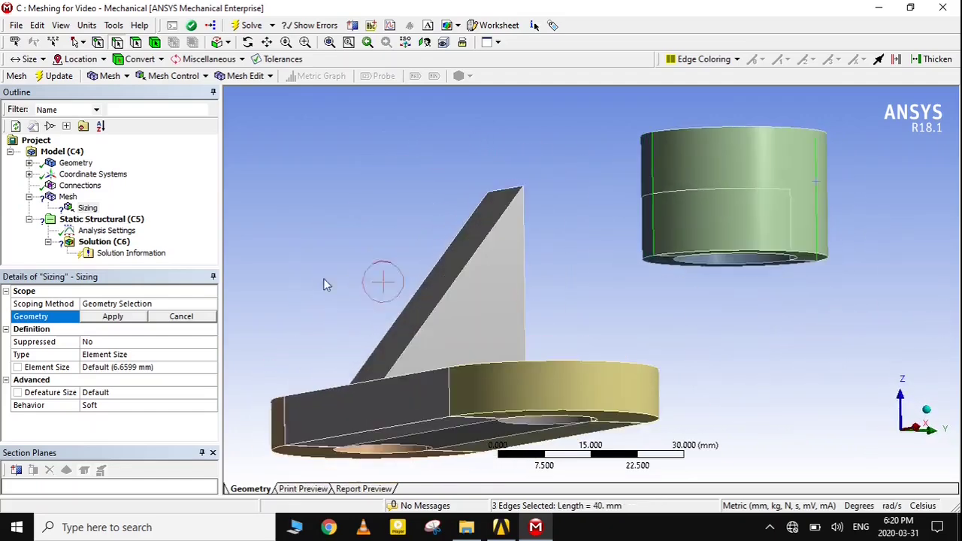
click(113, 316)
Set the vertical edges' sizing to an element size of 2.5 mm with Hard behavior
click(150, 367)
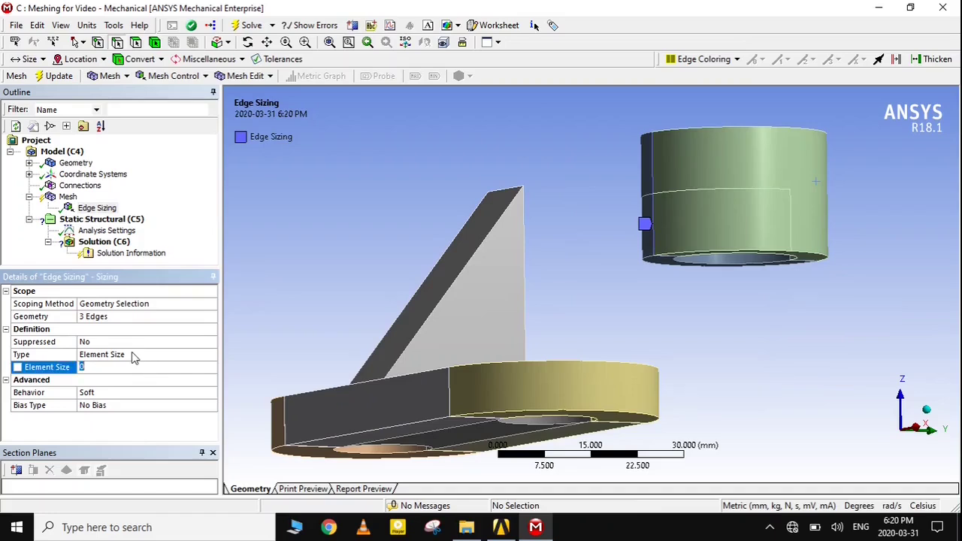
click(132, 358)
click(132, 368)
key(Return)
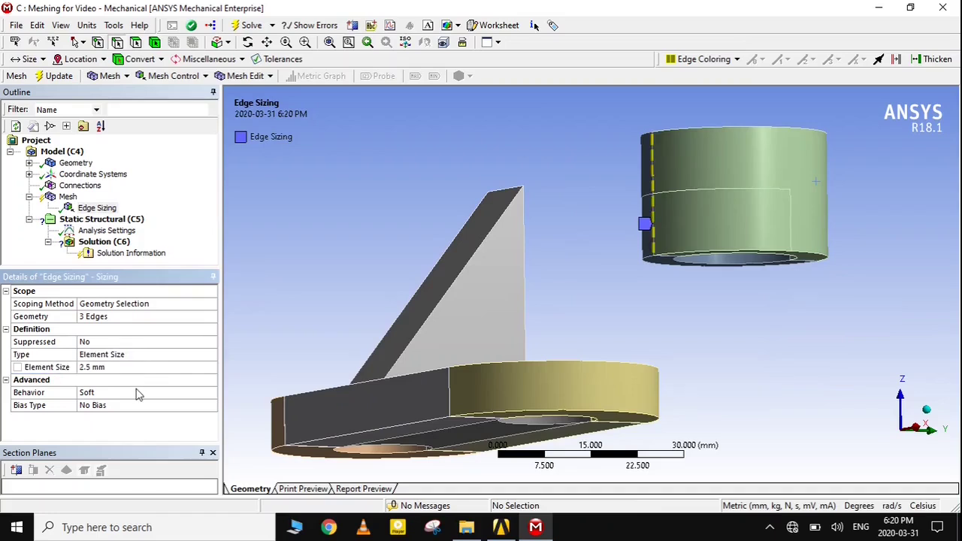
double_click(131, 392)
Add a second sizing control scoped to the boss's inner and outer upper circular edges and its inner lower circular edges
middle_drag(337, 242, 286, 281)
right_click(60, 196)
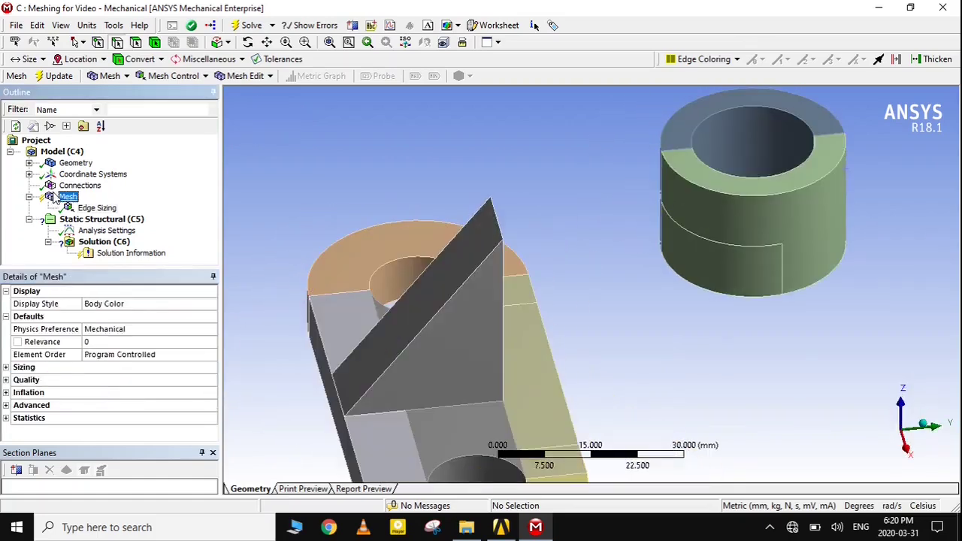
mouse_move(113, 203)
click(304, 221)
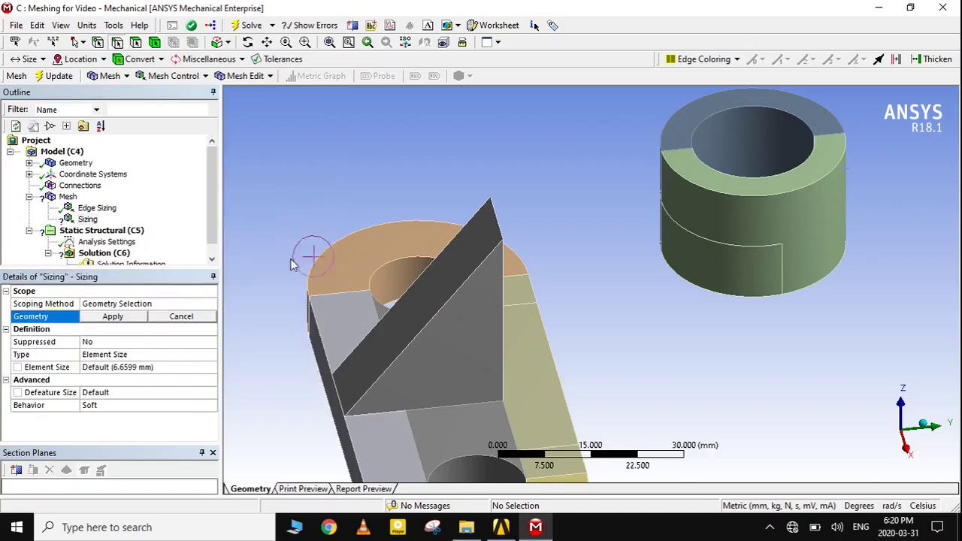
click(773, 184)
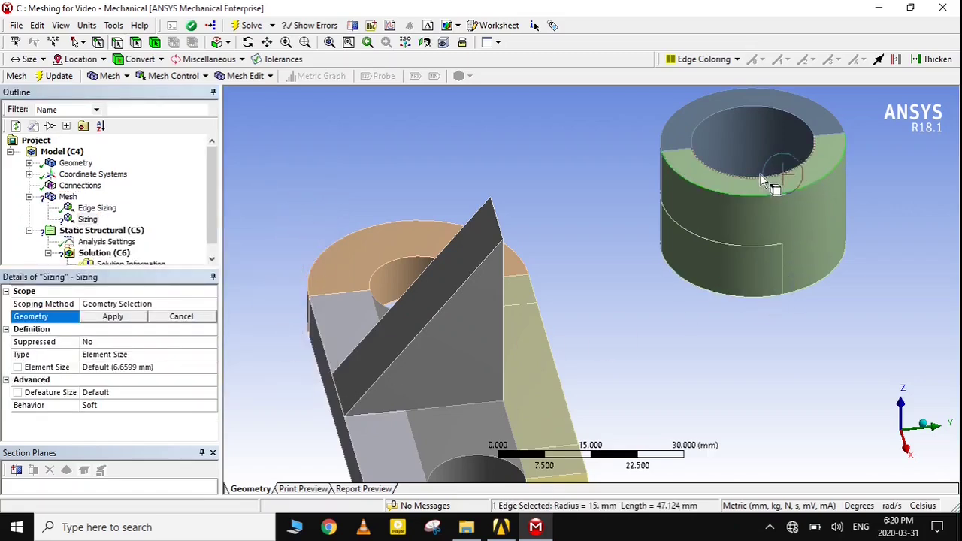
ctrl+click(727, 114)
ctrl+click(732, 114)
ctrl+click(714, 98)
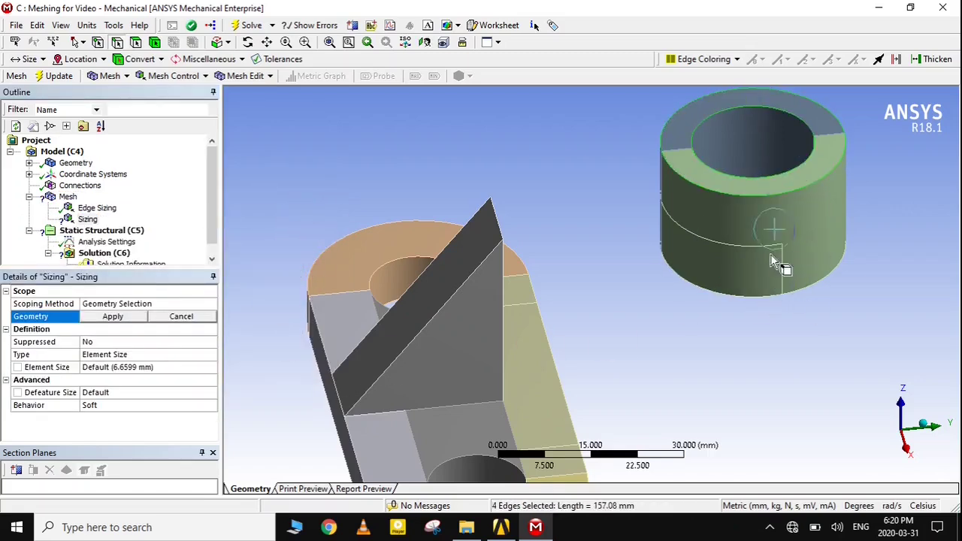
middle_drag(778, 265, 789, 155)
ctrl+click(756, 143)
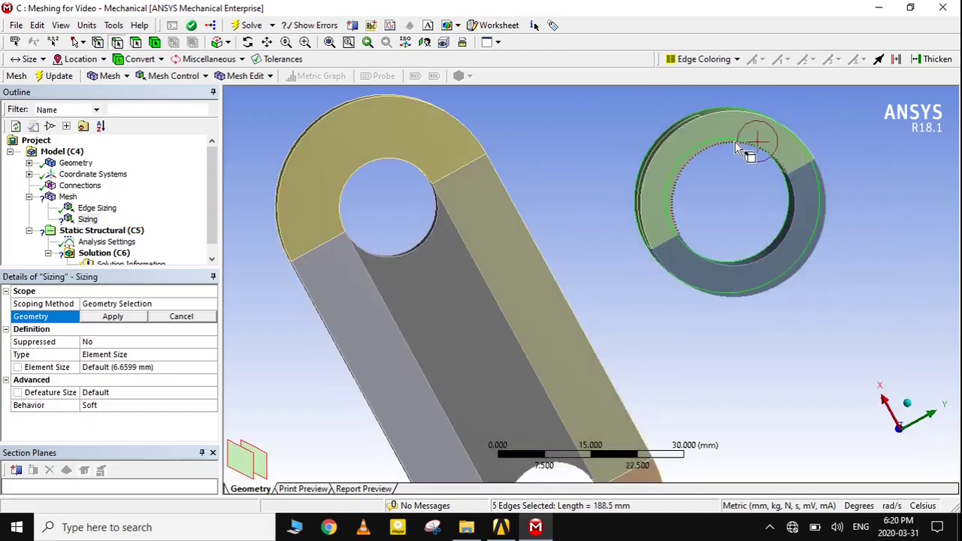
ctrl+click(791, 228)
middle_drag(791, 227, 814, 328)
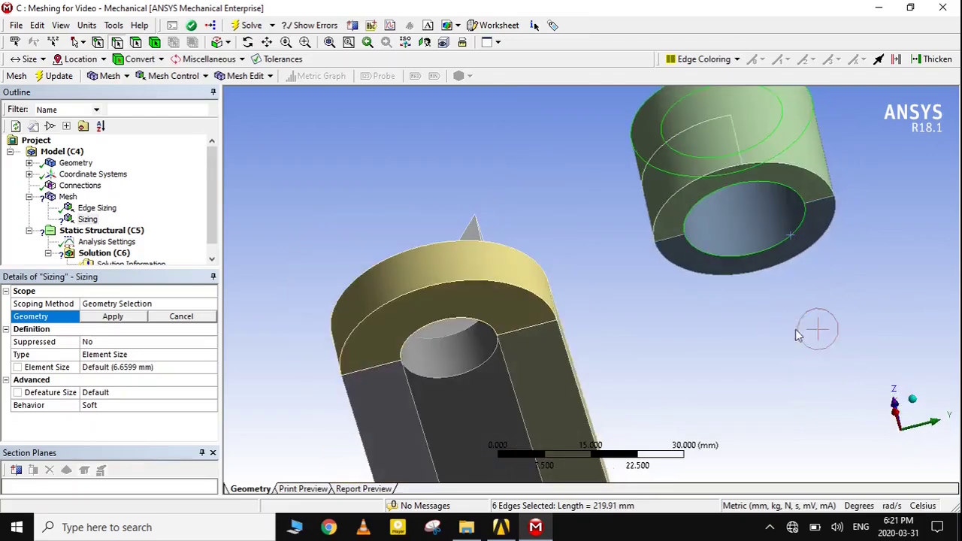
click(123, 320)
Change Edge Sizing 2 to the Number of Divisions type with 20 divisions
middle_drag(373, 247, 554, 253)
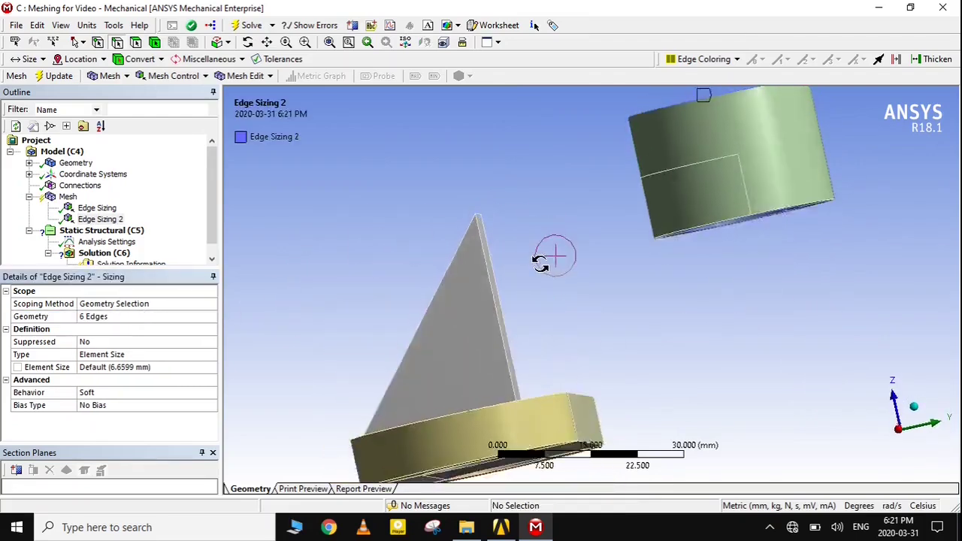
click(135, 354)
click(112, 378)
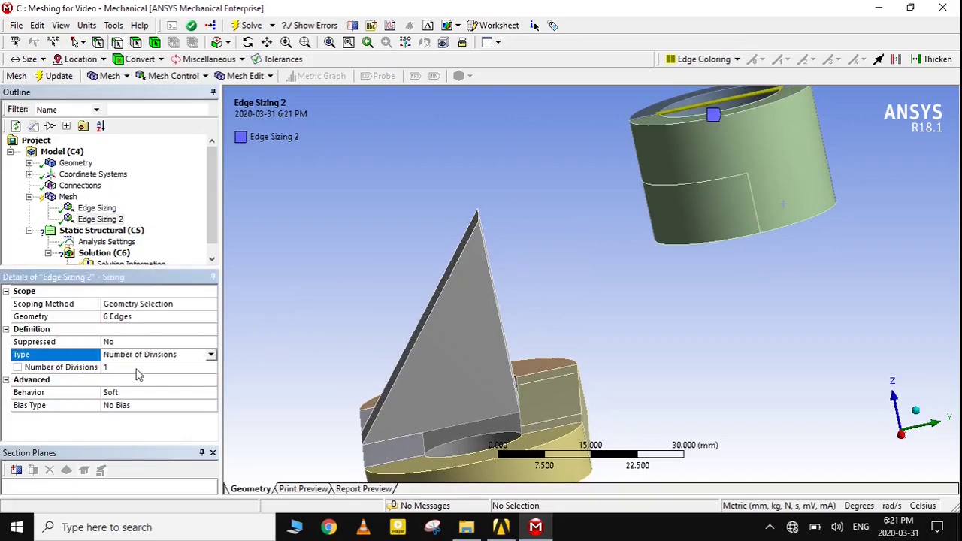
click(151, 367)
text(20)
key(Return)
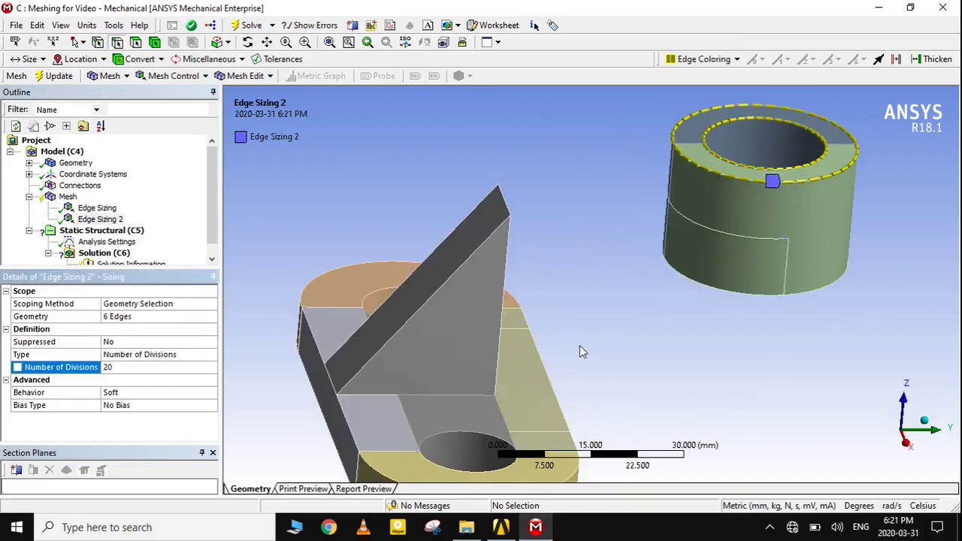
Add a third sizing control scoped to the four outer circular edge segments on the boss's lower face
middle_drag(816, 388, 842, 305)
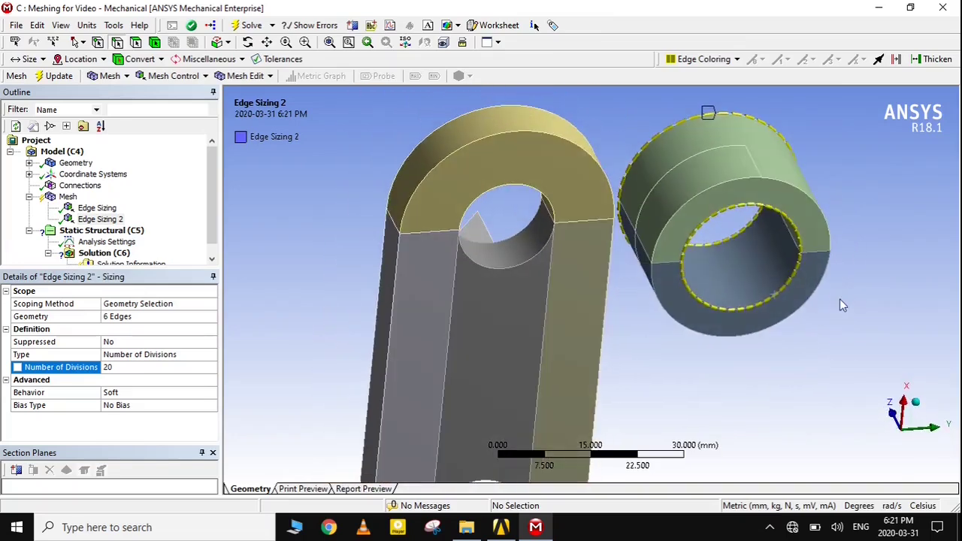
right_click(67, 197)
mouse_move(95, 205)
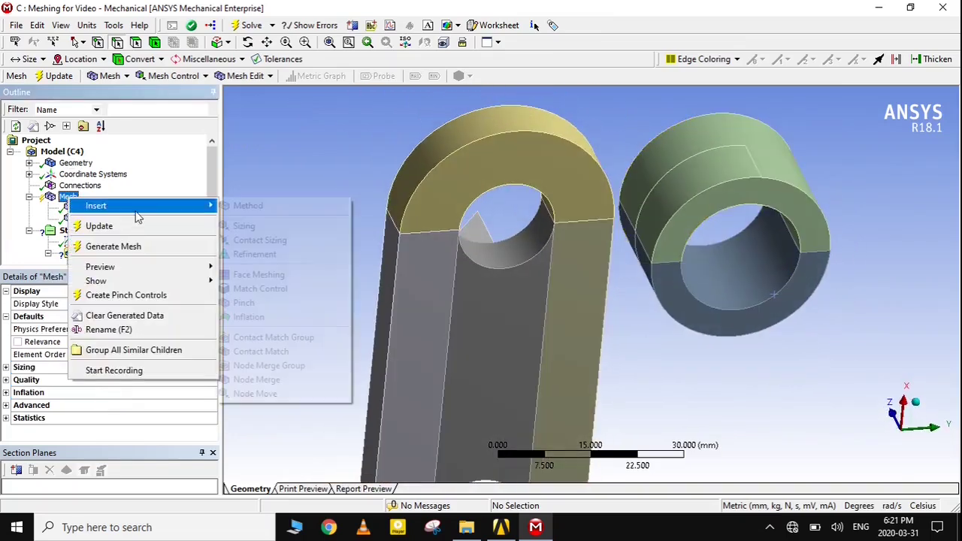
click(299, 230)
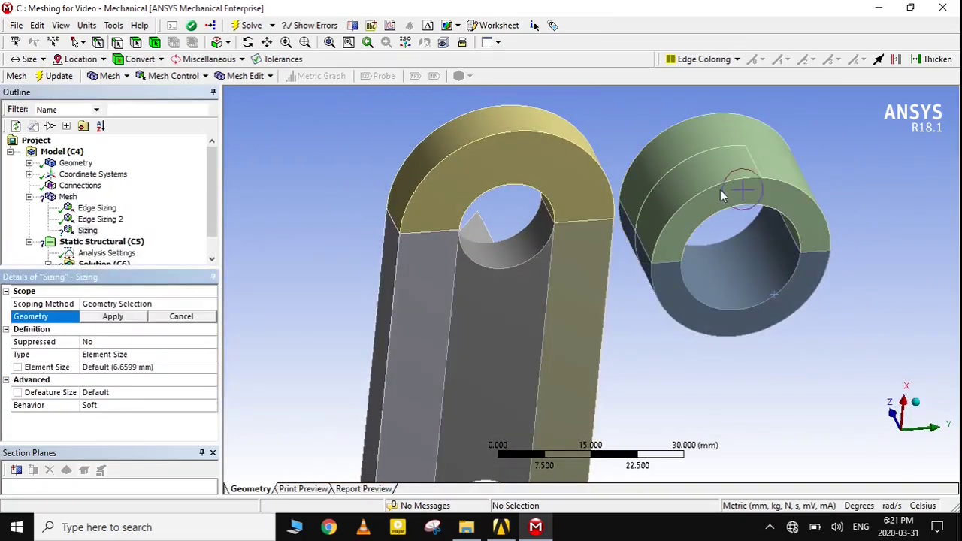
click(710, 186)
ctrl+click(798, 189)
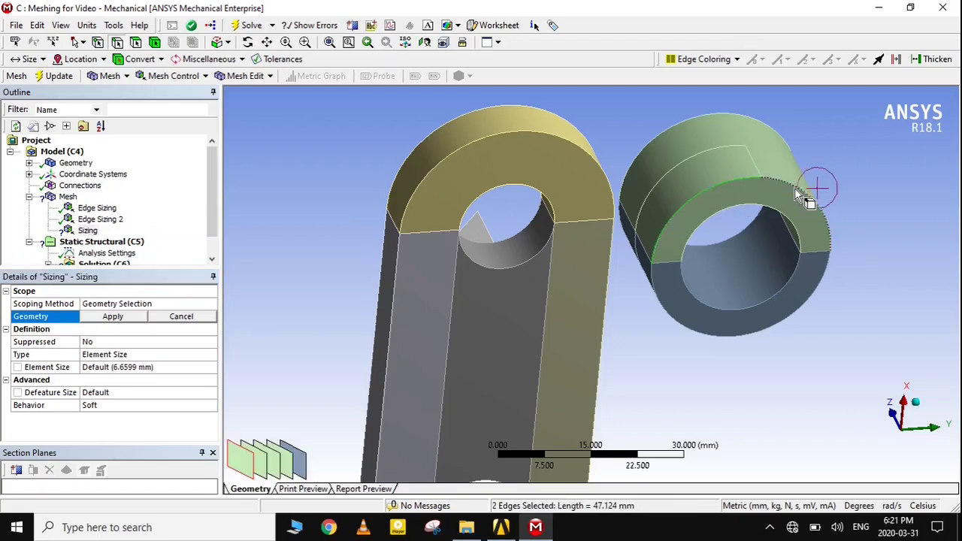
ctrl+click(830, 299)
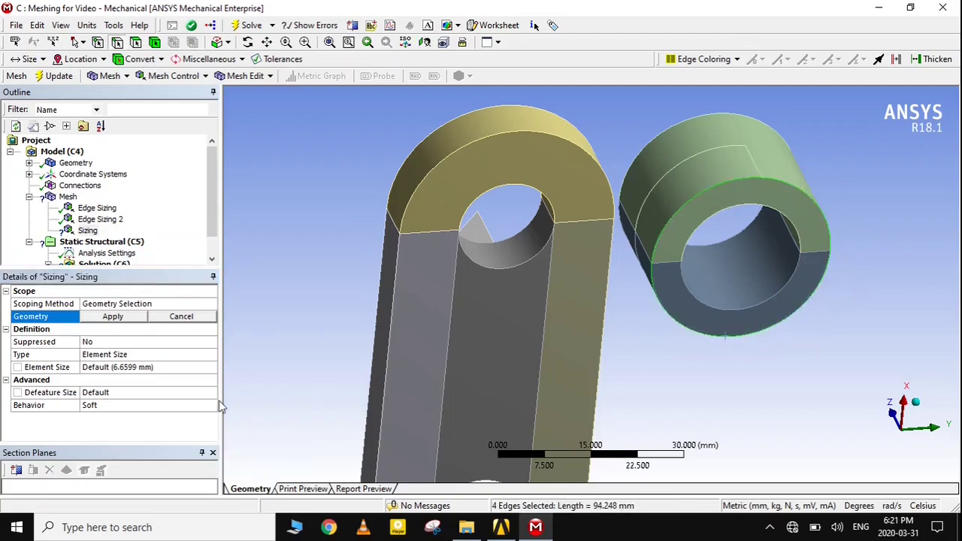
click(107, 319)
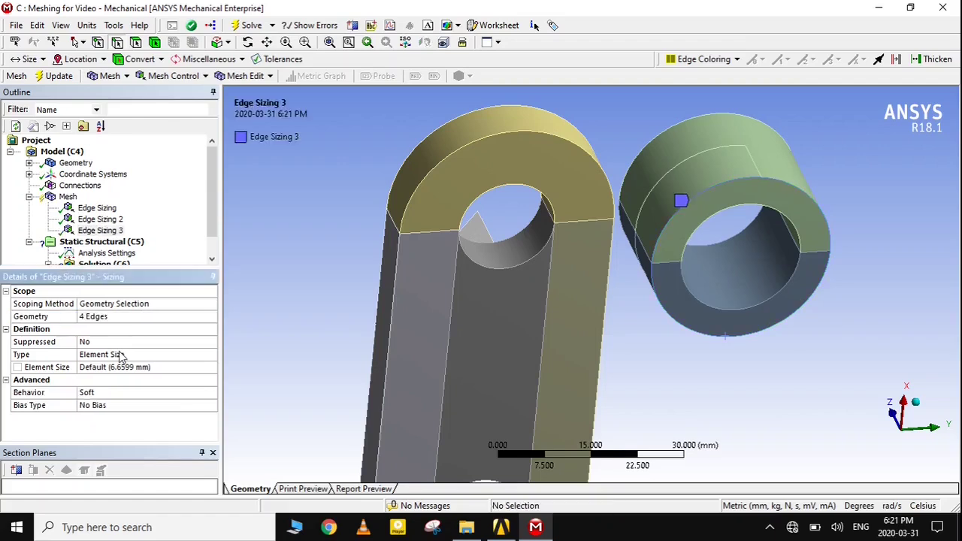
Define Edge Sizing 3 by Number of Divisions with 10 divisions and Hard behavior
click(120, 354)
click(120, 372)
click(123, 366)
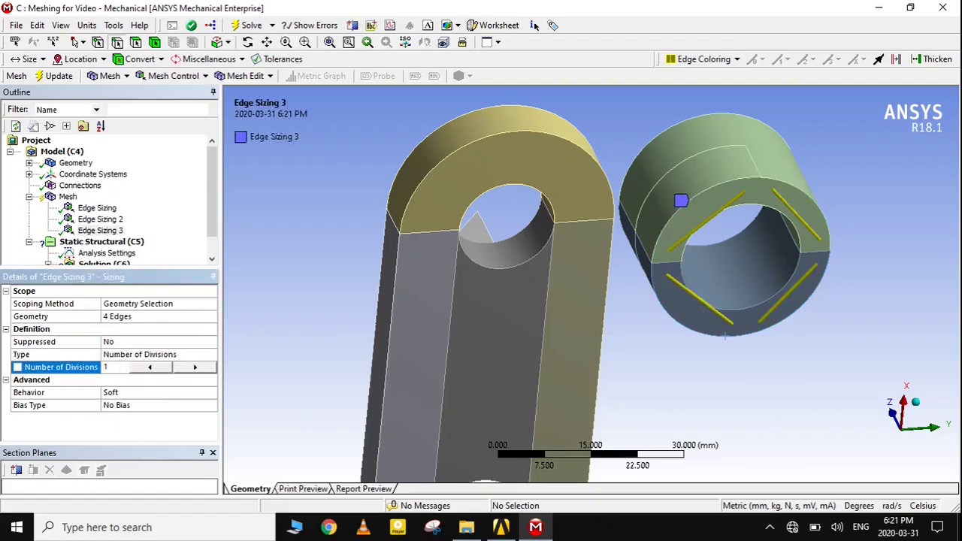
key(Return)
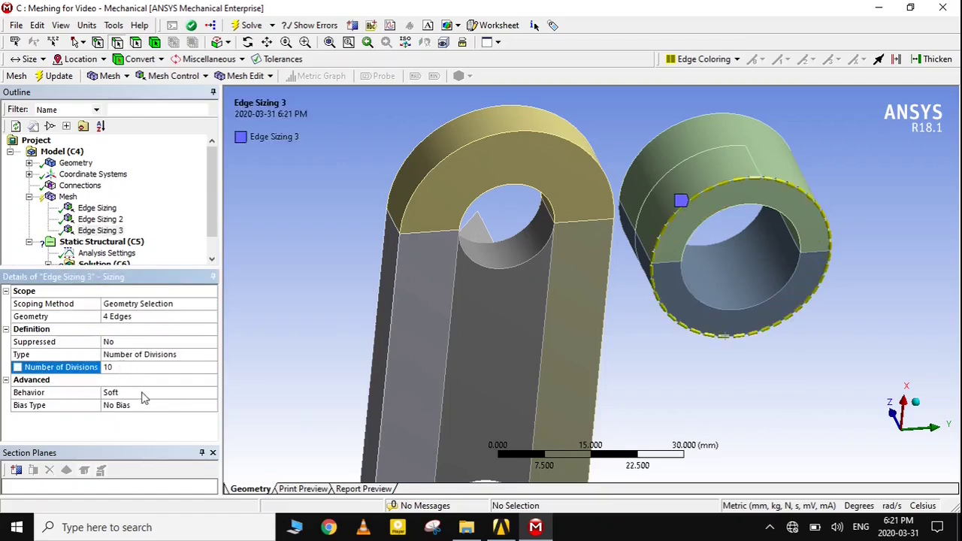
double_click(141, 392)
Switch the behavior of Edge Sizing 2 to Hard and review Edge Sizing 3
click(92, 219)
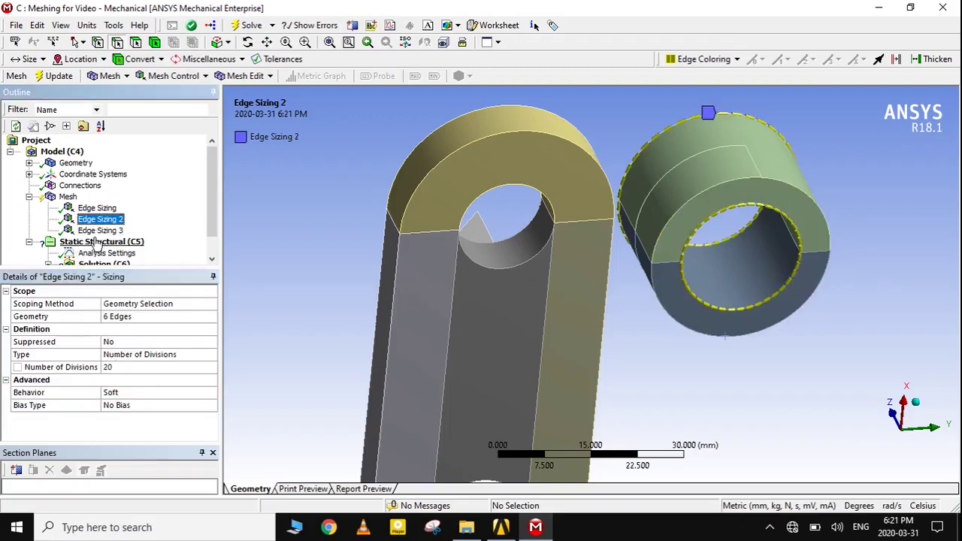
double_click(132, 395)
click(100, 230)
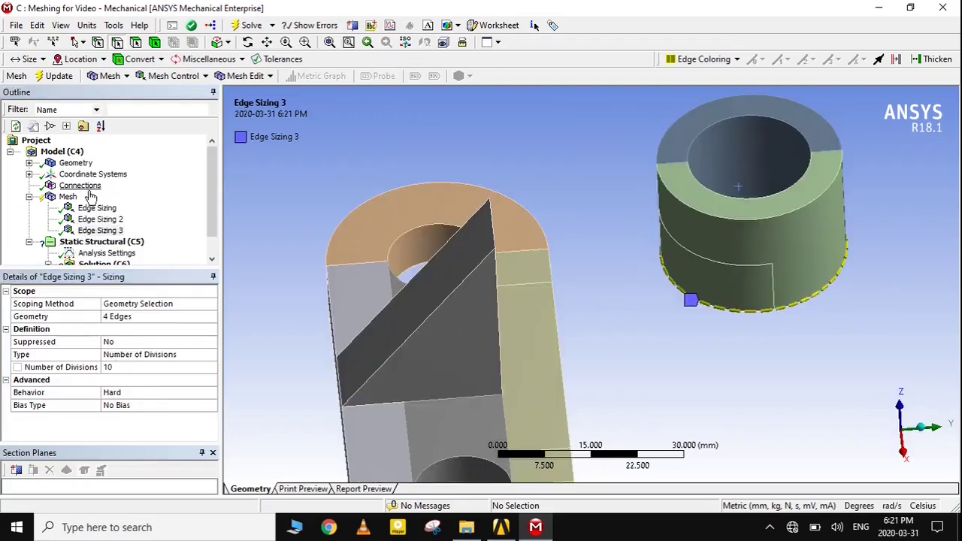
Add a fourth sizing control scoped to the four short radial split edges on the boss's upper and lower faces
click(69, 197)
right_click(69, 197)
mouse_move(101, 204)
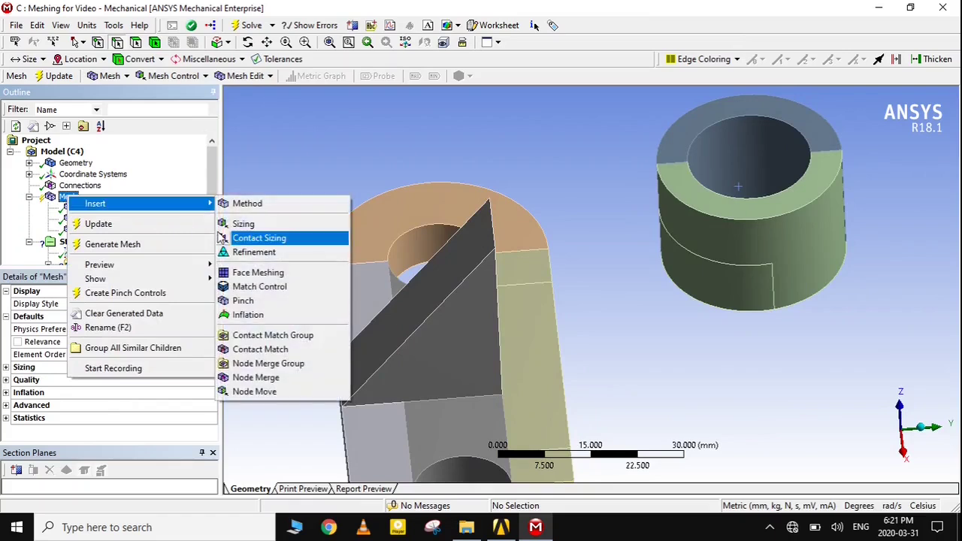
click(242, 224)
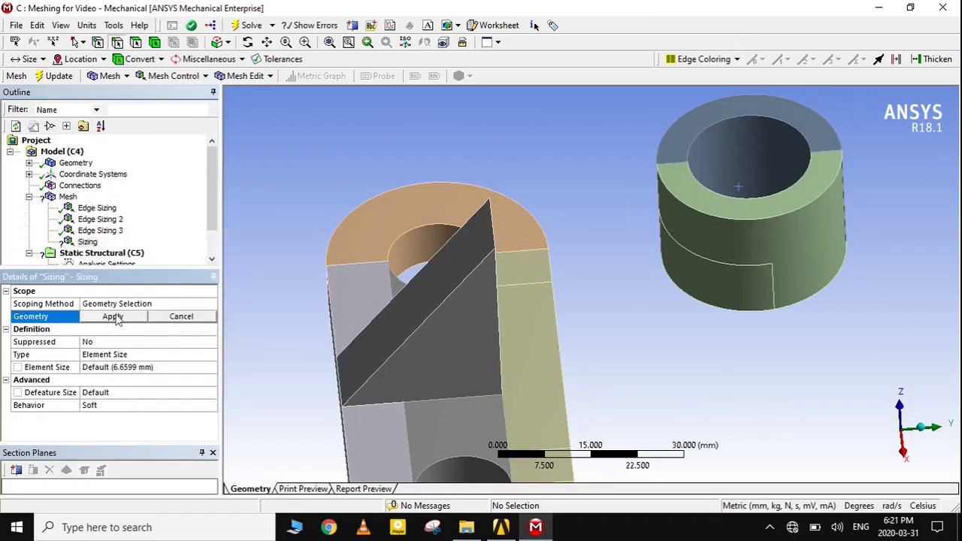
click(675, 168)
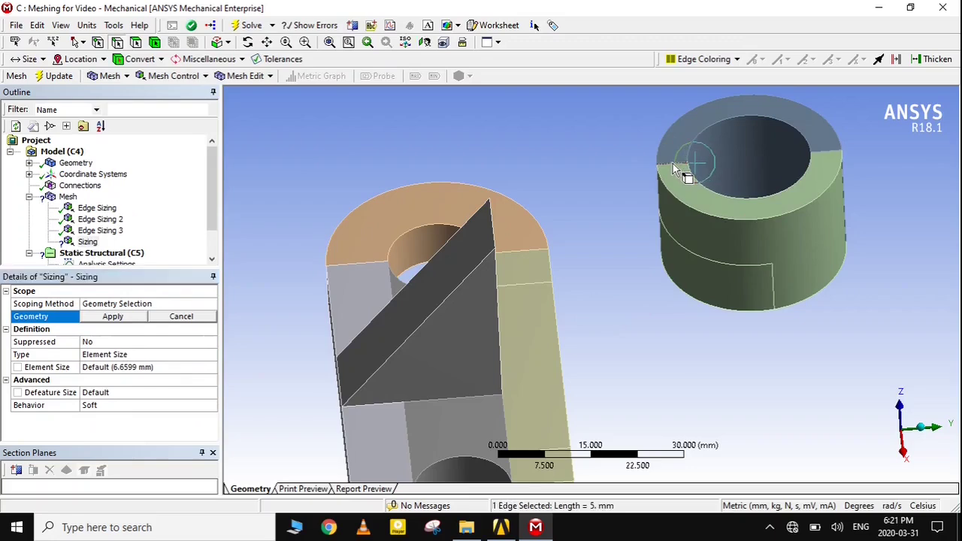
ctrl+click(839, 154)
middle_drag(864, 321, 841, 213)
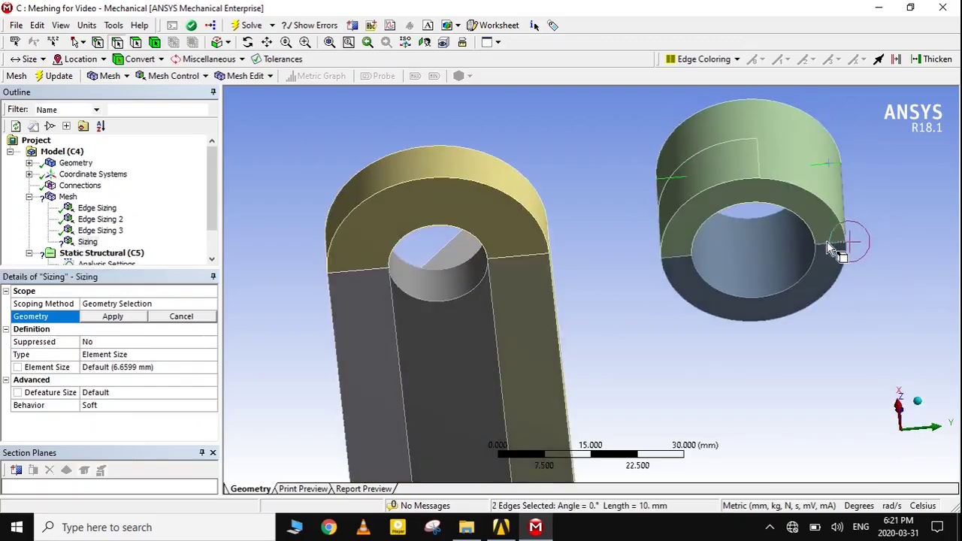
ctrl+click(826, 242)
ctrl+click(678, 268)
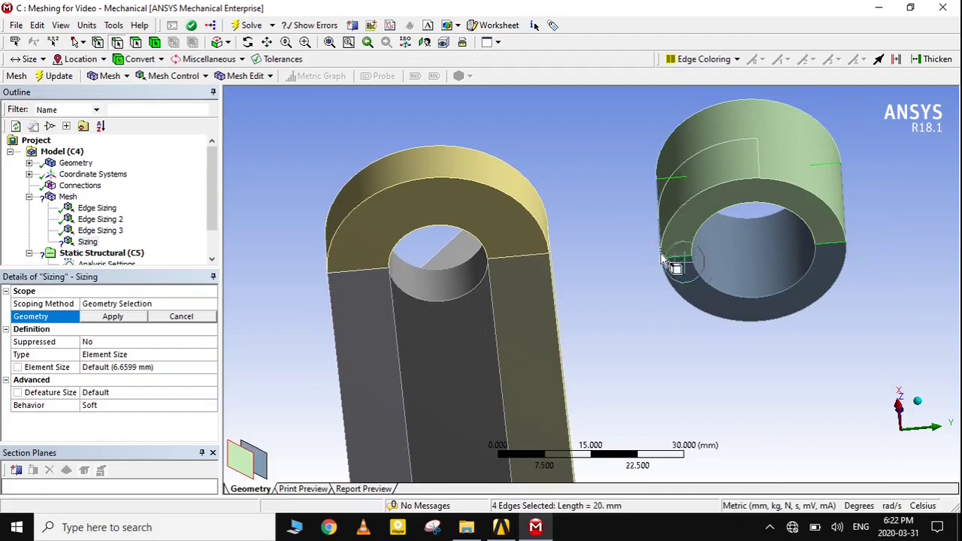
middle_drag(679, 267, 576, 286)
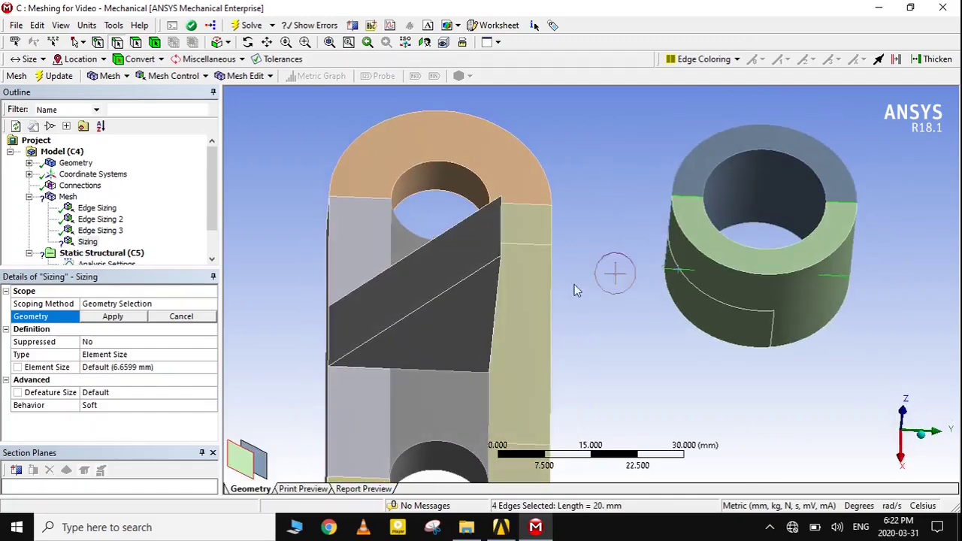
click(113, 316)
Define Edge Sizing 4 by Number of Divisions with 4 divisions and Hard behavior
click(147, 357)
click(147, 356)
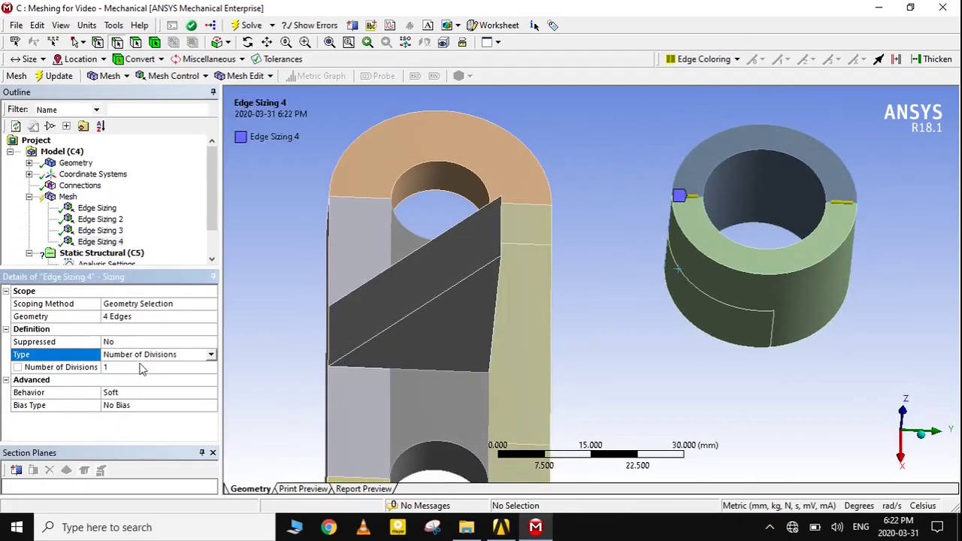
click(143, 367)
text(4)
key(Return)
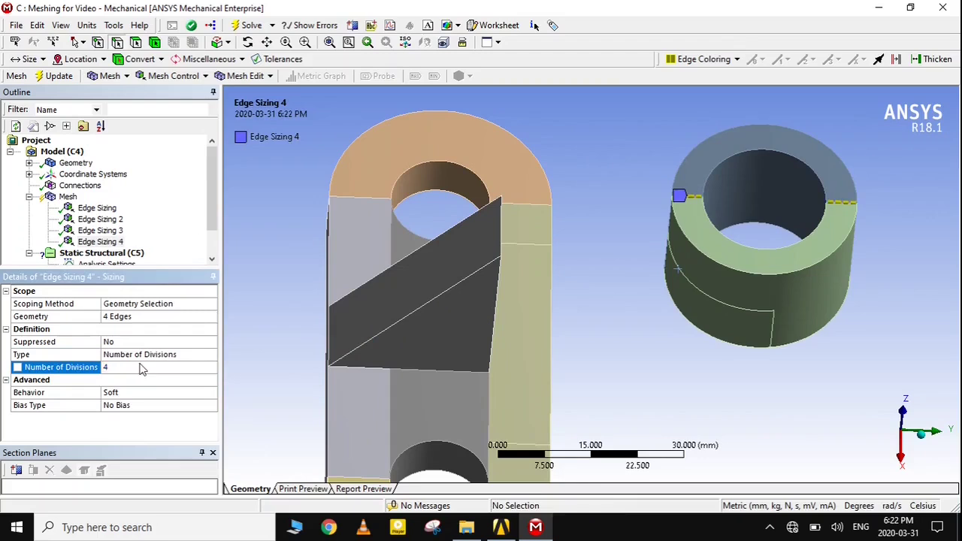
double_click(134, 393)
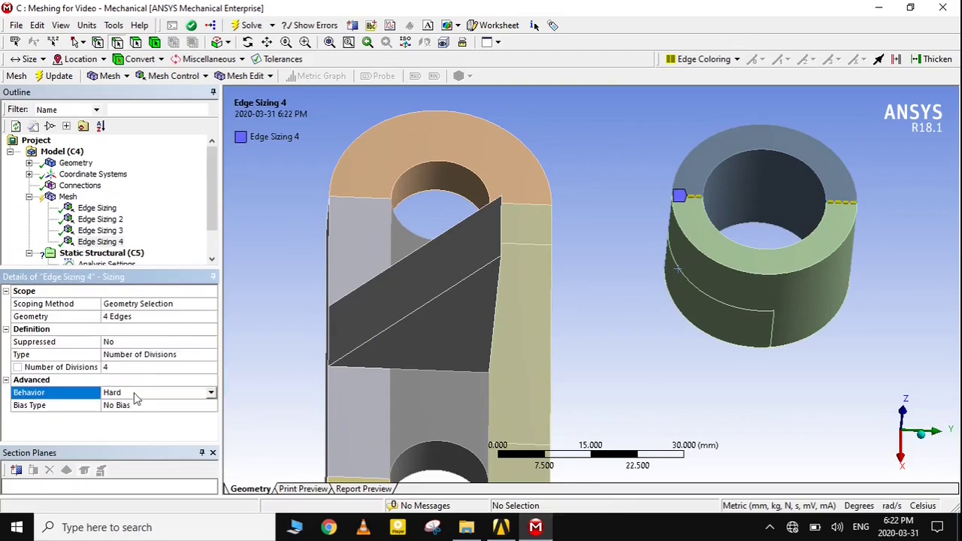
Generate the mesh with the four edge sizings and inspect it on the boss
right_click(66, 198)
click(136, 248)
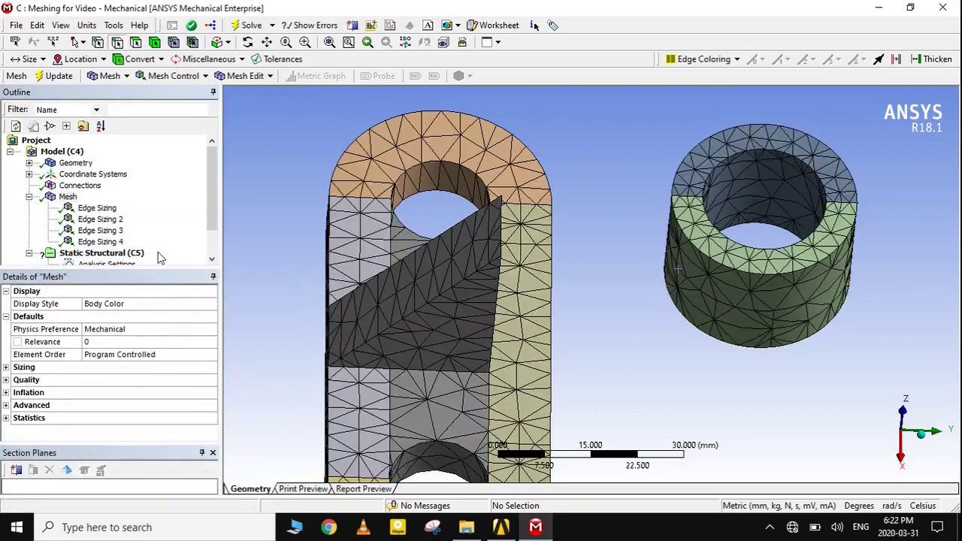
middle_drag(755, 384, 747, 362)
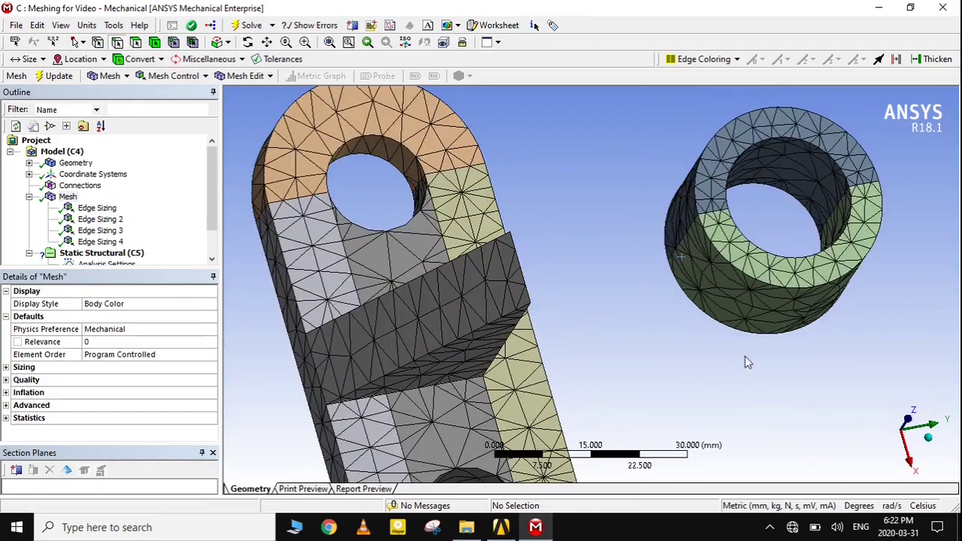
Insert a mesh method control scoped to the two half-ring bodies of the boss
right_click(66, 197)
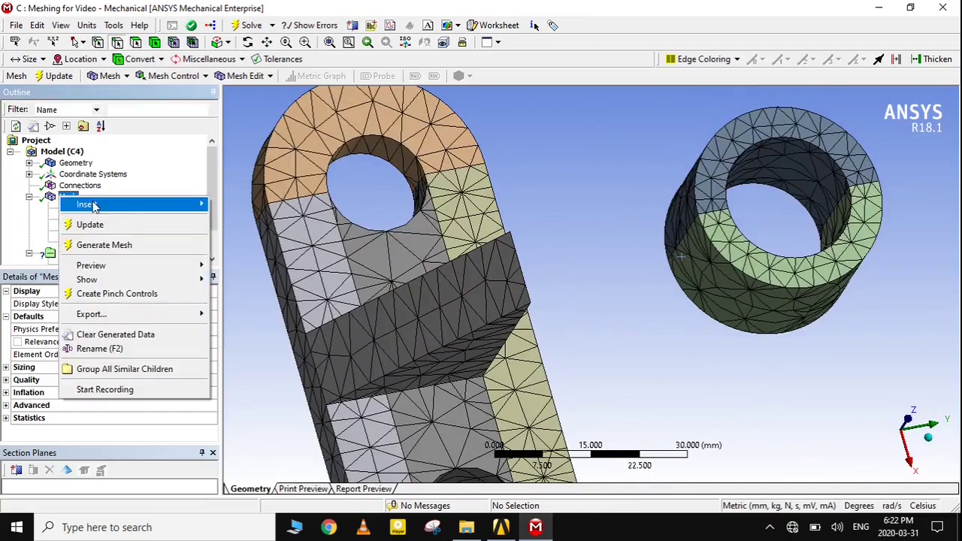
mouse_move(180, 205)
click(239, 204)
click(769, 303)
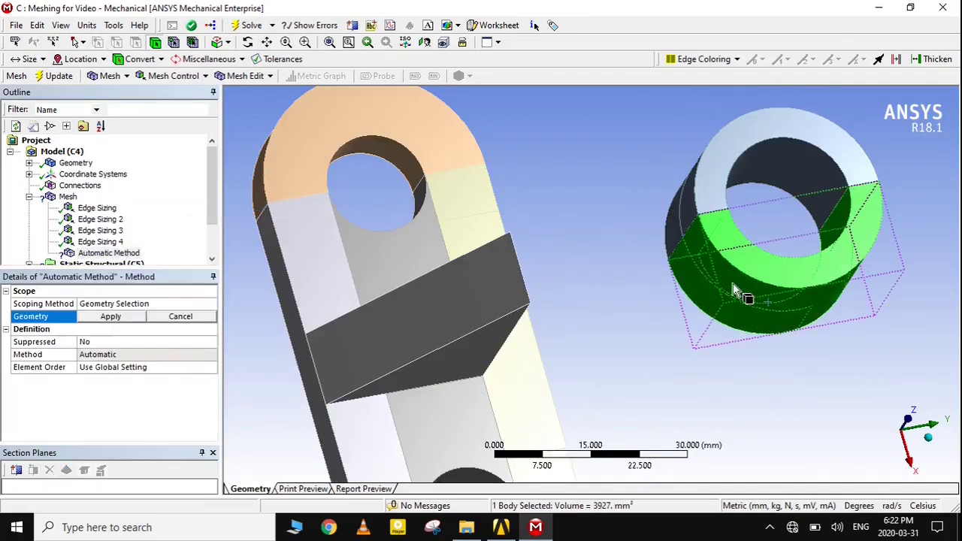
ctrl+click(708, 162)
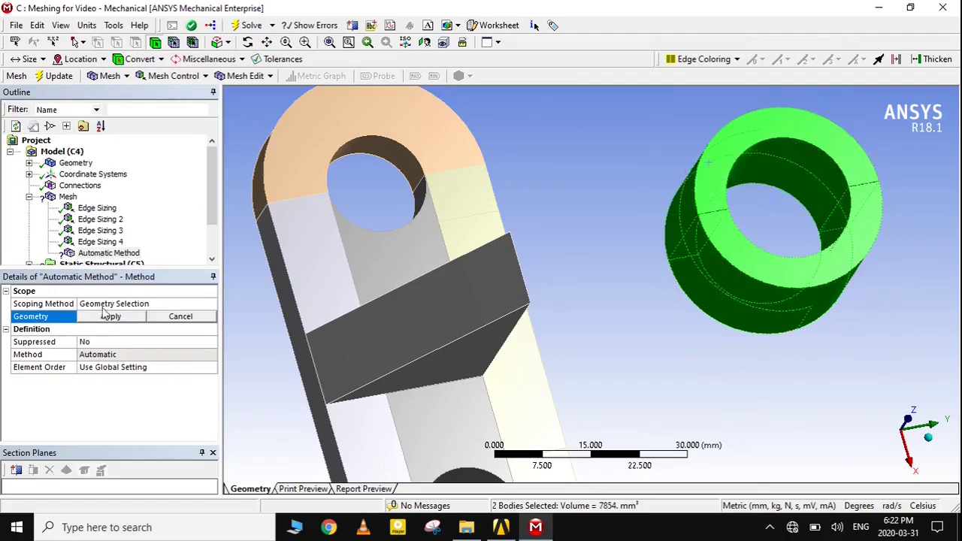
click(105, 314)
Change the boss's mesh method to MultiZone with the Hexa mapped mesh type
click(212, 357)
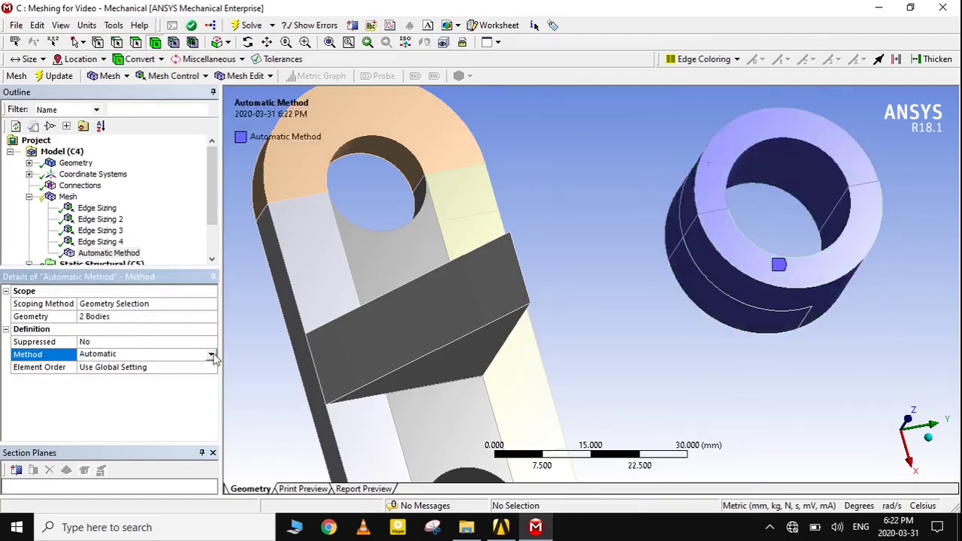
click(212, 356)
click(169, 403)
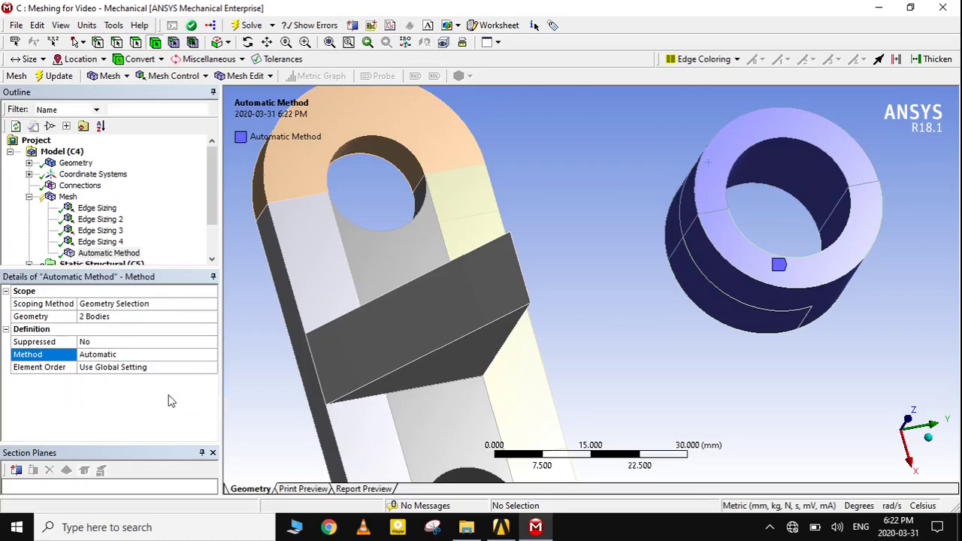
click(164, 342)
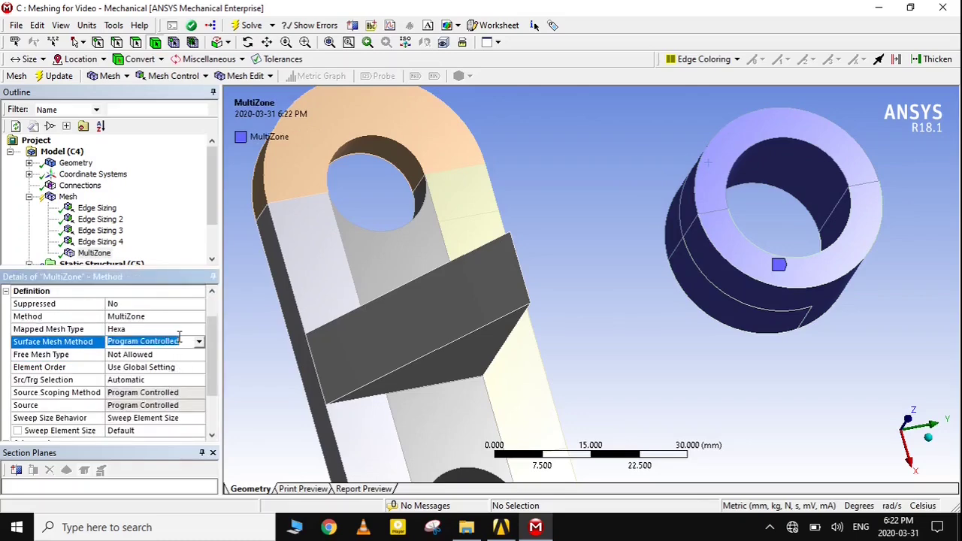
click(196, 333)
click(199, 335)
click(180, 343)
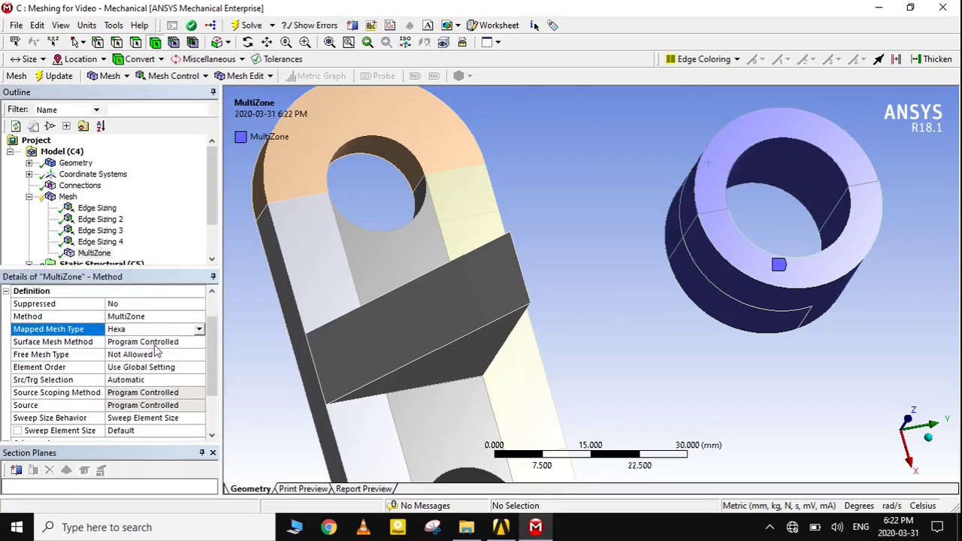
Set the MultiZone surface mesh method to Pave and the free mesh type to Hexa Core
click(189, 341)
click(198, 344)
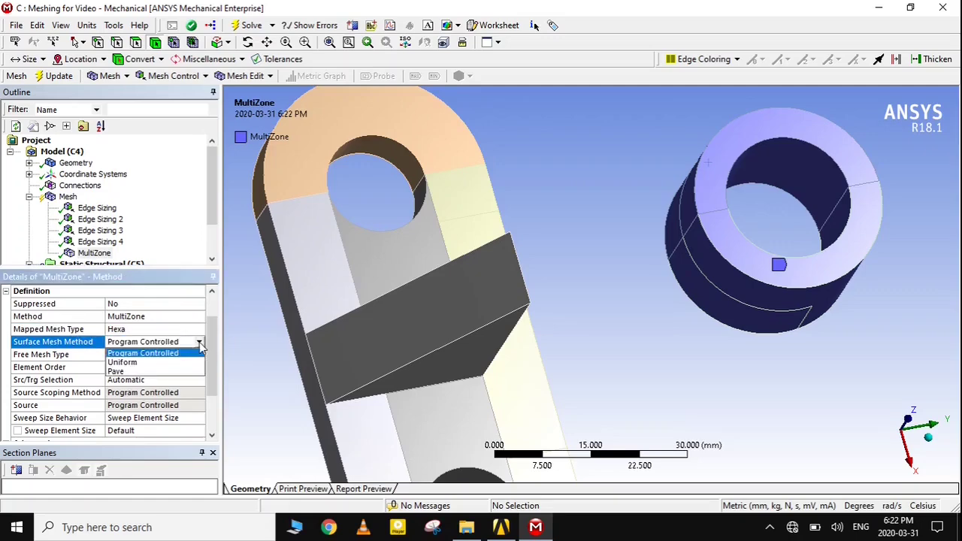
click(163, 371)
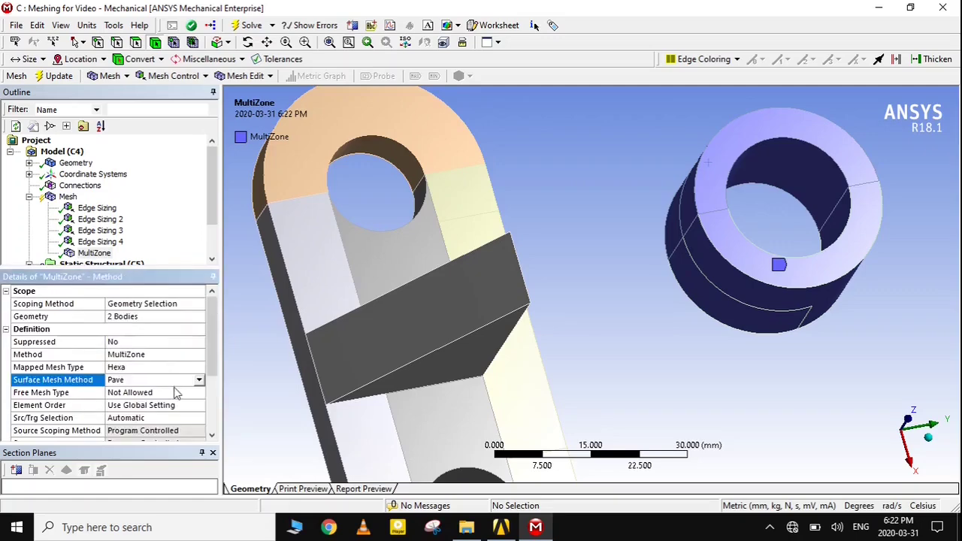
scroll(184, 368, down, 2)
click(171, 316)
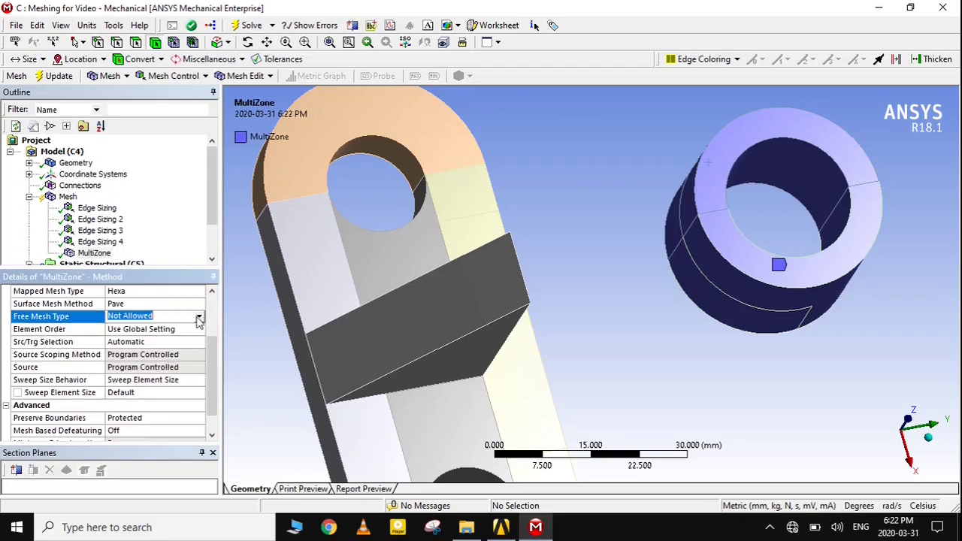
click(198, 317)
click(152, 365)
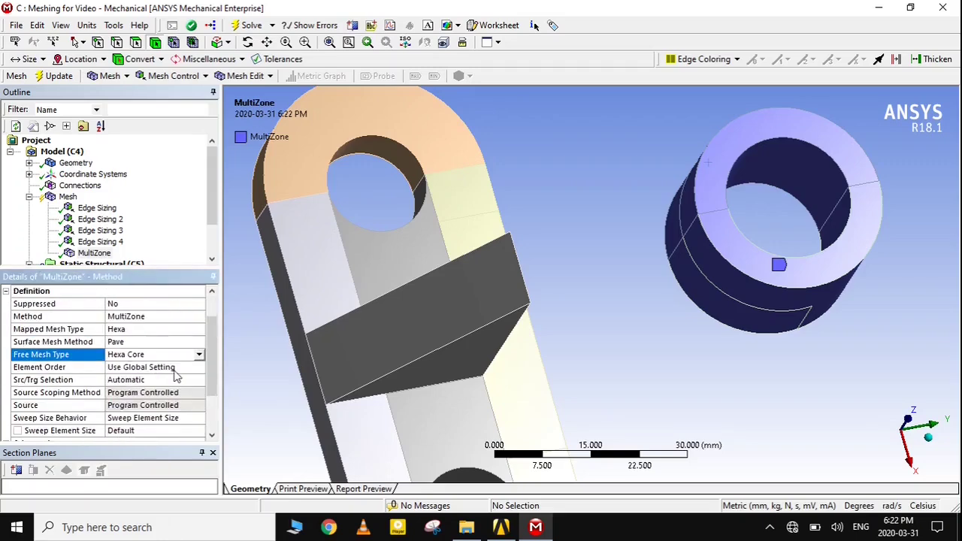
Switch the MultiZone source/target selection to Manual Source and assign the boss's two inner cylindrical faces as sources
scroll(178, 372, down, 1)
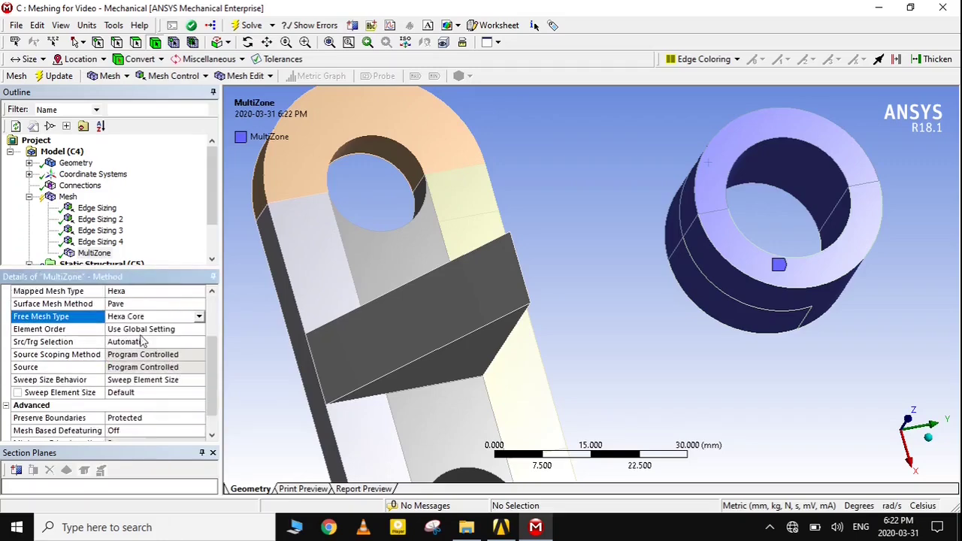
click(165, 341)
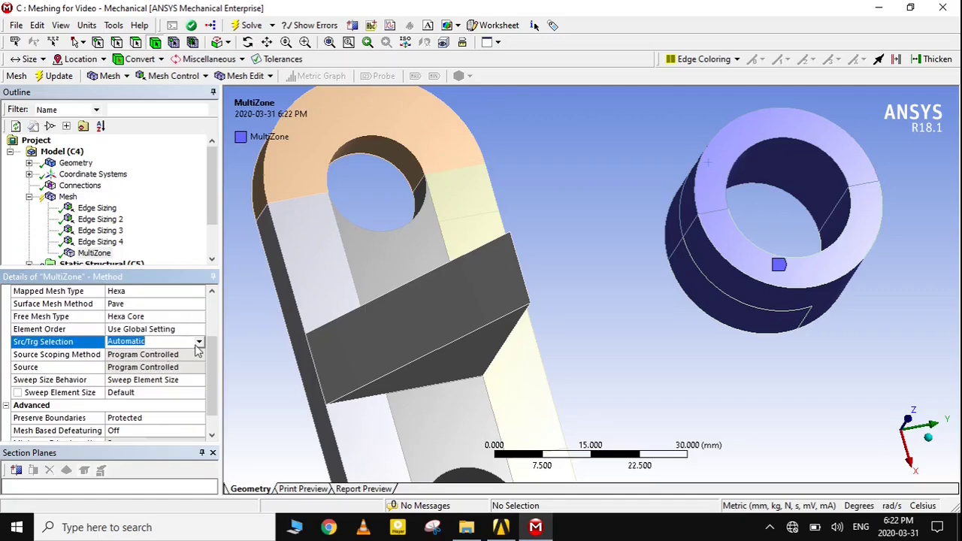
click(199, 342)
click(167, 367)
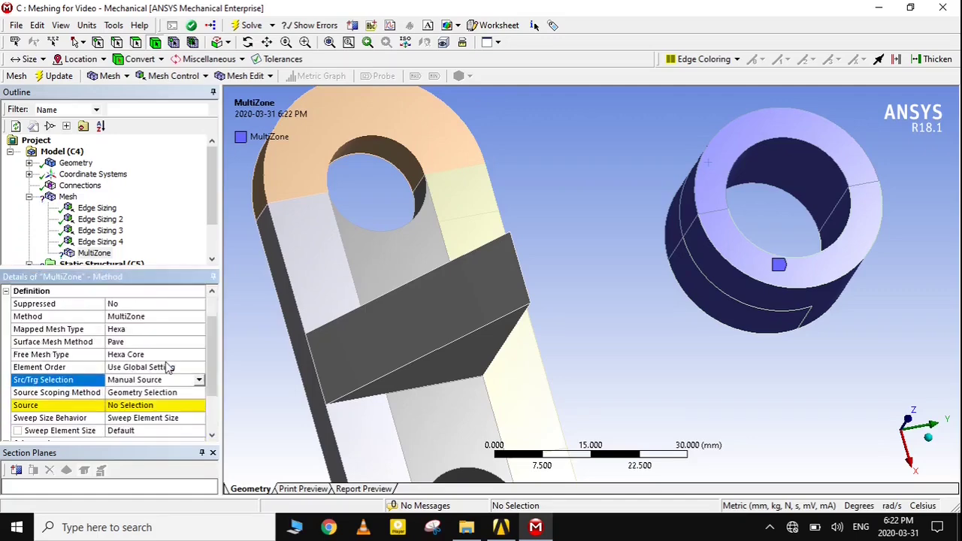
scroll(168, 367, down, 1)
click(167, 367)
click(797, 195)
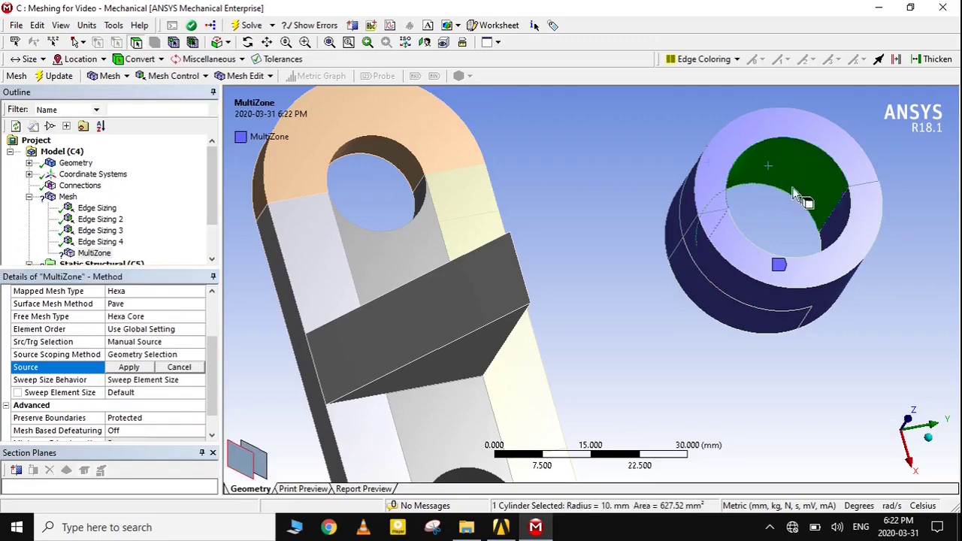
ctrl+click(832, 226)
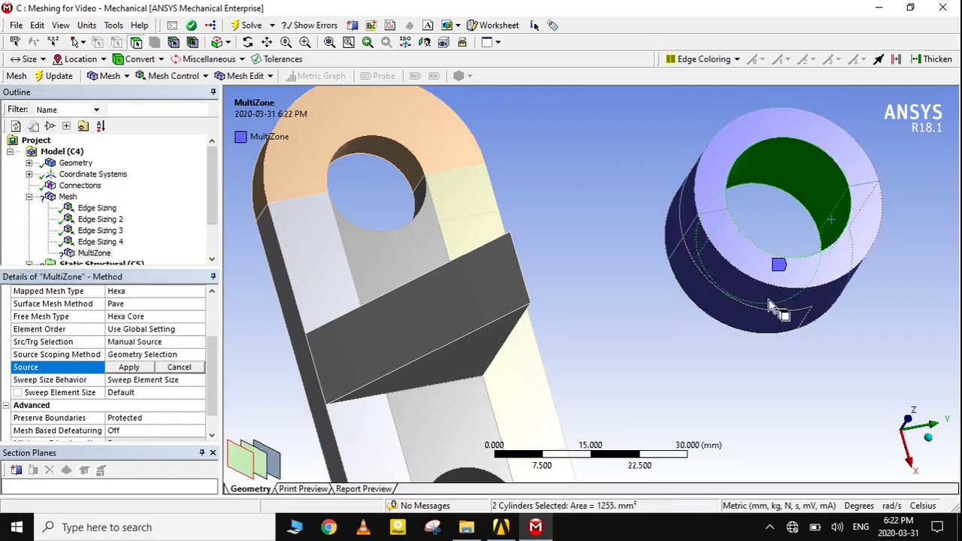
click(129, 368)
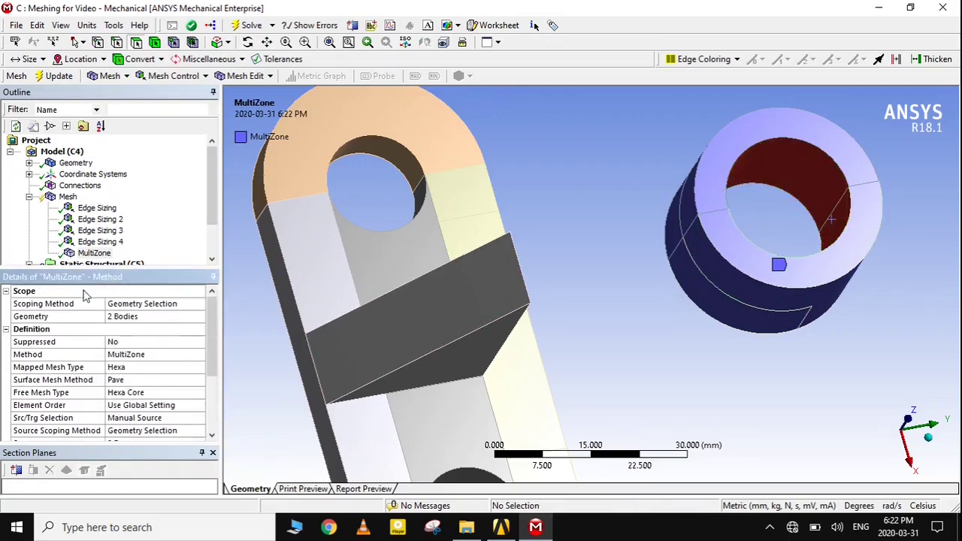
Regenerate the mesh with the MultiZone method, dismiss the message list and inspect the boss mesh
click(68, 196)
right_click(68, 197)
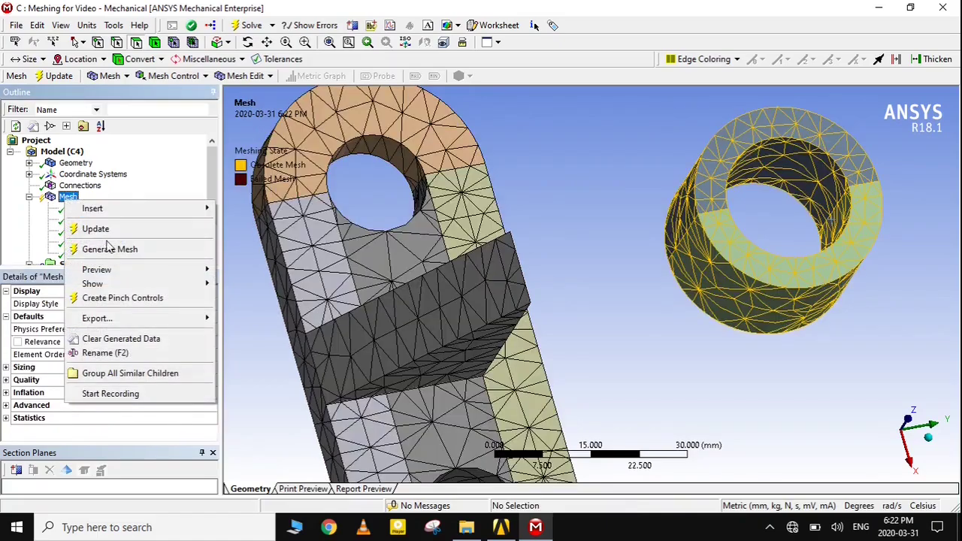
click(109, 249)
middle_drag(676, 248, 859, 440)
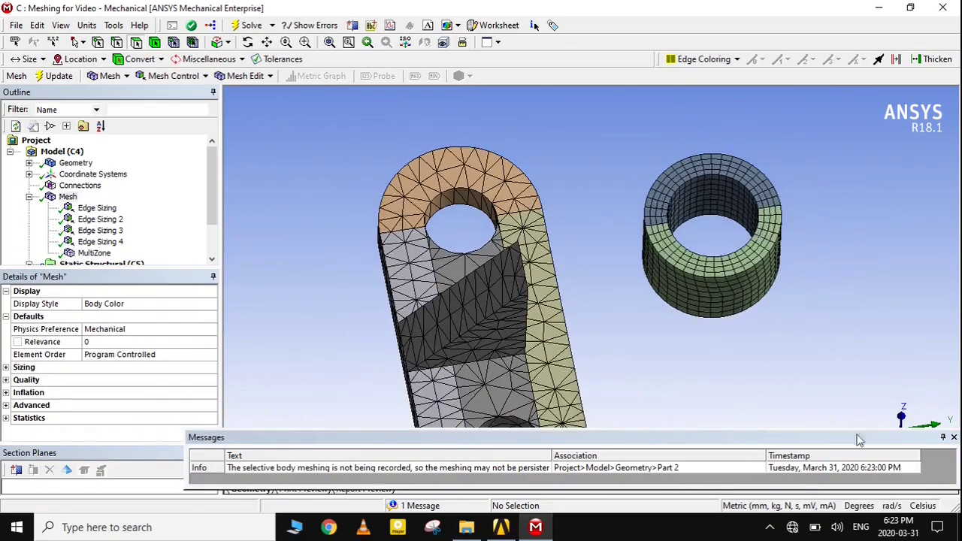
click(954, 436)
middle_drag(774, 360, 777, 316)
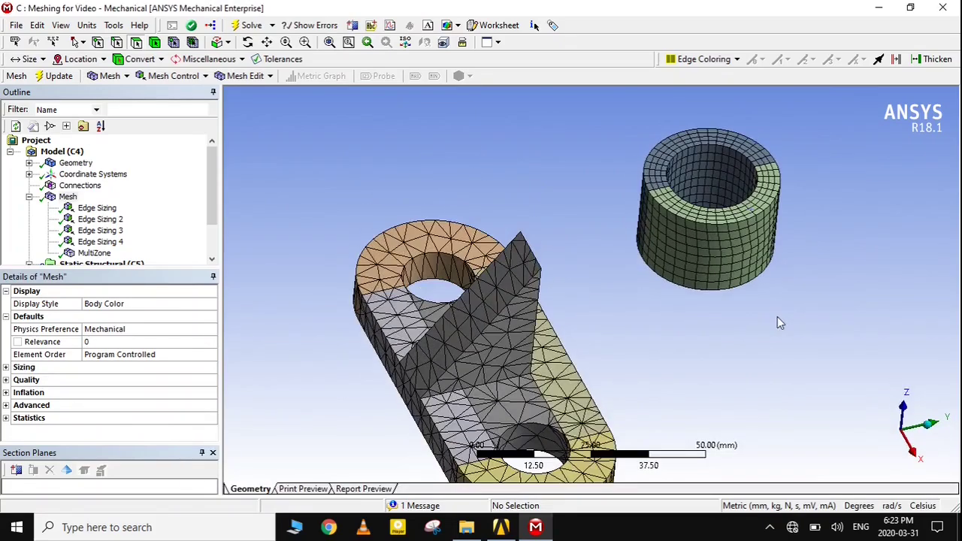
Unsuppress all bodies of the bracket
click(505, 332)
right_click(504, 327)
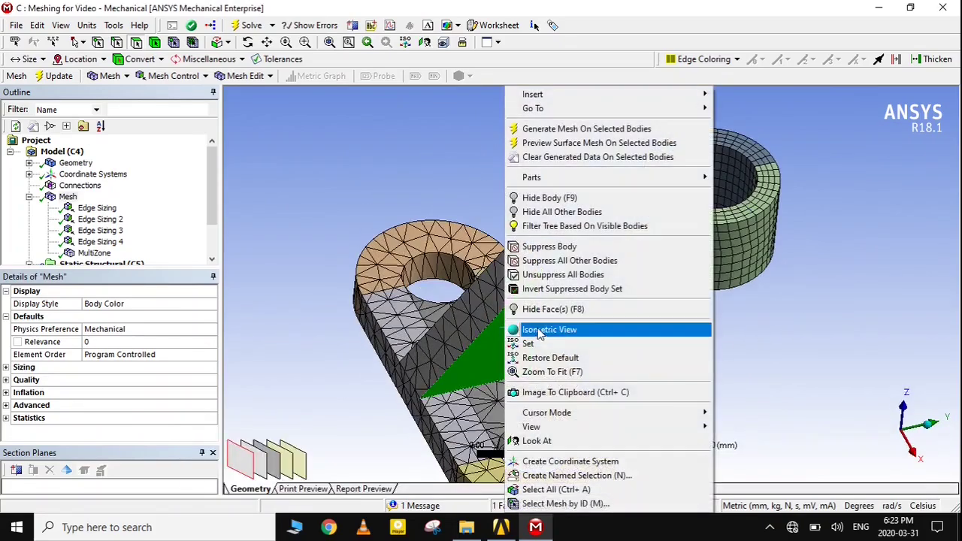
click(601, 275)
middle_drag(752, 386, 714, 360)
middle_drag(727, 375, 619, 358)
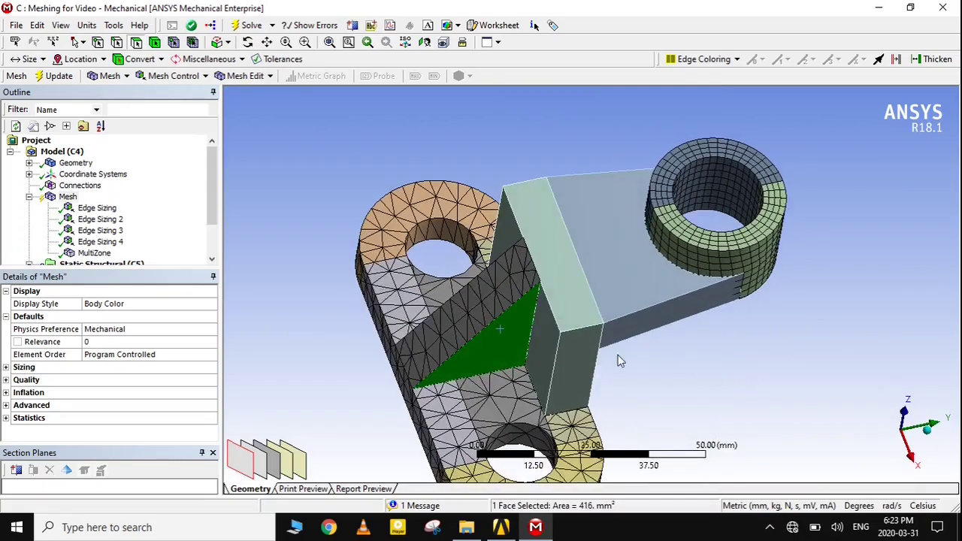
Suppress the upright block between the base plate and the arm that holds the boss
click(576, 340)
right_click(576, 340)
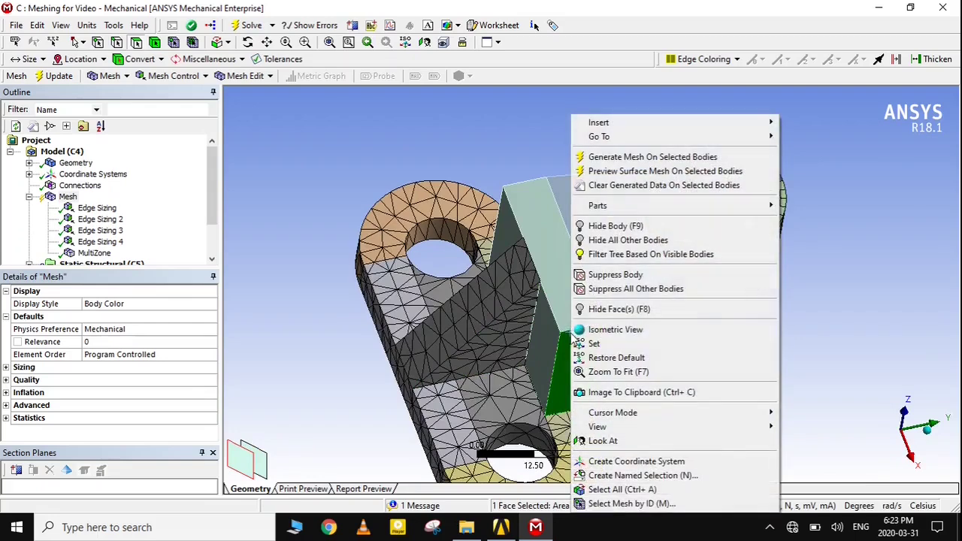
click(653, 284)
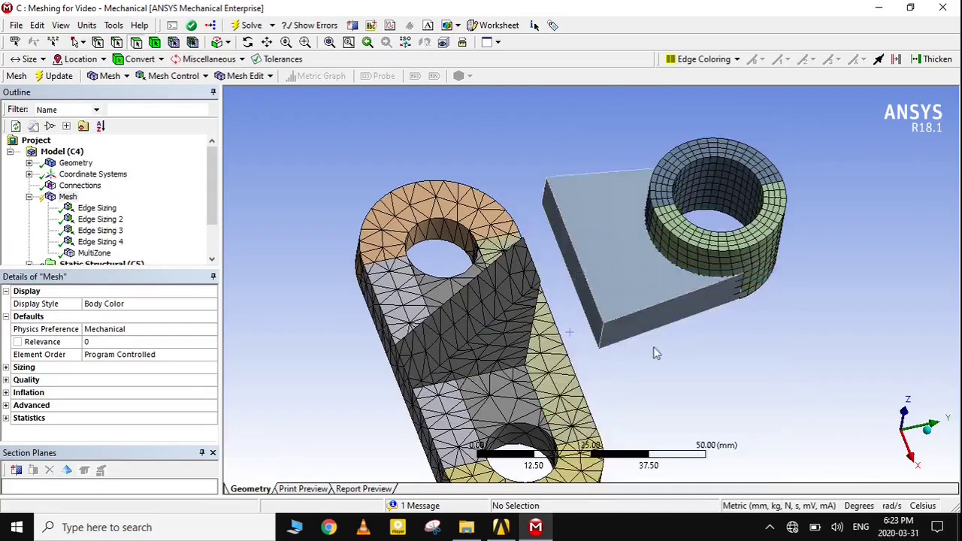
Insert a mesh method scoped to the flat arm body beside the boss and set it to MultiZone
middle_drag(653, 347, 786, 285)
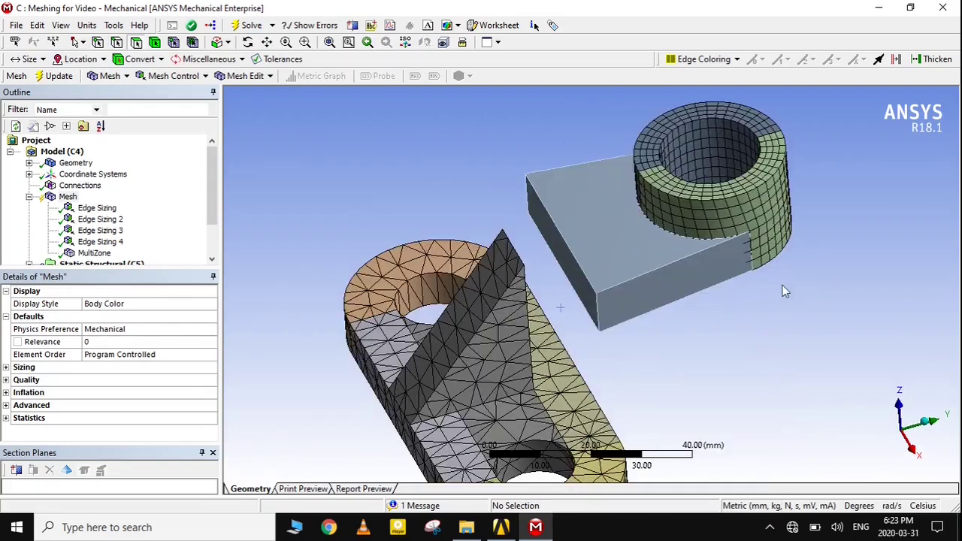
right_click(68, 196)
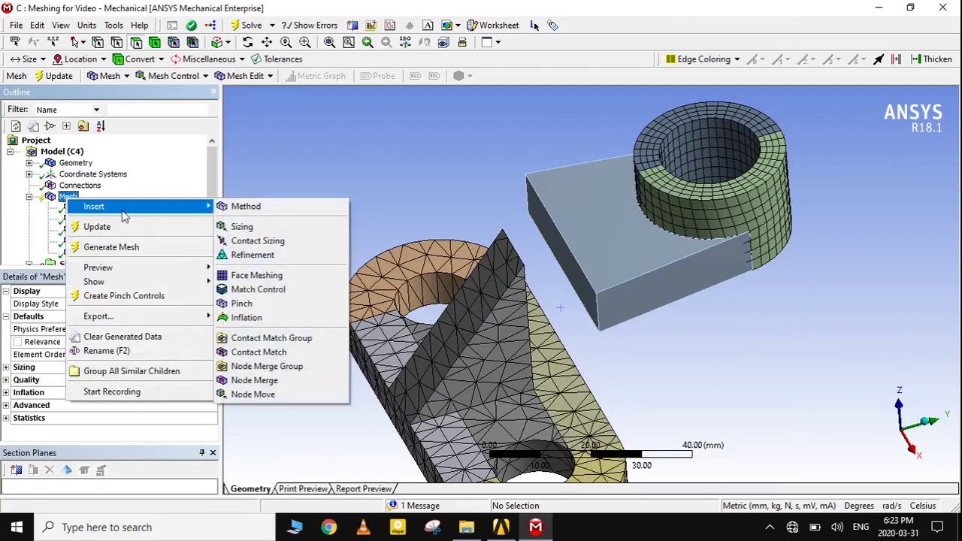
click(240, 206)
click(652, 293)
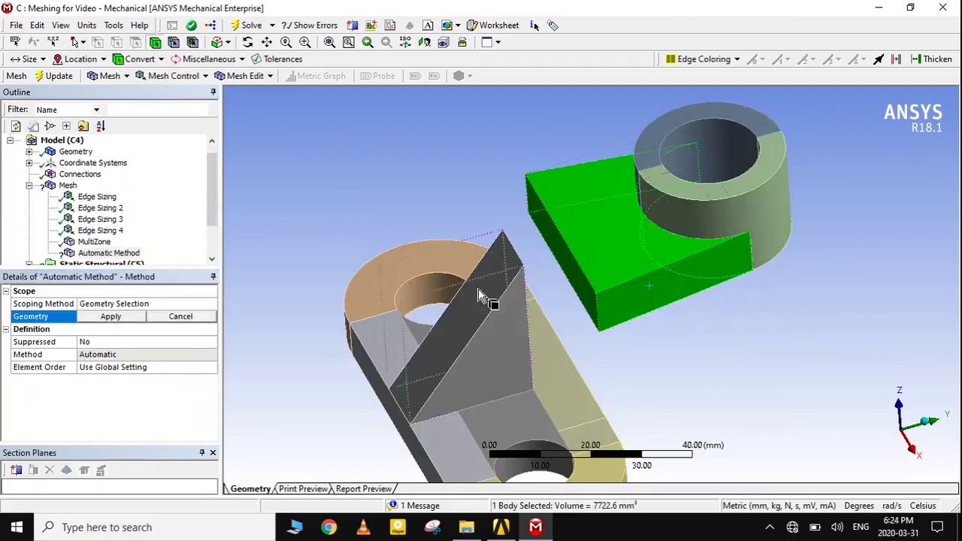
click(110, 316)
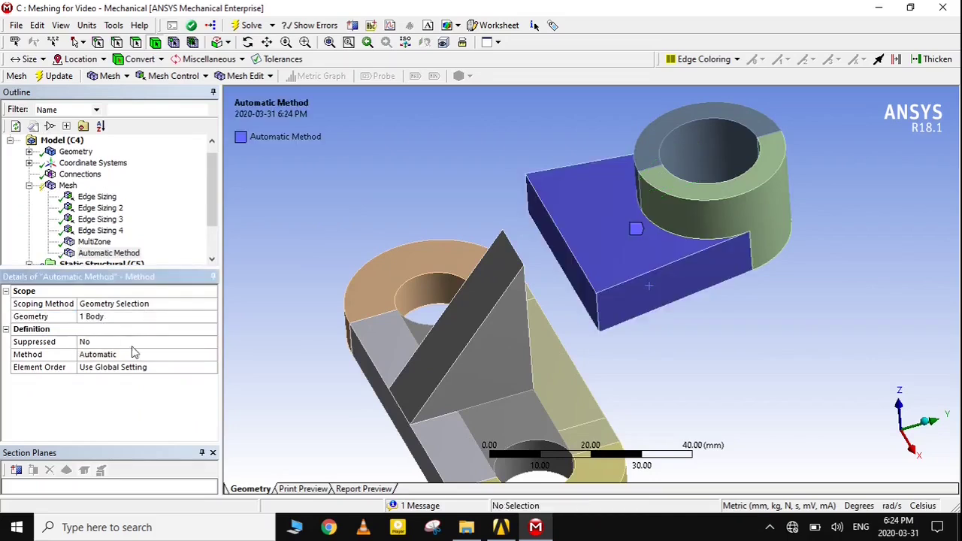
click(142, 343)
click(151, 354)
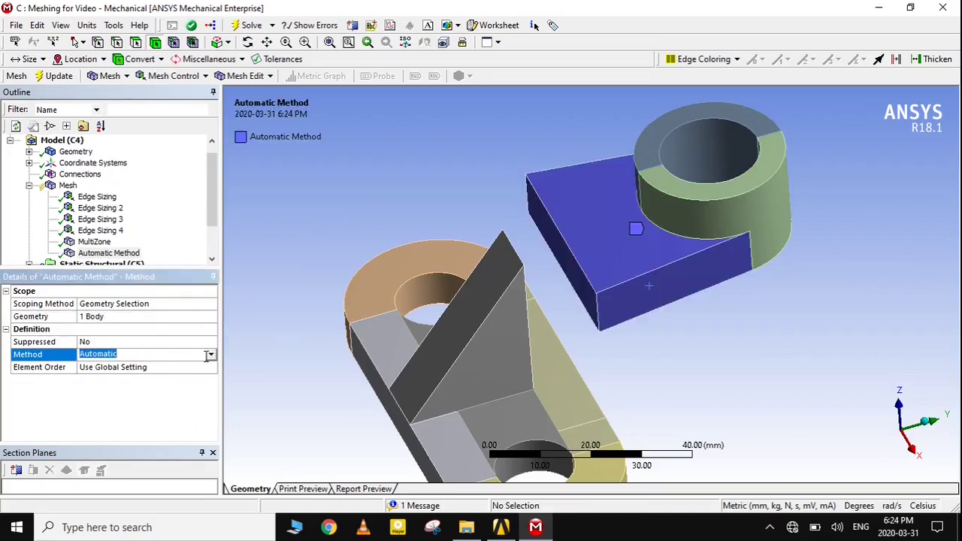
click(211, 355)
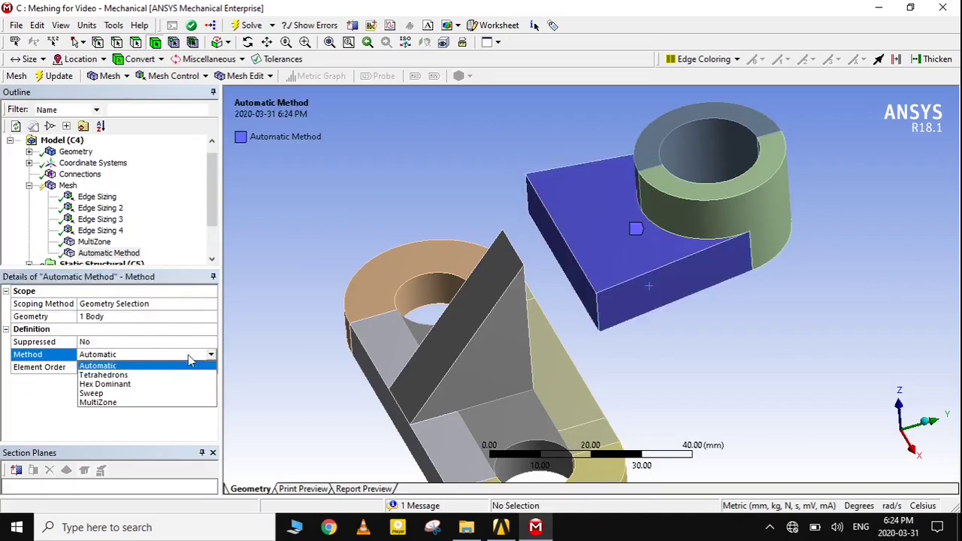
click(127, 403)
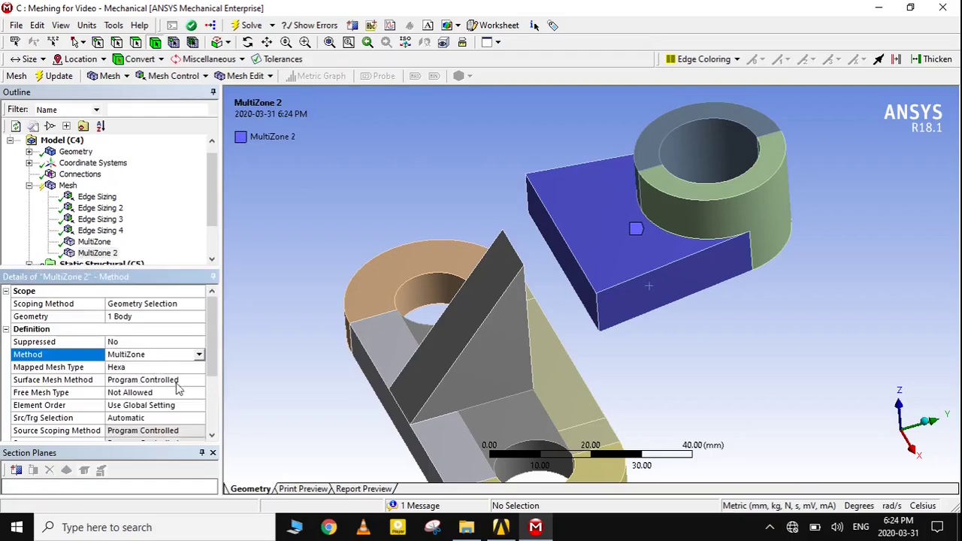
Set the arm's MultiZone surface mesh method to Pave and its free mesh type to Hexa Core
click(177, 380)
click(199, 380)
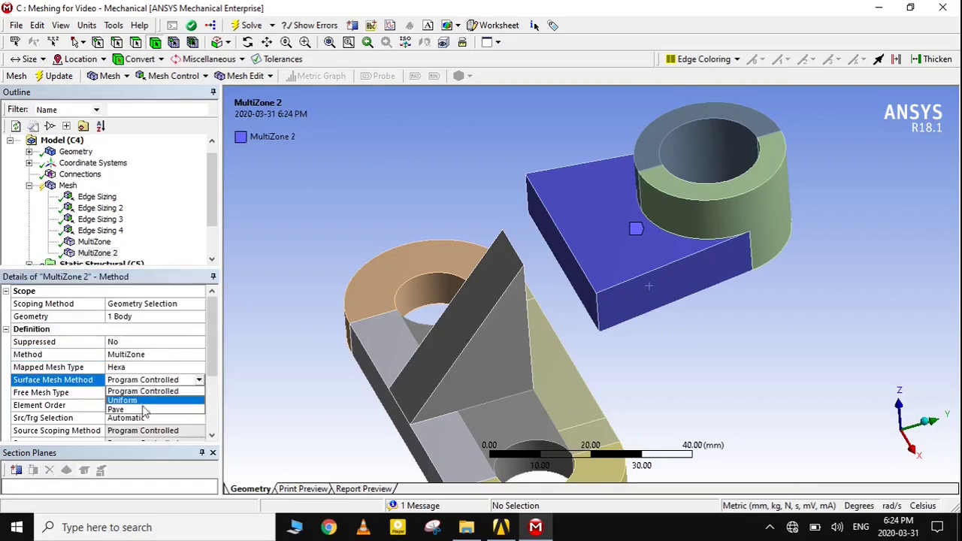
click(121, 409)
scroll(145, 350, down, 2)
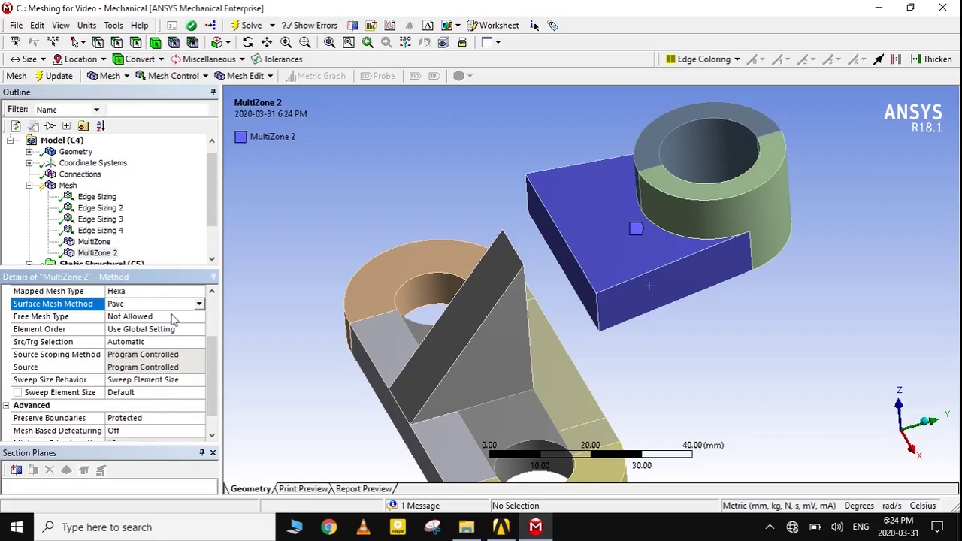
click(172, 316)
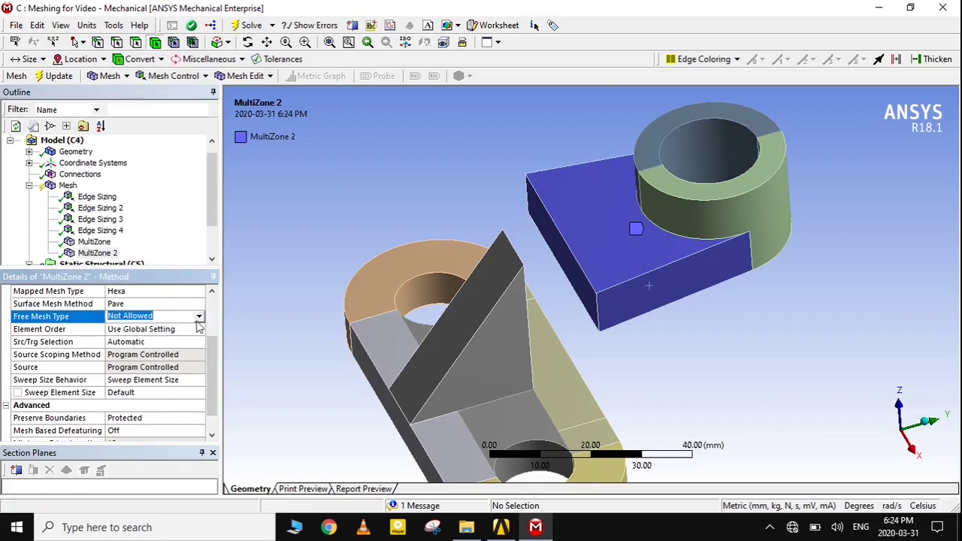
click(199, 316)
click(150, 365)
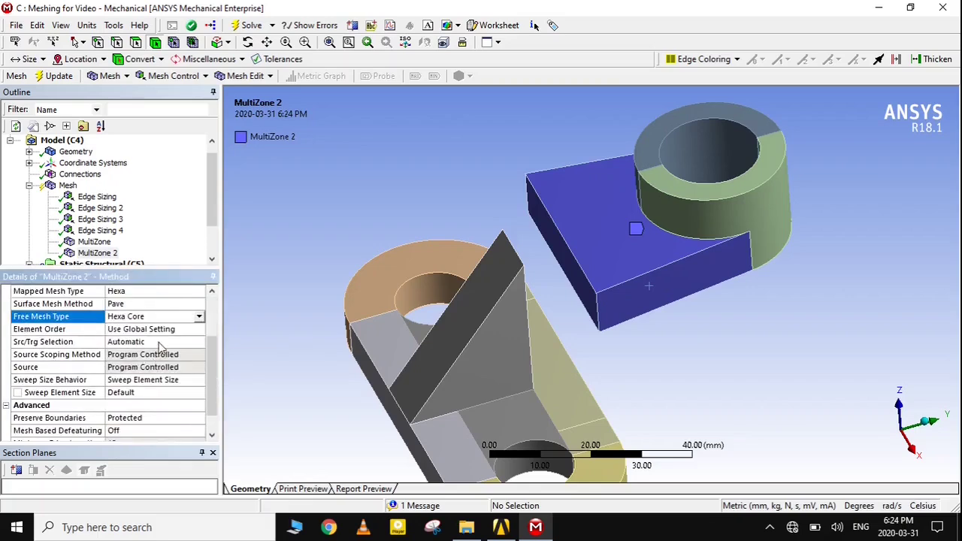
Switch the arm's MultiZone source/target selection to Manual Source, keeping the arm as the scoped body
click(170, 345)
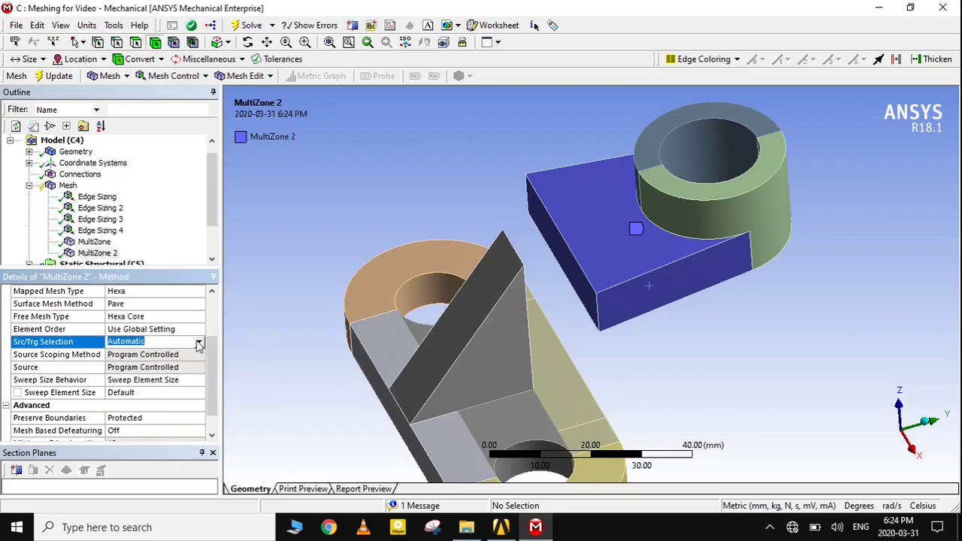
click(199, 341)
click(147, 361)
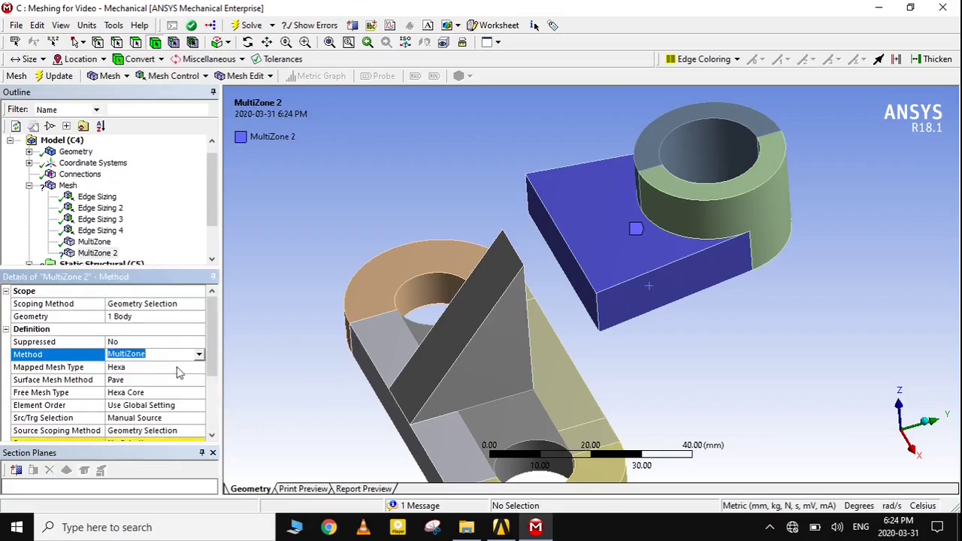
click(154, 319)
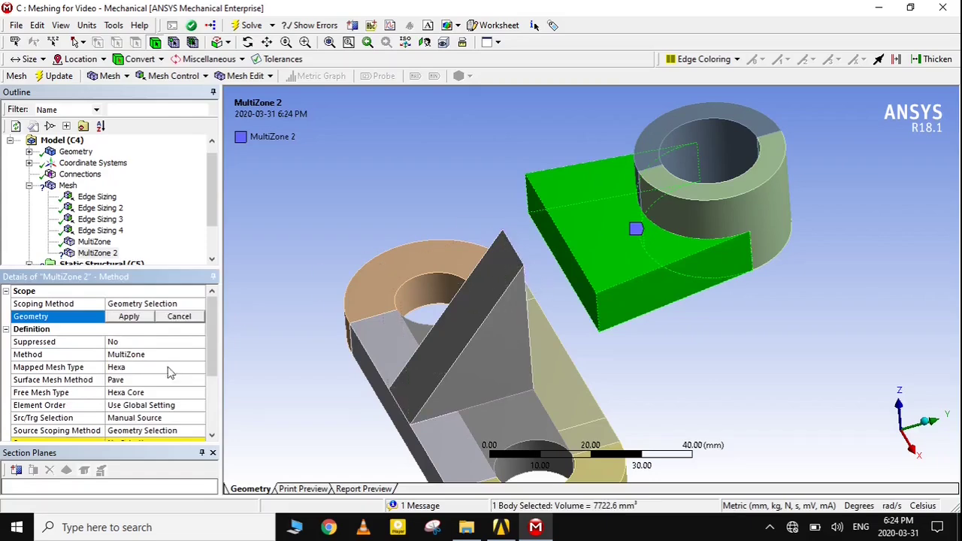
click(128, 316)
scroll(173, 383, down, 2)
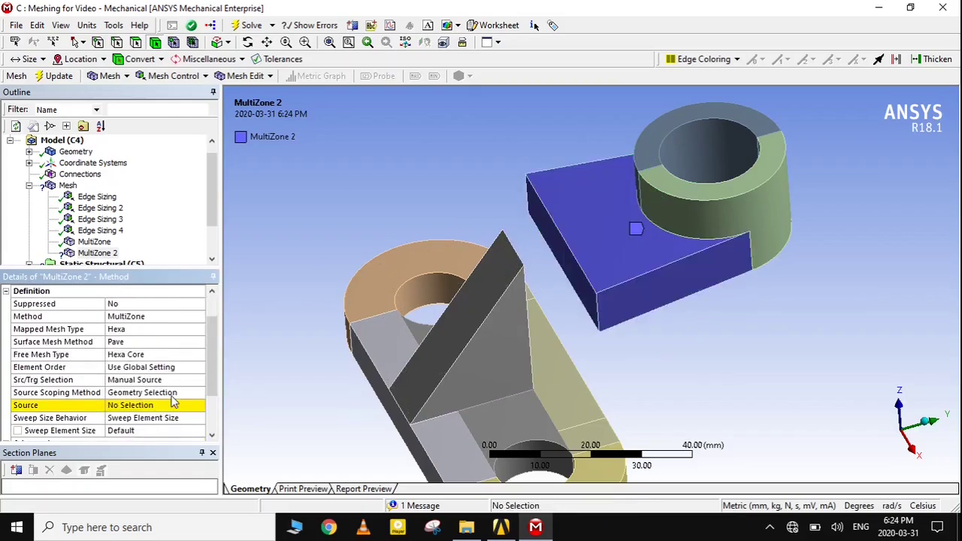
Hide the boss bodies and assign the arm's two concave cylindrical faces as the MultiZone sources
click(162, 367)
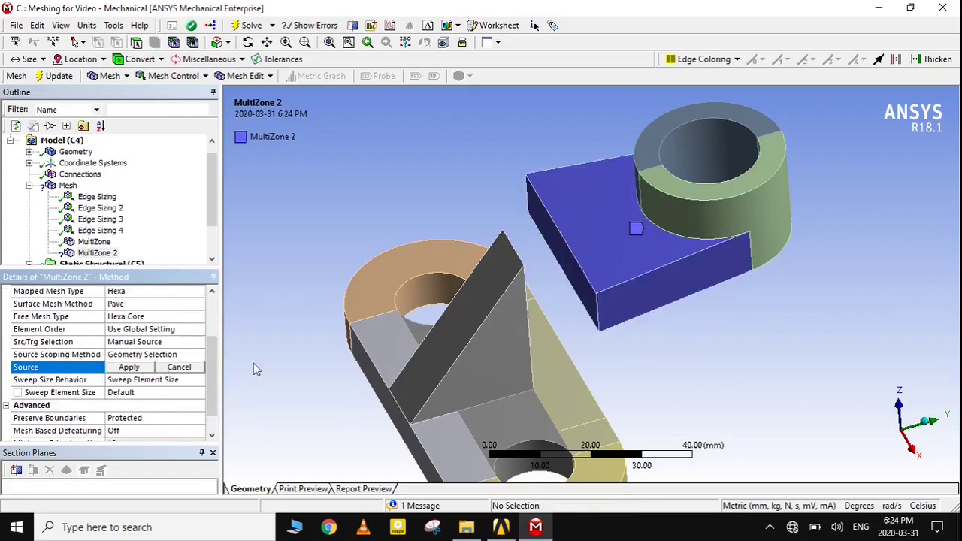
middle_drag(712, 393, 669, 356)
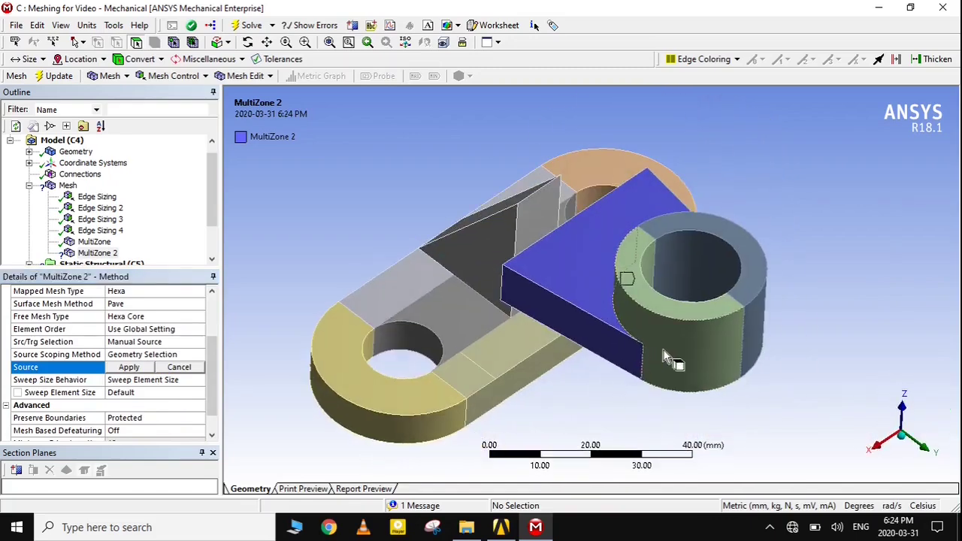
click(697, 349)
key(F9)
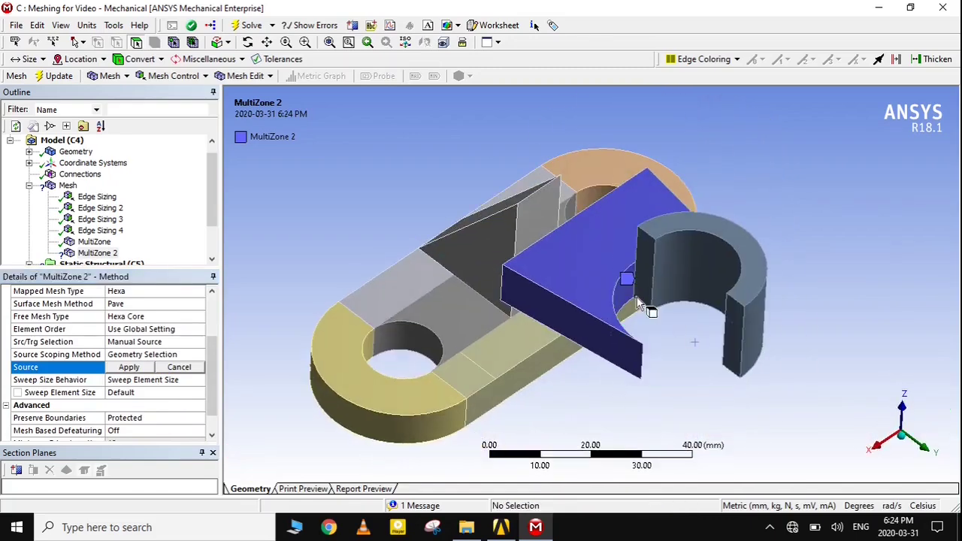
click(678, 278)
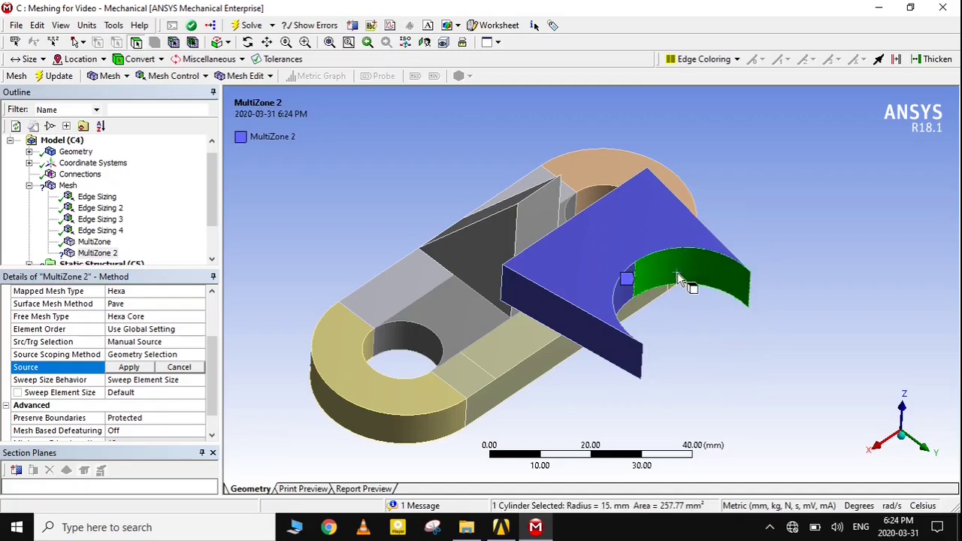
ctrl+click(635, 307)
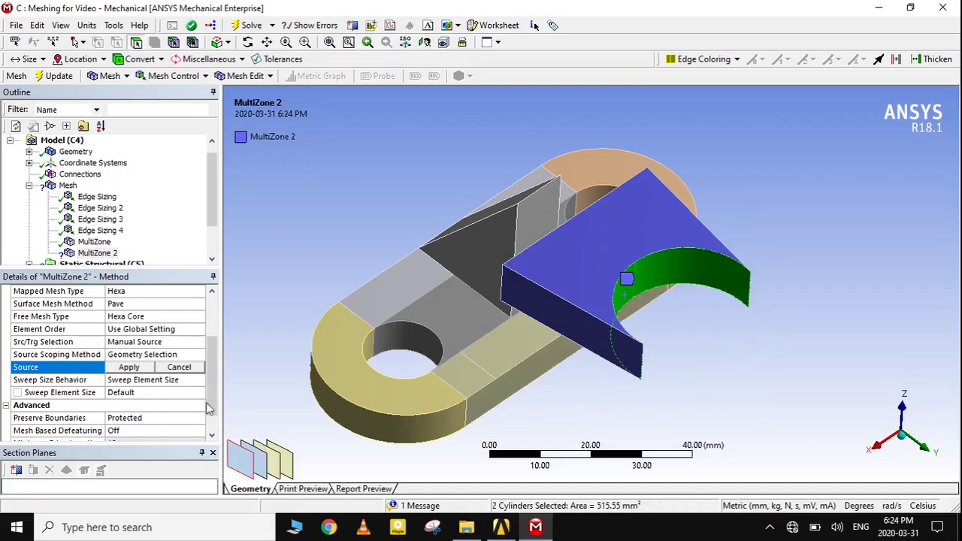
click(129, 368)
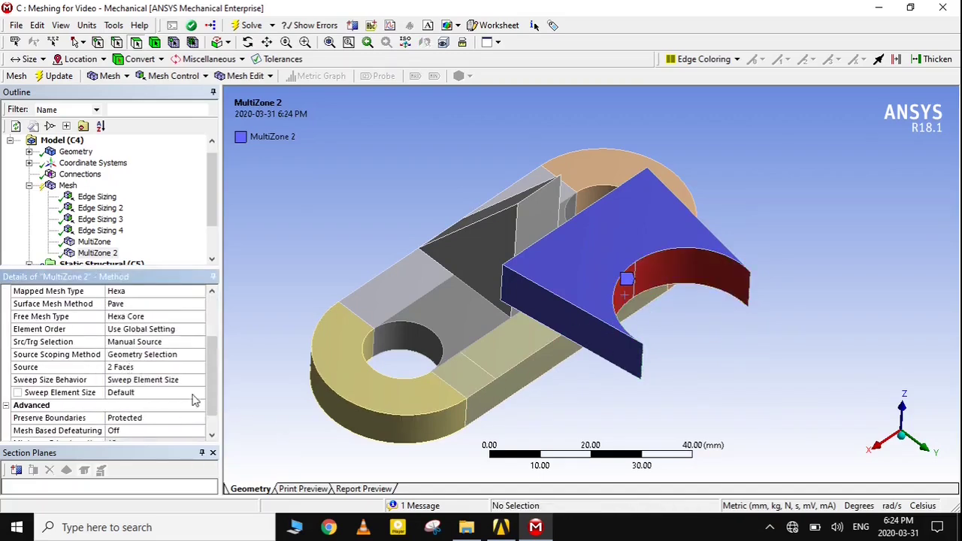
scroll(150, 361, up, 2)
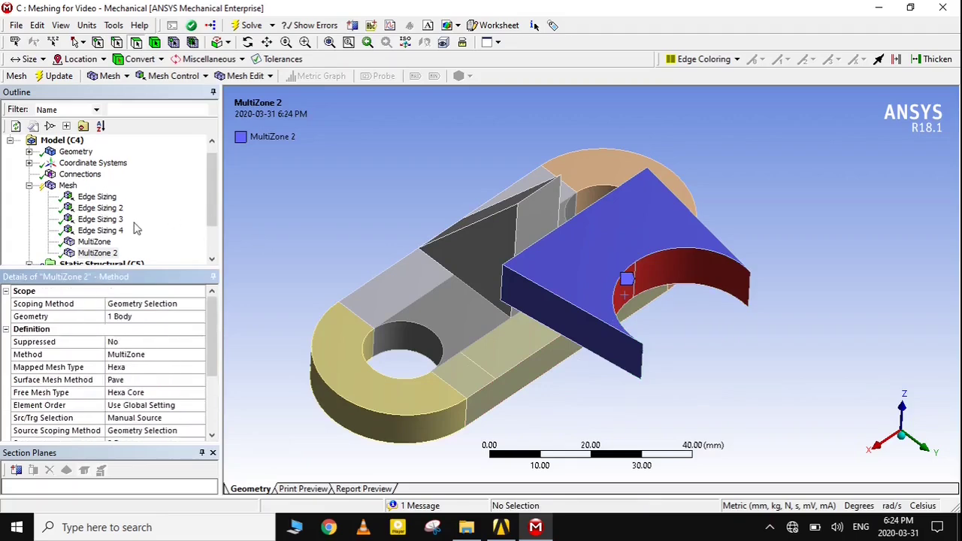
click(608, 296)
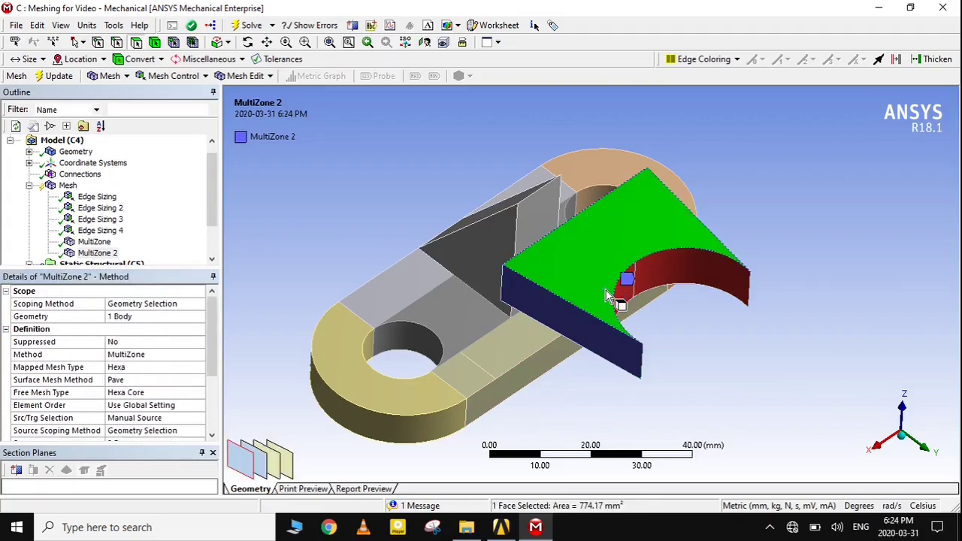
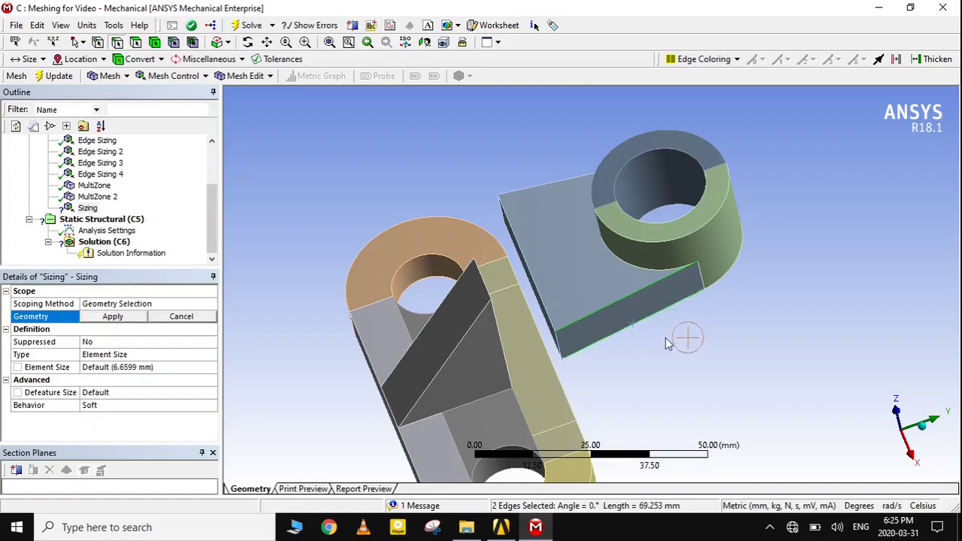
Complete the sizing selection and scope it to the arm's four straight side edges running towards the boss
ctrl+click(547, 185)
middle_drag(718, 324, 580, 293)
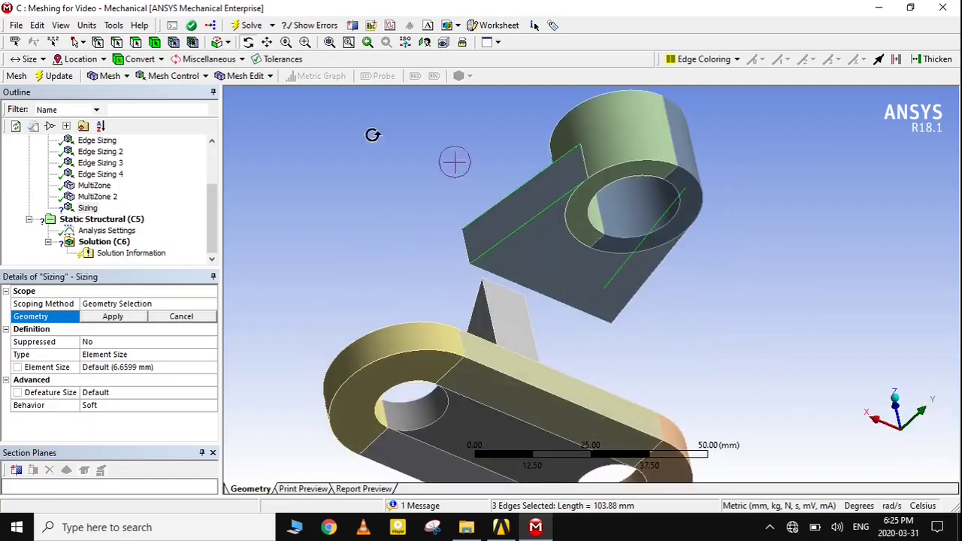
ctrl+click(685, 259)
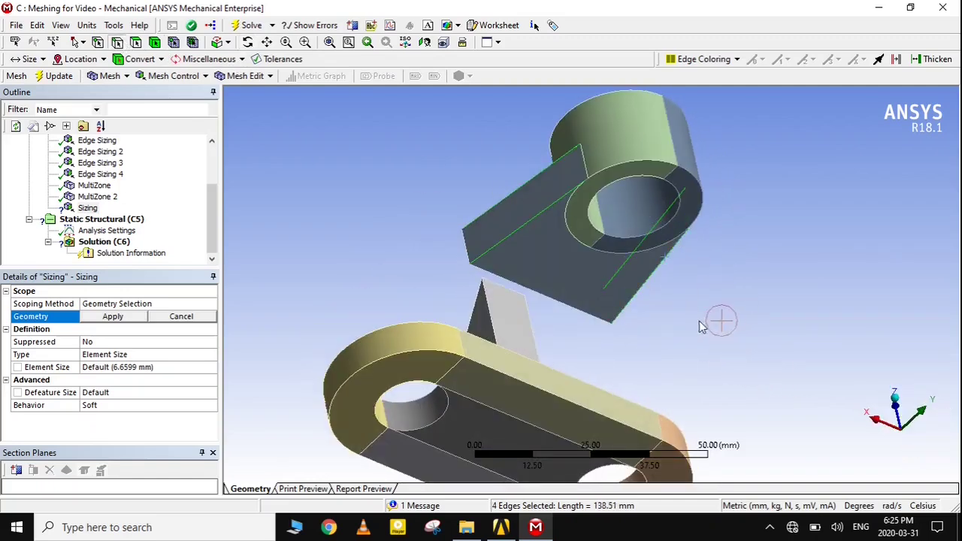
click(247, 42)
mouse_move(360, 147)
mouse_down()
mouse_move(725, 333)
mouse_move(832, 321)
mouse_move(789, 348)
mouse_up()
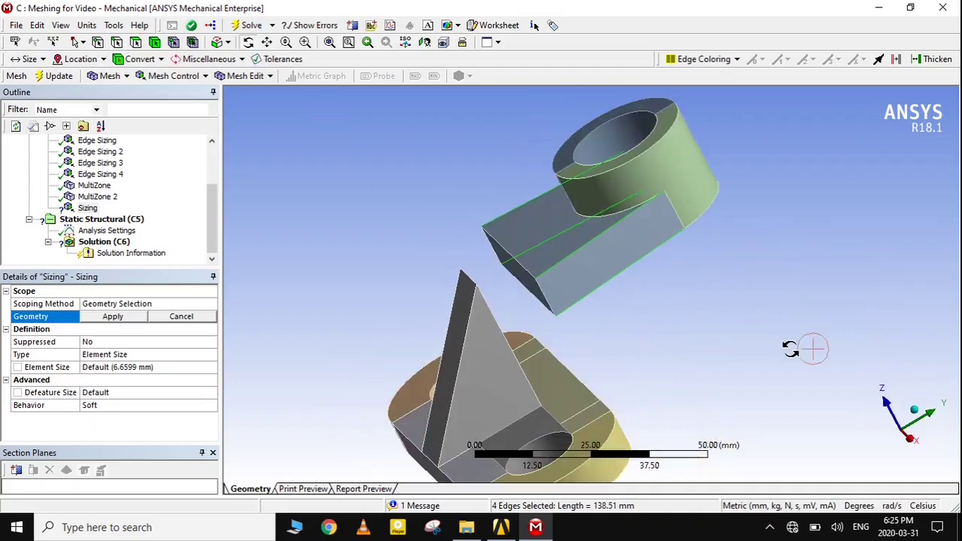
click(113, 316)
Define the arm's edge sizing by Number of Divisions and set it to 15
click(204, 355)
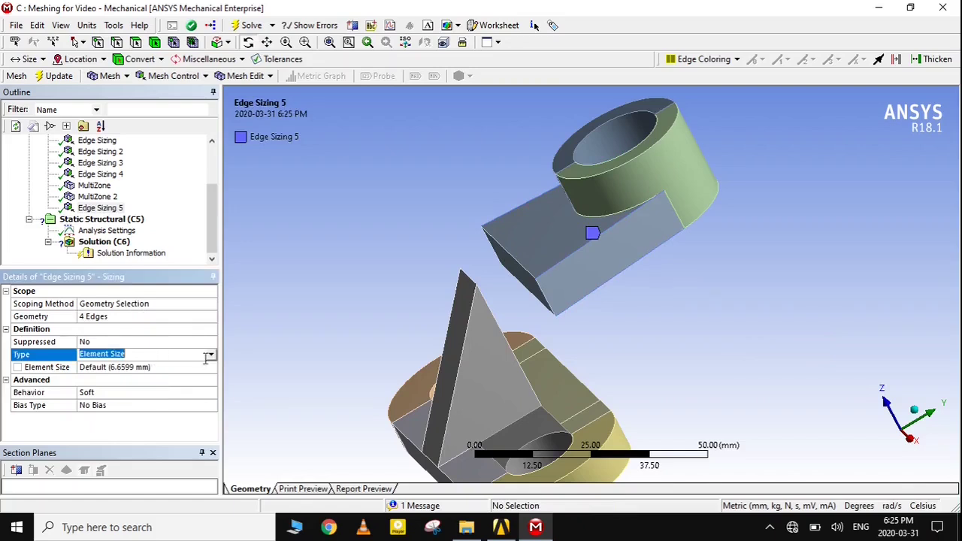
click(210, 356)
click(166, 374)
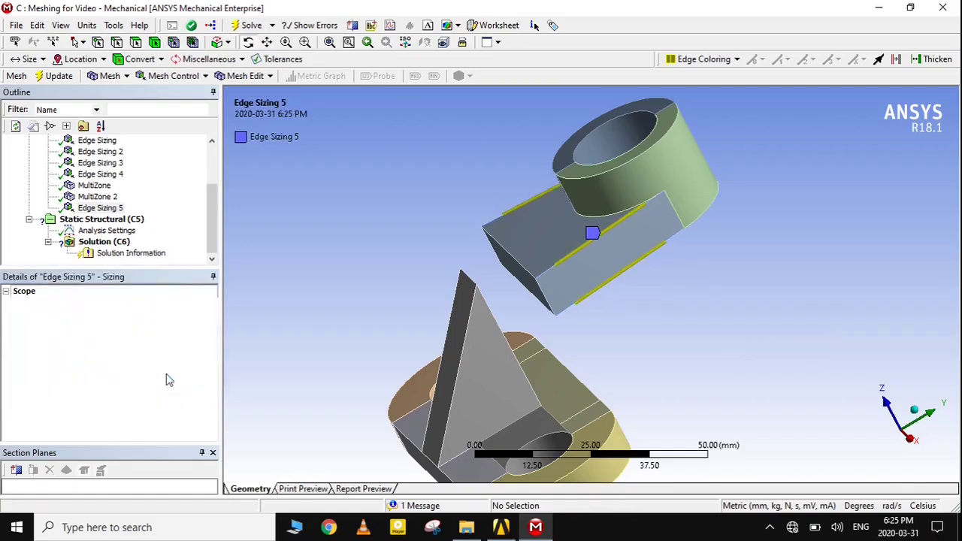
click(137, 367)
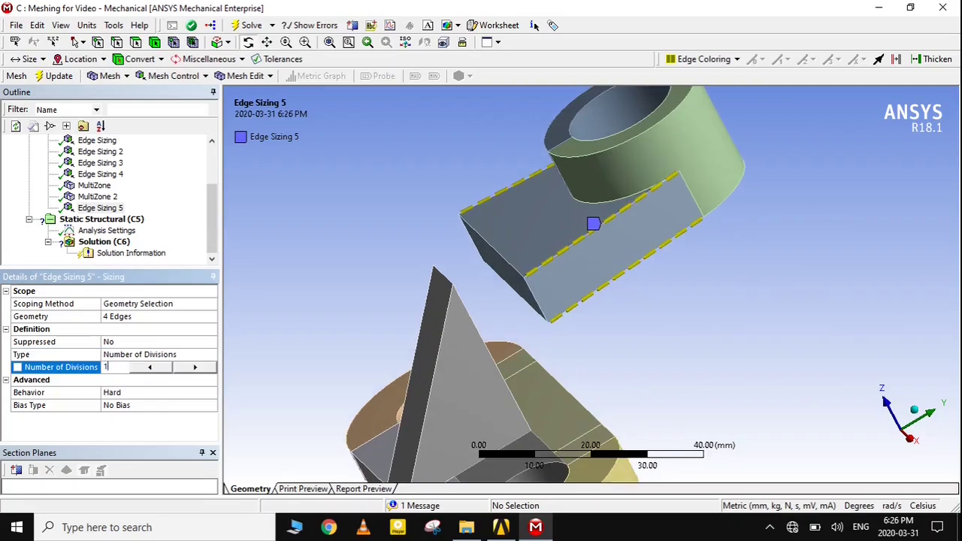
text(5)
key(Return)
Generate the mesh with the arm's new controls, inspect the arm and boss, and dismiss the message list
scroll(132, 182, up, 2)
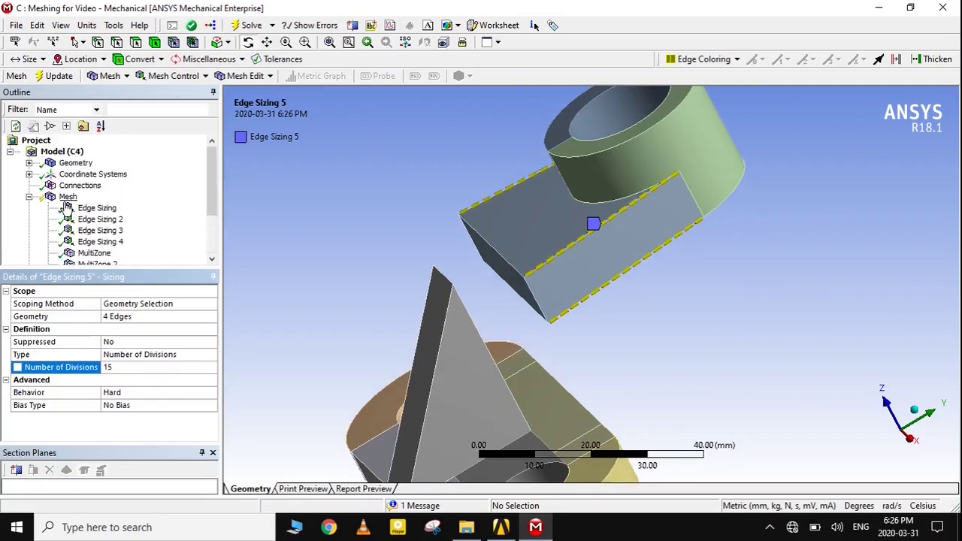
click(67, 196)
right_click(68, 196)
click(153, 256)
middle_drag(720, 296, 762, 316)
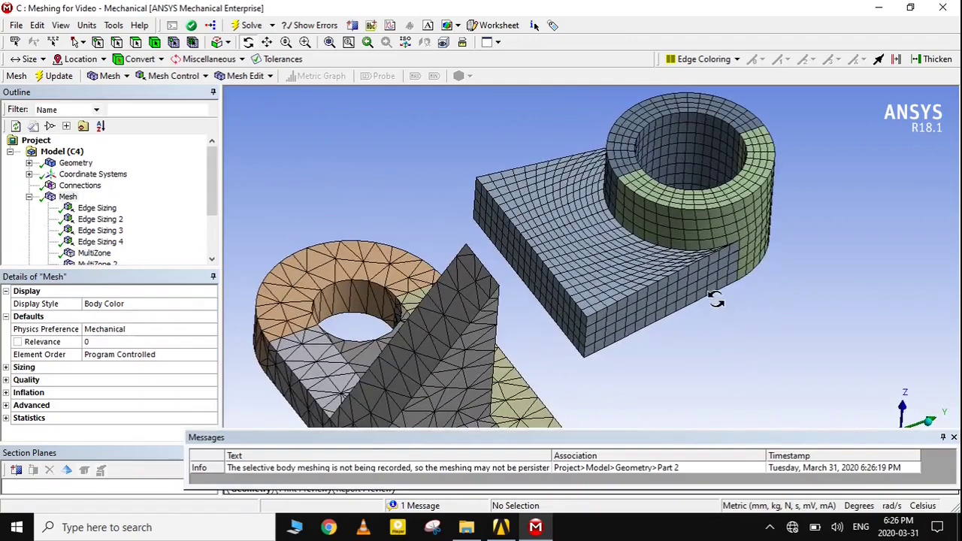
click(954, 438)
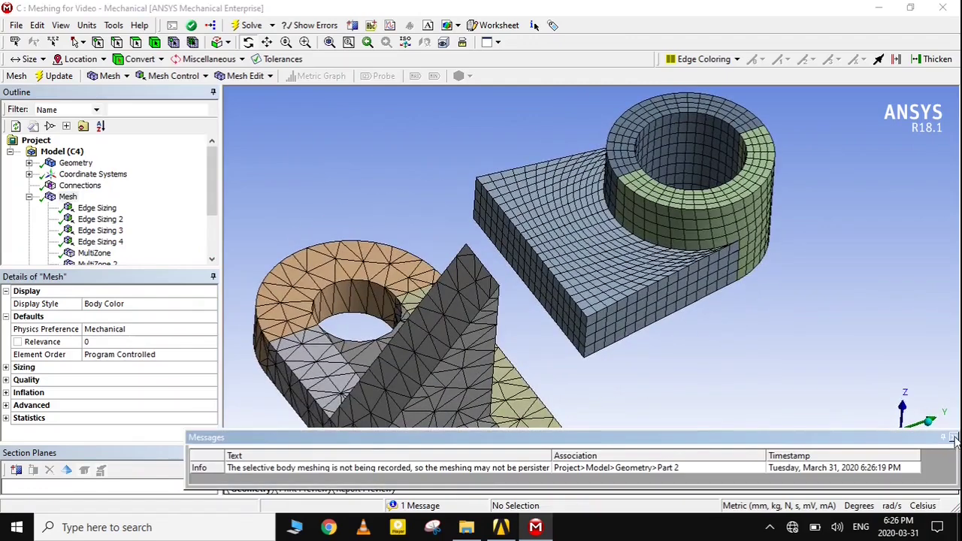
Unsuppress all bodies of the bracket
middle_drag(820, 404, 604, 243)
click(604, 243)
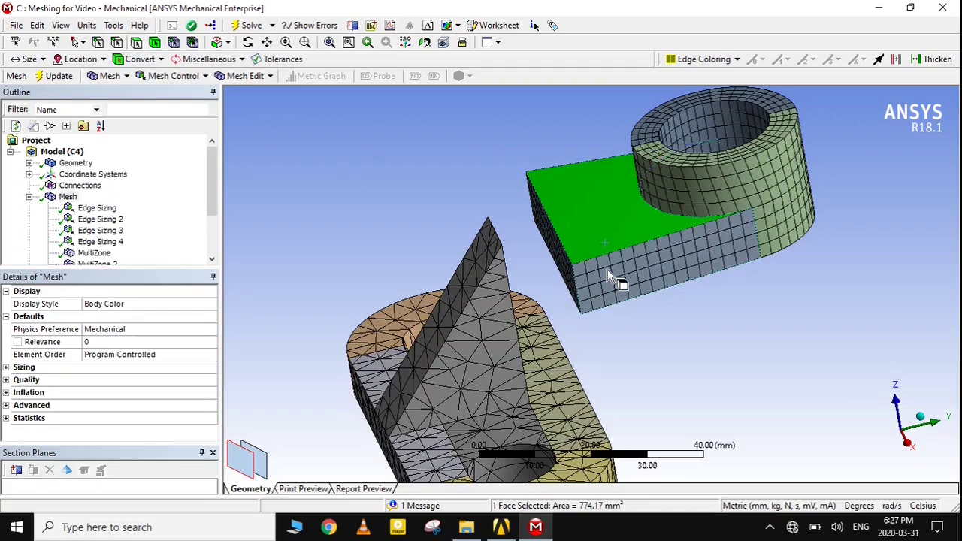
right_click(604, 239)
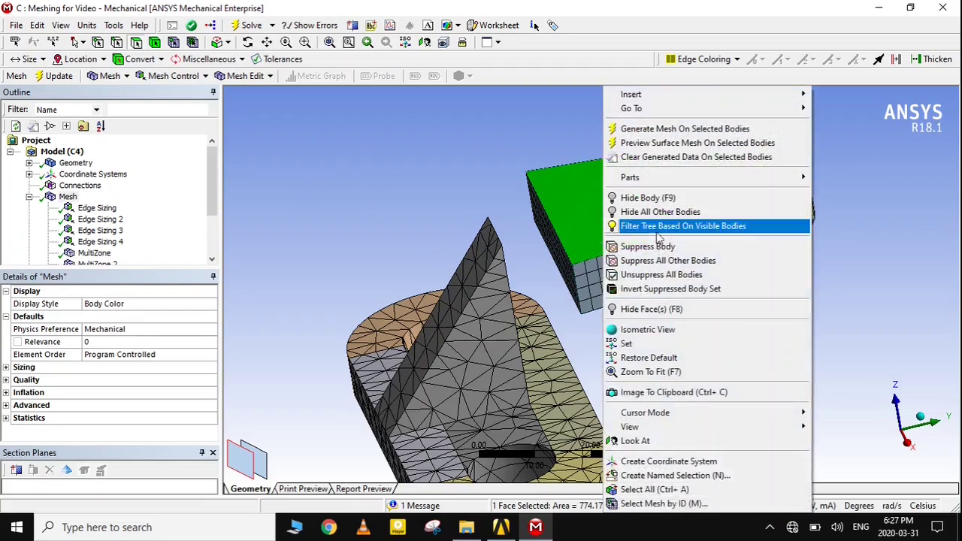
click(661, 274)
click(691, 328)
Suppress the triangular rib and the base bodies, keeping the upright block, arm and boss active
middle_drag(691, 327, 526, 356)
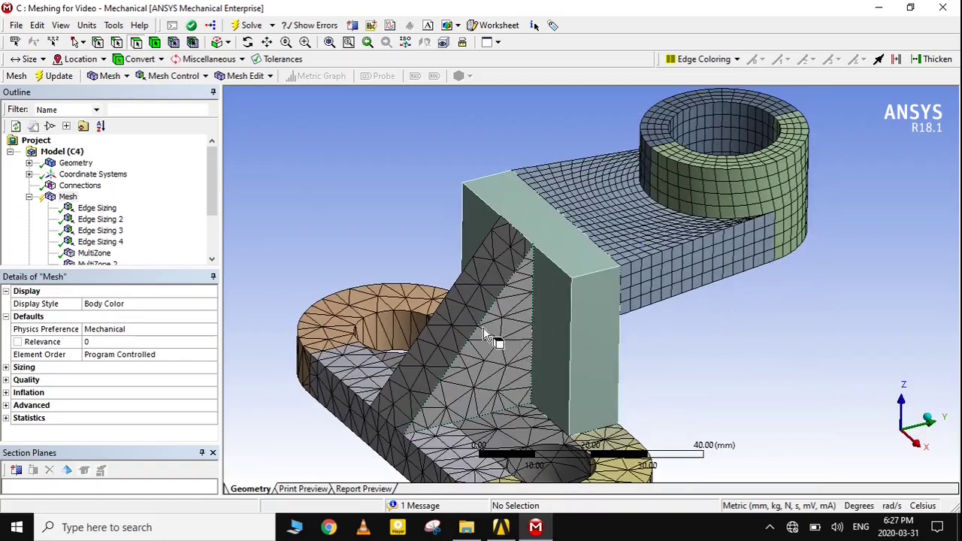
click(483, 328)
right_click(483, 328)
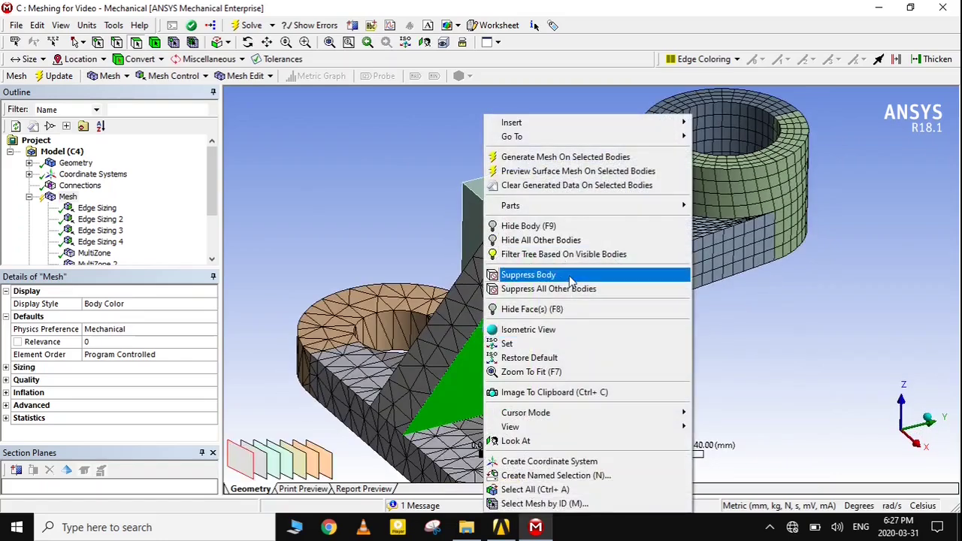
click(525, 272)
middle_drag(524, 251, 697, 348)
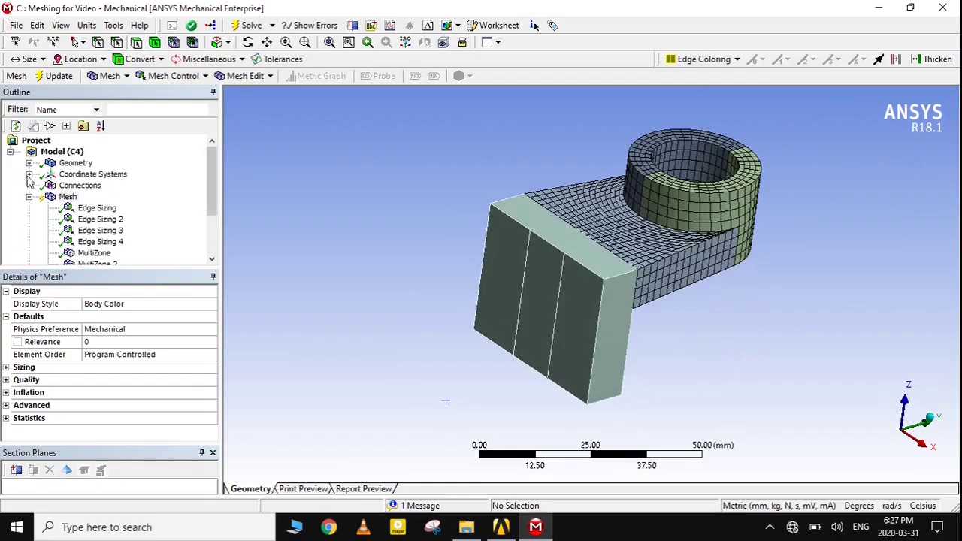
Add a sizing on the upright block's two vertical edges below the arm with an element size of 2.5 mm
scroll(90, 180, down, 2)
scroll(90, 180, up, 1)
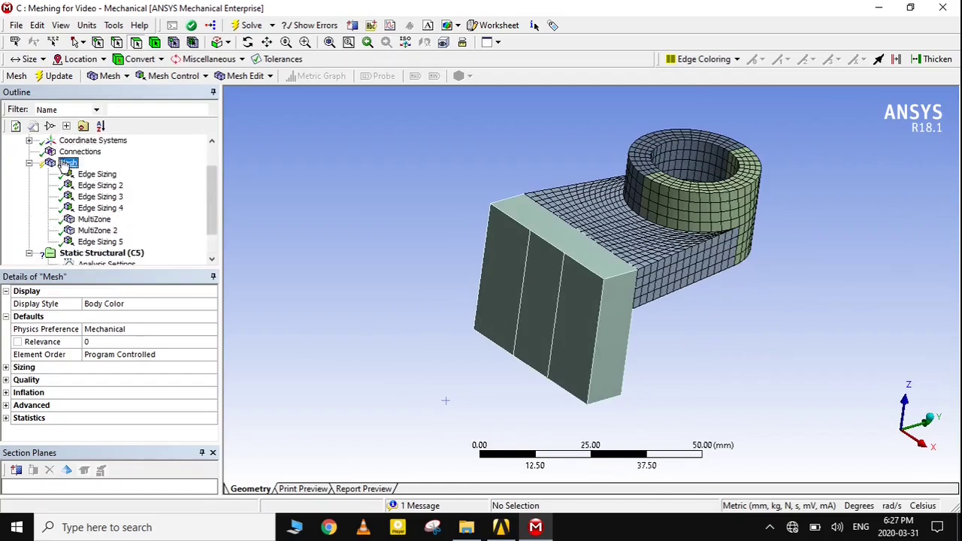
right_click(65, 161)
mouse_move(162, 174)
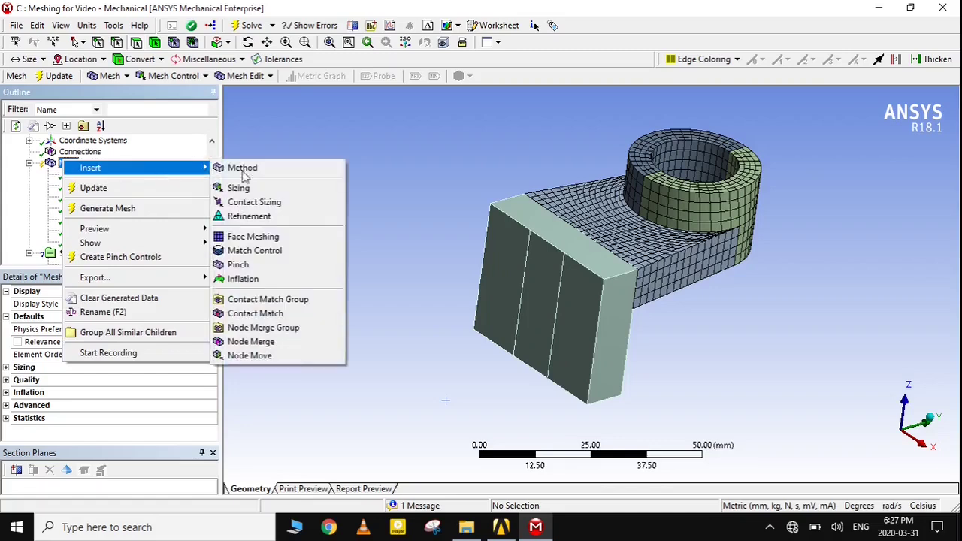
click(293, 189)
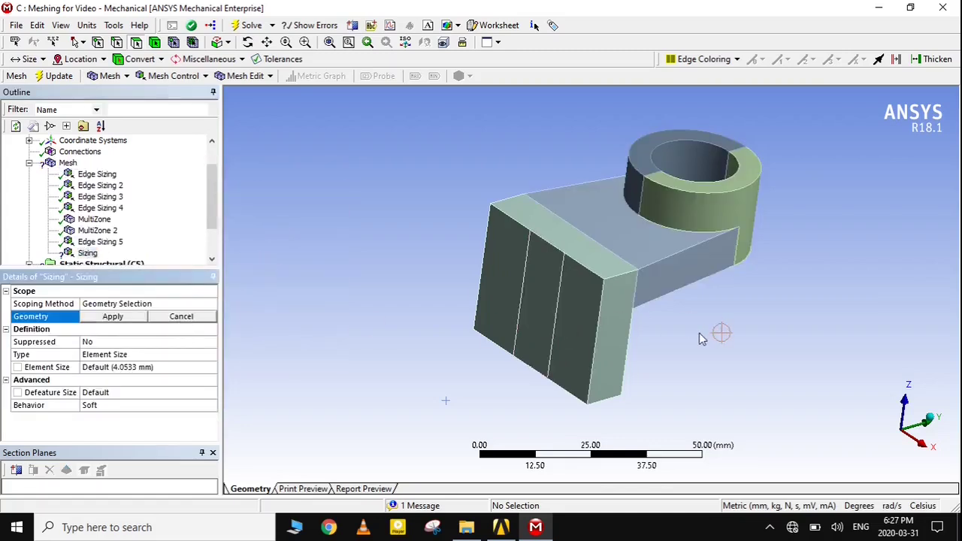
click(116, 42)
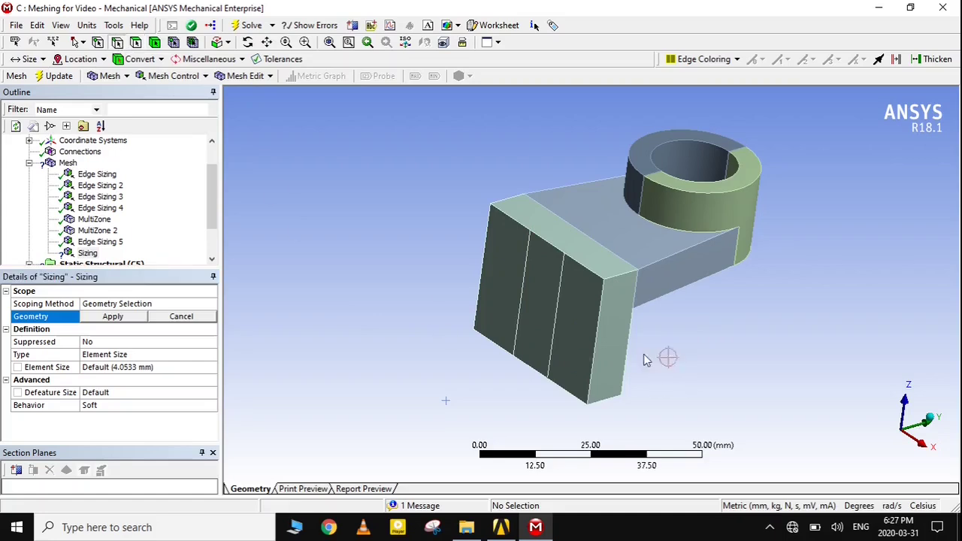
click(629, 342)
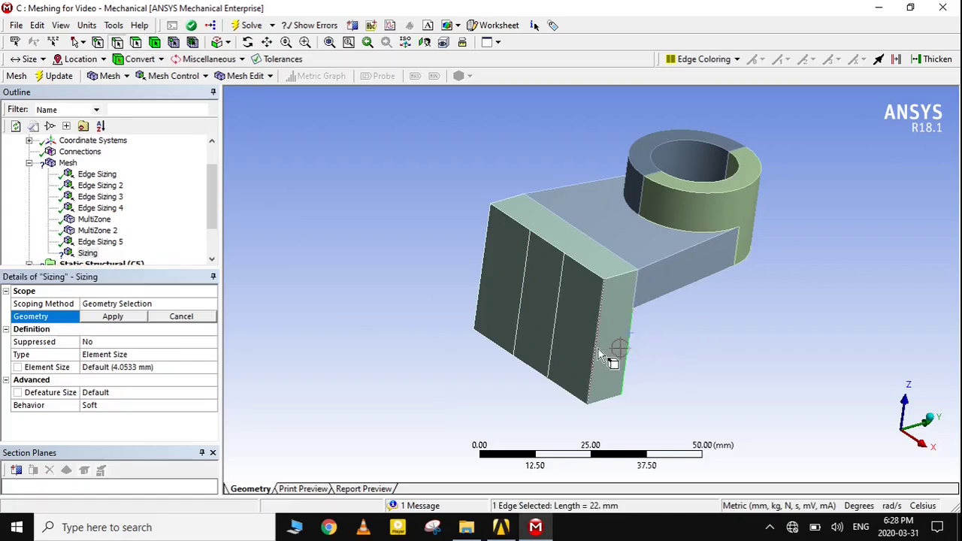
middle_drag(756, 371, 585, 364)
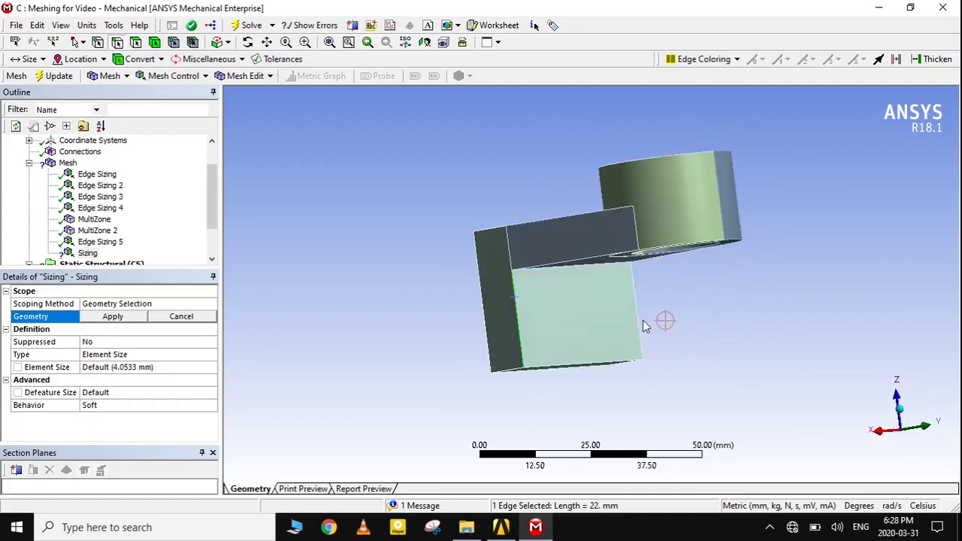
ctrl+click(637, 344)
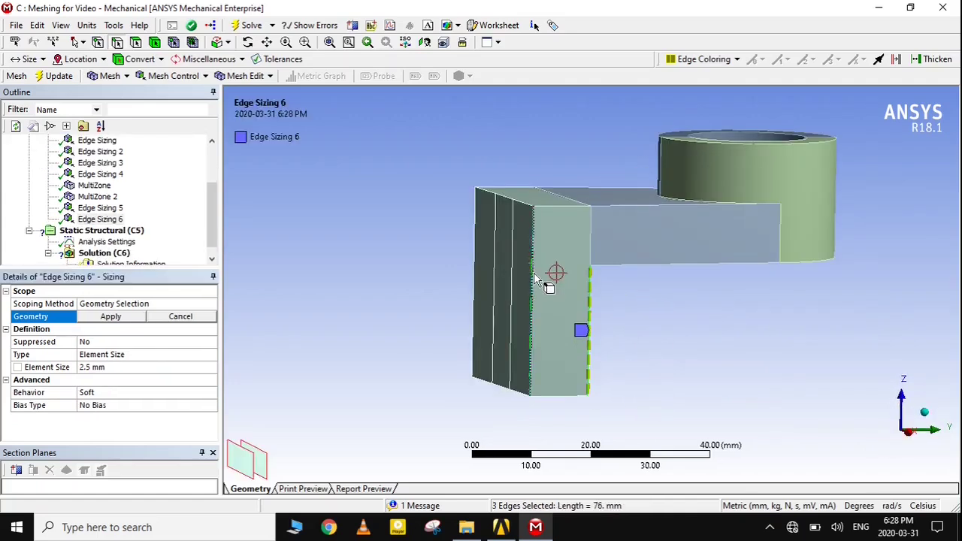
Rescope the sizing to the upright block's four vertical corner edges and set its behavior to Hard
middle_drag(405, 321, 500, 322)
ctrl+click(454, 249)
middle_drag(756, 343, 676, 328)
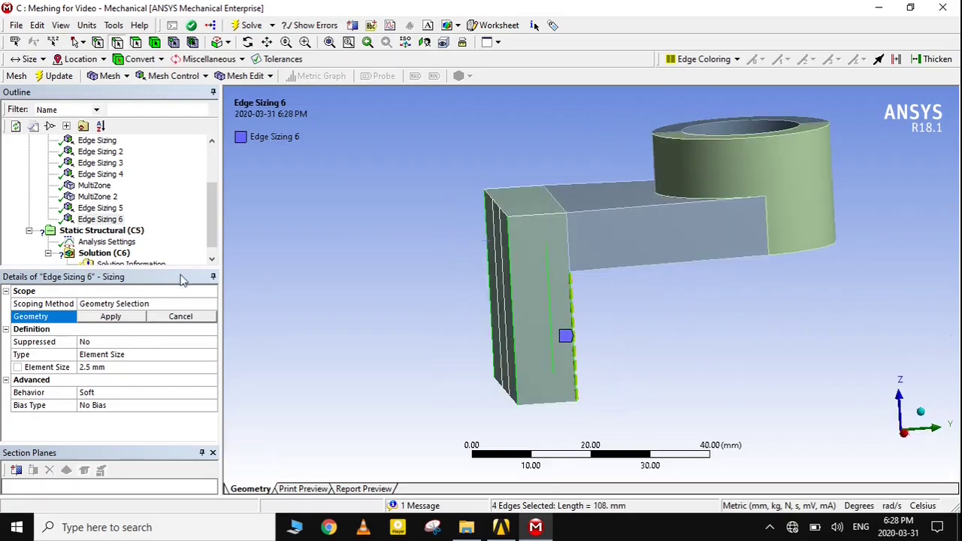
click(109, 317)
middle_drag(408, 311, 429, 281)
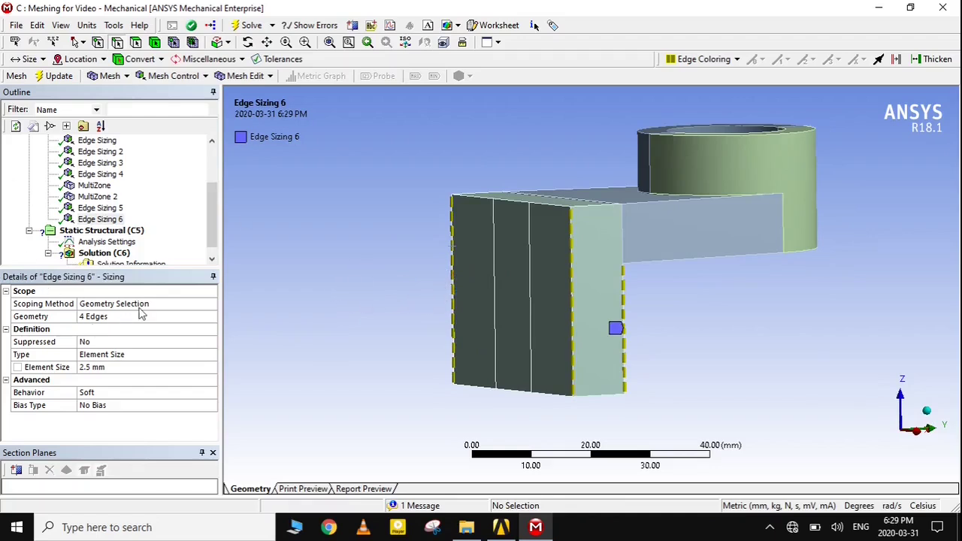
double_click(102, 394)
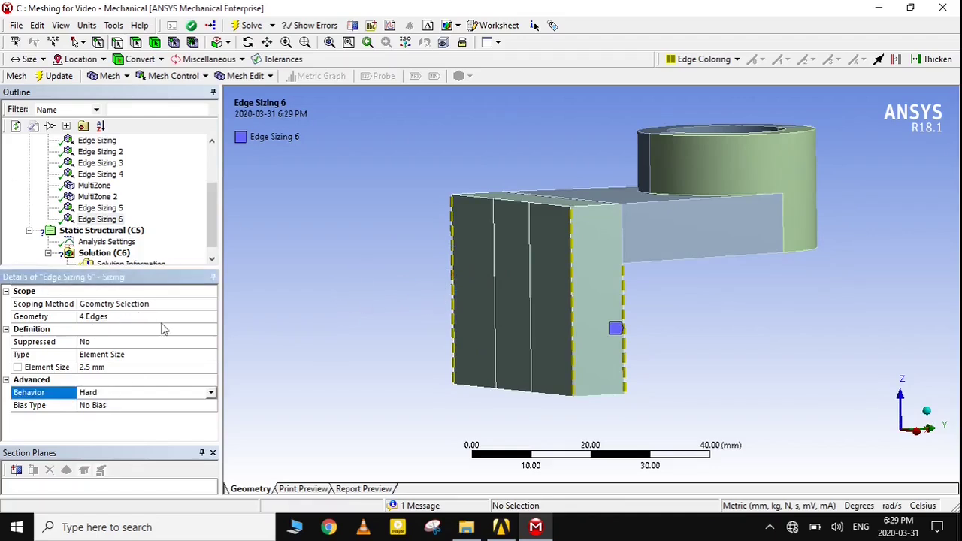
Insert another sizing and scope it to the two short upper edges across the upright block's thickness
scroll(171, 194, up, 2)
right_click(62, 198)
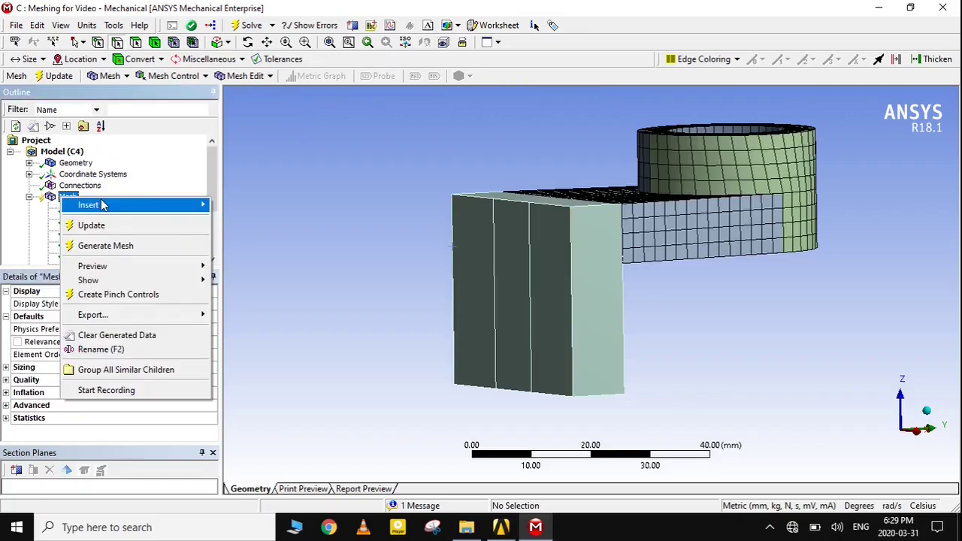
mouse_move(169, 204)
click(256, 223)
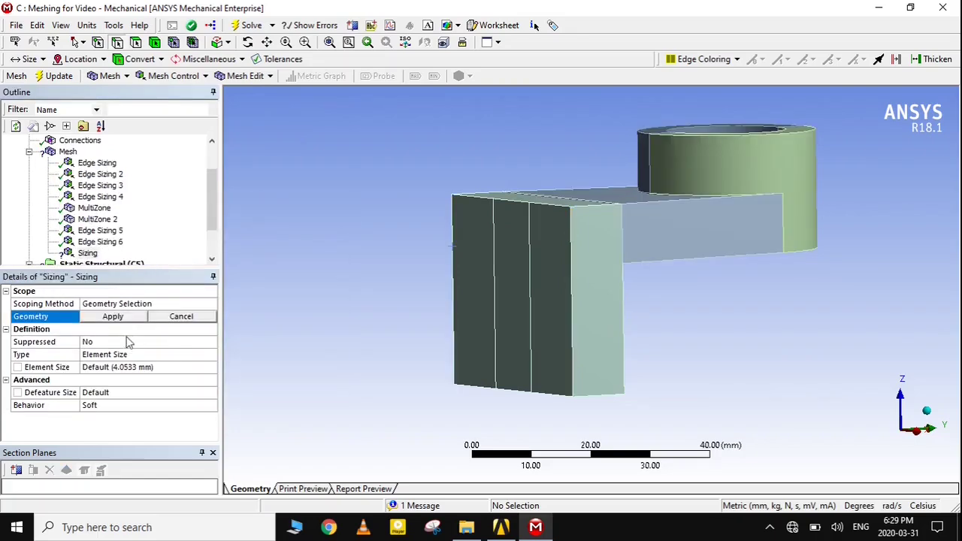
middle_drag(679, 275, 711, 323)
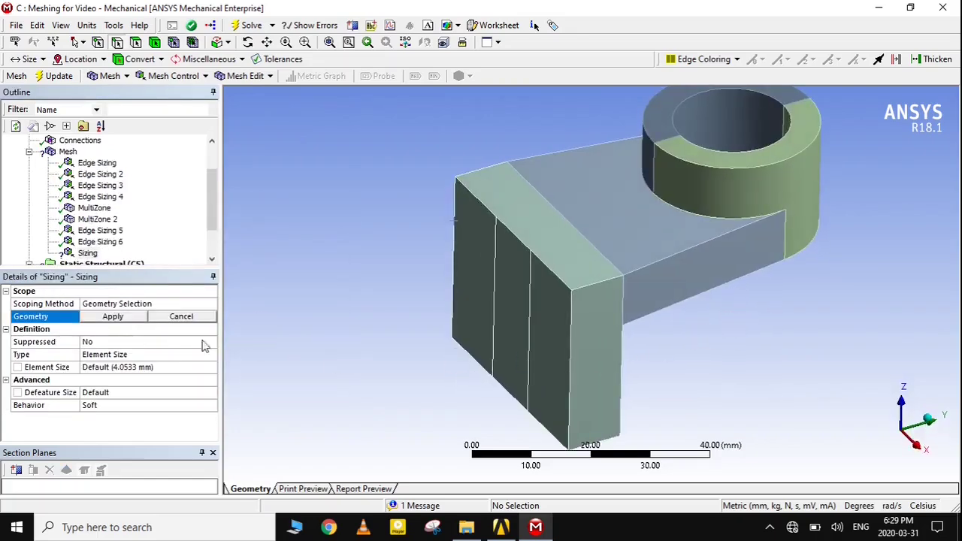
click(588, 291)
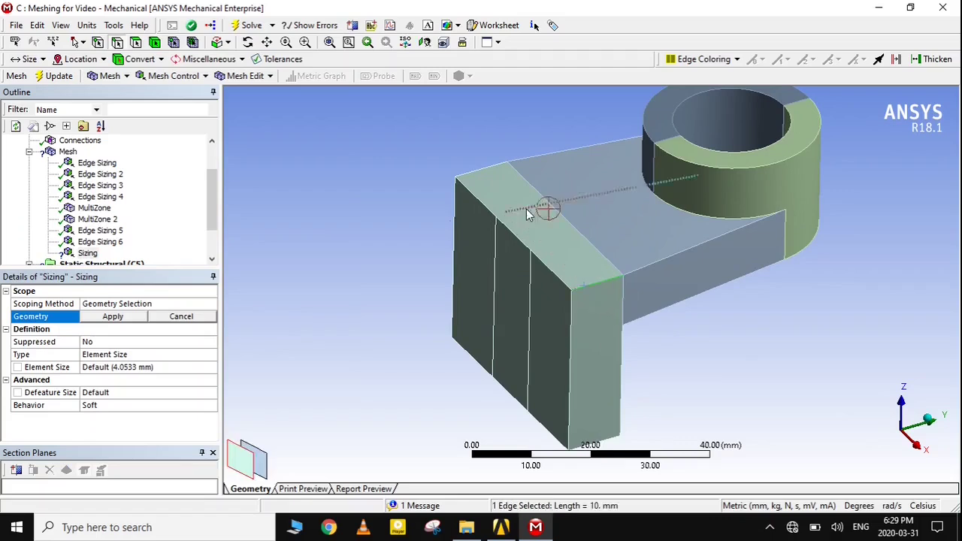
ctrl+click(492, 167)
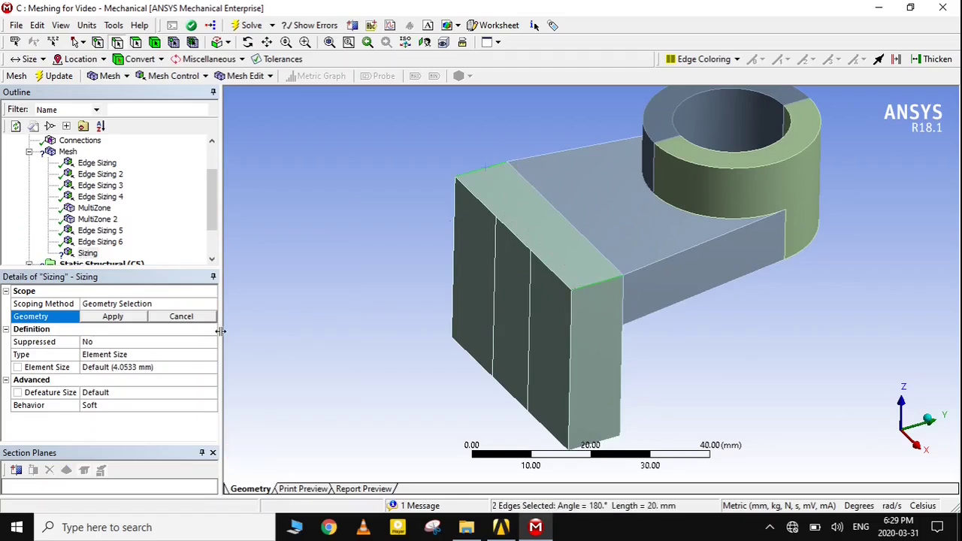
click(113, 317)
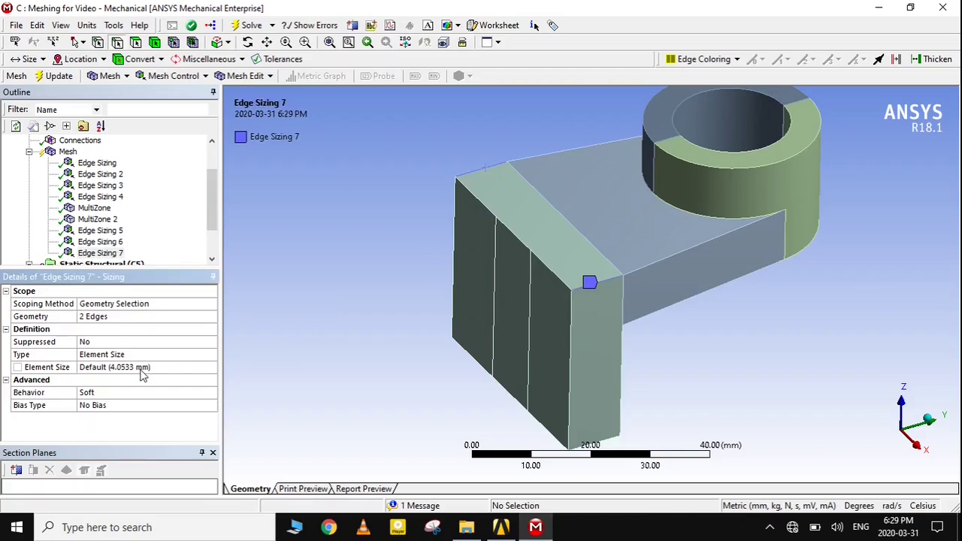
Define the thickness edge sizing by Number of Divisions with 5 divisions and Hard behavior
double_click(124, 355)
click(125, 368)
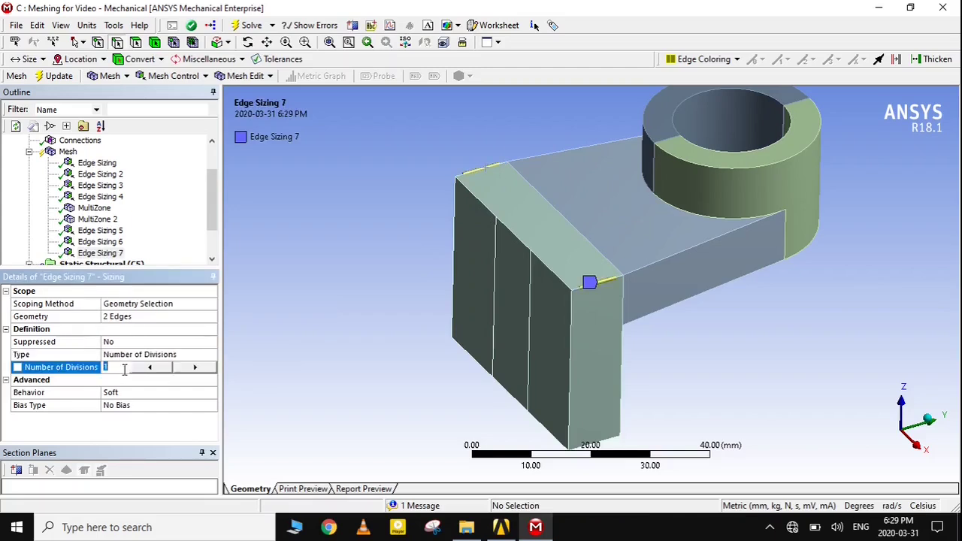
double_click(125, 392)
click(120, 366)
key(Return)
Generate the mesh with the upright block's new edge sizings and inspect the block
right_click(61, 152)
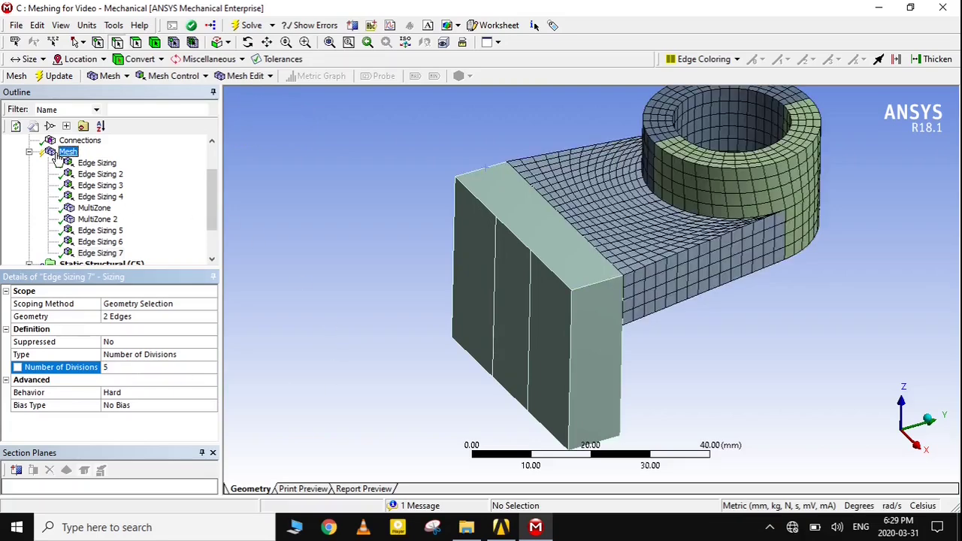
click(120, 203)
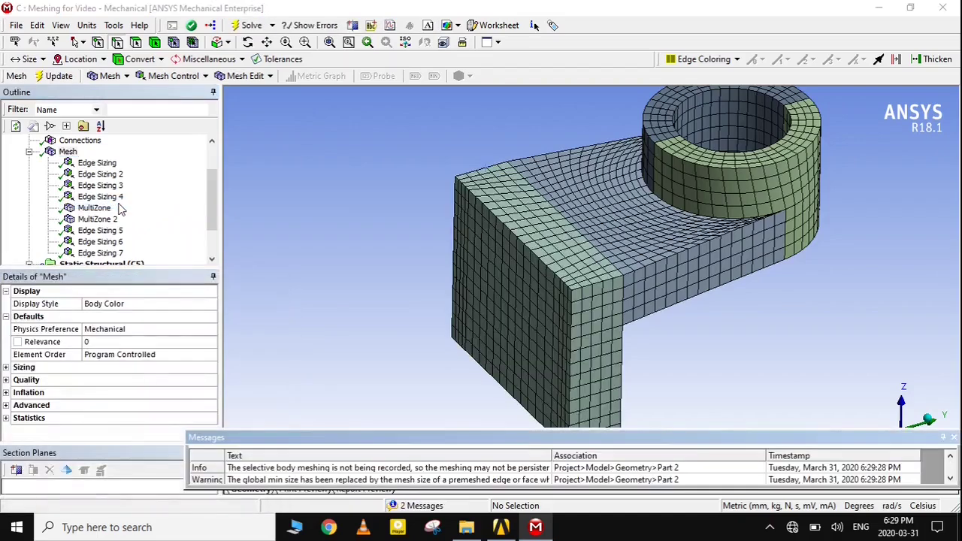
middle_drag(378, 261, 330, 208)
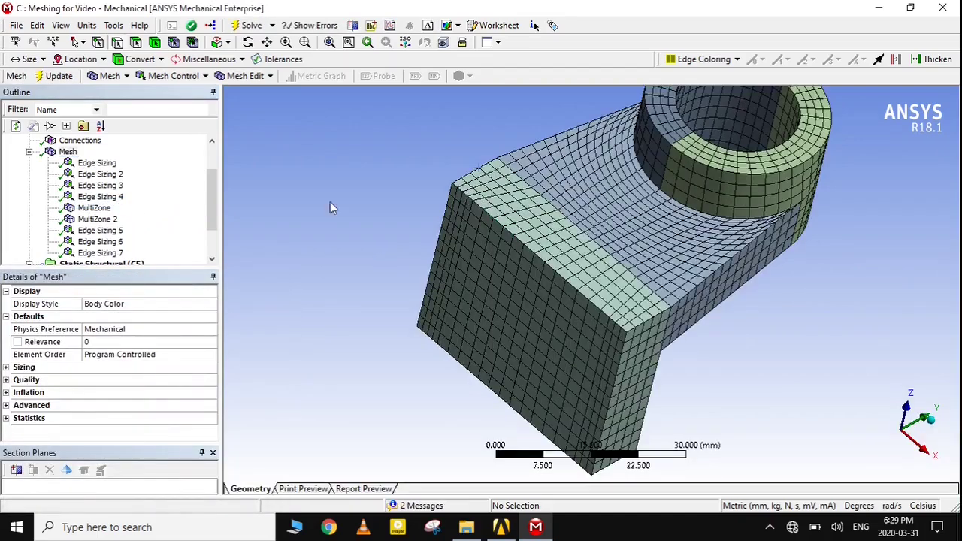
Add an edge sizing on the two outer segments of the block's upper front edge with 2 mm element size and Hard behavior
right_click(66, 152)
mouse_move(113, 161)
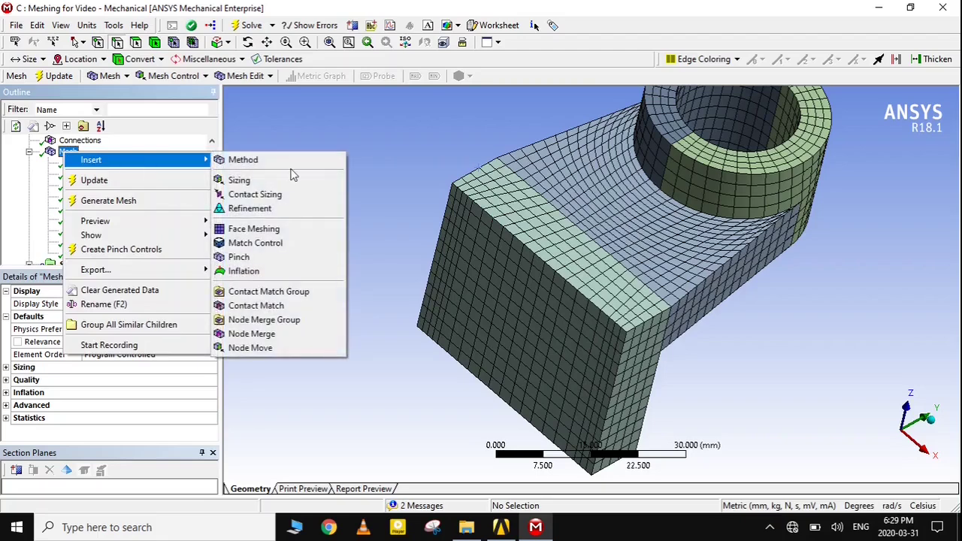
click(261, 182)
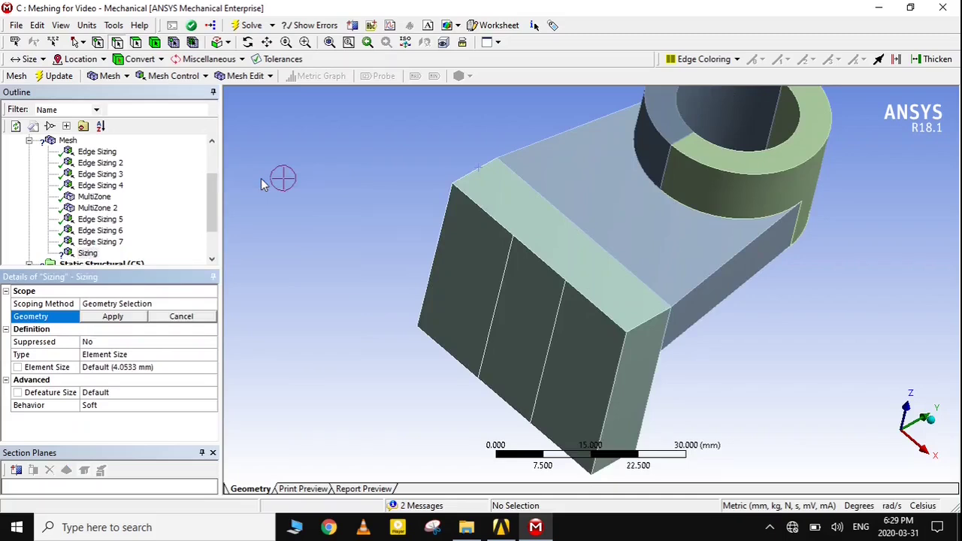
click(594, 306)
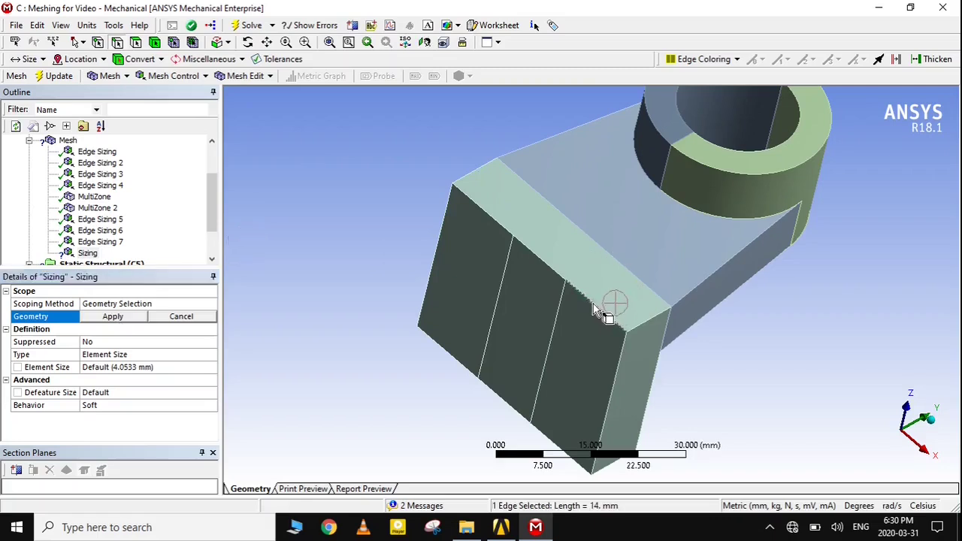
ctrl+click(504, 231)
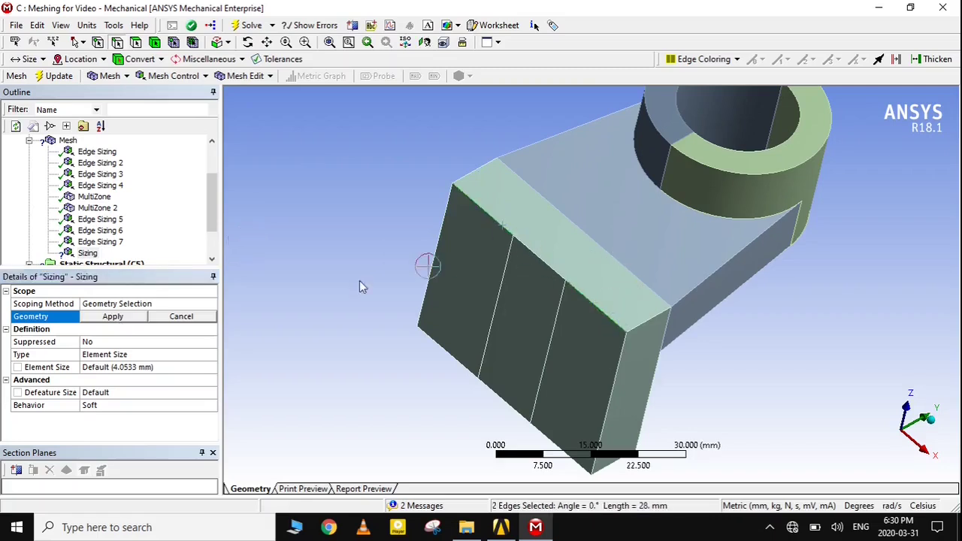
click(112, 317)
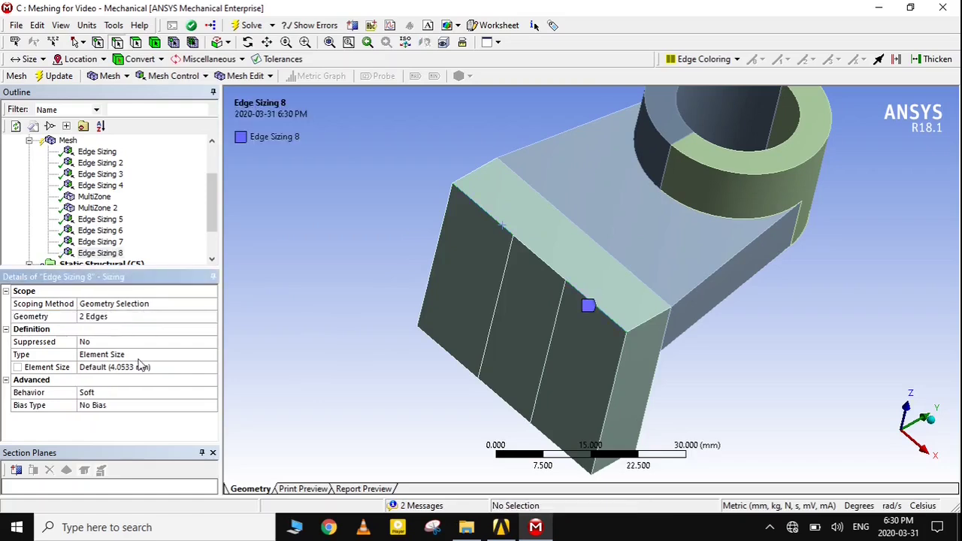
click(119, 367)
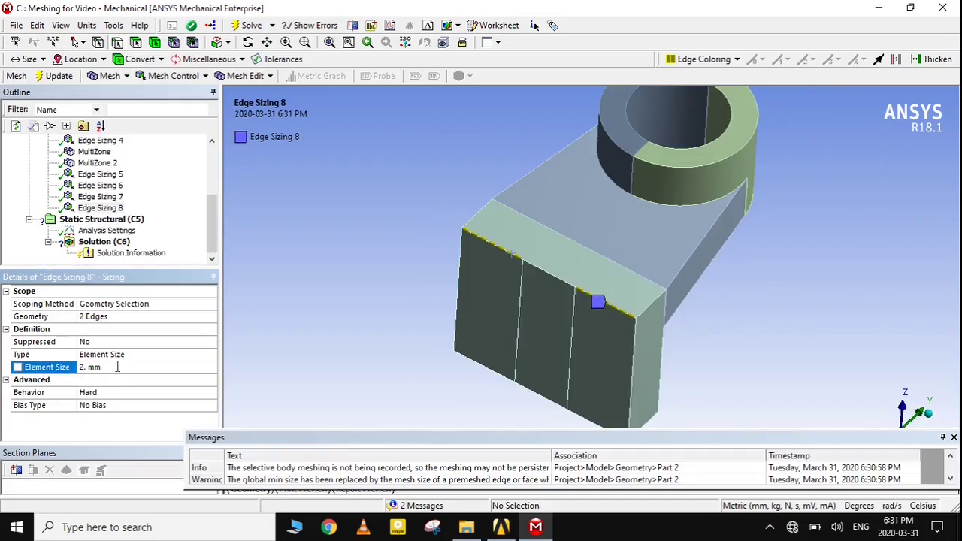
Regenerate the mesh with the 2 mm front-edge sizing, dismiss the message list and inspect the upright block
scroll(108, 255, up, 3)
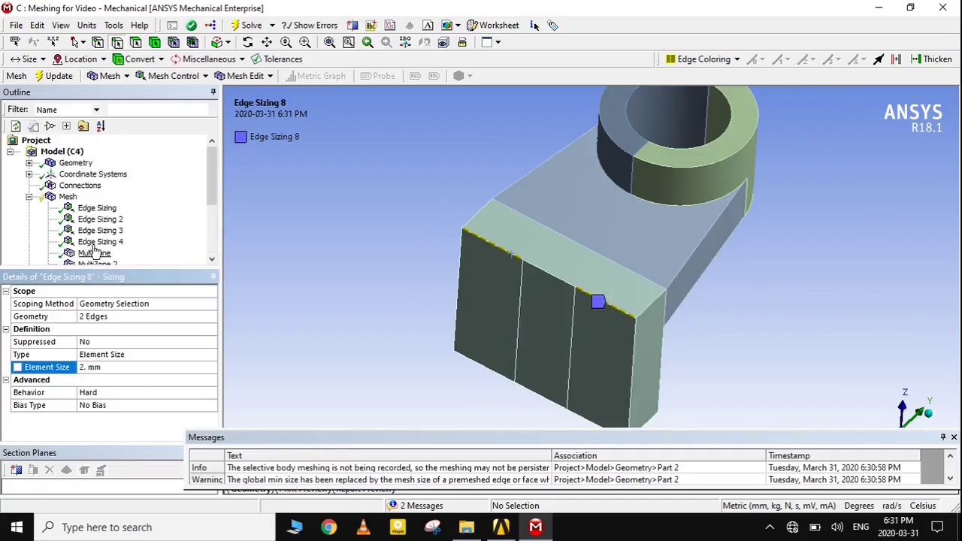
right_click(62, 197)
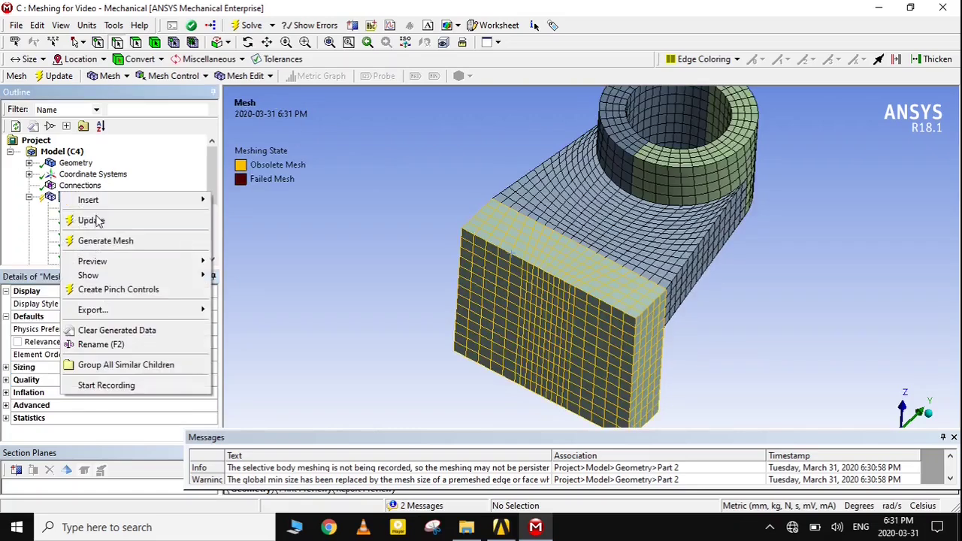
click(129, 241)
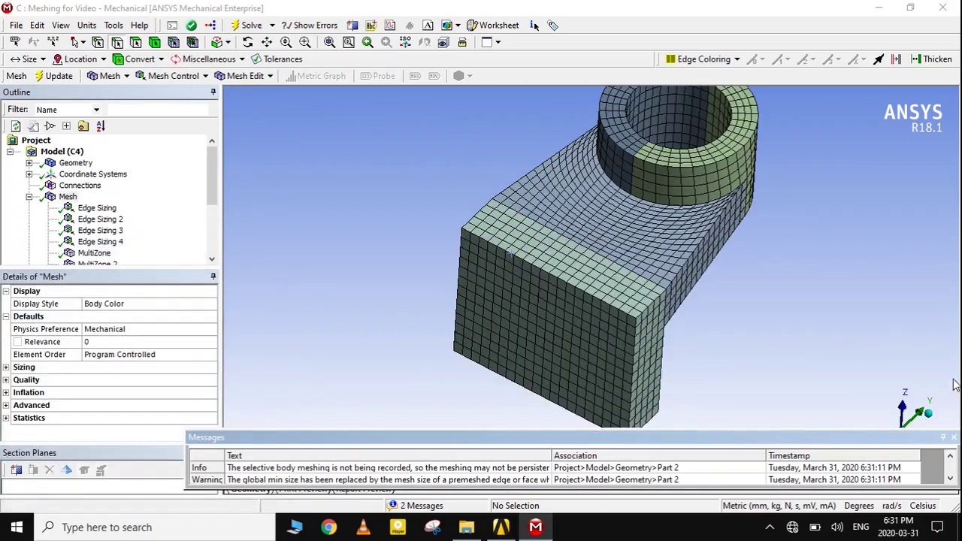
click(953, 438)
middle_drag(734, 348, 651, 296)
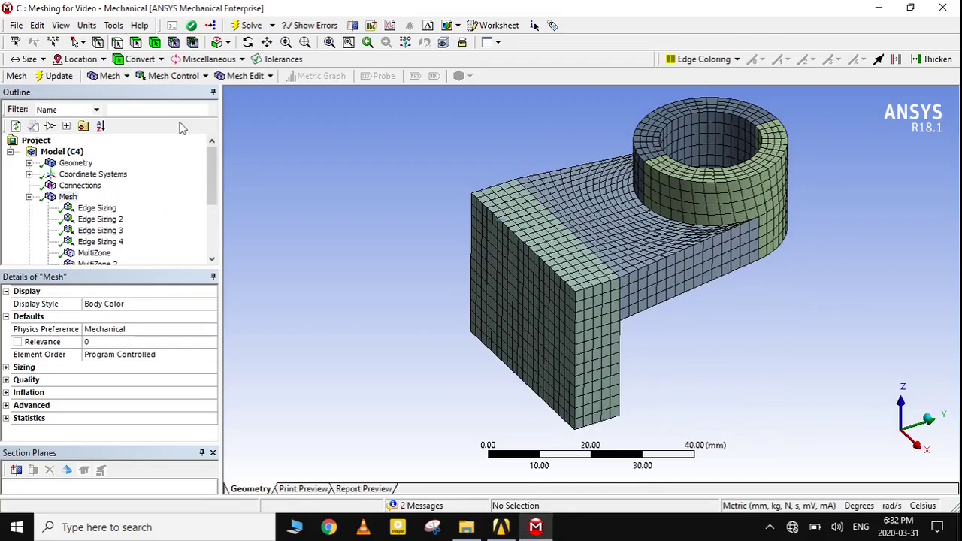
Unsuppress all bodies, then suppress the rib and remaining base bodies so only the narrow strip beneath the upright block joins the meshed bodies
click(571, 300)
right_click(547, 279)
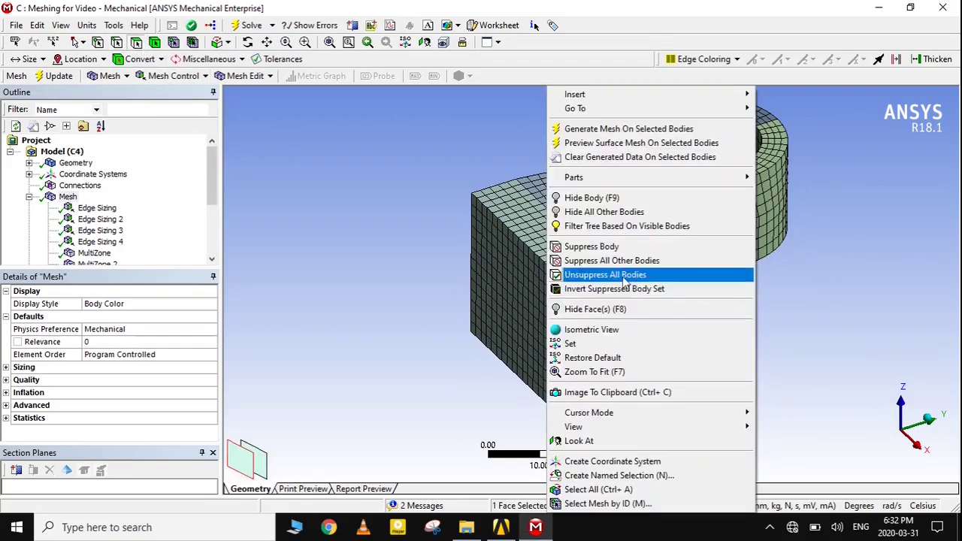
click(643, 275)
middle_drag(675, 295, 519, 358)
right_click(518, 358)
click(559, 223)
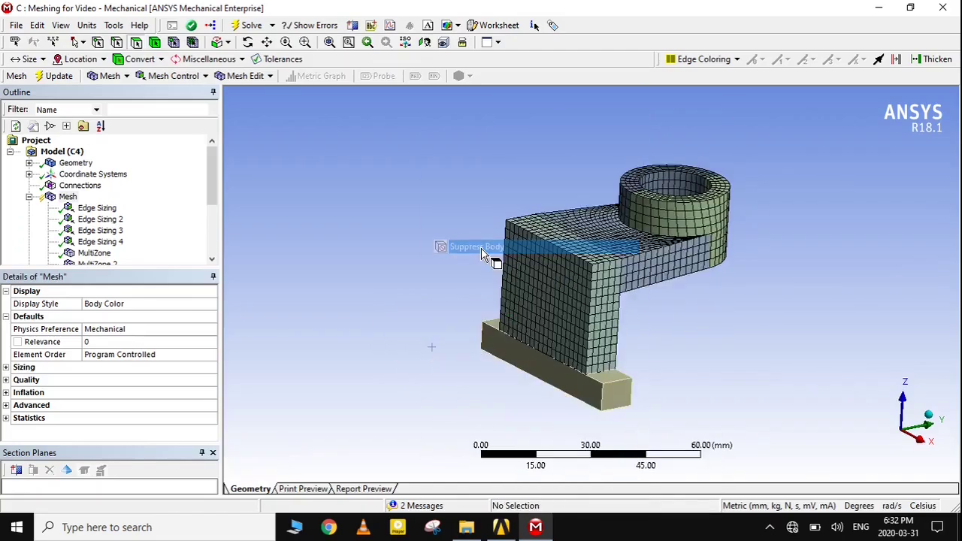
middle_drag(586, 346, 583, 300)
scroll(582, 299, up, 3)
middle_drag(607, 346, 400, 336)
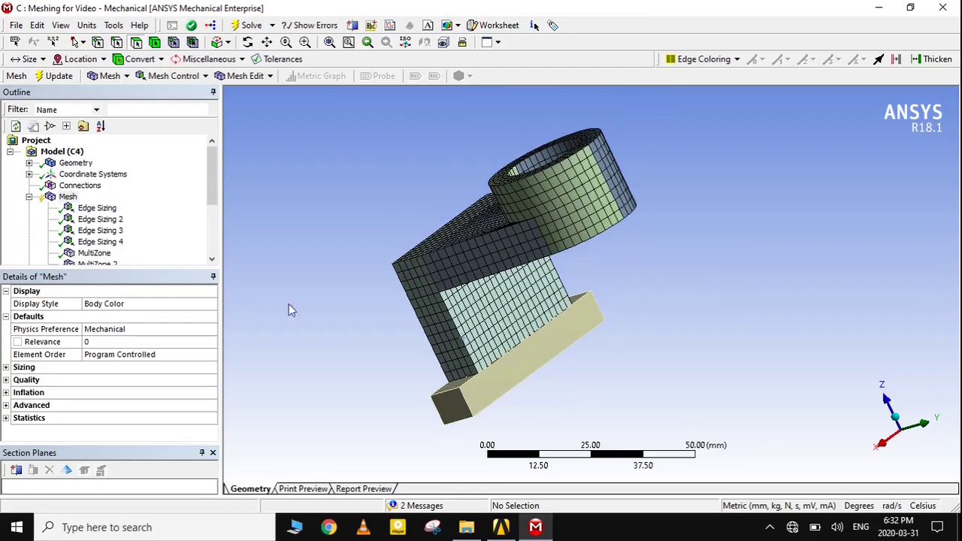
Add an edge sizing on four lengthwise edges of the base strip: the two short upper rear segments and the two full-length lower edges
right_click(47, 201)
mouse_move(103, 203)
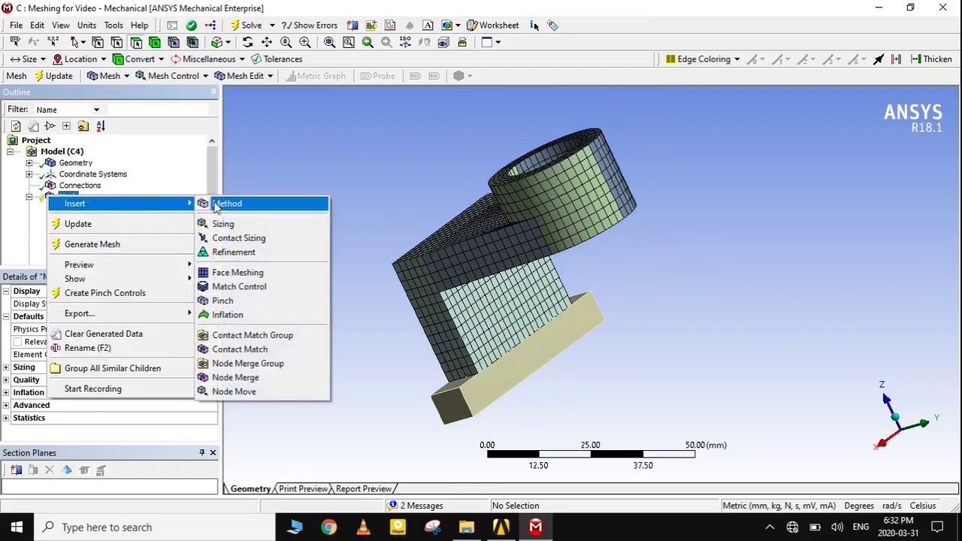
click(229, 224)
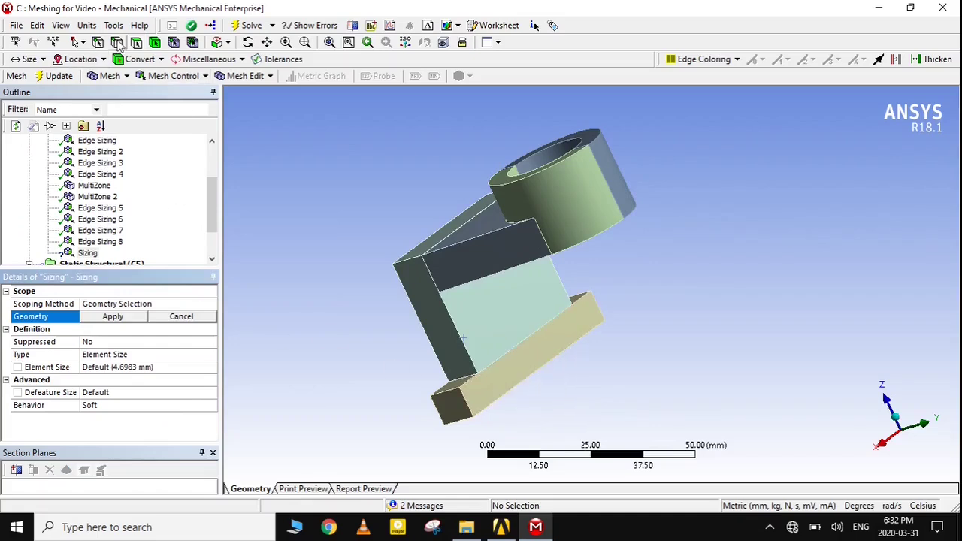
scroll(466, 405, up, 3)
click(568, 299)
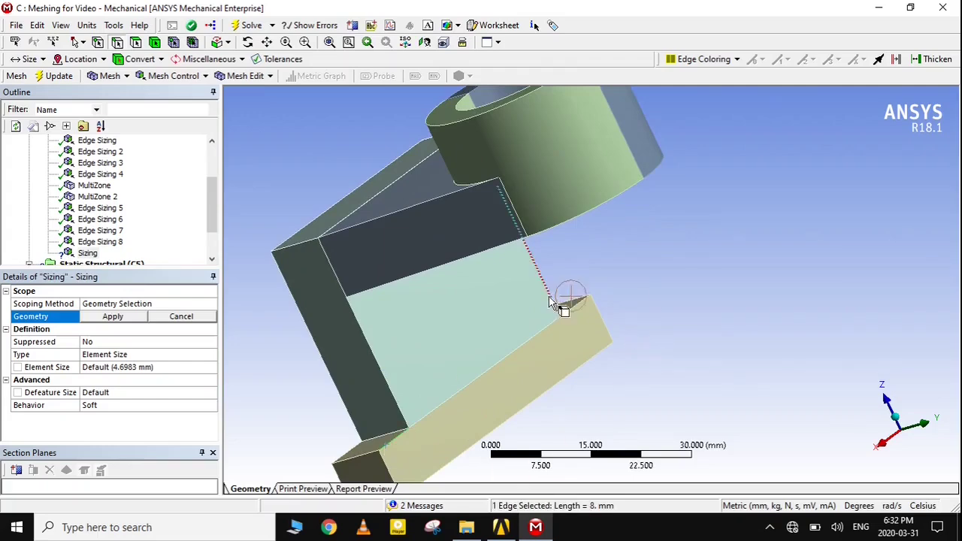
ctrl+click(599, 316)
ctrl+click(579, 380)
middle_drag(579, 380, 726, 331)
scroll(726, 331, down, 2)
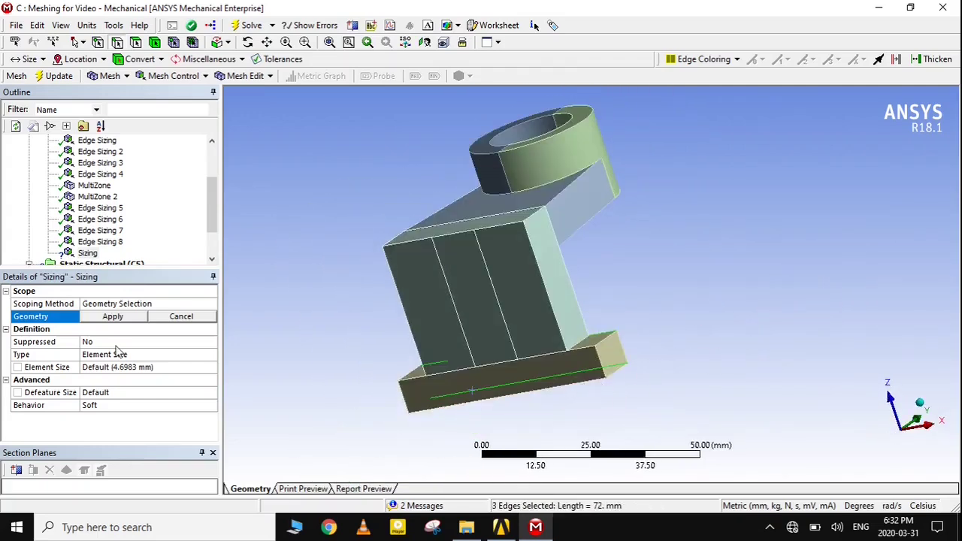
ctrl+click(530, 406)
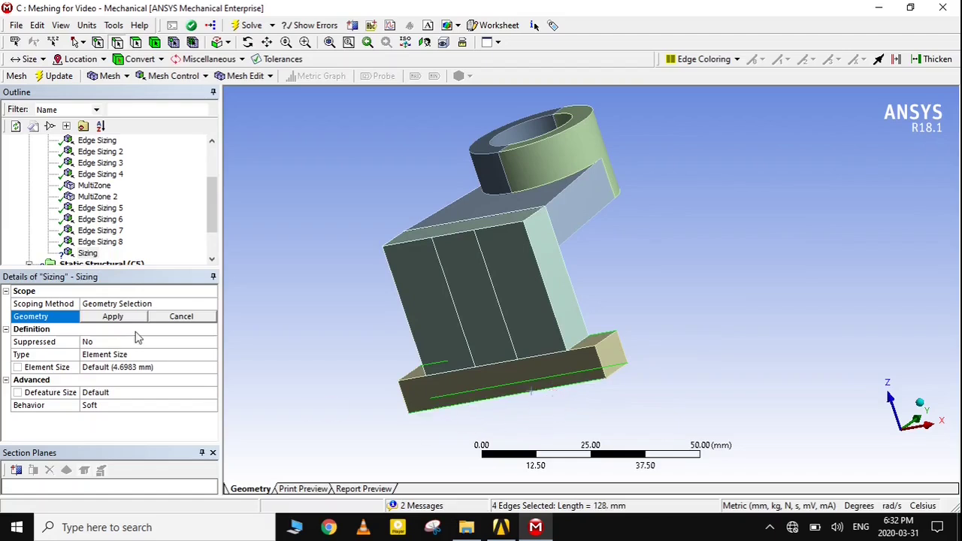
click(114, 317)
Set the lengthwise edge sizing to 2 mm element size with Hard behavior
click(133, 366)
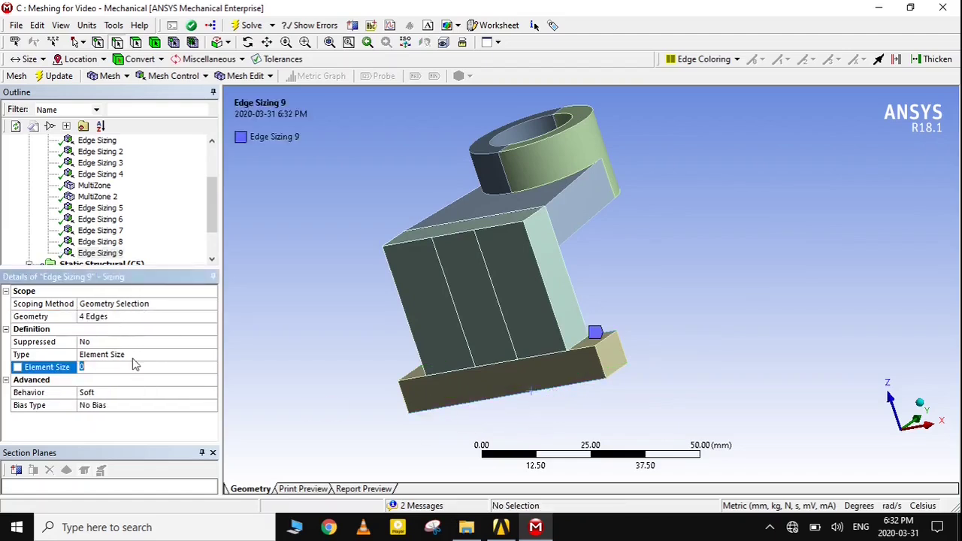
text(2)
key(Return)
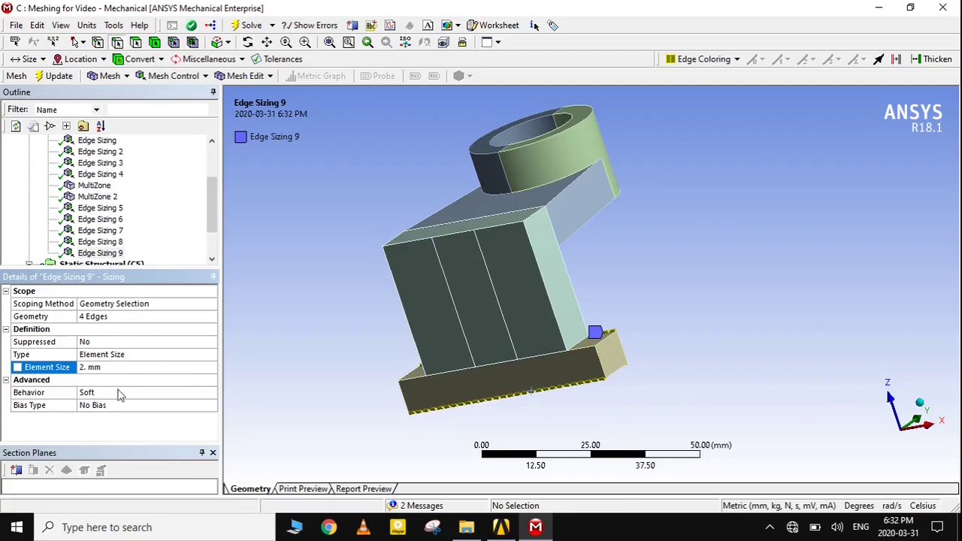
click(121, 393)
click(120, 392)
Generate the mesh with the base strip's lengthwise sizing and inspect the strip
scroll(112, 226, up, 3)
click(66, 196)
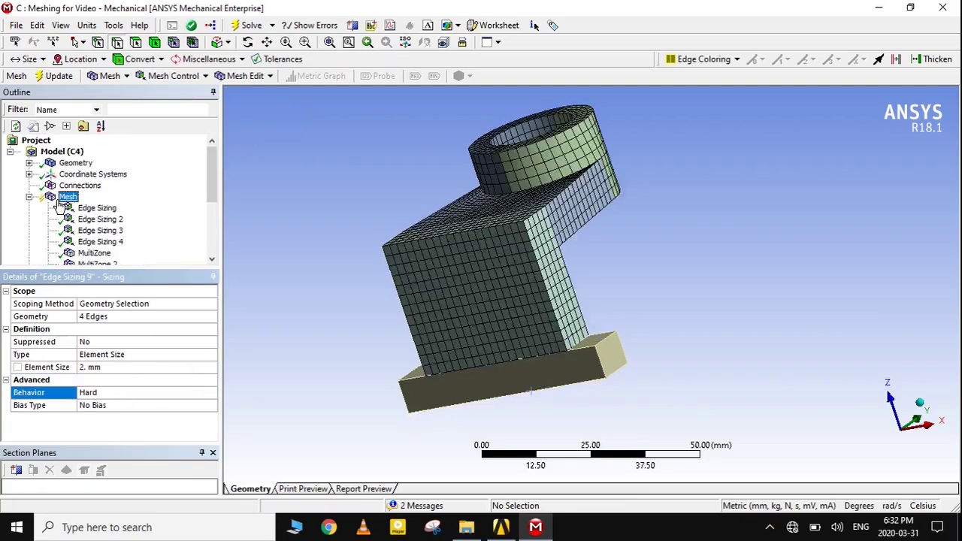
right_click(60, 200)
click(138, 249)
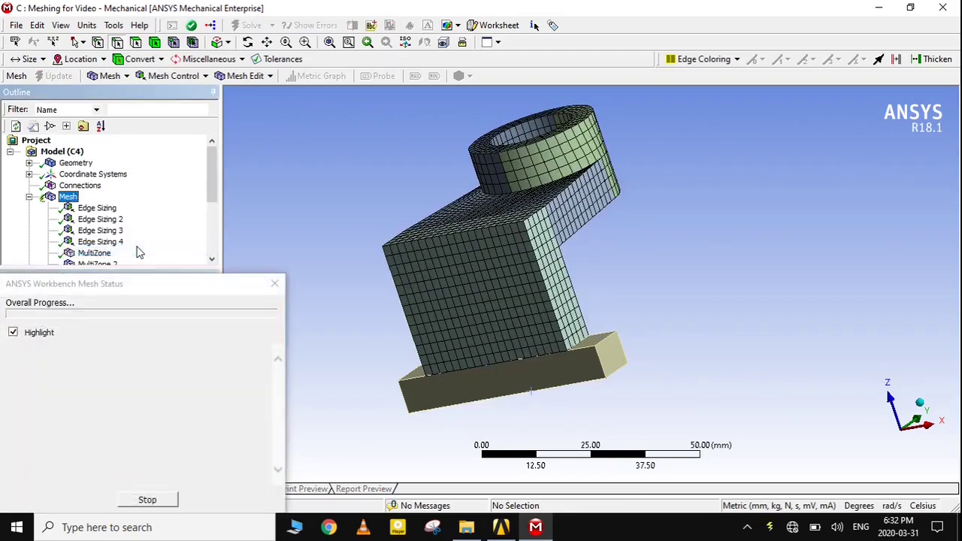
scroll(391, 308, up, 2)
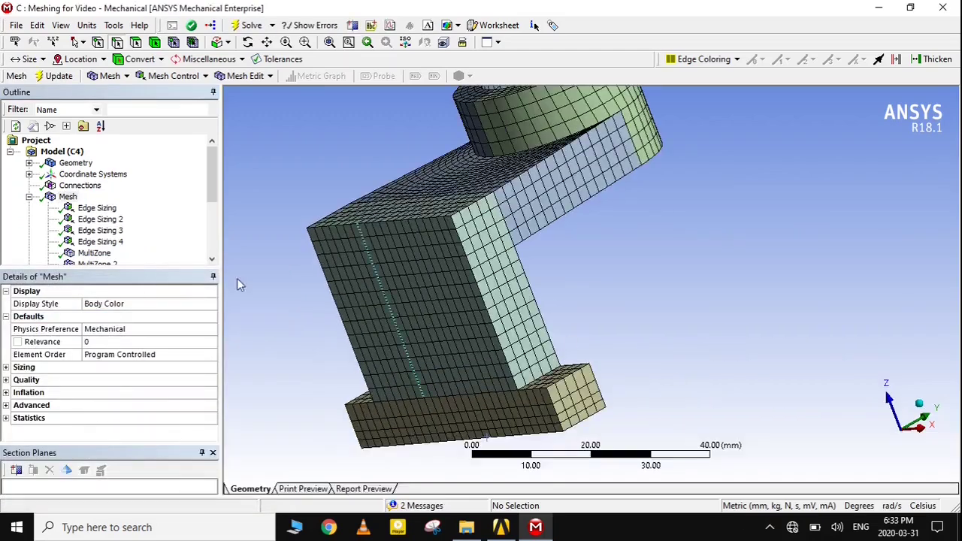
Add an edge sizing scoped to the four vertical corner edges of the base strip
right_click(49, 195)
mouse_move(150, 205)
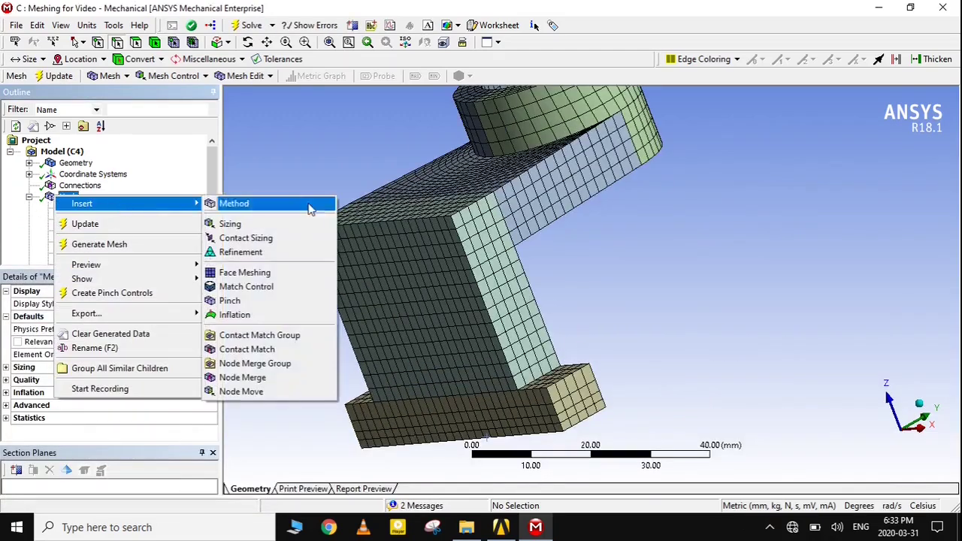
click(248, 224)
click(555, 409)
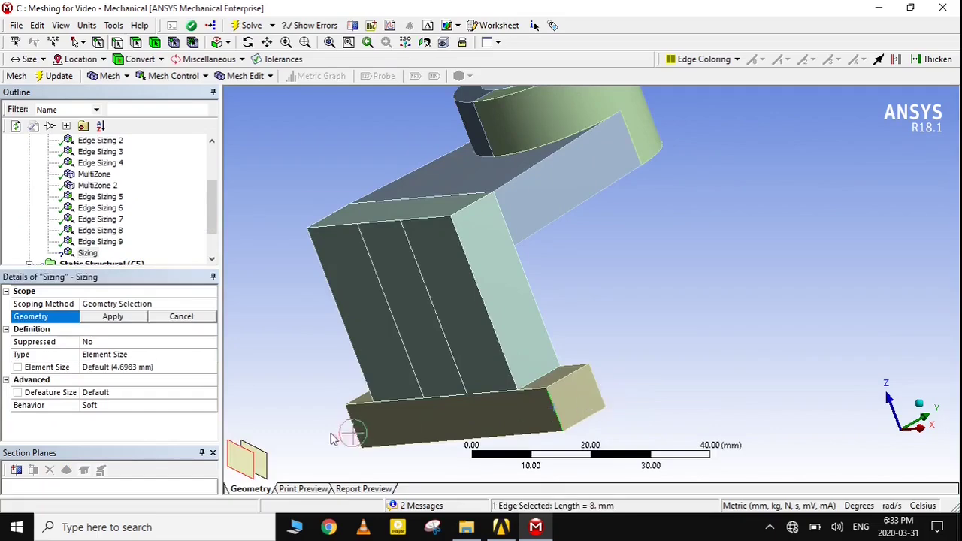
ctrl+click(358, 425)
ctrl+click(603, 392)
middle_drag(571, 360, 526, 378)
scroll(601, 331, up, 2)
ctrl+click(661, 289)
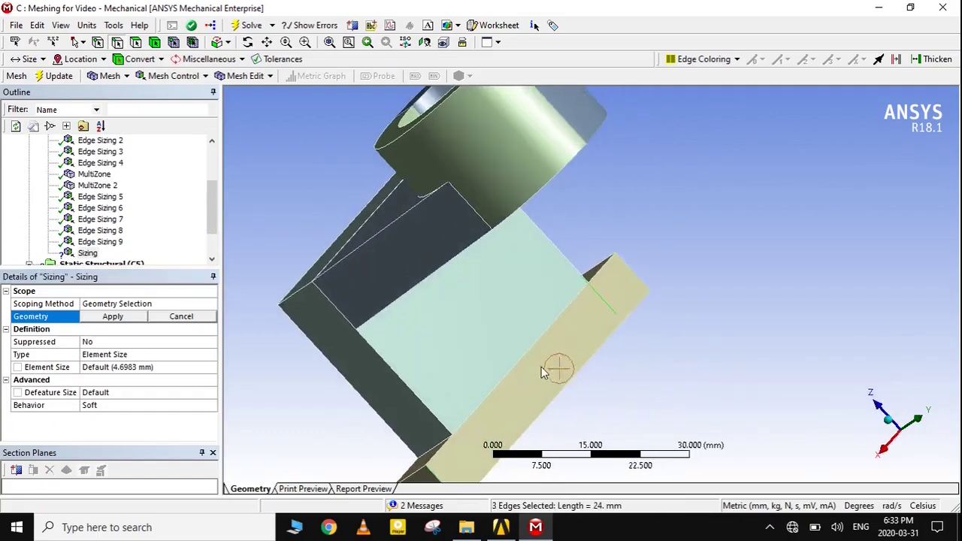
middle_drag(661, 289, 563, 338)
click(113, 317)
Give the strip's vertical edge sizing a 2 mm element size and Hard behavior
click(134, 367)
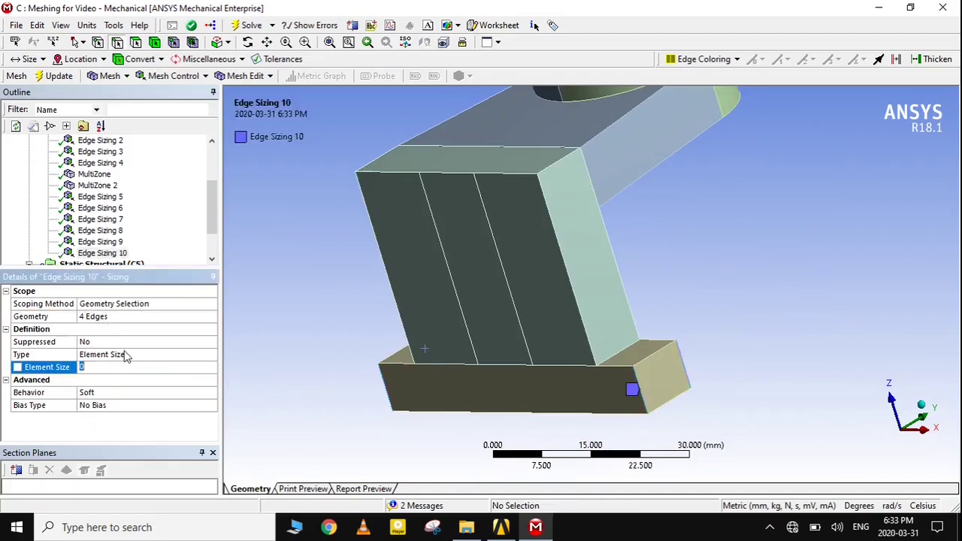
key(Return)
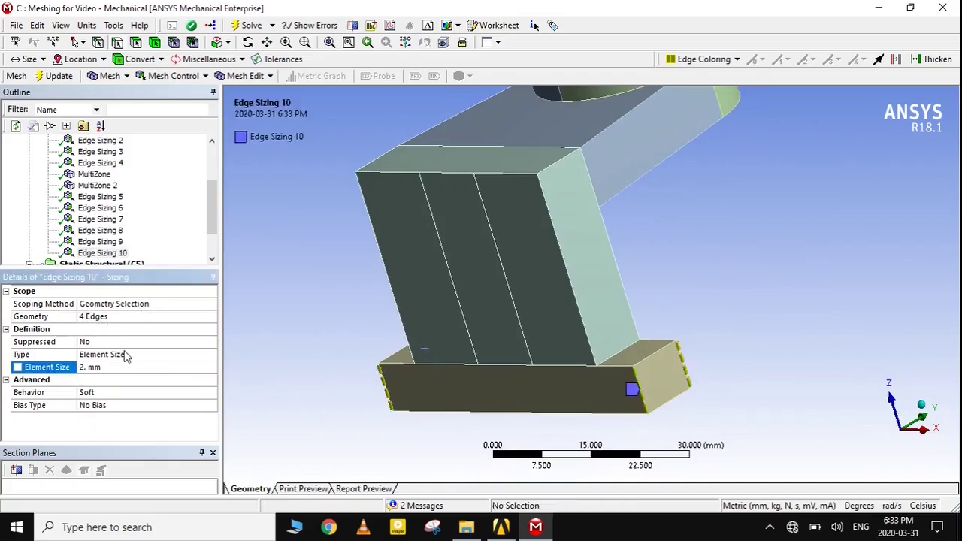
double_click(127, 397)
Regenerate the mesh with the base strip's vertical edge sizing and inspect the whole meshed assembly
scroll(109, 197, up, 3)
right_click(50, 200)
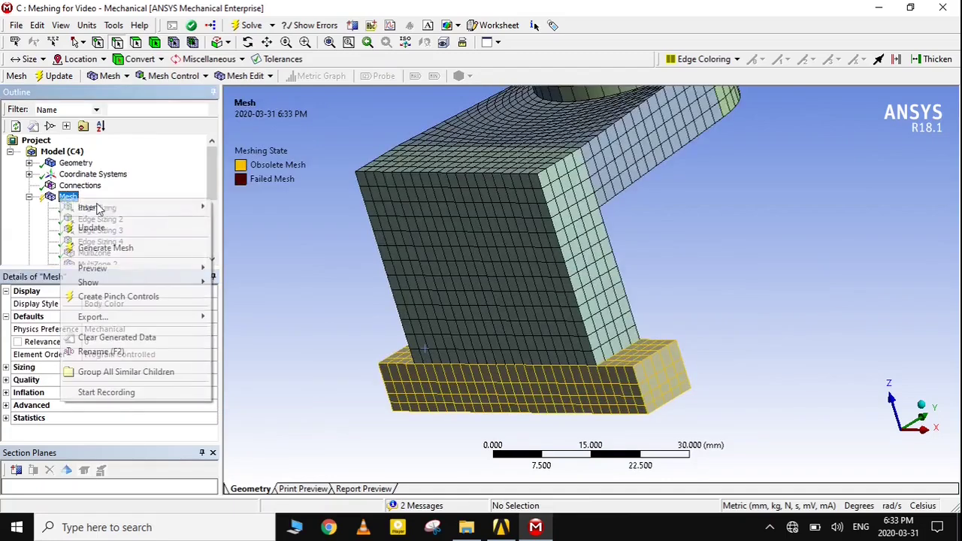
click(133, 252)
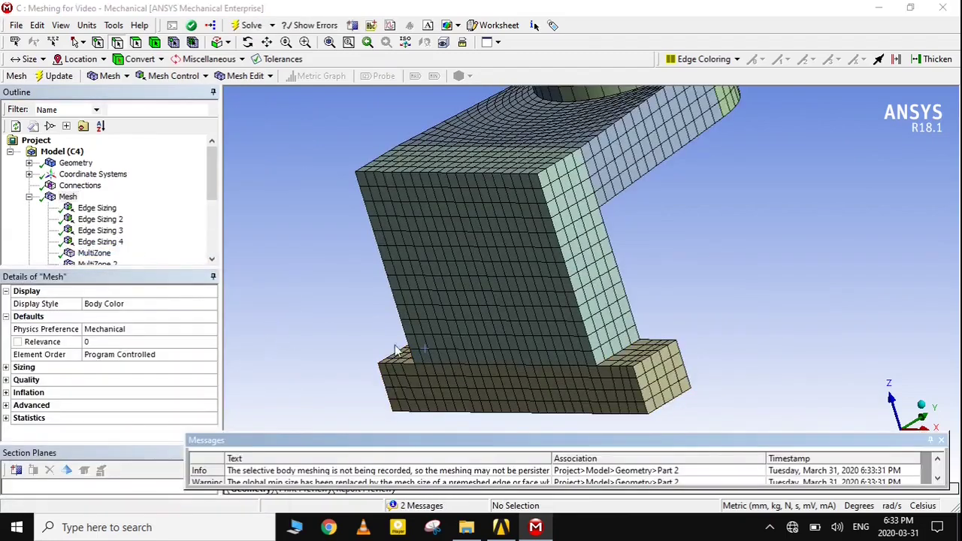
middle_drag(280, 338, 679, 356)
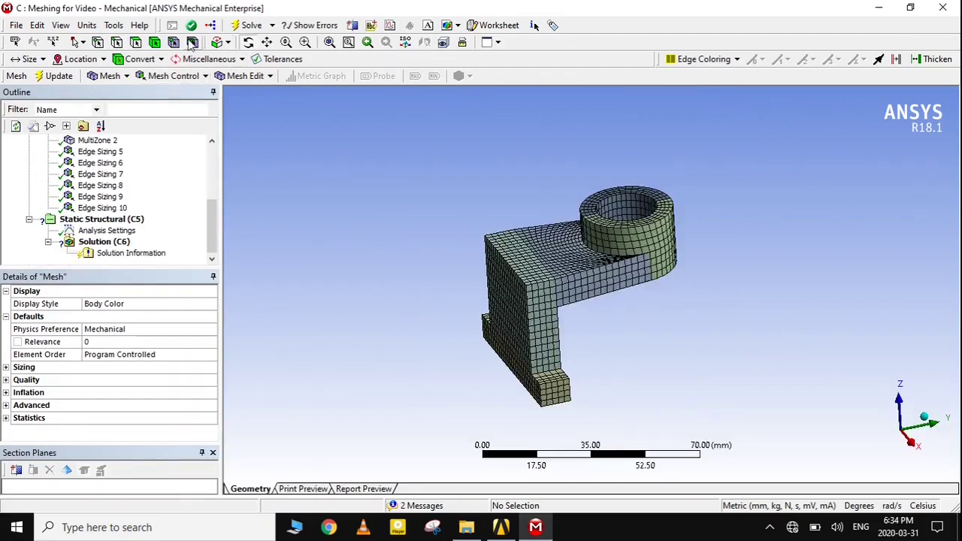
Unsuppress all bodies of the bracket to bring back the rib and base
click(518, 330)
right_click(513, 309)
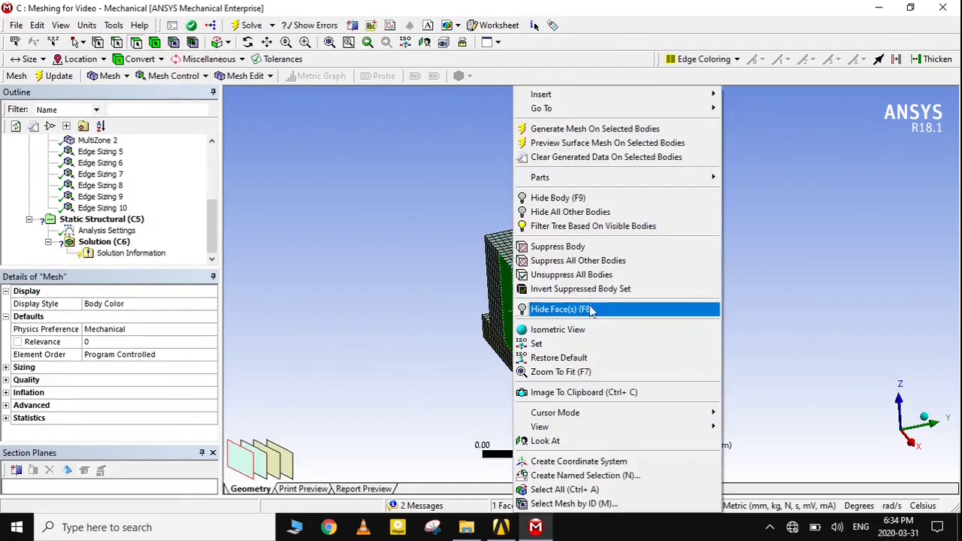
click(596, 275)
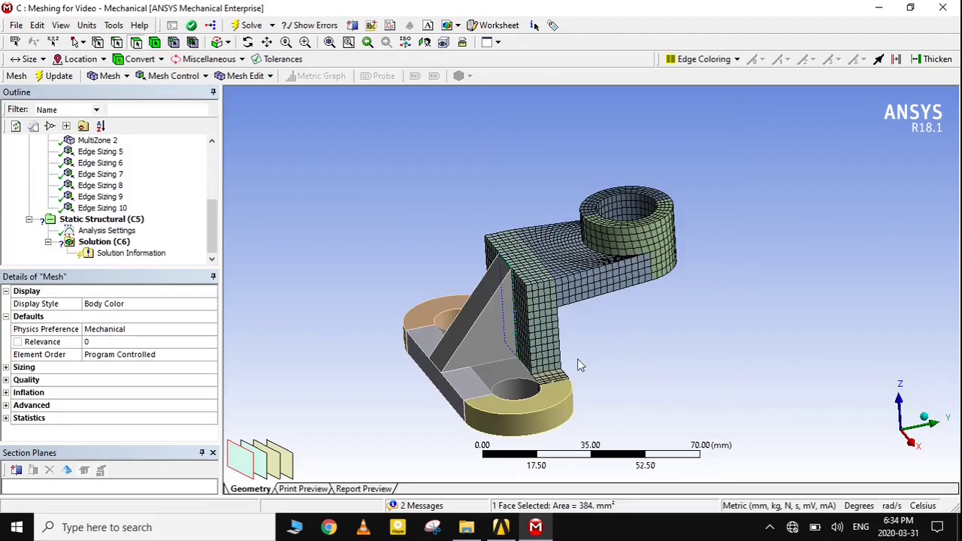
ctrl+middle_drag(584, 363, 629, 306)
scroll(609, 314, up, 2)
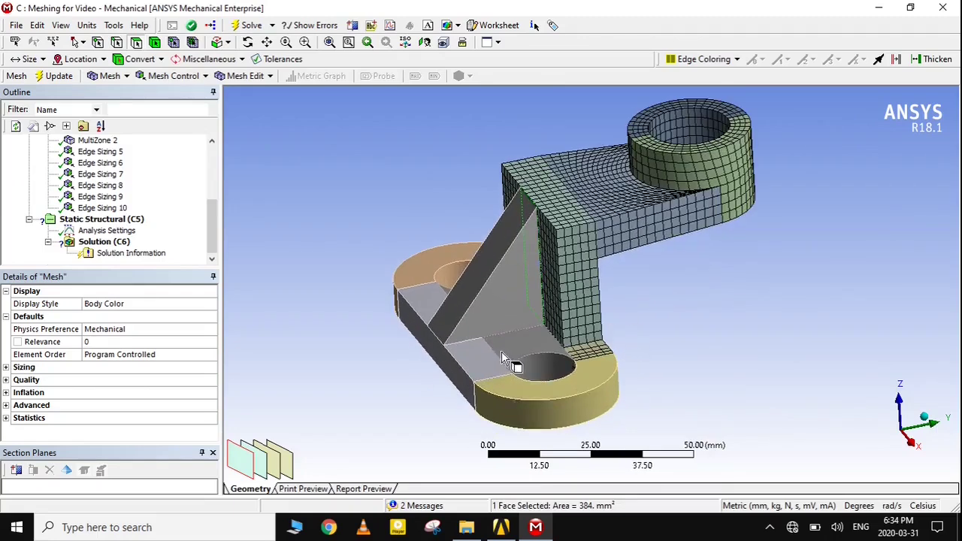
Suppress the triangular rib and the rounded base ends, keeping the central base plate next to the meshed bodies
click(494, 305)
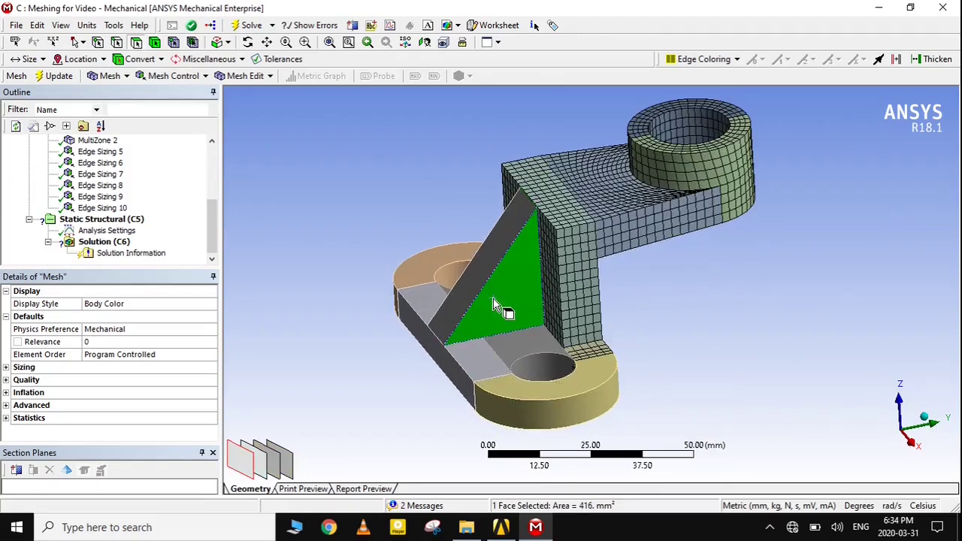
right_click(495, 305)
click(511, 273)
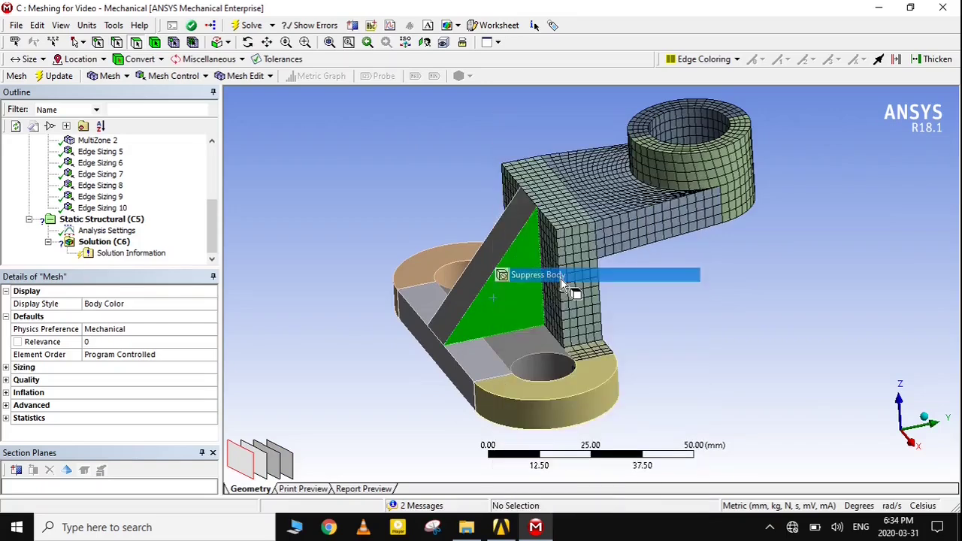
click(455, 338)
right_click(454, 338)
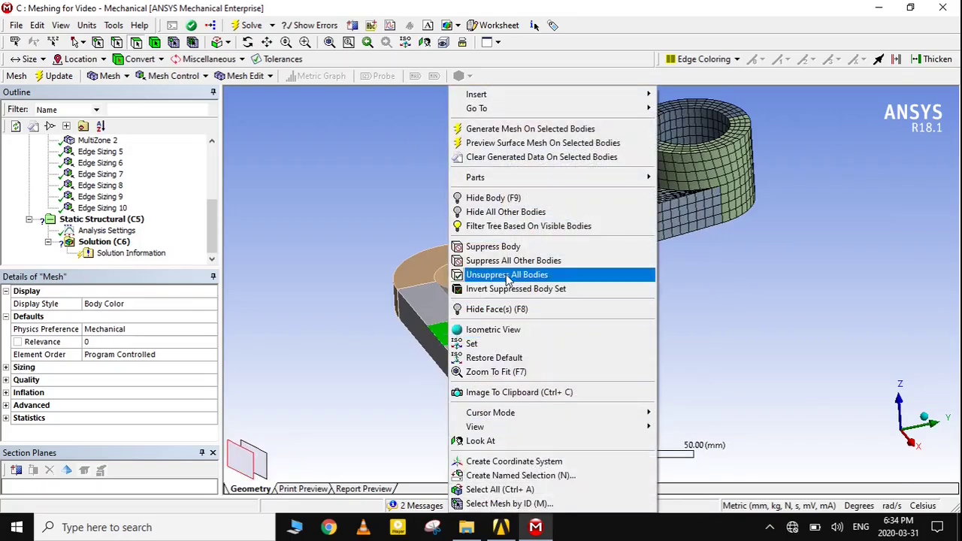
middle_drag(422, 265, 688, 333)
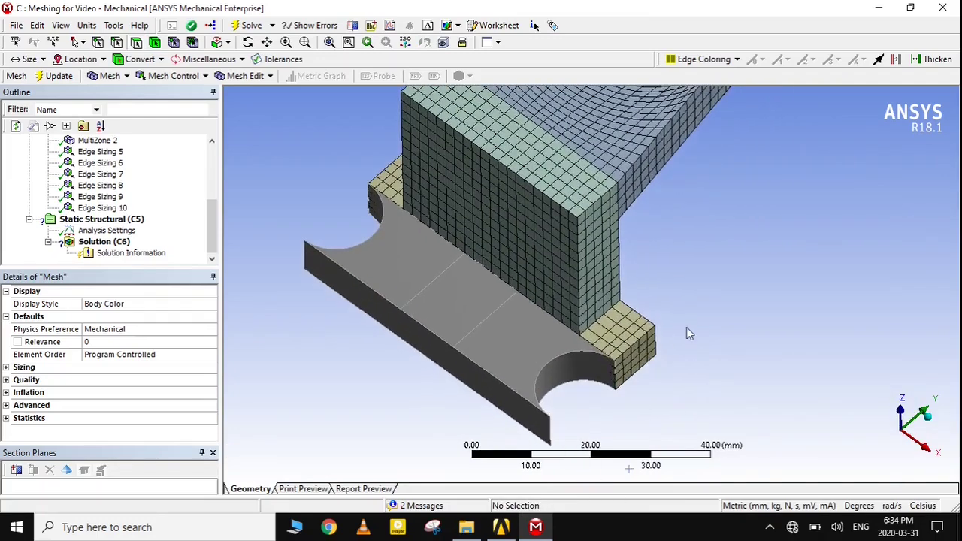
Add an edge sizing scoped to the two upper semicircular hole edges of the central base plate
scroll(112, 195, up, 3)
right_click(67, 140)
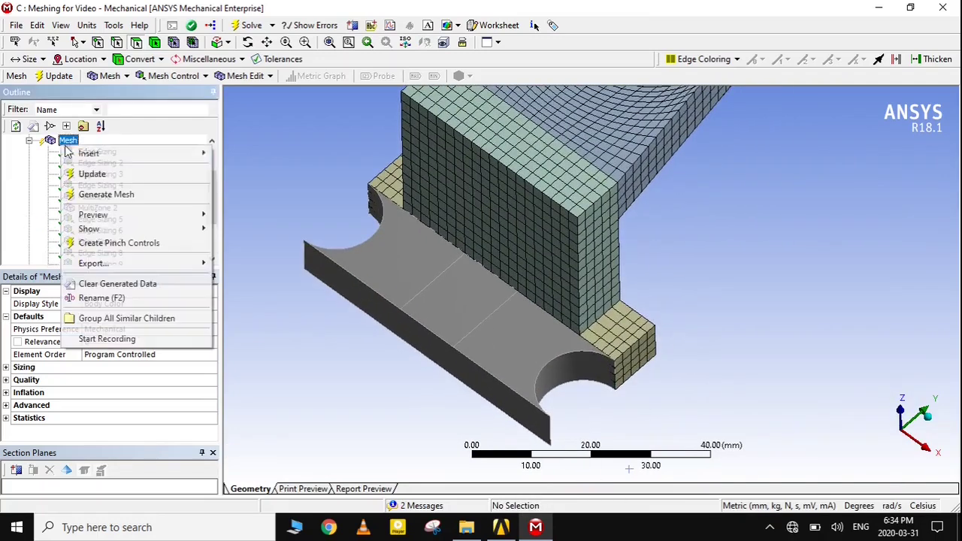
mouse_move(110, 160)
click(267, 175)
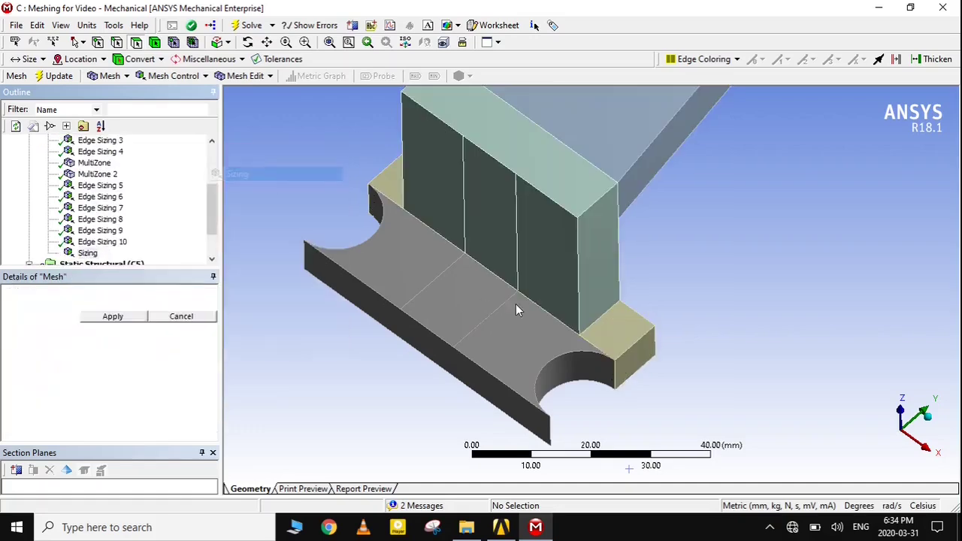
click(544, 368)
ctrl+click(377, 235)
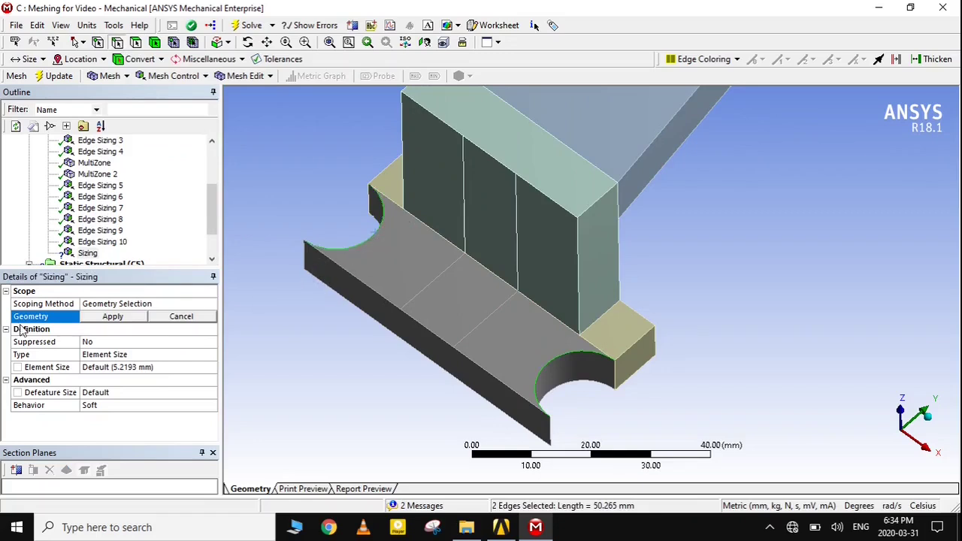
click(113, 316)
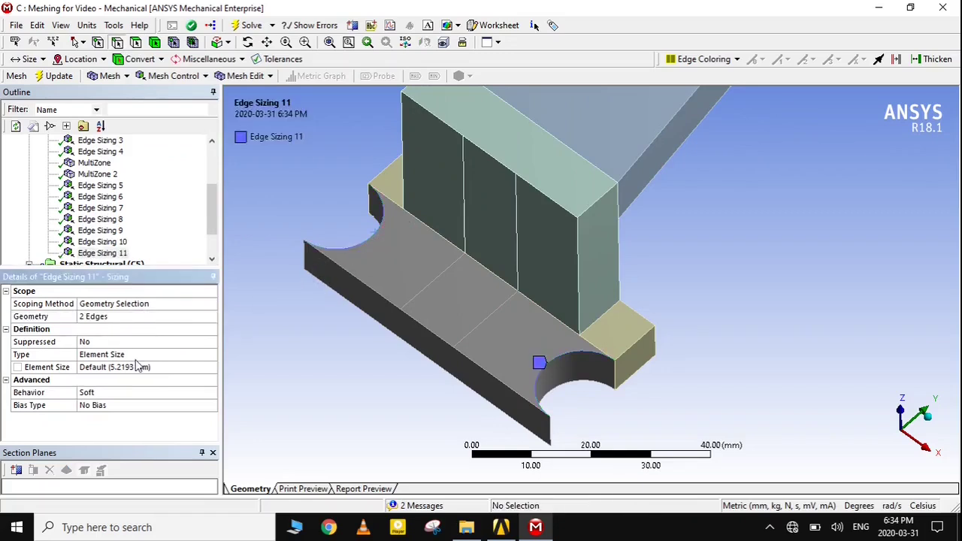
Define the semicircular edge sizing by Number of Divisions with 20 divisions
click(139, 354)
click(143, 368)
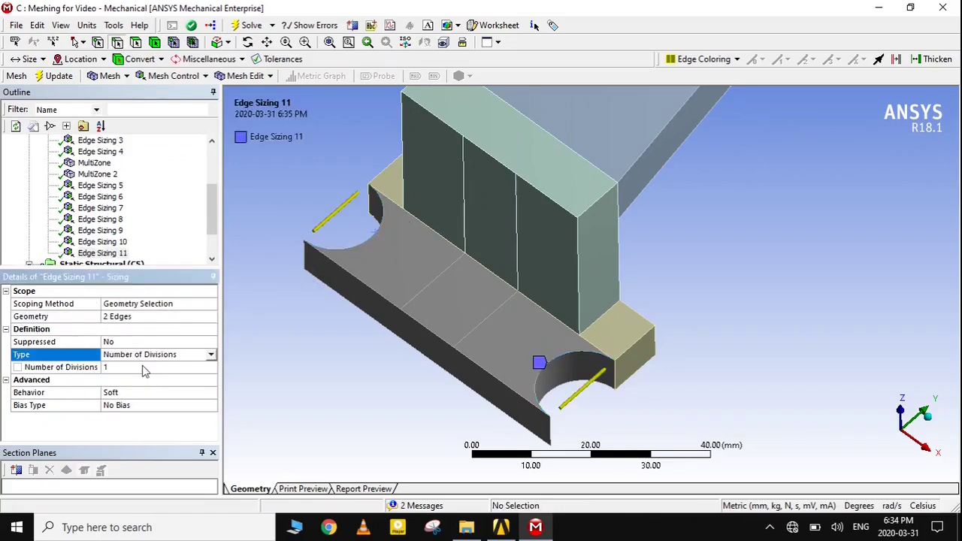
click(145, 367)
key(Return)
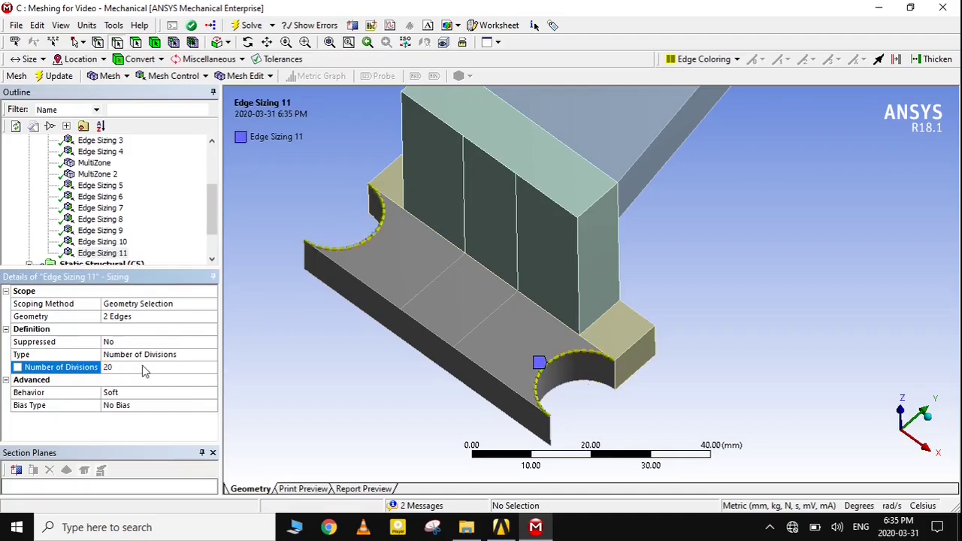
scroll(112, 252, up, 2)
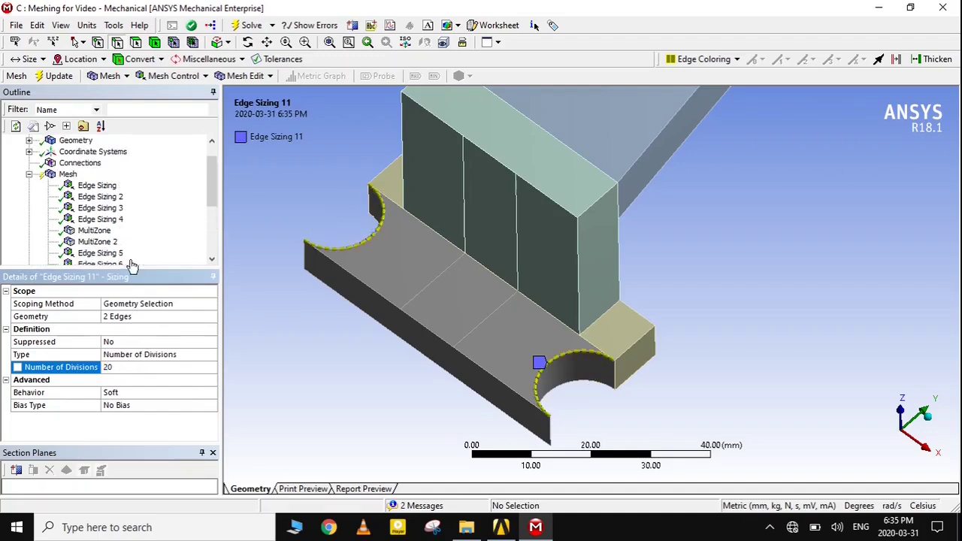
Add a mesh method scoped to the central base plate body and set it to MultiZone
double_click(152, 393)
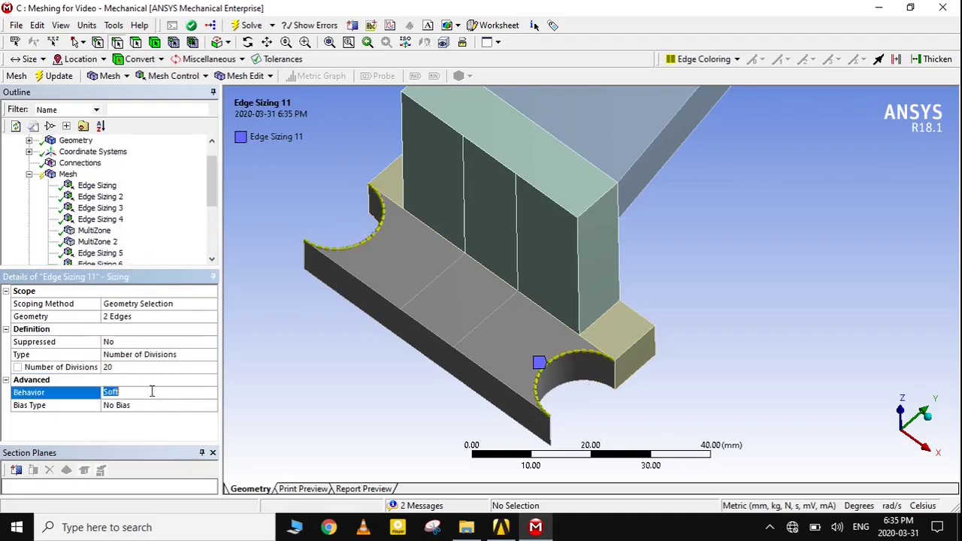
right_click(66, 174)
mouse_move(85, 180)
click(242, 182)
click(440, 314)
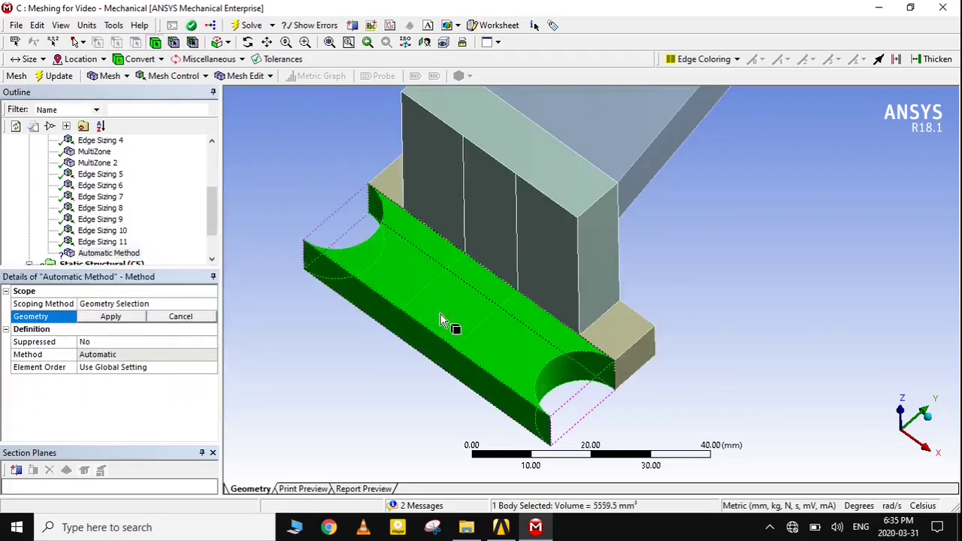
click(110, 316)
click(146, 354)
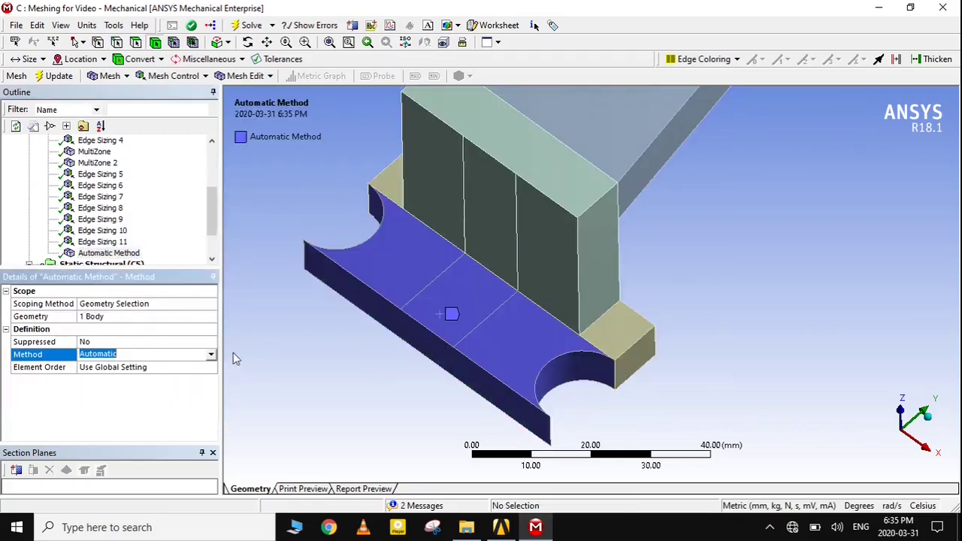
click(211, 357)
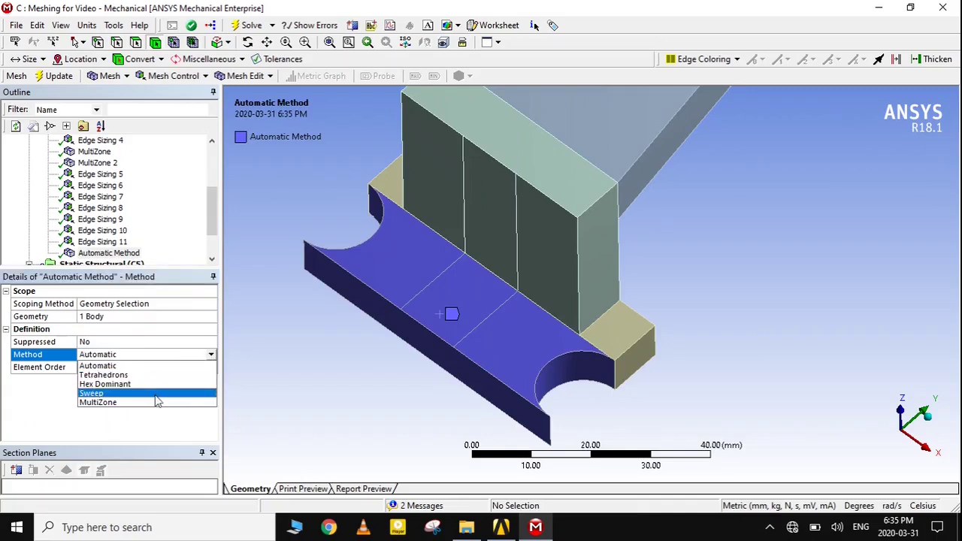
click(150, 402)
Set the base plate's MultiZone surface mesh method to Pave and its free mesh type to Hexa Core
scroll(168, 383, down, 2)
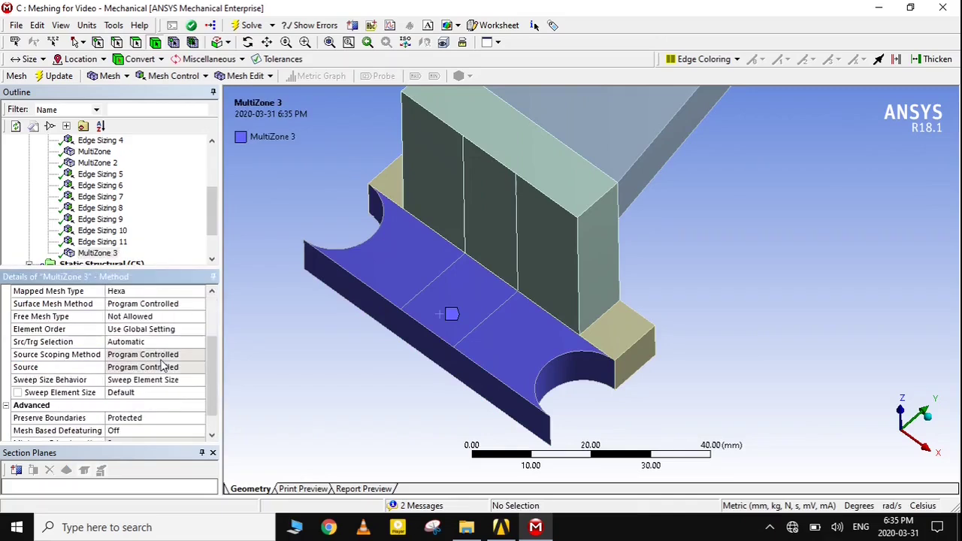
scroll(162, 364, up, 1)
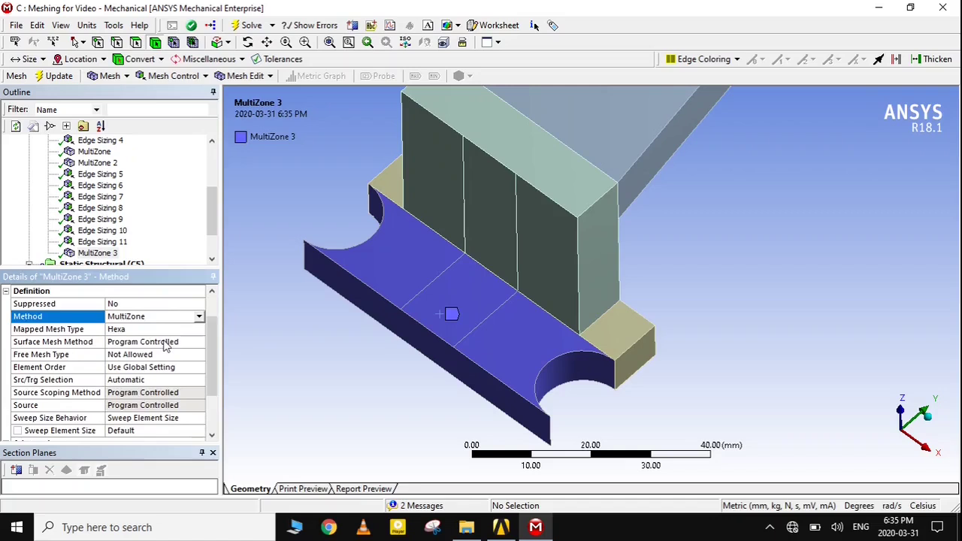
click(166, 344)
click(199, 342)
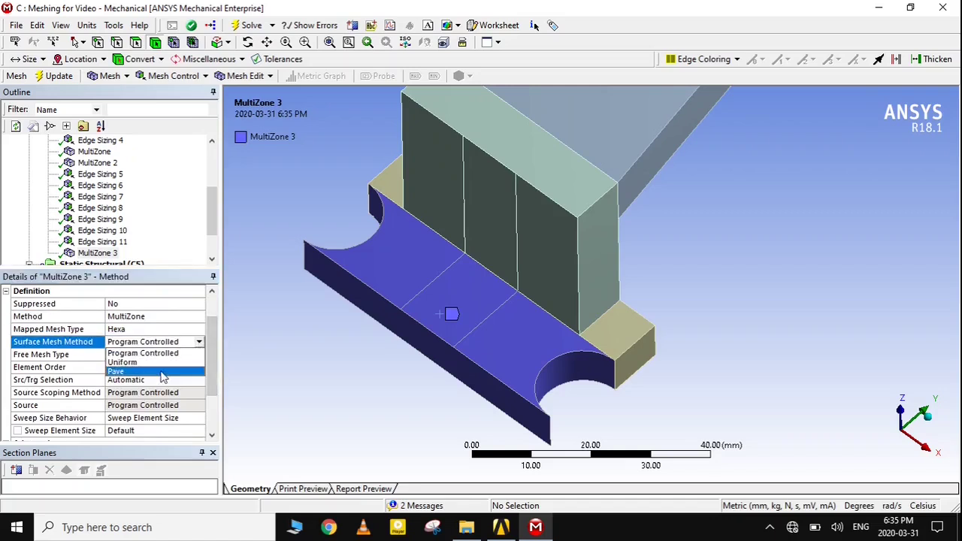
click(161, 371)
click(150, 354)
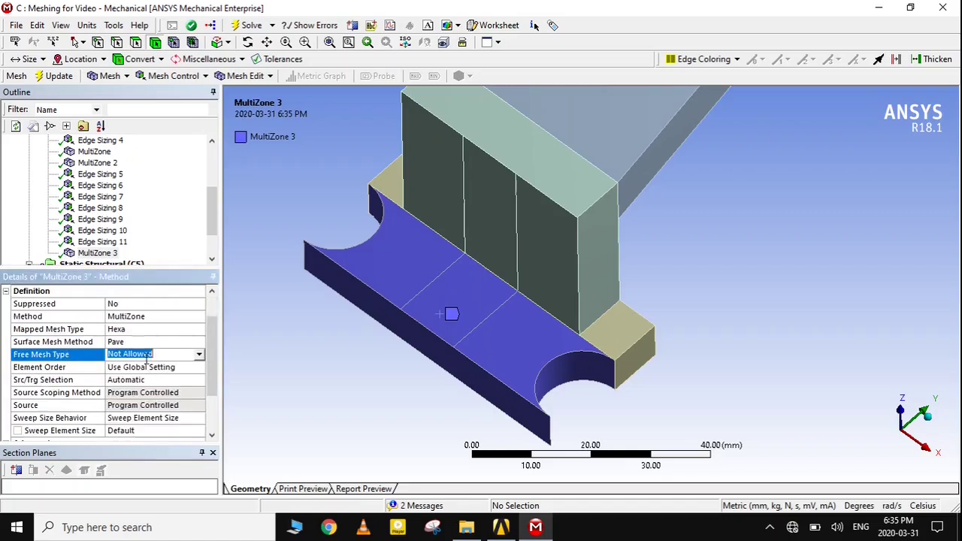
click(199, 354)
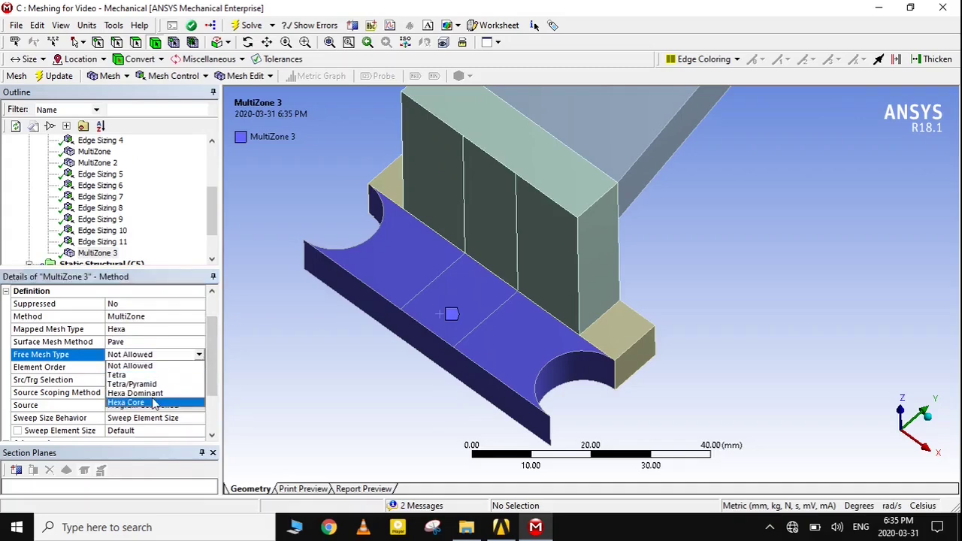
click(128, 402)
Switch the base plate's MultiZone to Manual Source and assign the two semicircular hole faces as its source
scroll(157, 376, down, 1)
scroll(150, 364, down, 1)
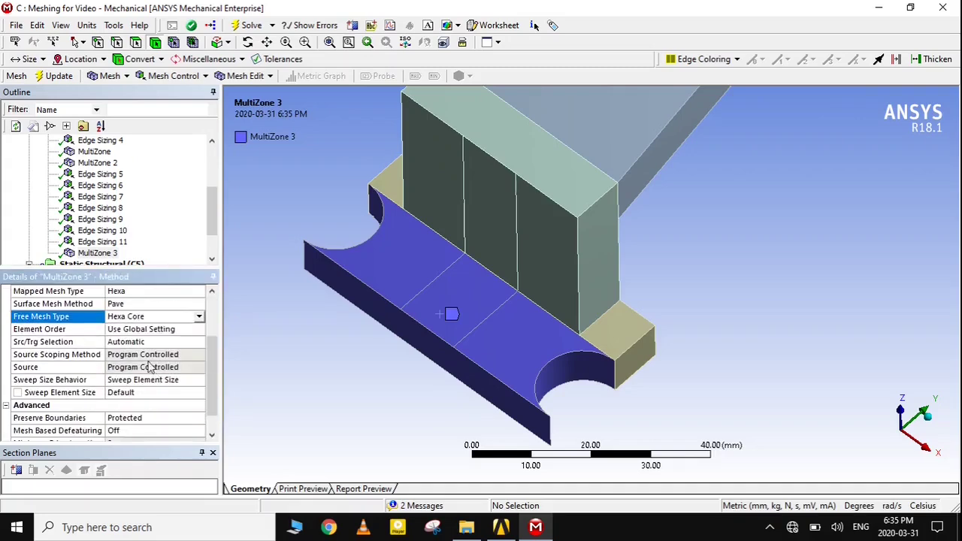
click(132, 342)
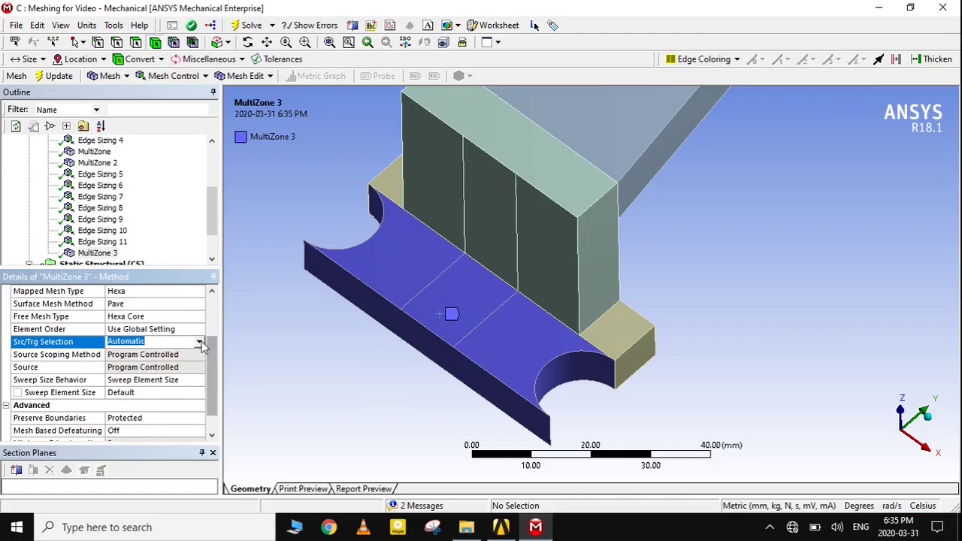
click(199, 342)
click(151, 362)
scroll(144, 361, down, 1)
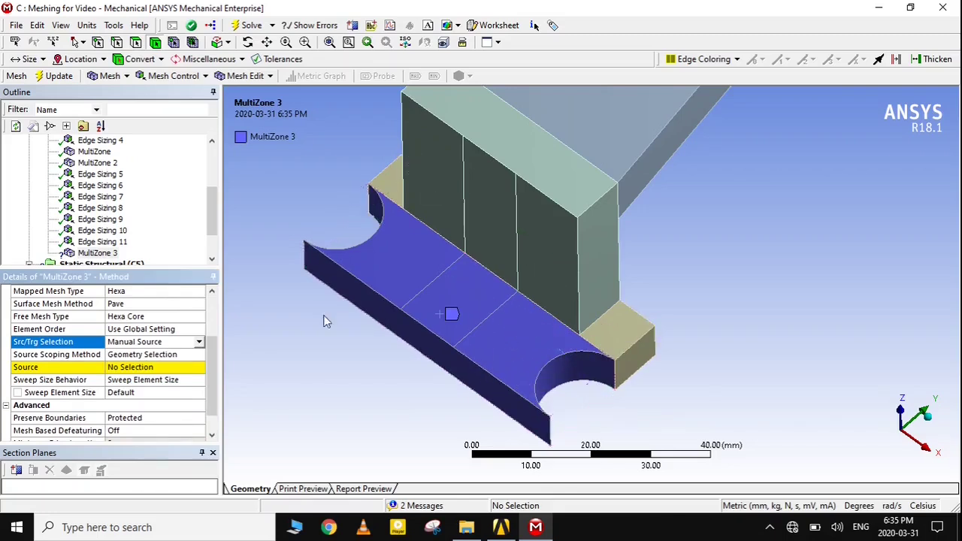
click(139, 368)
click(583, 386)
middle_drag(584, 387, 363, 340)
ctrl+click(363, 229)
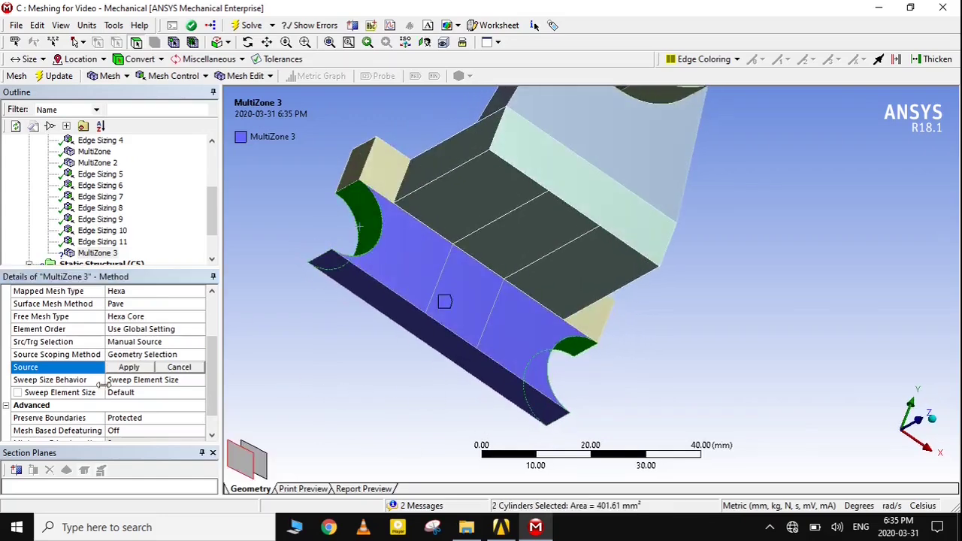
click(129, 367)
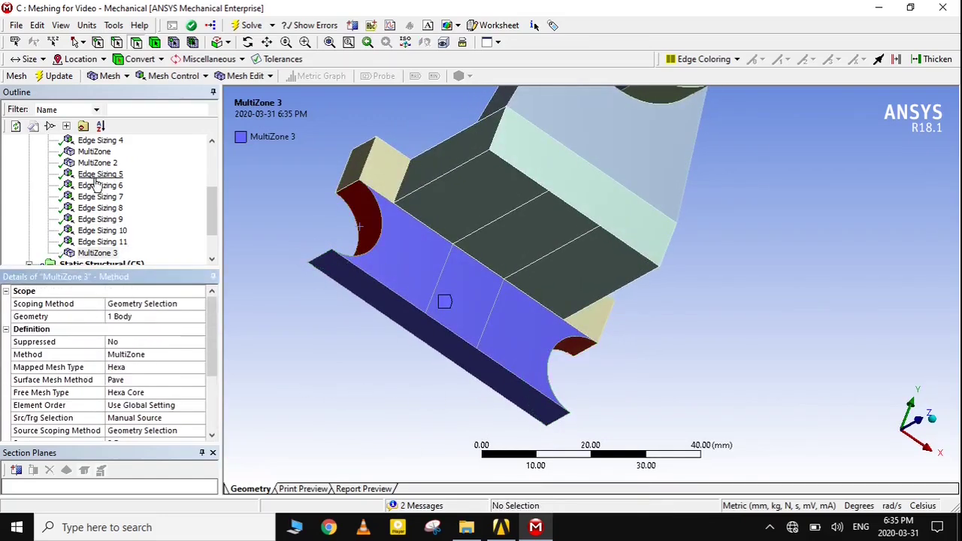
Generate the mesh with the base plate's MultiZone method and inspect the meshed plate
scroll(98, 191, up, 3)
right_click(66, 198)
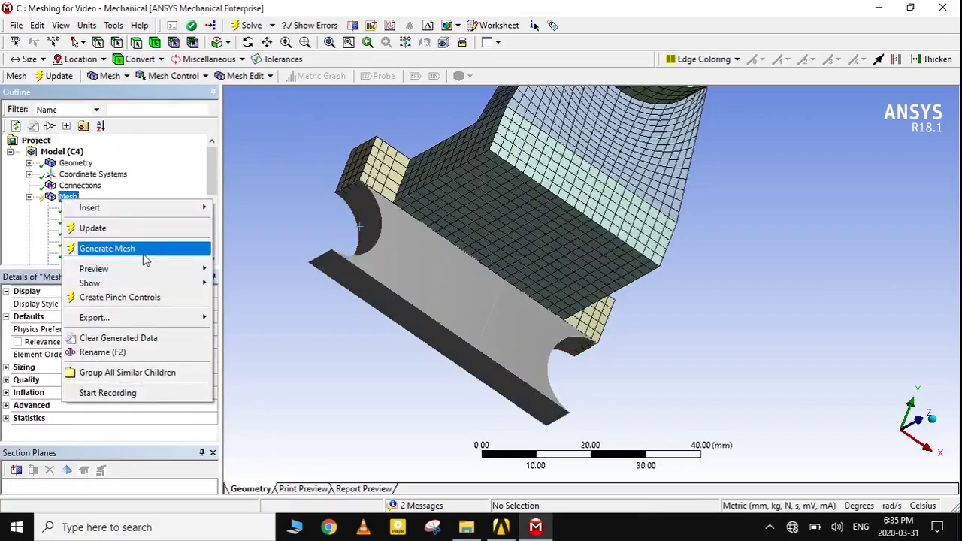
click(108, 247)
middle_drag(560, 304, 635, 337)
scroll(631, 337, up, 2)
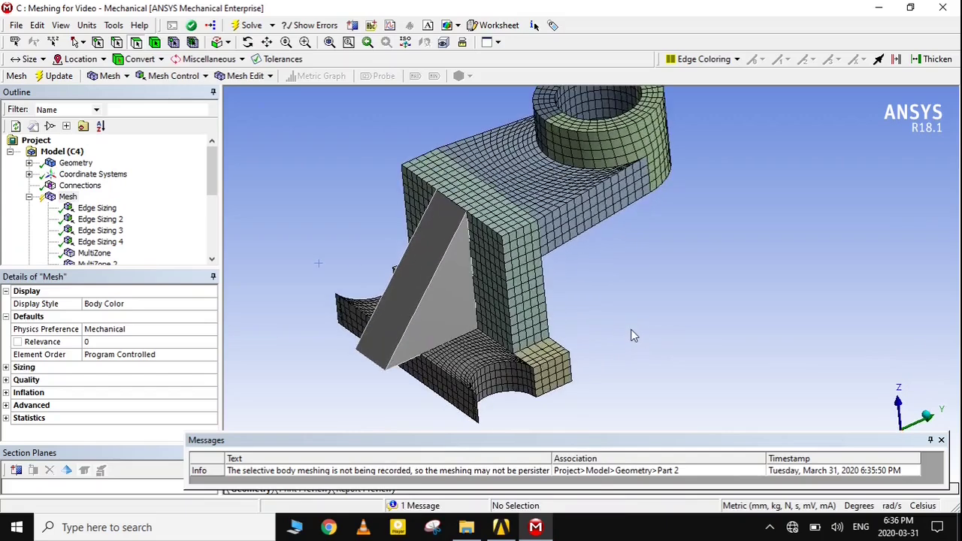
scroll(631, 336, up, 2)
scroll(632, 331, down, 1)
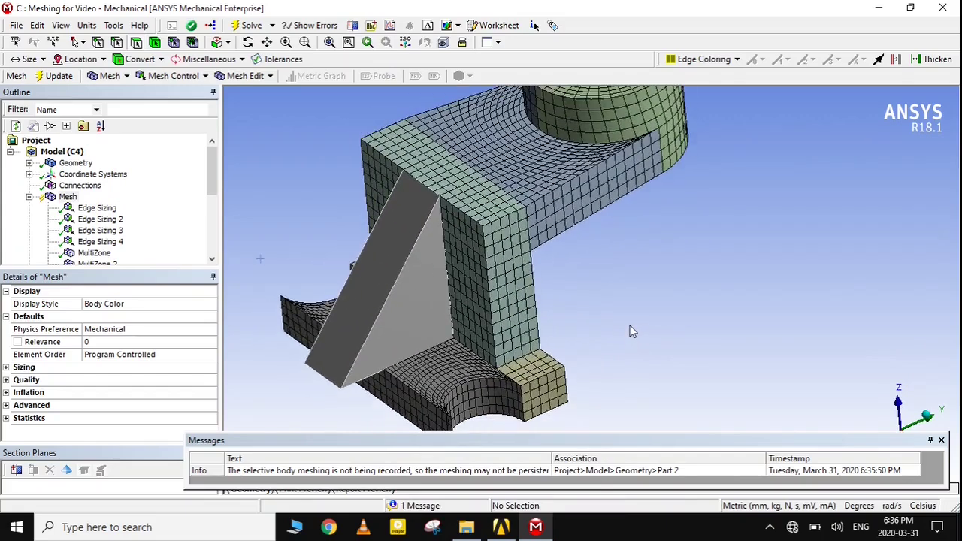
Add a mesh method scoped to the triangular rib body and set it to MultiZone
scroll(168, 248, down, 5)
scroll(168, 248, up, 4)
right_click(52, 167)
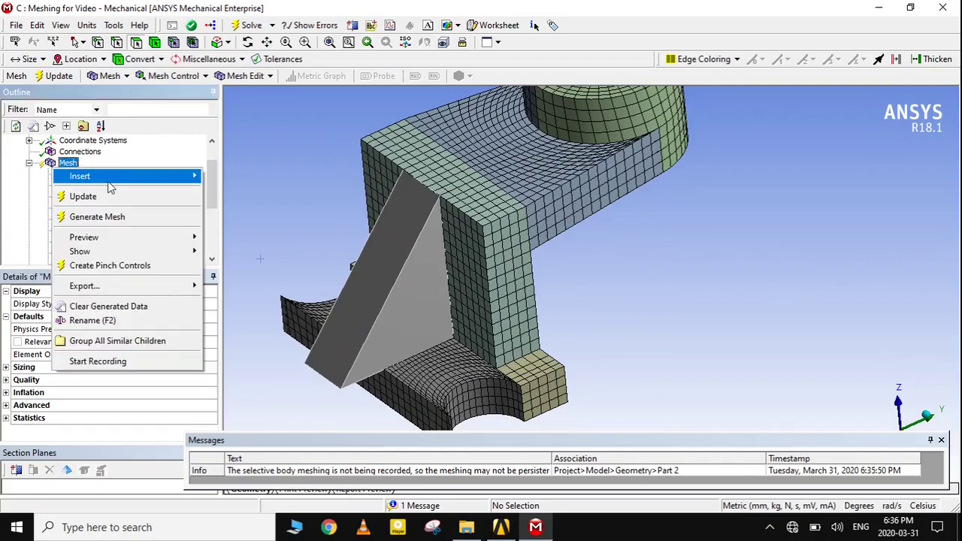
mouse_move(90, 173)
click(237, 174)
click(383, 287)
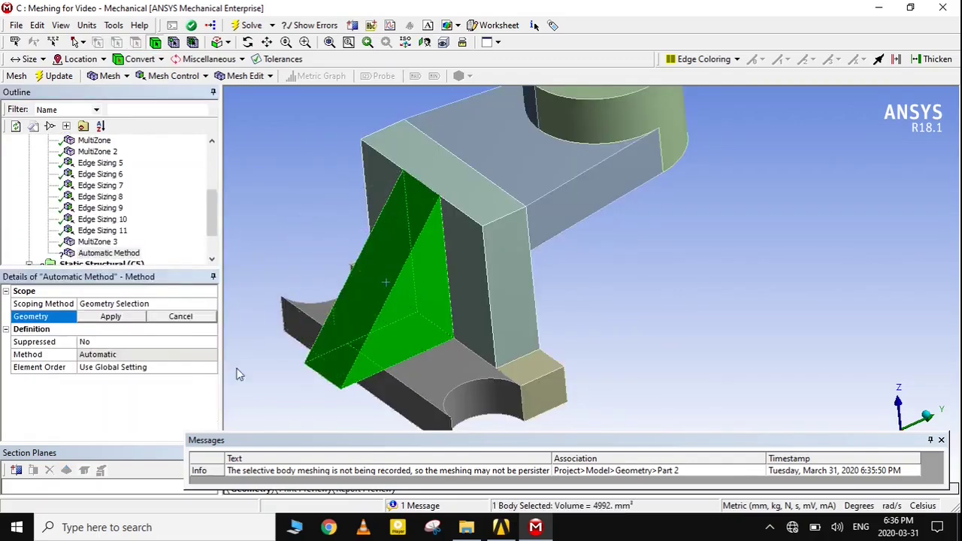
click(111, 316)
click(150, 367)
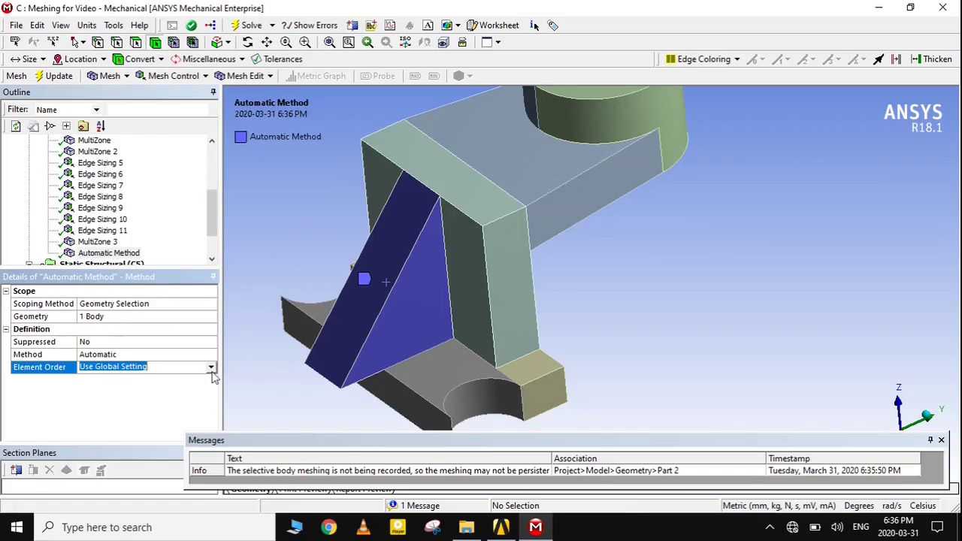
click(210, 366)
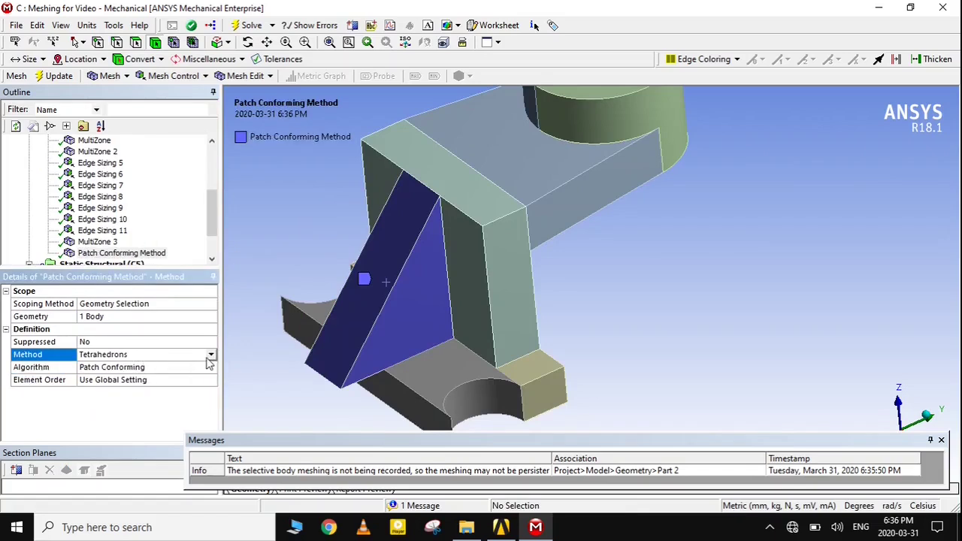
click(211, 356)
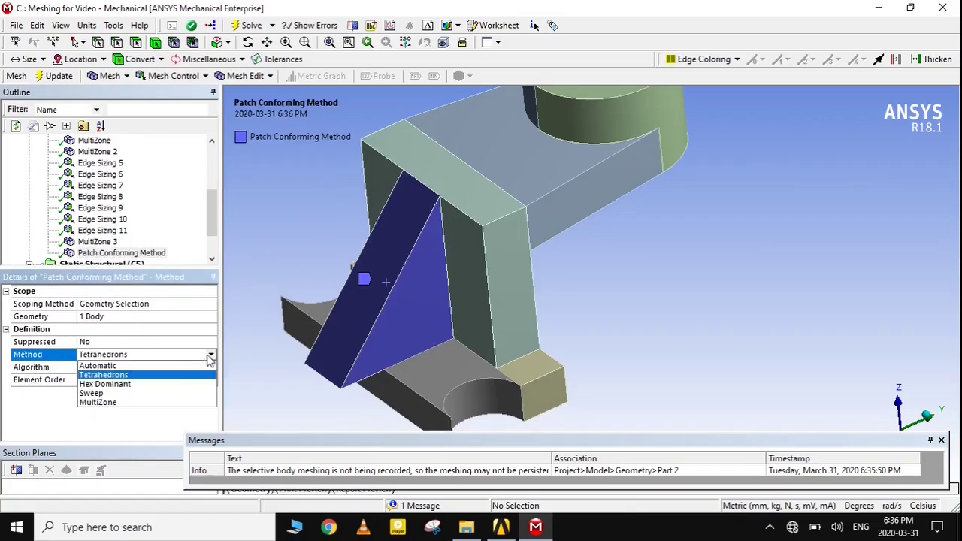
click(154, 400)
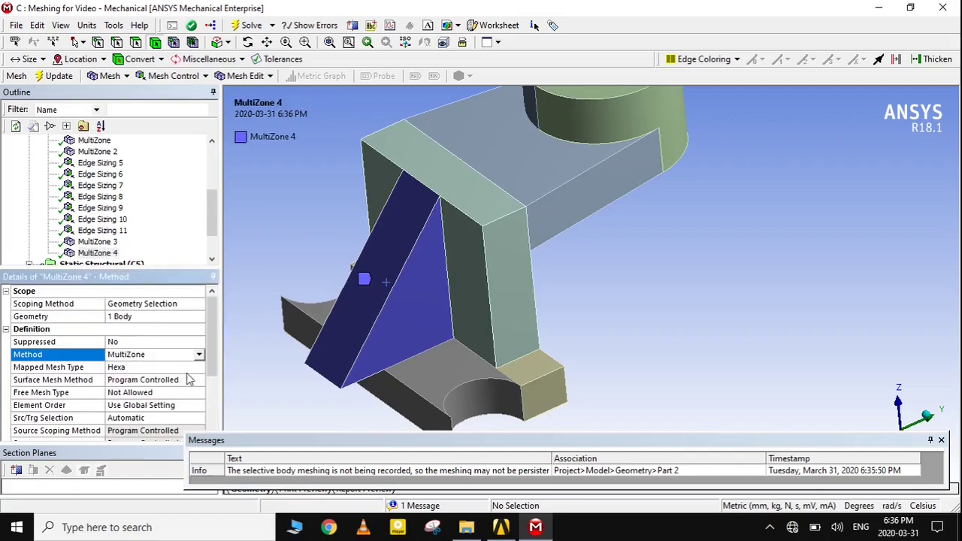
Set the rib's MultiZone surface mesh method to Pave and its free mesh type to Hexa Core
click(192, 382)
click(201, 384)
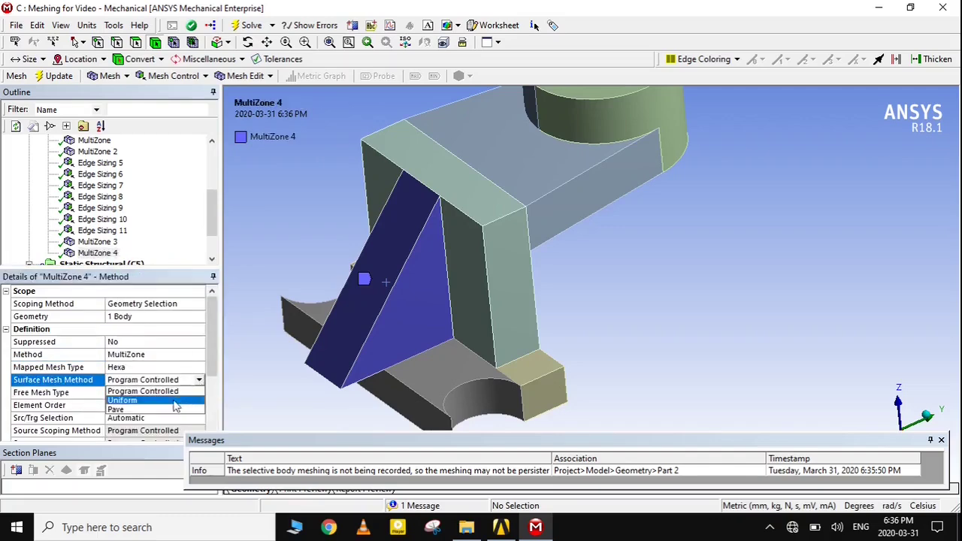
click(150, 411)
scroll(158, 386, down, 1)
click(165, 355)
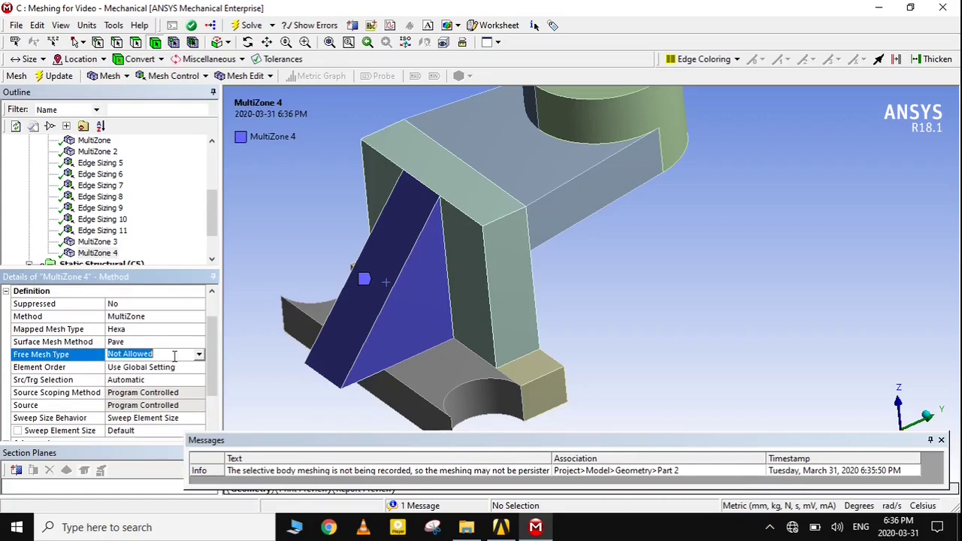
click(200, 357)
click(143, 415)
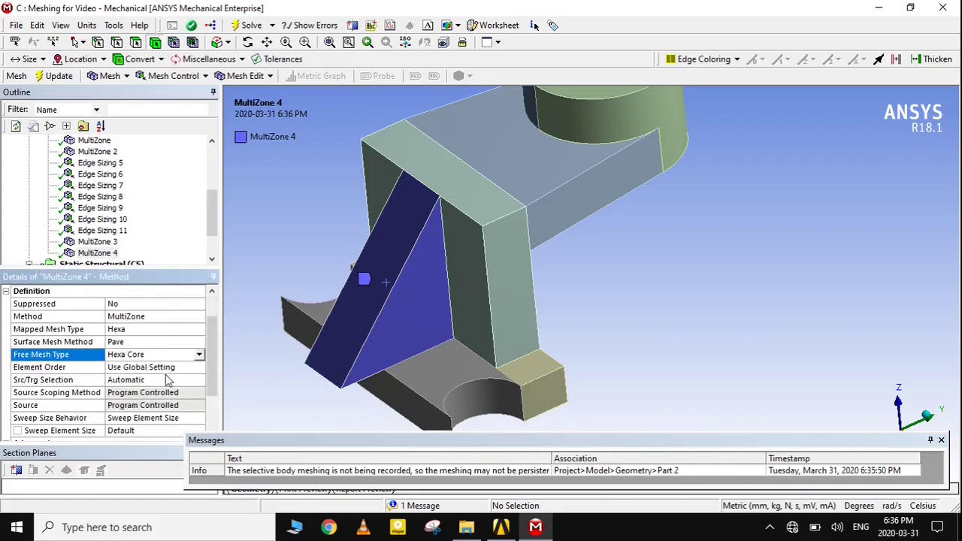
Switch the rib's MultiZone to Manual Source and assign the rib's sloped face as its source
click(167, 380)
click(199, 382)
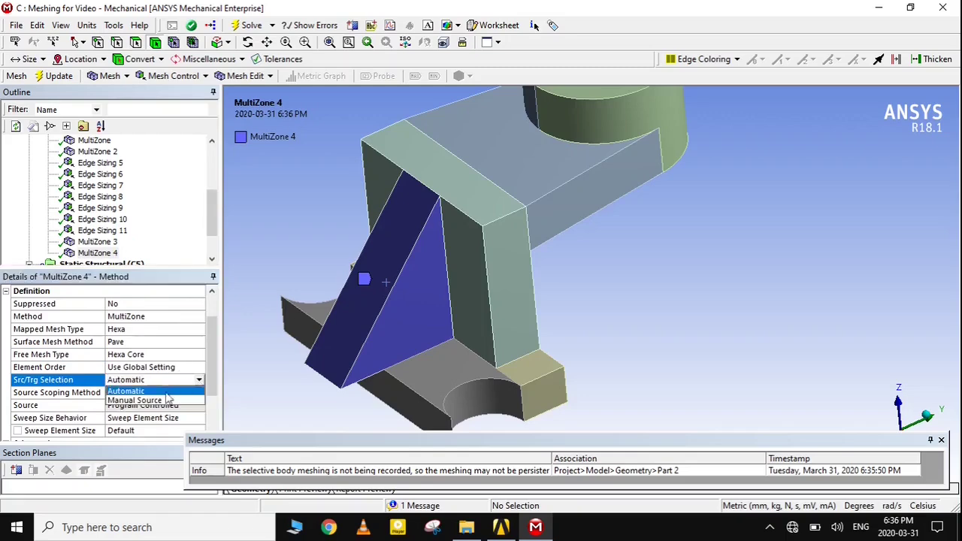
click(154, 400)
click(150, 368)
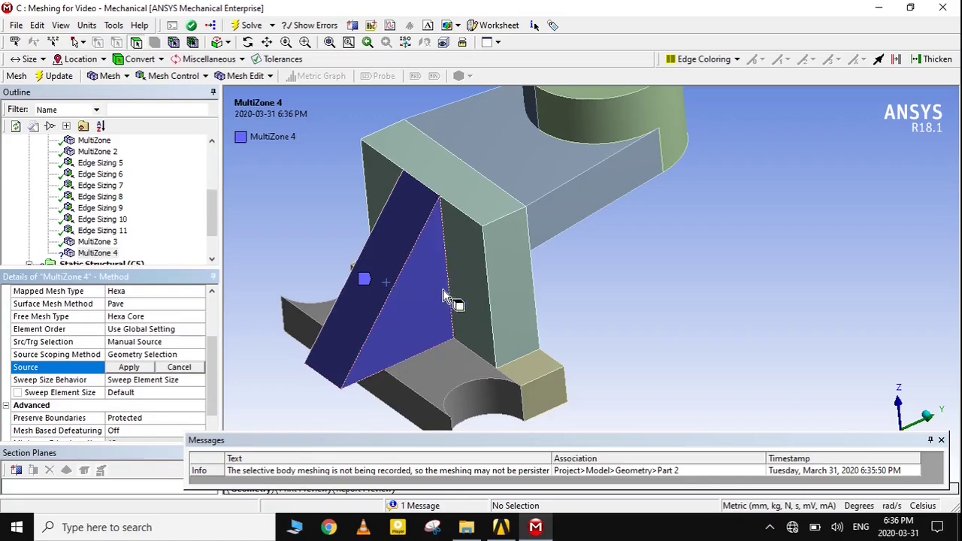
click(371, 292)
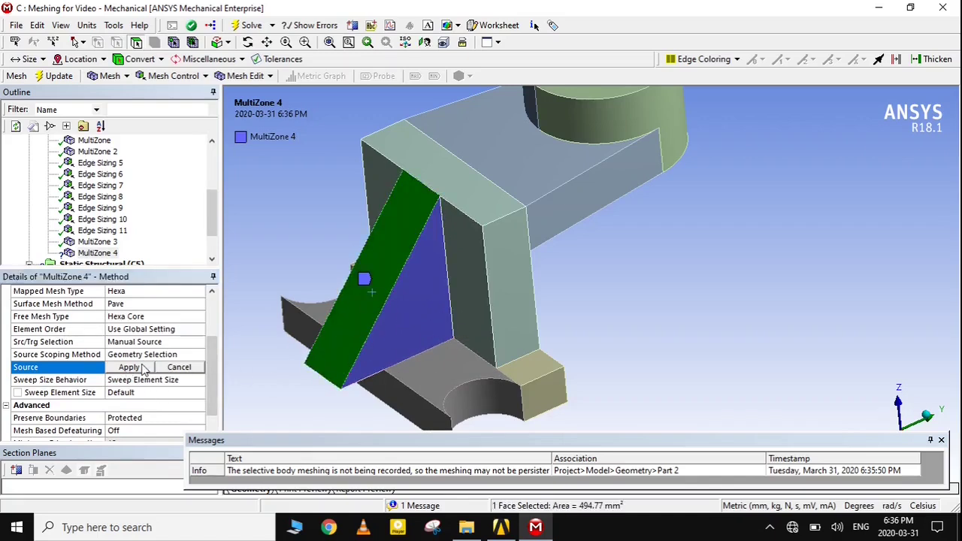
click(129, 367)
scroll(143, 364, down, 3)
scroll(143, 364, up, 3)
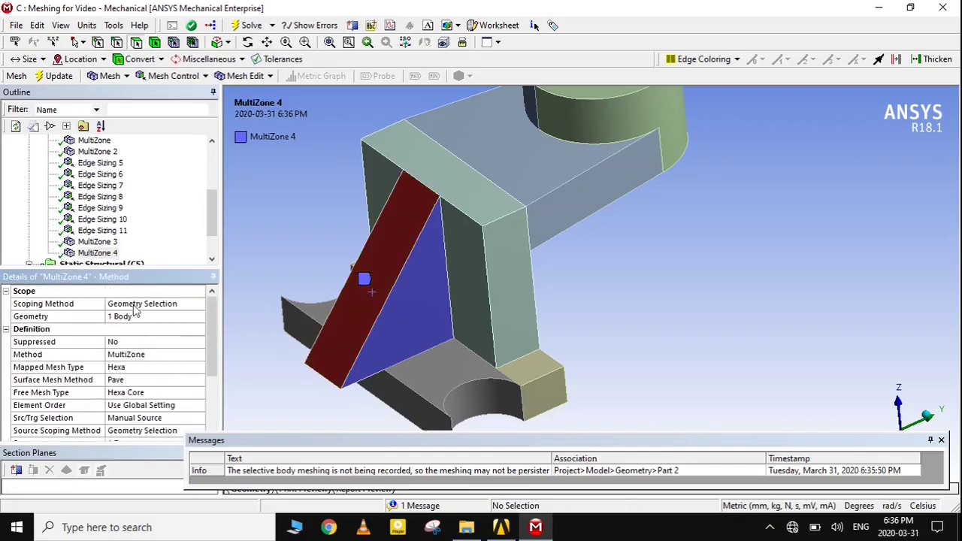
Generate the mesh with the rib's MultiZone method and fit the whole bracket in the view
scroll(101, 212, up, 5)
right_click(68, 185)
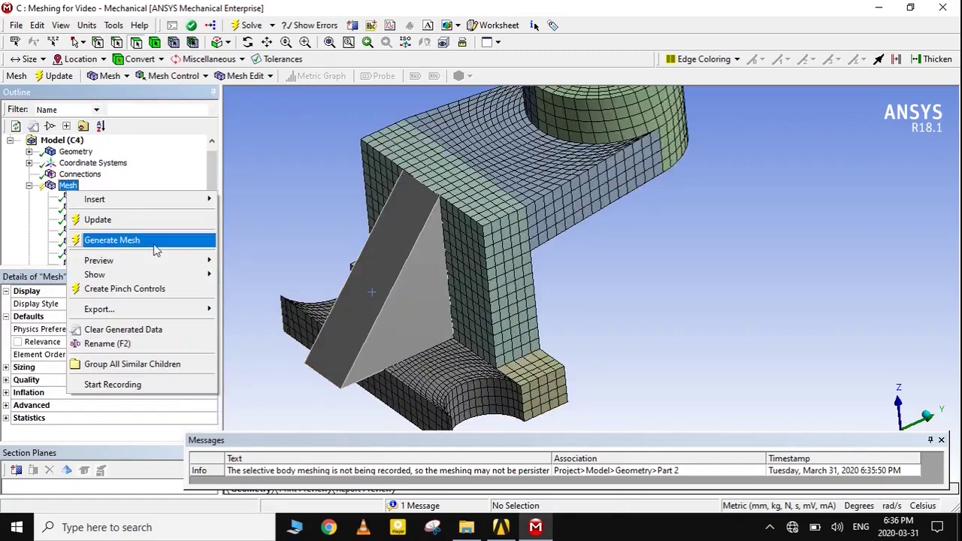
click(155, 239)
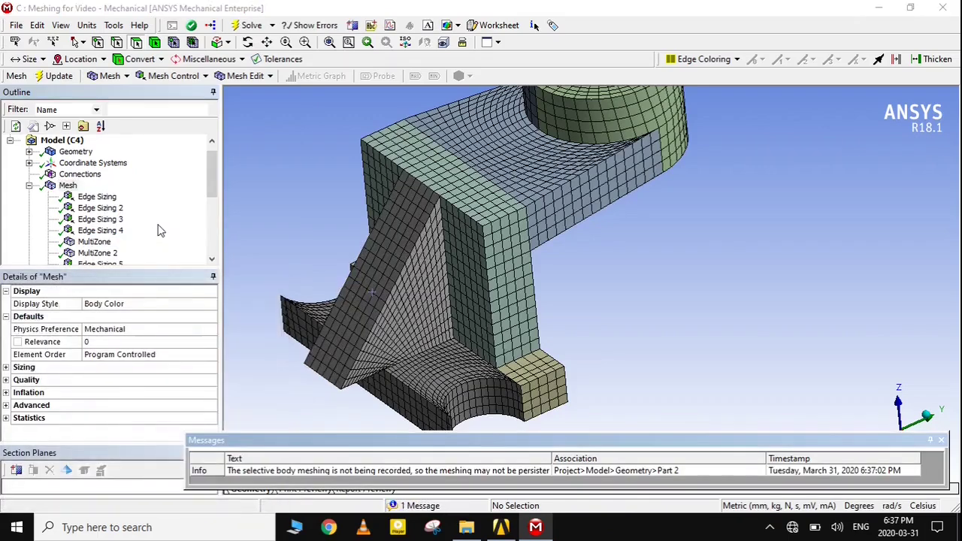
key(F7)
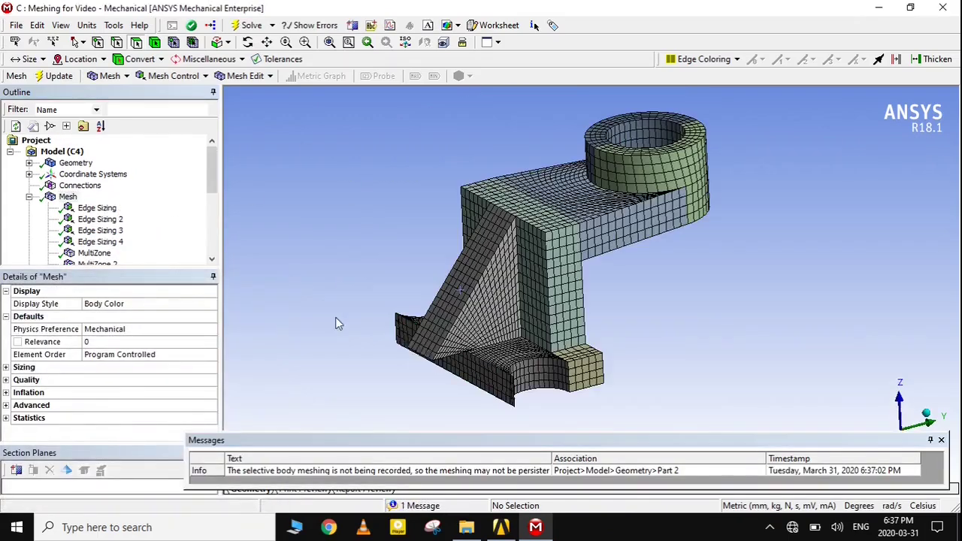
Unsuppress all bodies to bring back the remaining base bodies around the meshed plate
click(453, 324)
right_click(459, 318)
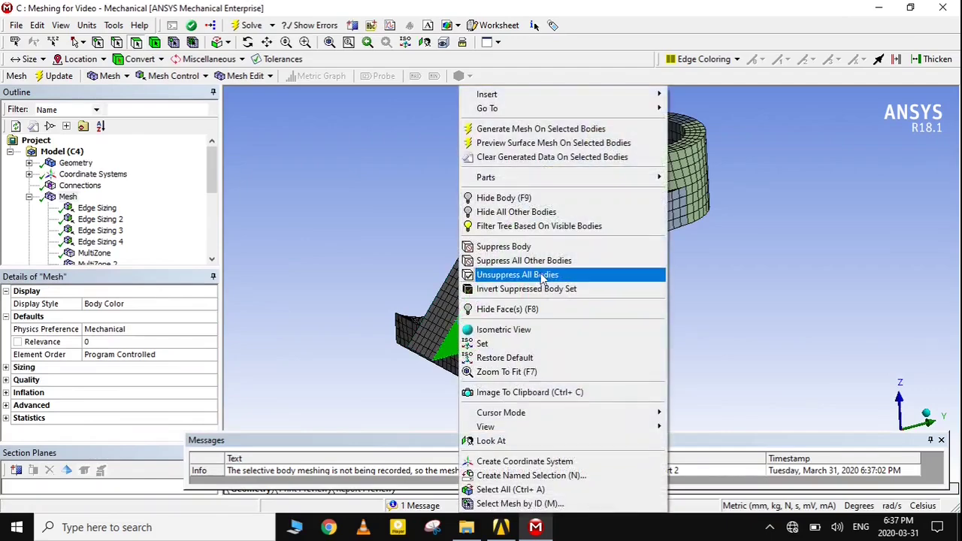
click(542, 275)
middle_drag(606, 213, 654, 305)
click(657, 311)
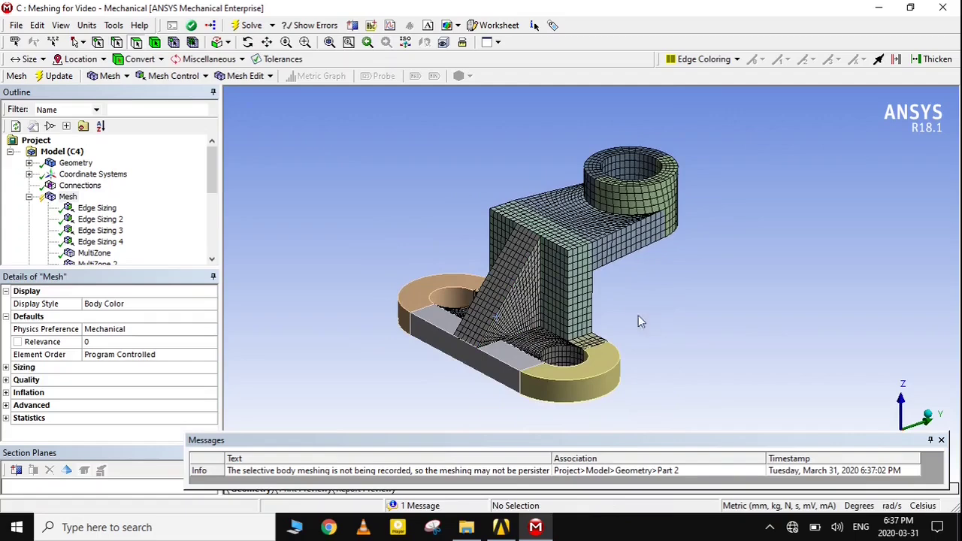
Suppress the two rounded end bodies of the base
click(587, 371)
ctrl+click(419, 294)
right_click(417, 294)
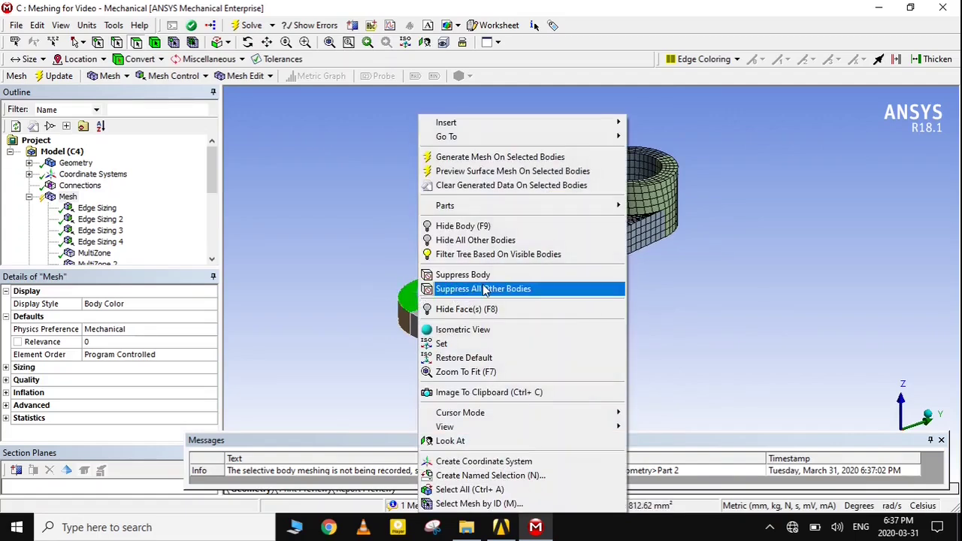
click(458, 275)
Generate the mesh for the unmeshed straight base body in front of the rib
scroll(563, 383, up, 3)
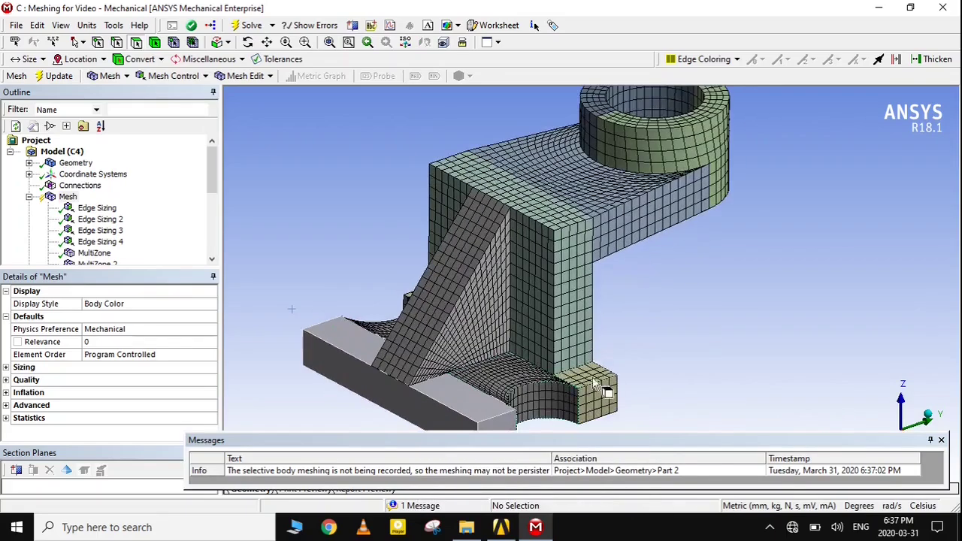
right_click(75, 235)
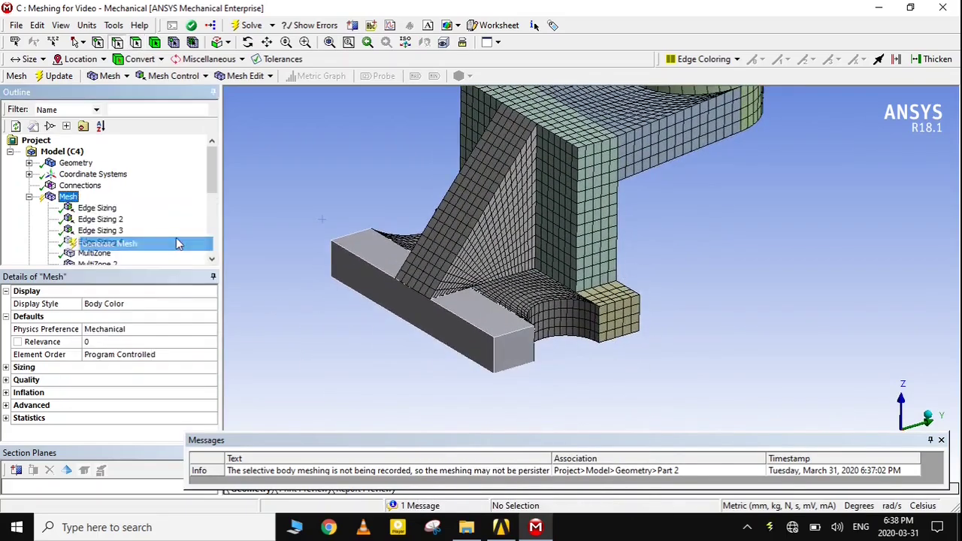
click(173, 242)
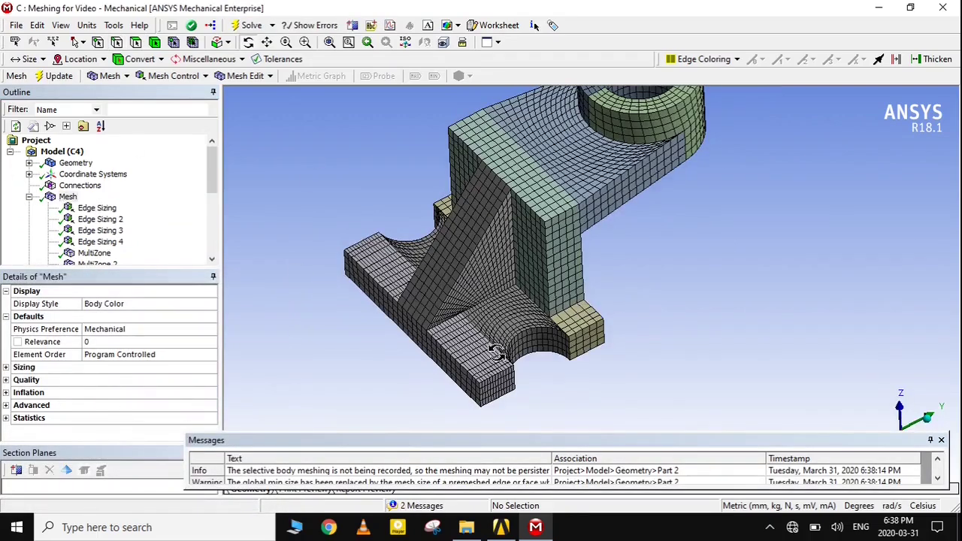
Unsuppress all bodies to bring back the base's two rounded ends
click(446, 298)
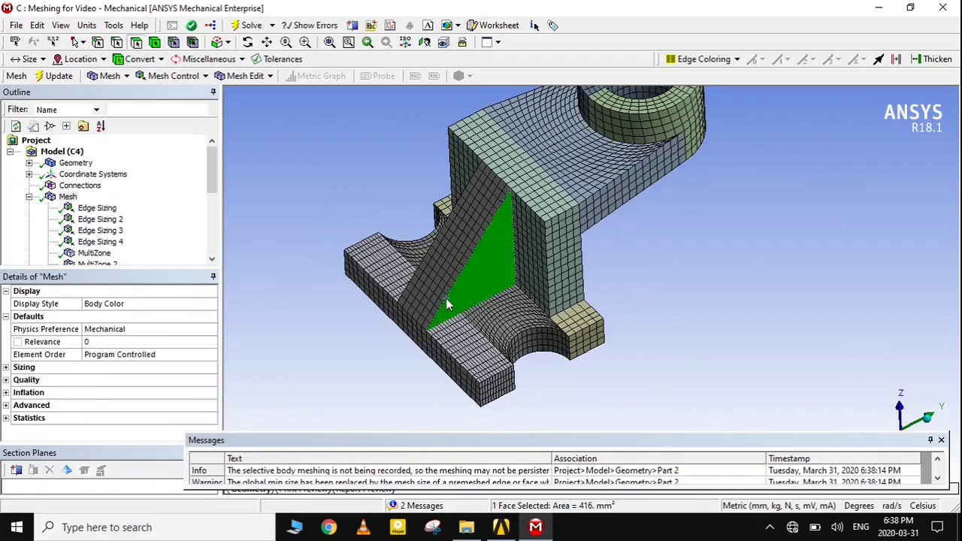
right_click(446, 298)
click(546, 275)
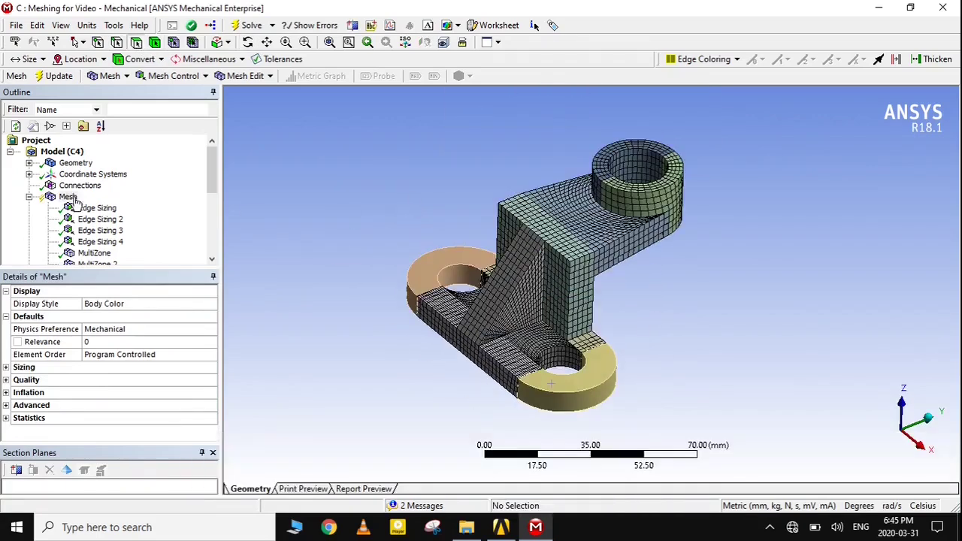
Insert a new mesh sizing and select the upper inner and outer arc edges of the two rounded base ends
right_click(46, 195)
mouse_move(118, 201)
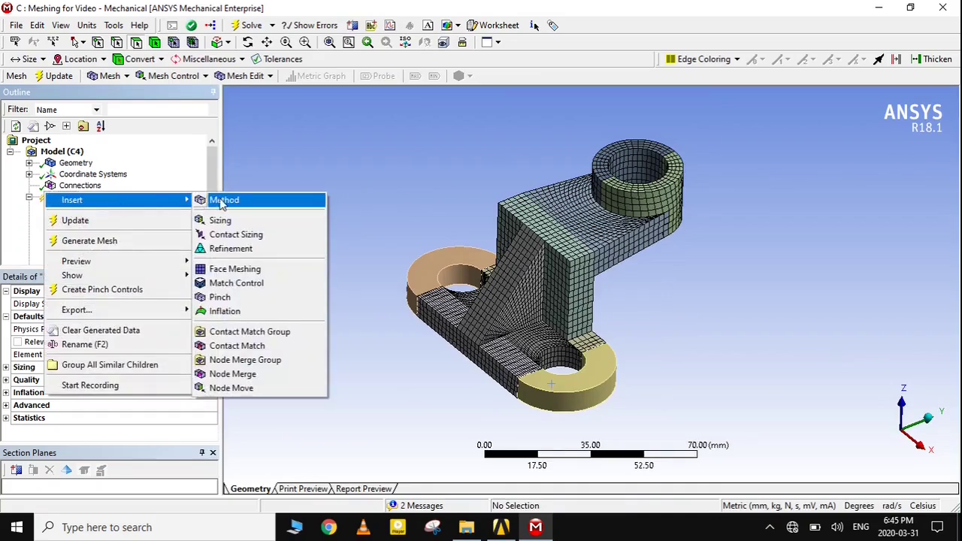
click(221, 221)
middle_drag(575, 327, 688, 336)
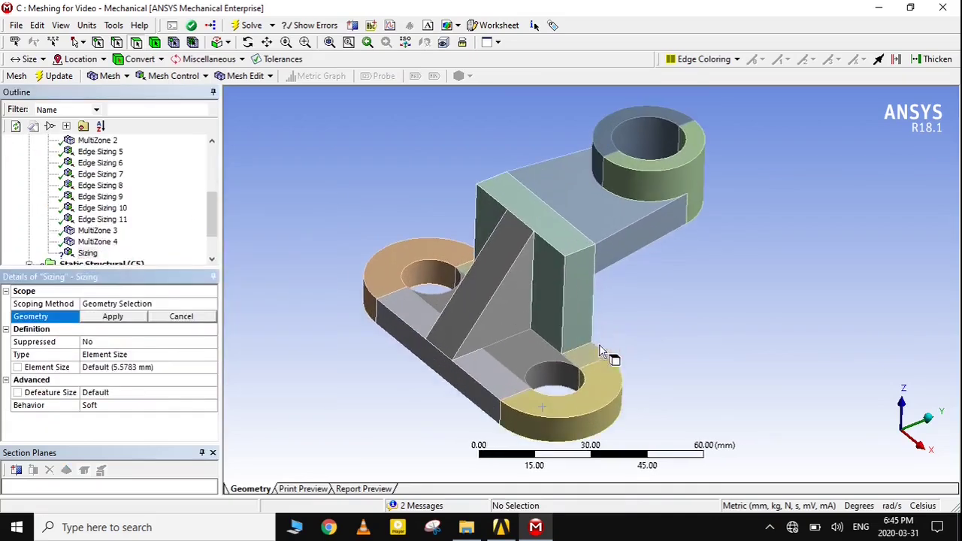
scroll(651, 338, up, 3)
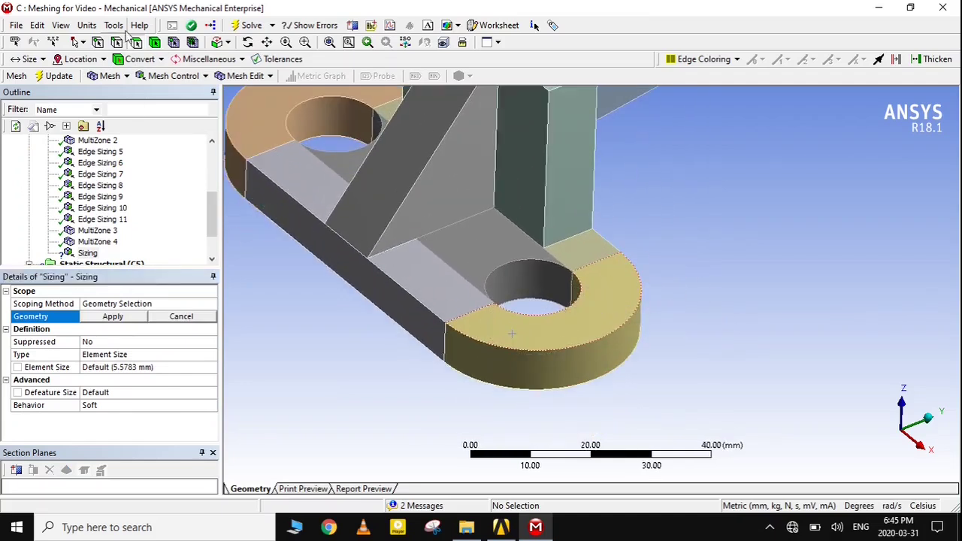
click(555, 313)
ctrl+click(308, 112)
ctrl+click(290, 132)
ctrl+click(248, 105)
Add the arc edges on the underside of both rounded ends and apply the selection to the sizing
middle_drag(388, 208, 536, 339)
ctrl+click(473, 308)
ctrl+click(481, 315)
scroll(613, 285, down, 1)
scroll(613, 285, down, 1)
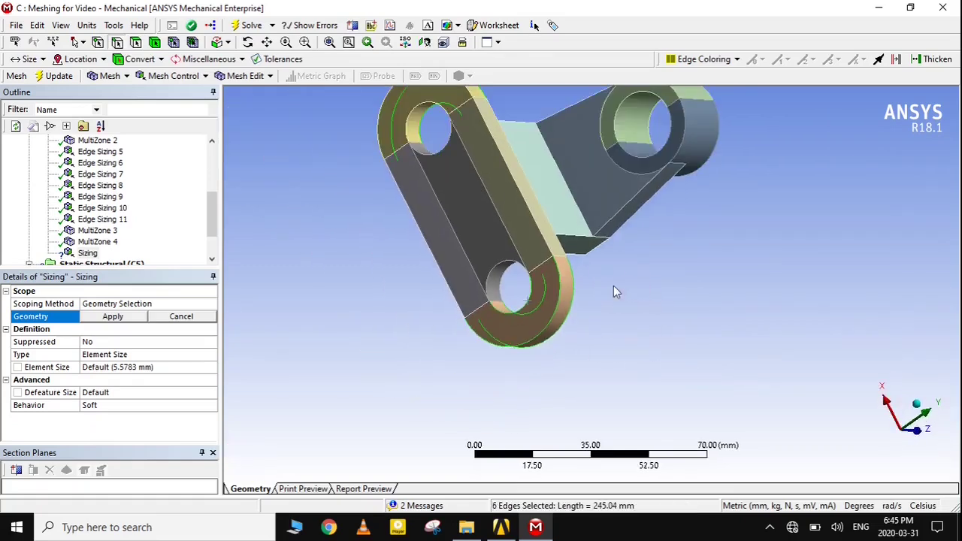
ctrl+click(423, 111)
ctrl+click(458, 162)
middle_drag(459, 174, 689, 297)
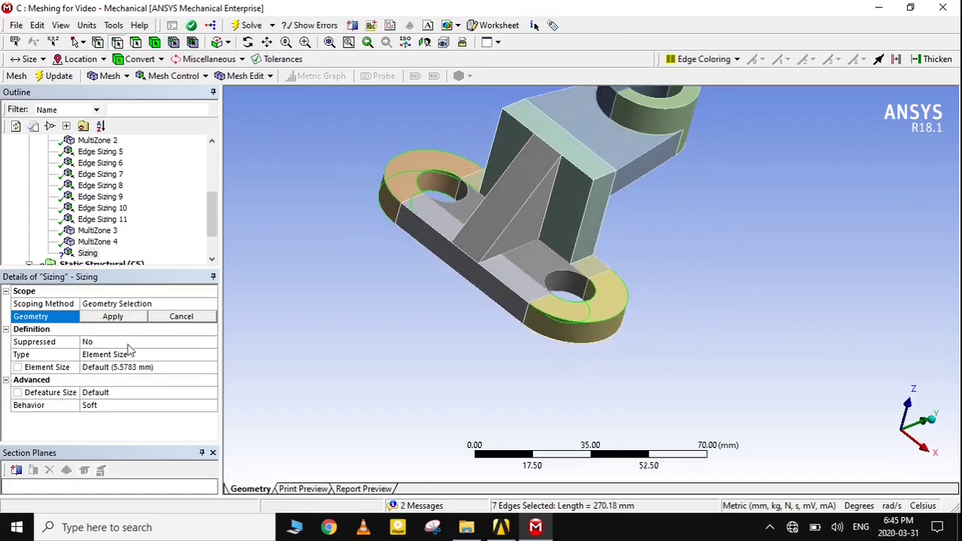
click(113, 316)
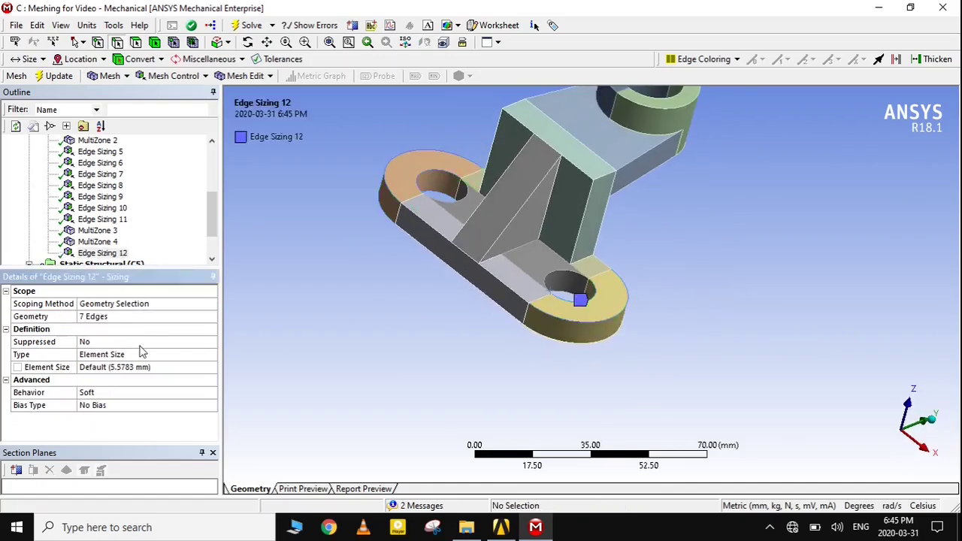
Reopen the new edge sizing's geometry and add the missing arc edge so that it covers eight edges
scroll(431, 345, up, 2)
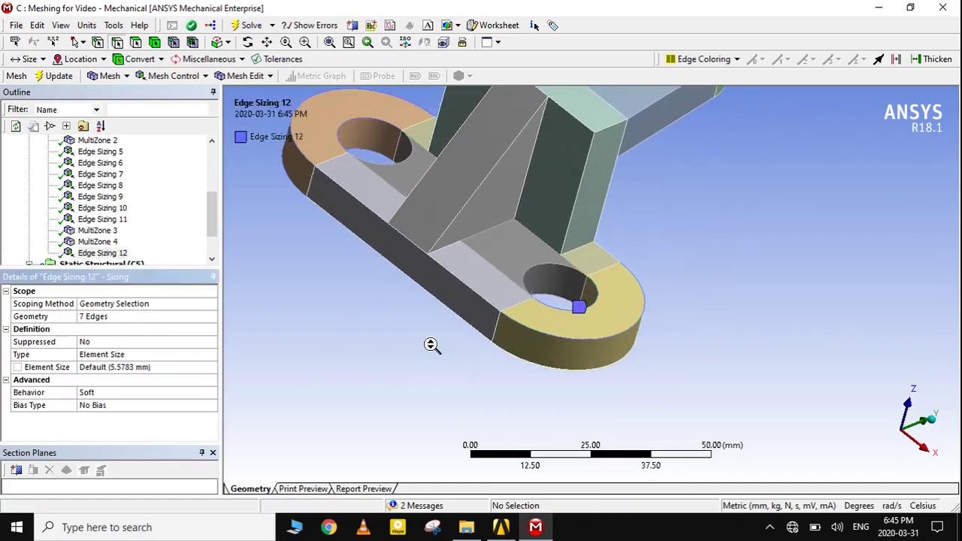
click(96, 316)
middle_drag(569, 381, 736, 296)
ctrl+click(659, 312)
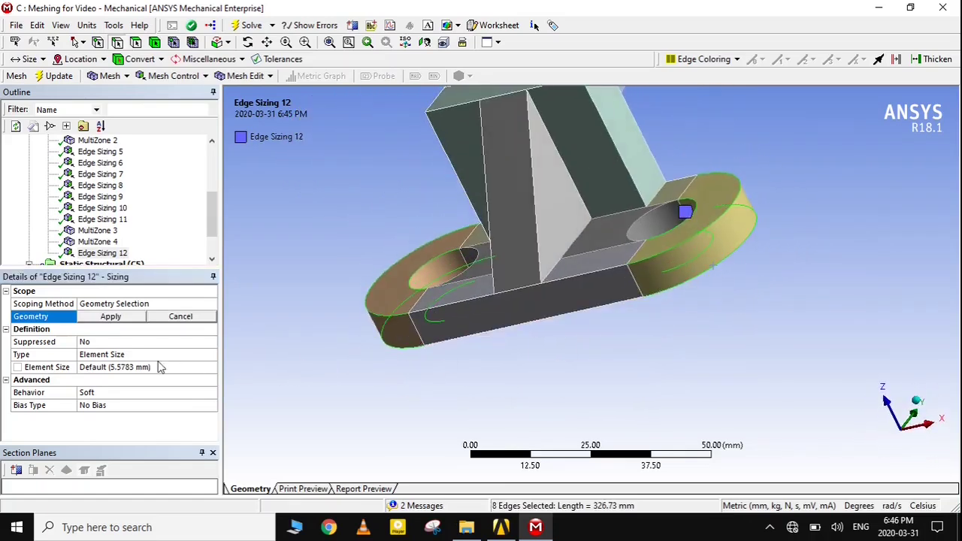
click(120, 320)
Define the rounded ends' edge sizing by Number of Divisions and set it to 15
click(142, 355)
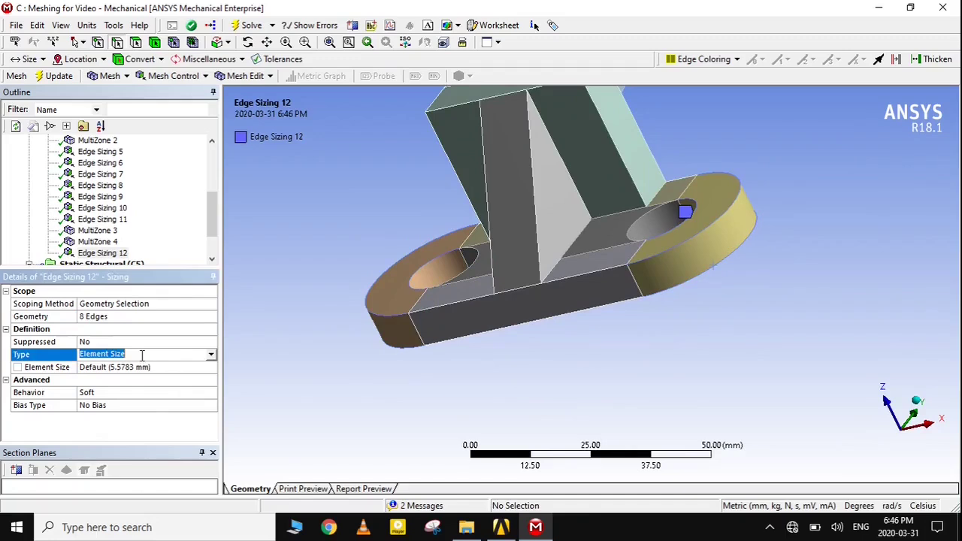
scroll(628, 351, down, 2)
middle_drag(627, 351, 382, 366)
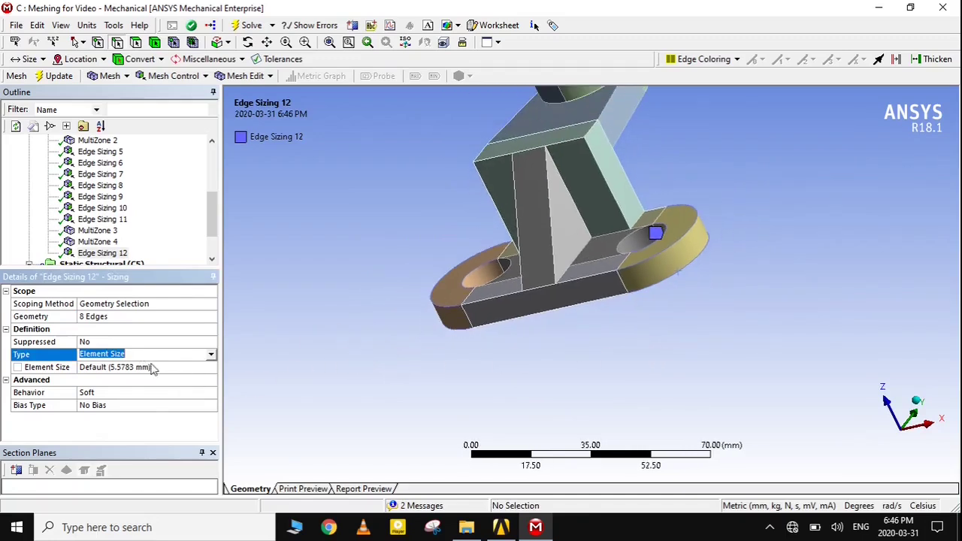
click(127, 378)
click(111, 367)
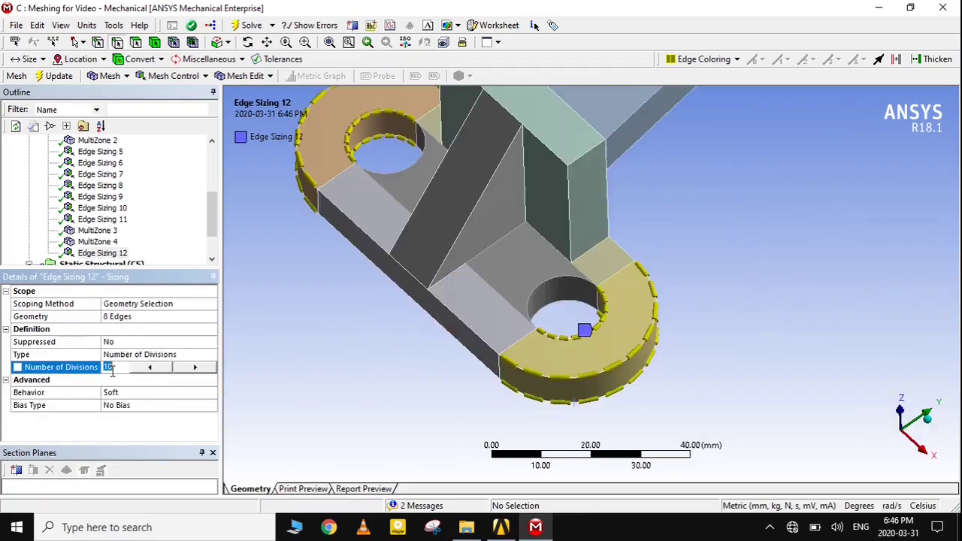
key(Return)
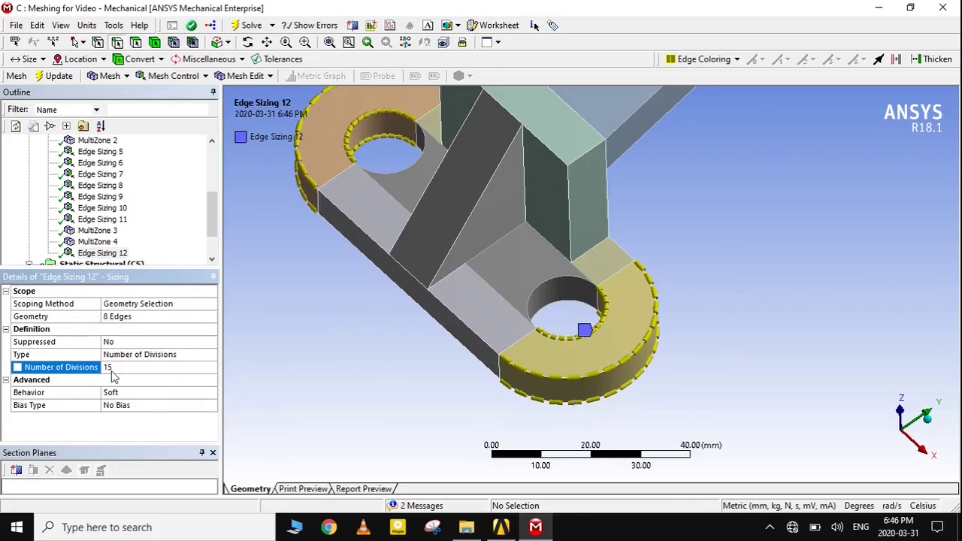
double_click(127, 398)
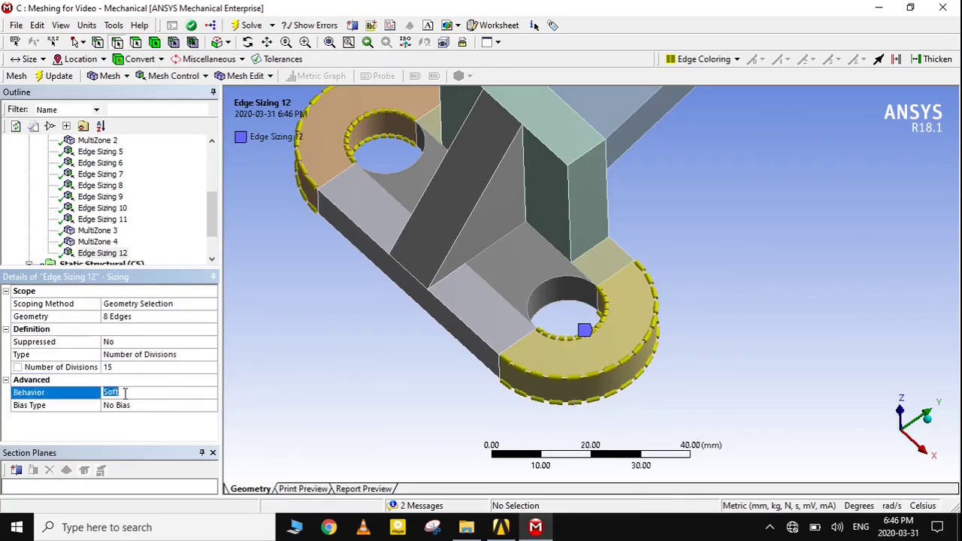
Insert a mesh method scoped to the two rounded end bodies and set it to MultiZone
scroll(120, 180, up, 2)
right_click(63, 142)
mouse_move(133, 158)
click(300, 155)
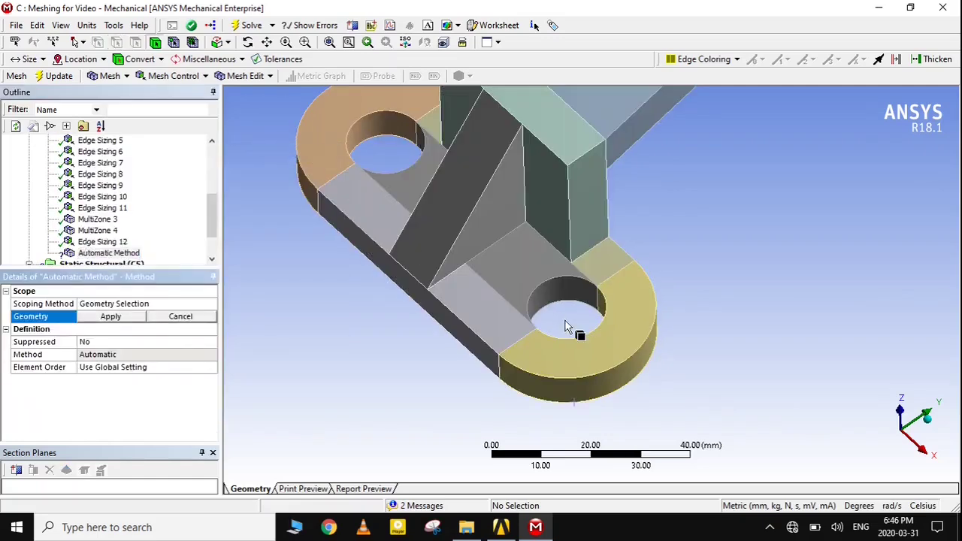
click(568, 327)
ctrl+click(333, 150)
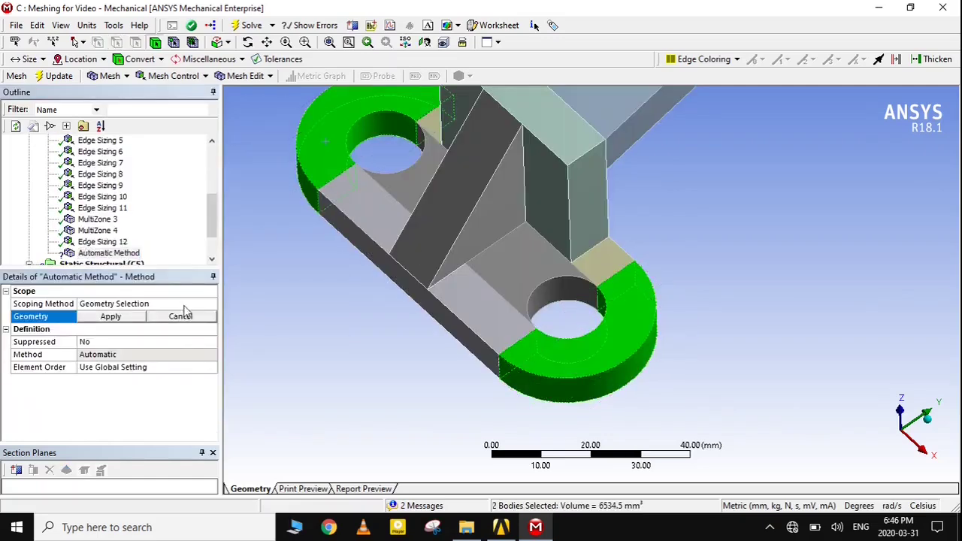
click(110, 316)
click(168, 358)
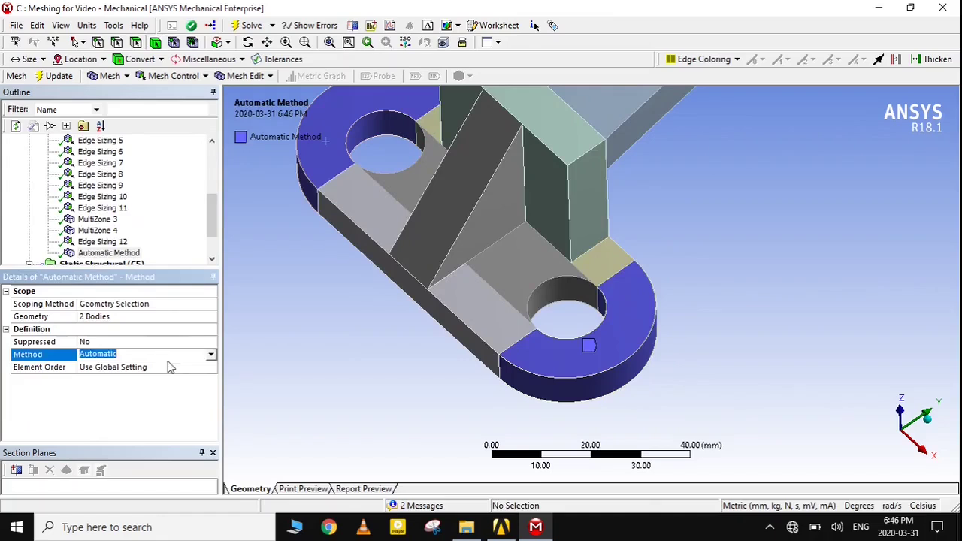
click(211, 356)
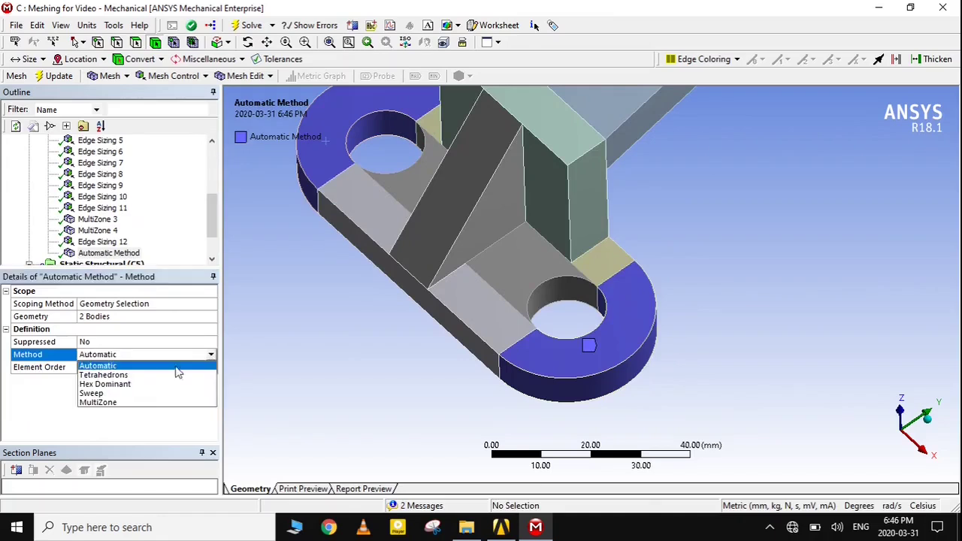
click(112, 403)
Set the rounded ends' MultiZone surface mesh method to Pave and its free mesh type to Hexa Core
click(173, 379)
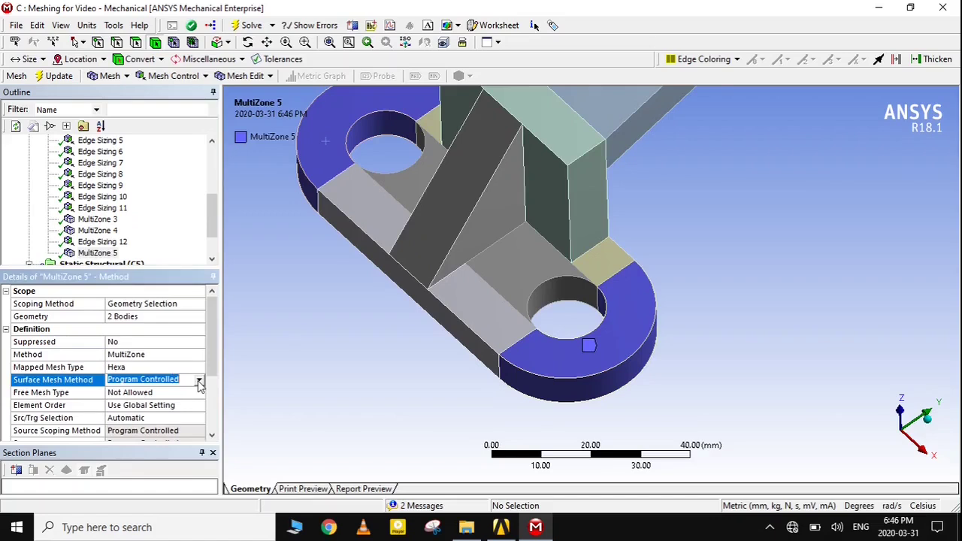
click(199, 383)
click(150, 400)
scroll(147, 380, down, 1)
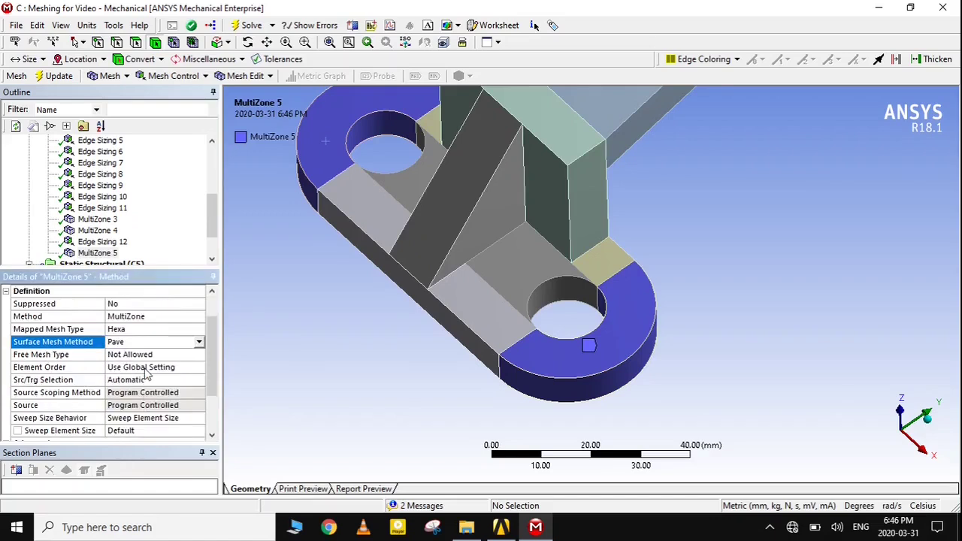
click(148, 355)
click(199, 354)
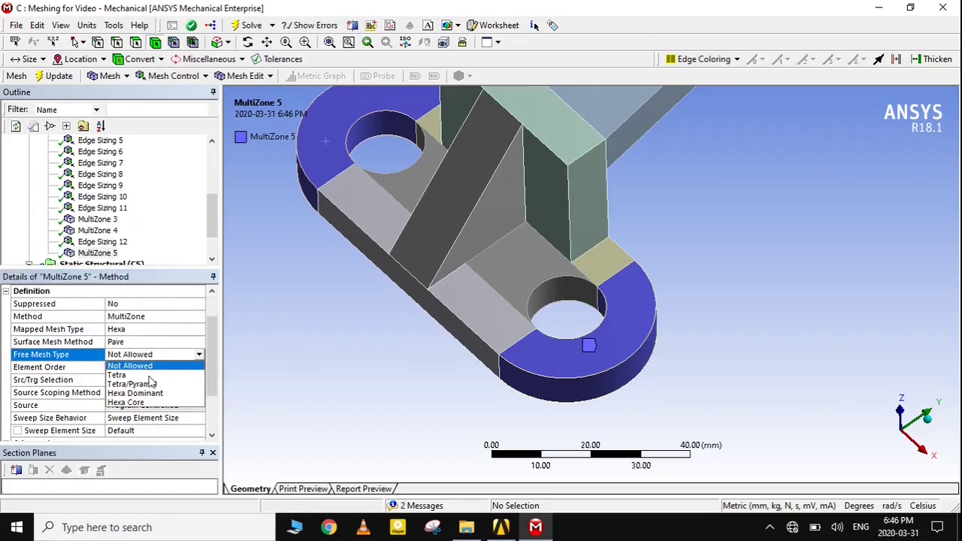
click(142, 400)
scroll(138, 382, down, 1)
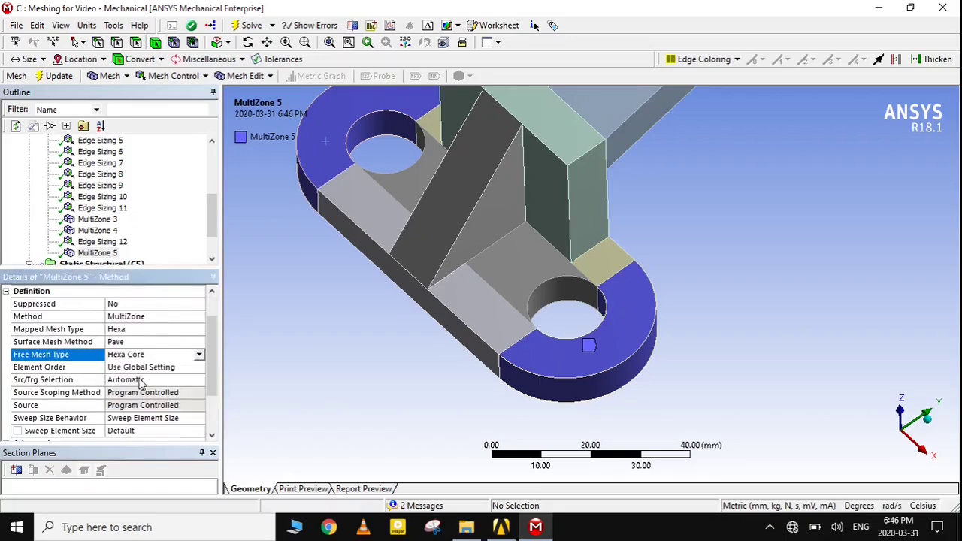
Switch the rounded ends' MultiZone to Manual Source and assign the cylindrical hole faces of both ends as its source
click(140, 380)
click(200, 384)
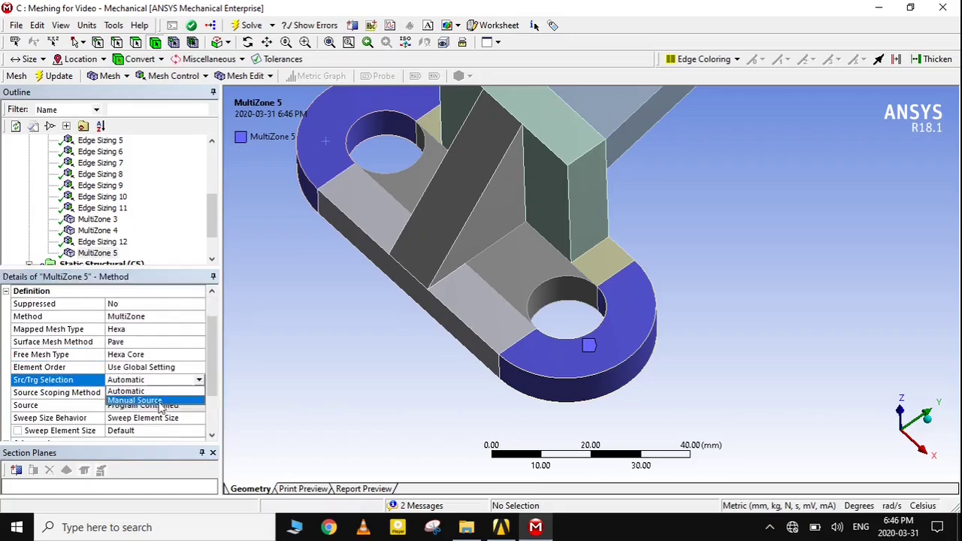
click(155, 402)
scroll(156, 406, down, 1)
click(154, 367)
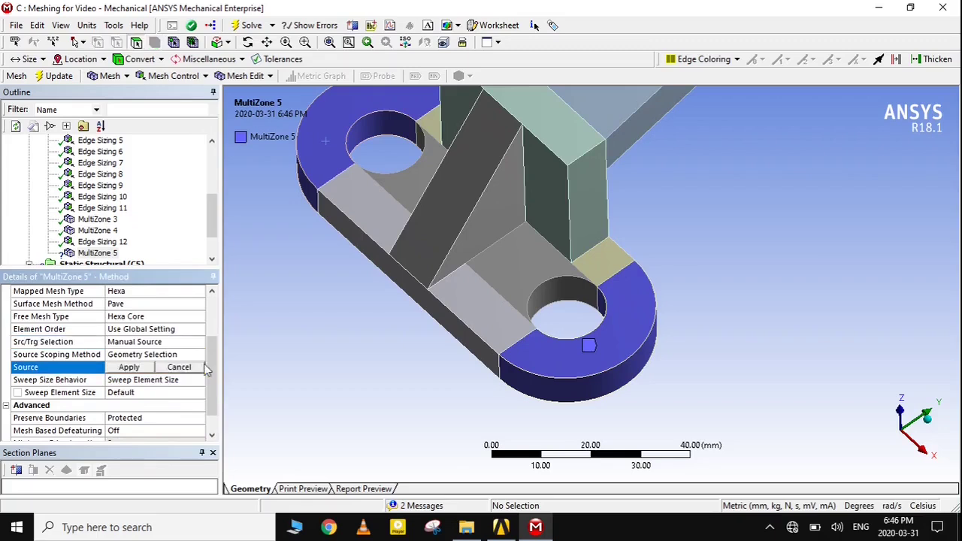
click(372, 138)
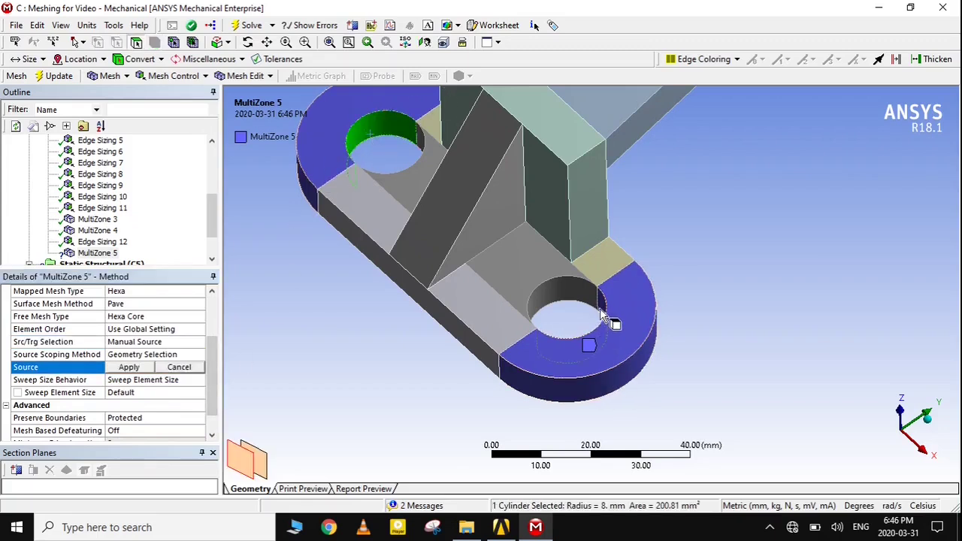
ctrl+click(595, 333)
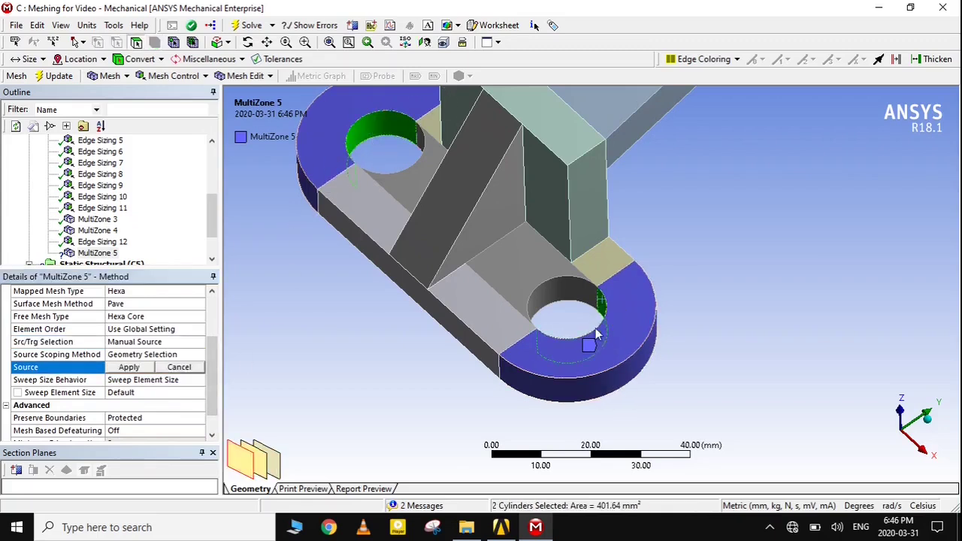
click(128, 367)
Generate the mesh for the rounded end bodies and close the message list
scroll(96, 186, up, 4)
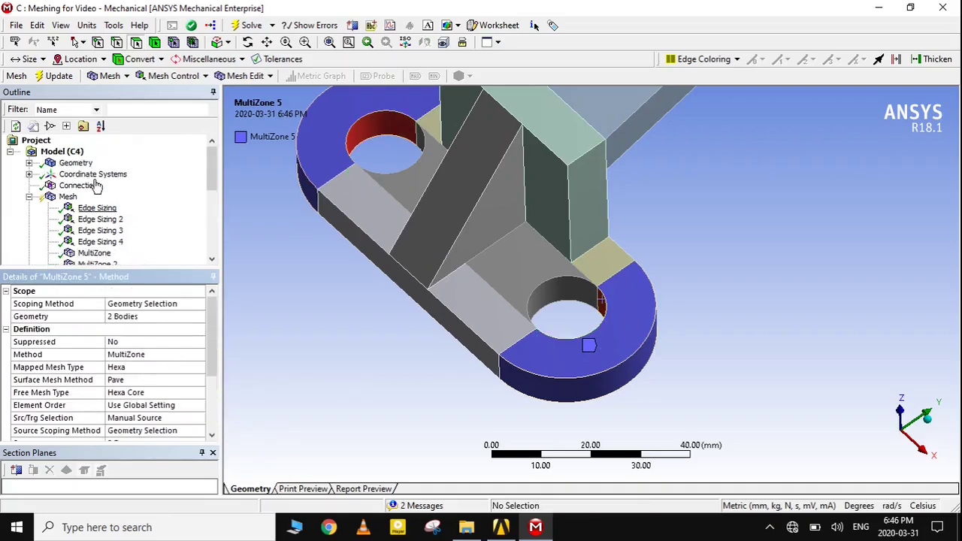
right_click(67, 197)
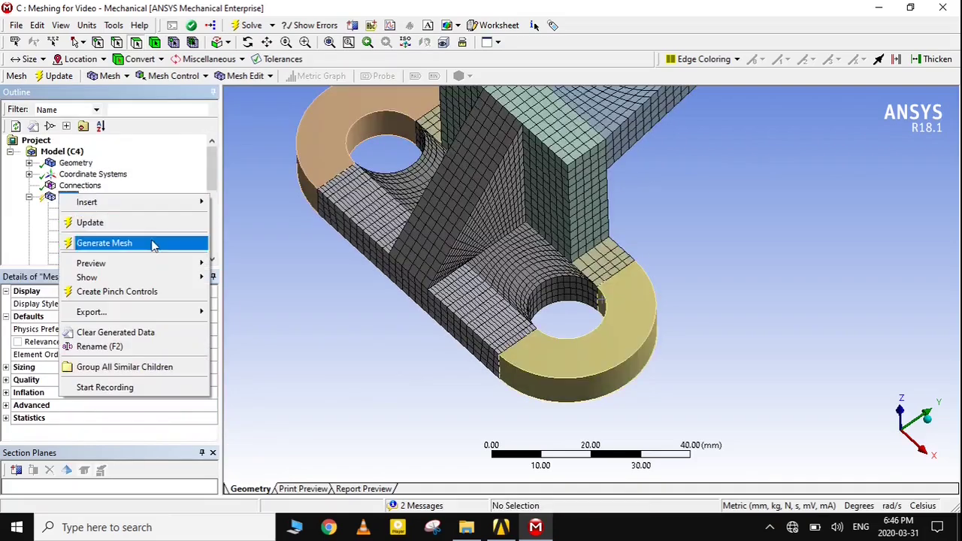
click(153, 245)
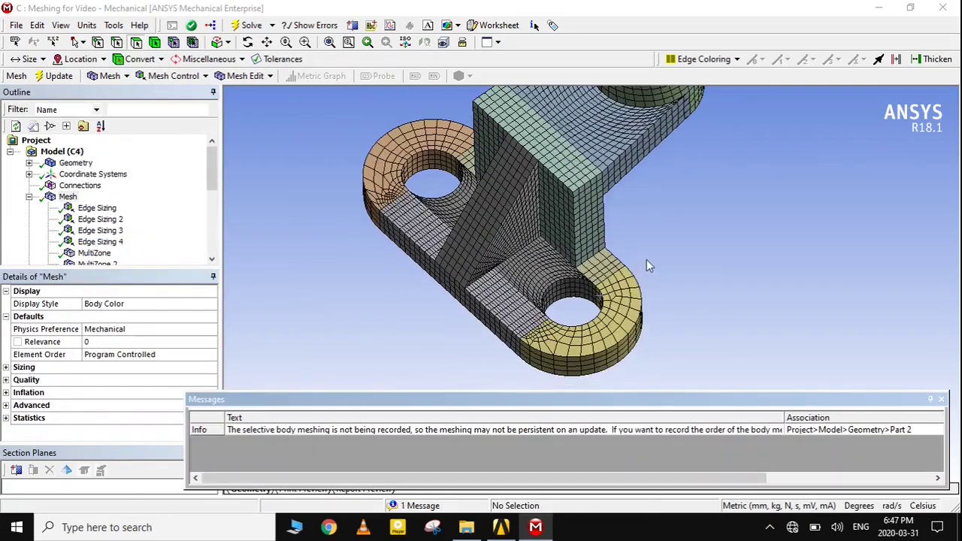
click(940, 400)
scroll(598, 322, up, 1)
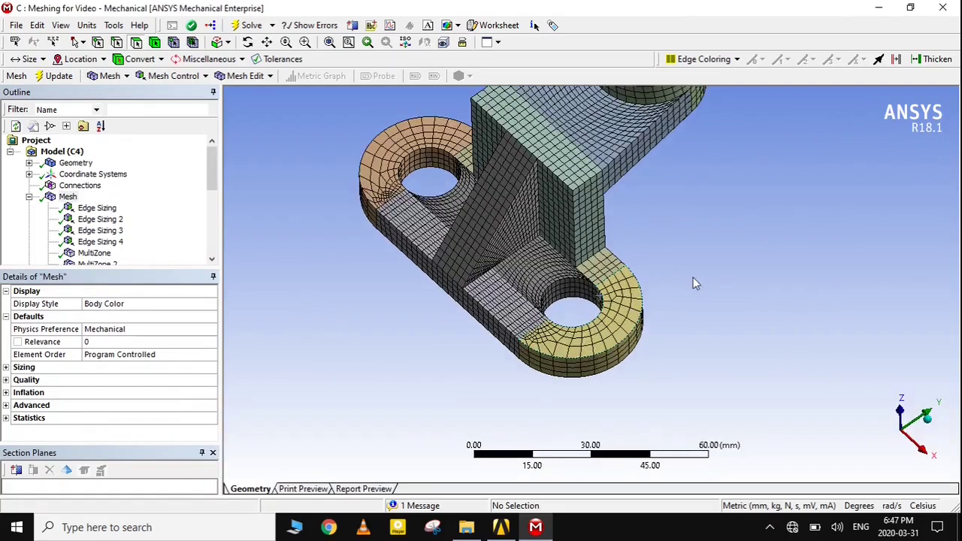
Examine the mesh on the base's rounded ends, especially the irregular elements beside the hole where the end meets the base strip
middle_drag(676, 327, 643, 406)
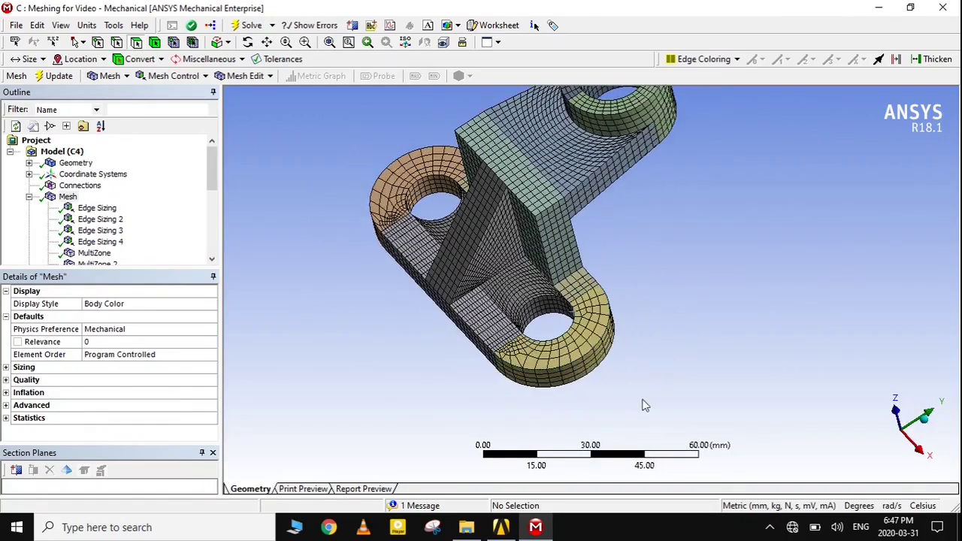
click(248, 42)
drag(566, 340, 731, 333)
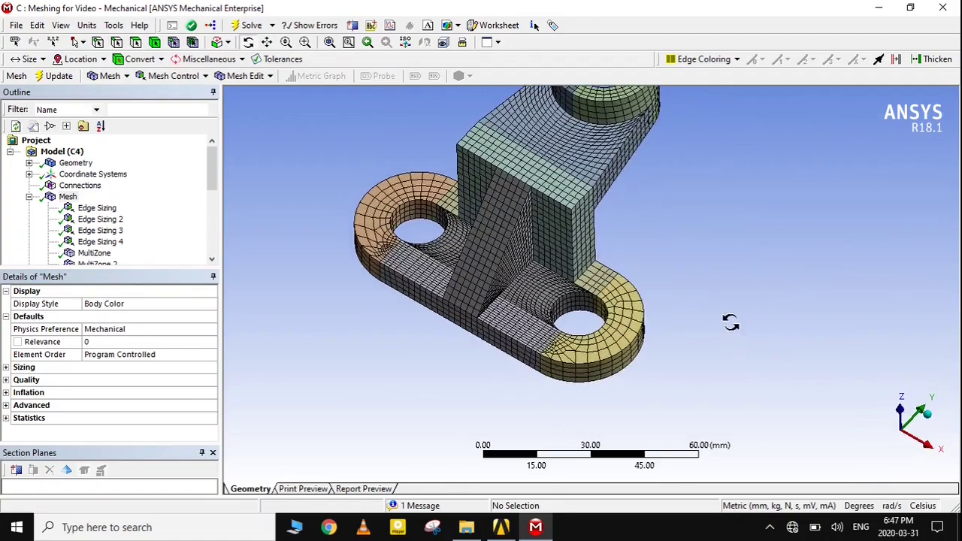
scroll(642, 333, up, 2)
click(267, 42)
drag(594, 387, 662, 342)
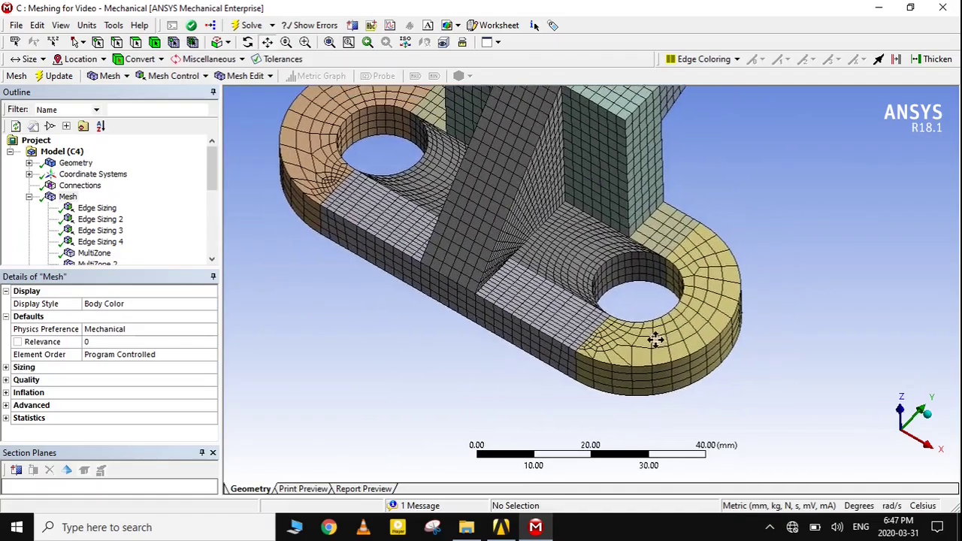
scroll(629, 360, up, 3)
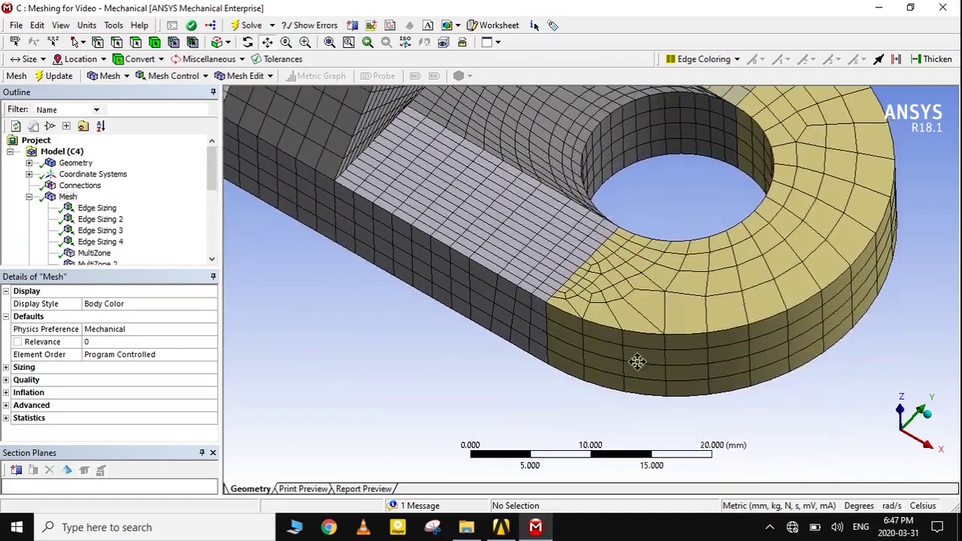
scroll(658, 256, down, 1)
drag(664, 228, 581, 281)
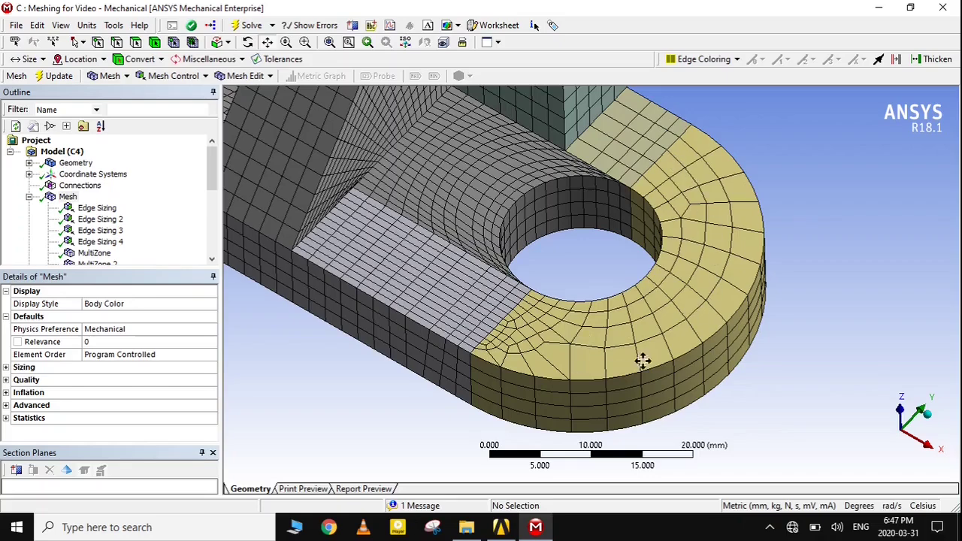
scroll(471, 288, up, 2)
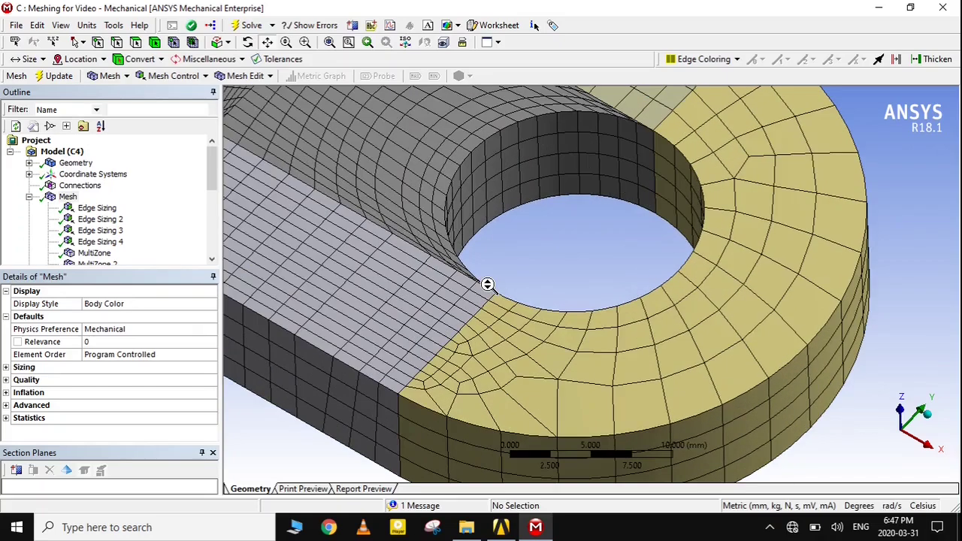
scroll(414, 279, down, 3)
middle_drag(455, 273, 640, 359)
Suppress the two rounded end bodies and the two small blocks beside the upright plate
click(635, 335)
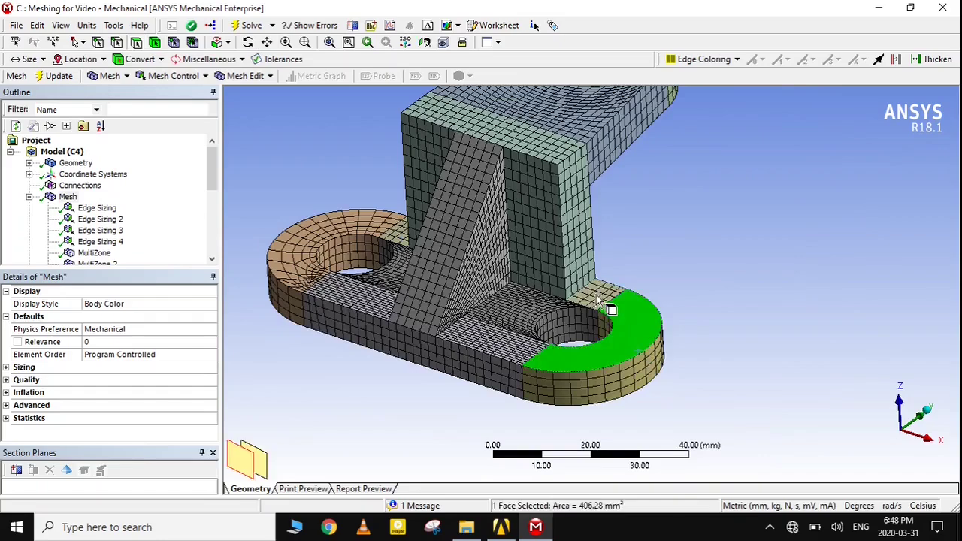
ctrl+click(590, 300)
ctrl+click(338, 242)
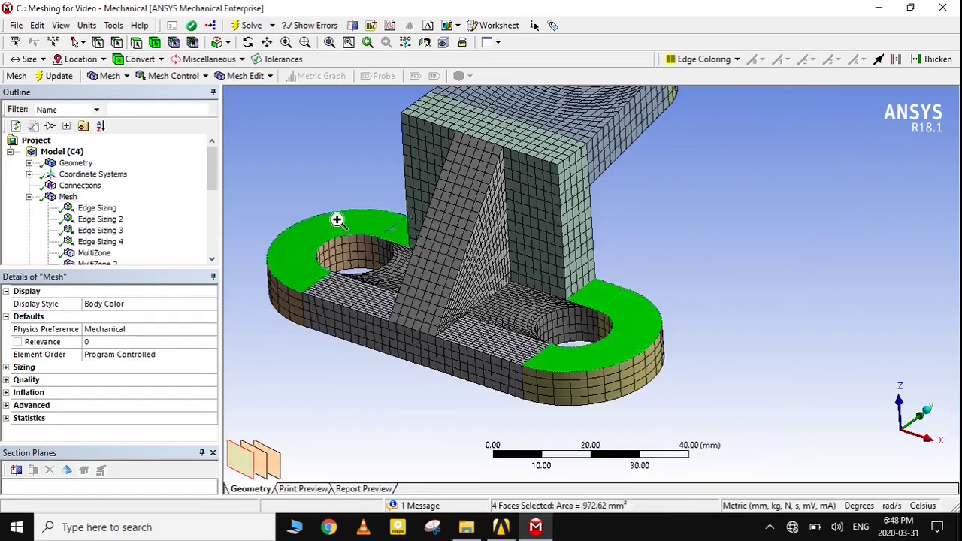
right_click(337, 217)
click(383, 273)
middle_drag(646, 300, 629, 284)
scroll(630, 284, down, 5)
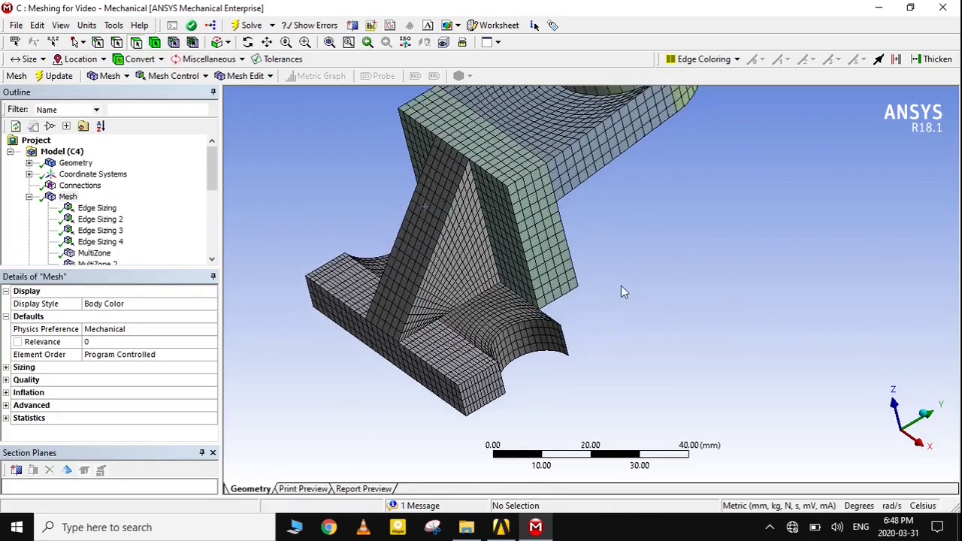
Set the number of divisions of Edge Sizing 7, on the upright plate's two short top edges, to 13
scroll(187, 221, down, 5)
scroll(188, 221, up, 1)
click(100, 162)
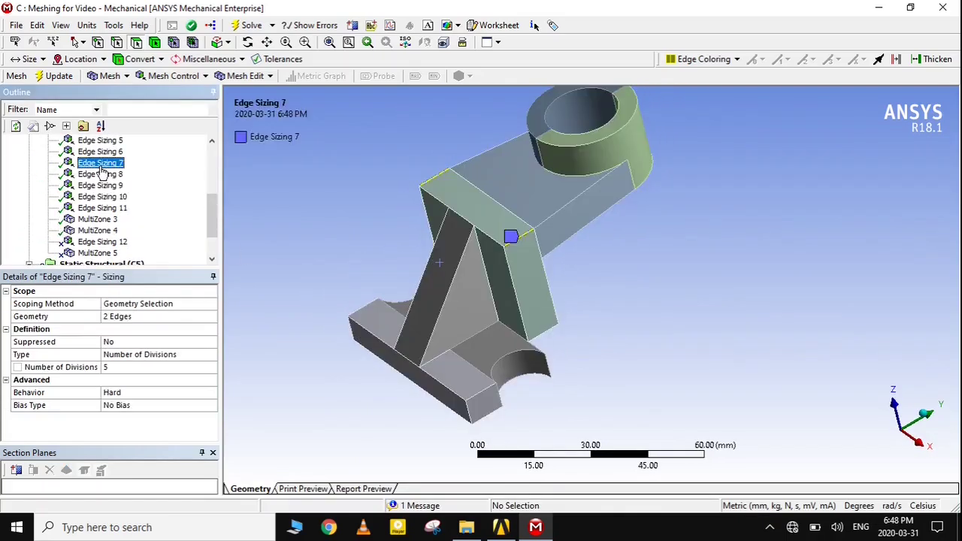
click(135, 367)
text(13)
key(Return)
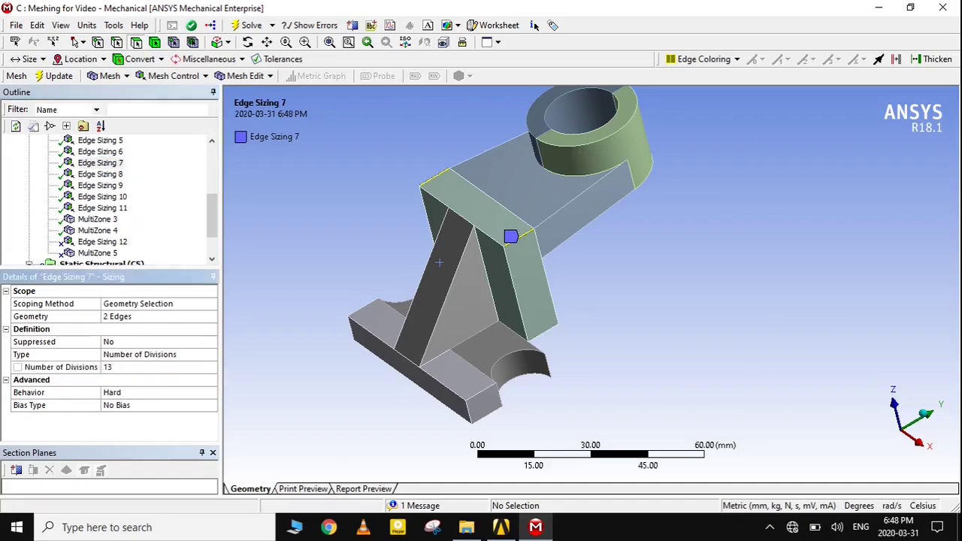
Regenerate the mesh for the unsuppressed bodies with the finer plate thickness and close the message list
scroll(112, 203, up, 5)
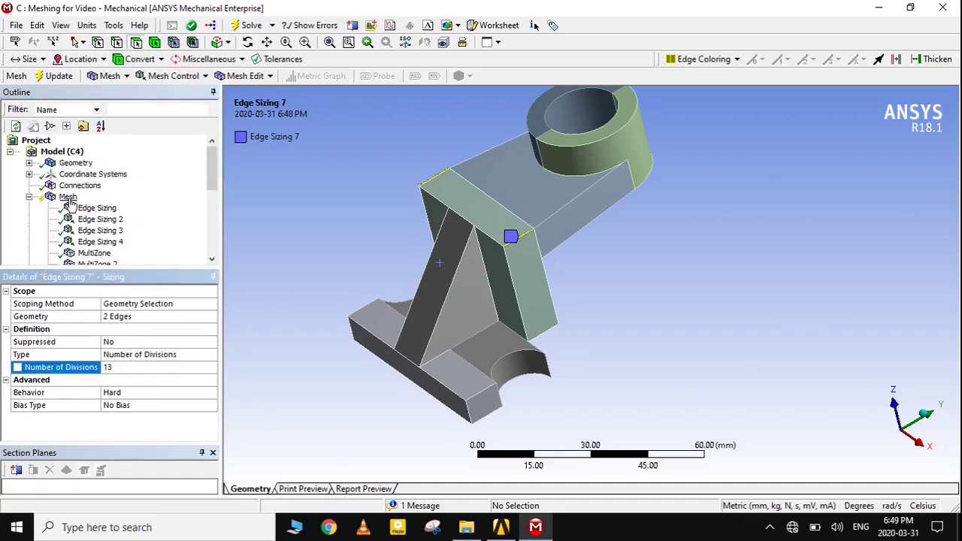
click(68, 196)
right_click(68, 198)
click(142, 228)
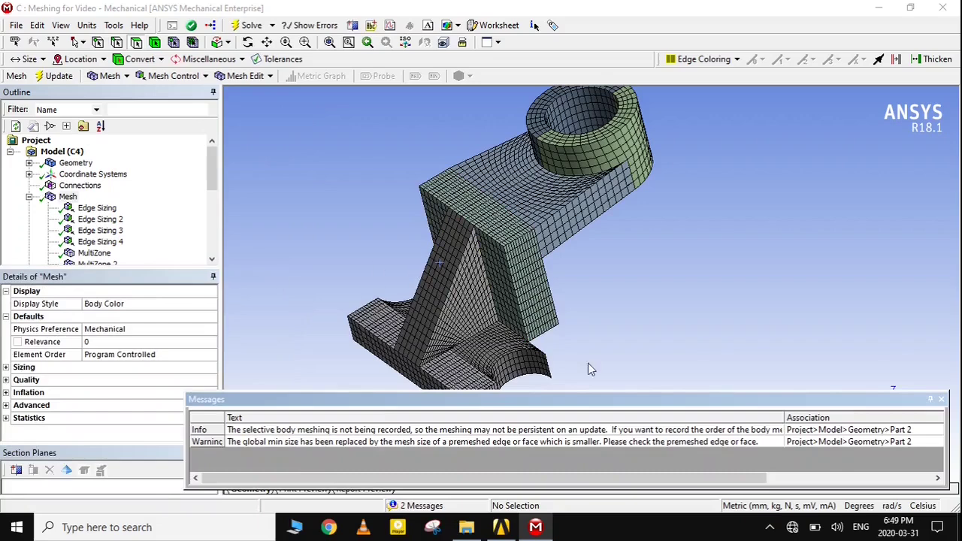
click(942, 399)
scroll(549, 276, up, 2)
middle_drag(549, 276, 566, 368)
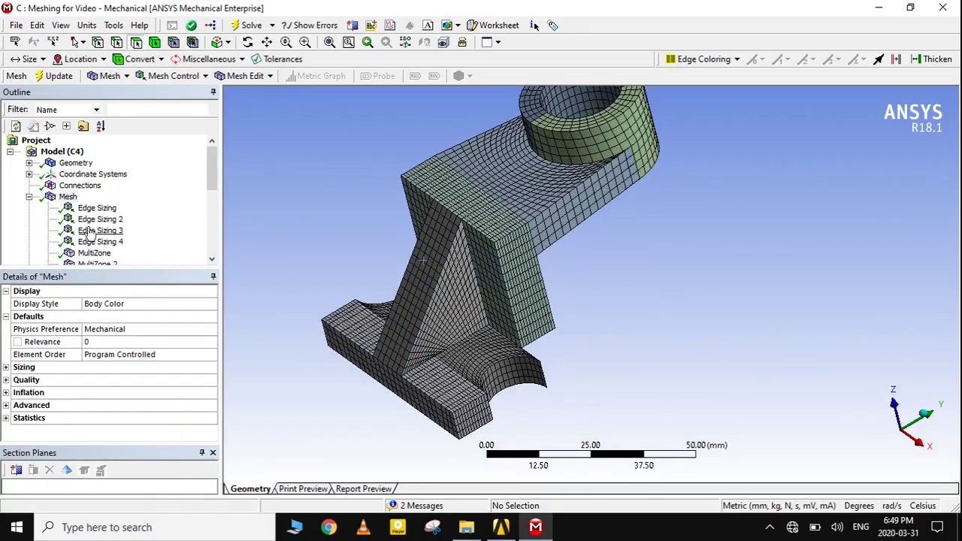
Unsuppress all bodies of the bracket
scroll(129, 218, down, 3)
scroll(113, 210, up, 4)
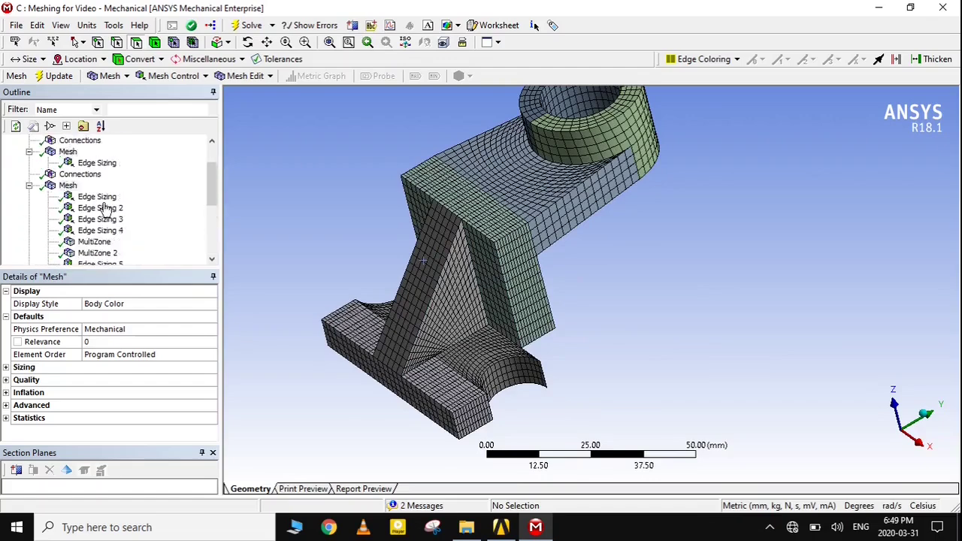
scroll(338, 258, down, 1)
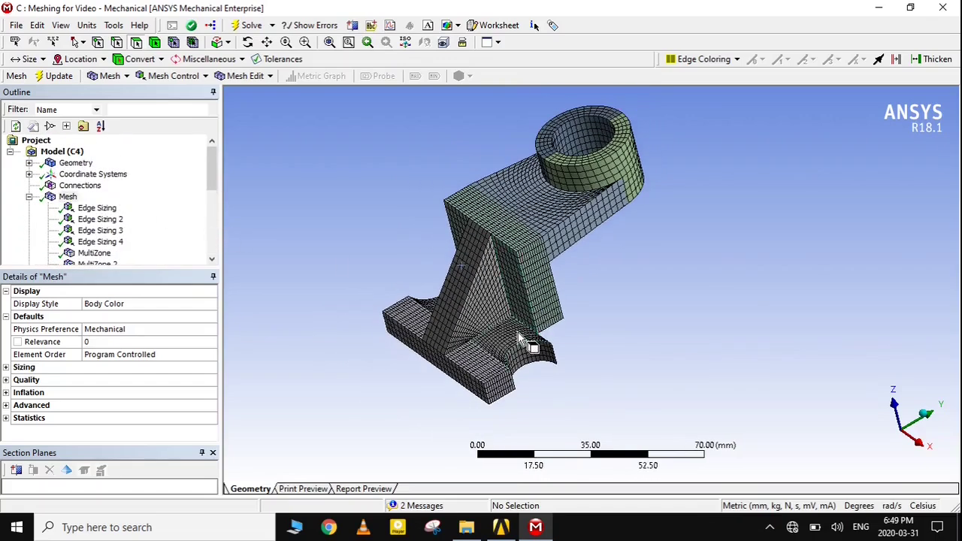
click(507, 279)
right_click(508, 279)
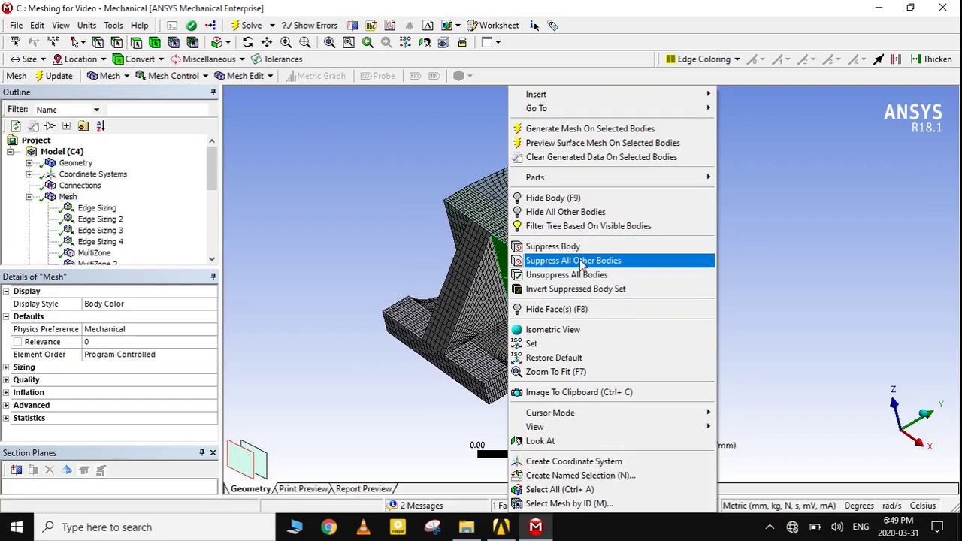
click(576, 275)
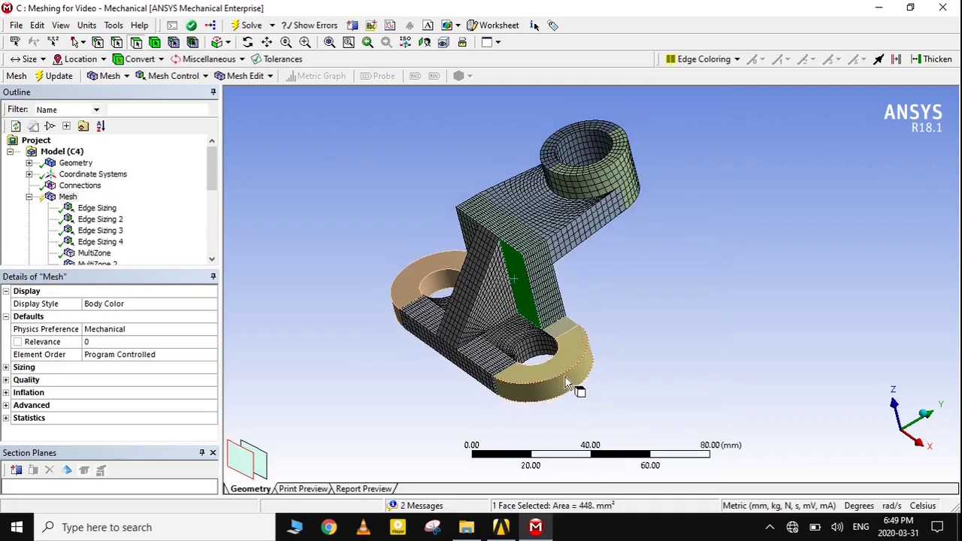
Suppress only the two rounded end bodies, leaving the small blocks beside the upright plate active
click(565, 381)
ctrl+click(419, 282)
right_click(419, 282)
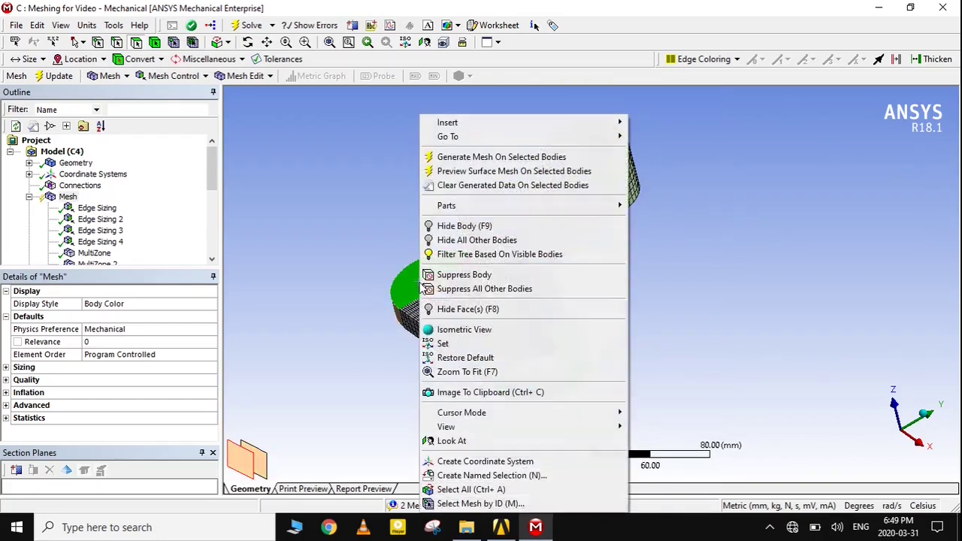
click(481, 275)
middle_drag(511, 278, 602, 363)
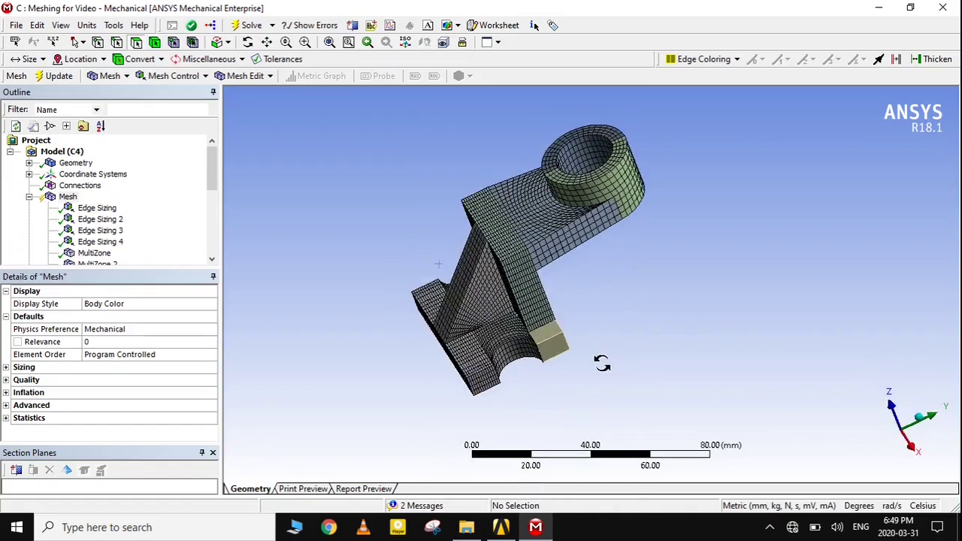
middle_drag(318, 284, 404, 276)
scroll(403, 279, up, 2)
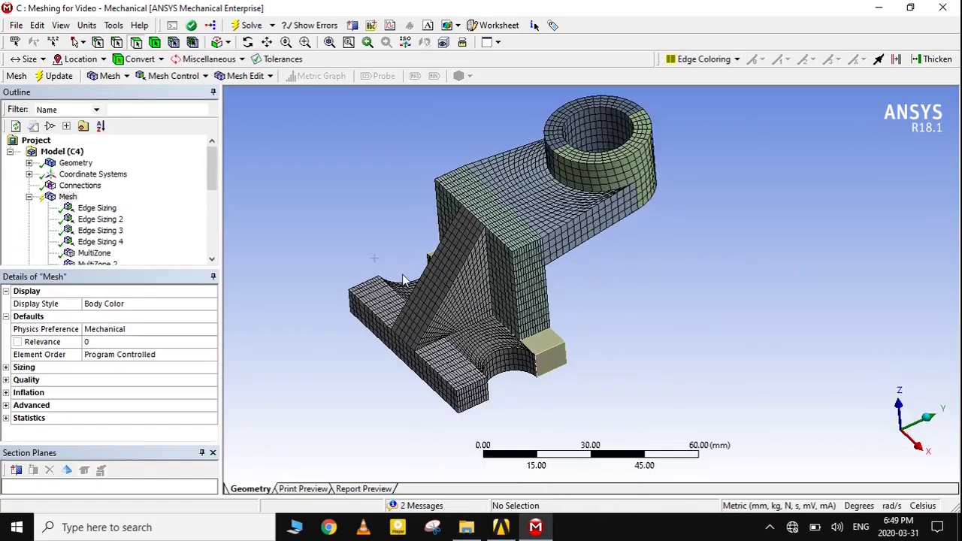
Generate the mesh for the two small blocks under the upright plate and close the message list
right_click(67, 197)
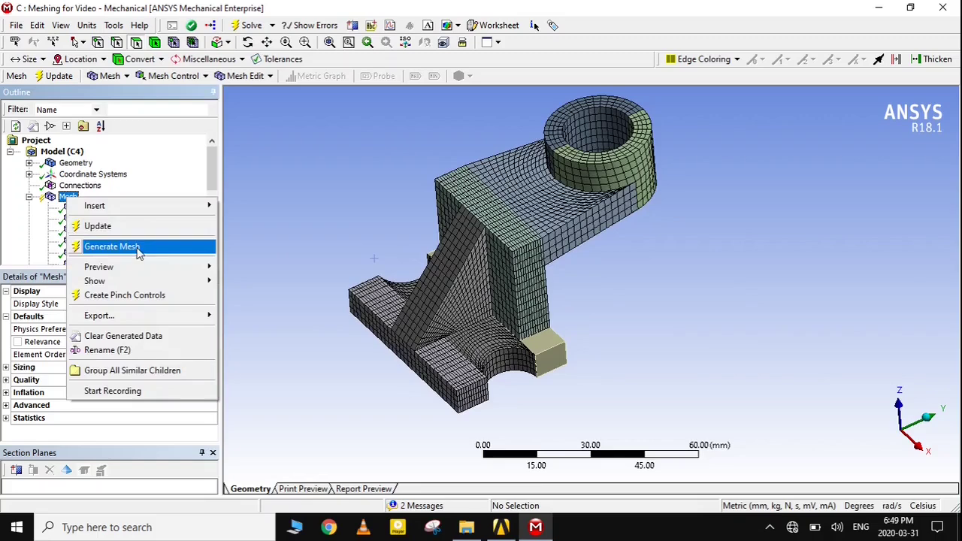
click(135, 247)
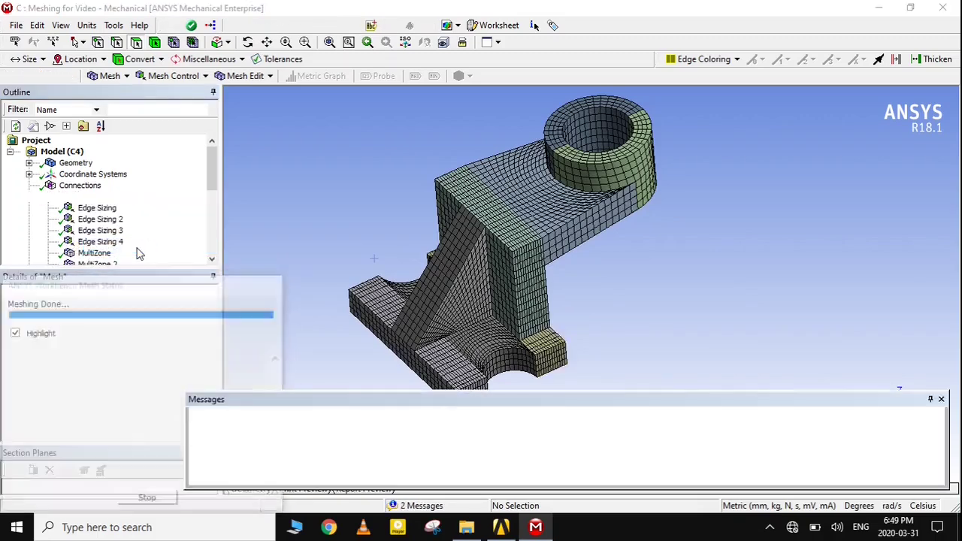
click(940, 399)
Unsuppress all bodies to bring the two rounded ends back into the model
scroll(579, 304, up, 3)
click(579, 304)
right_click(585, 308)
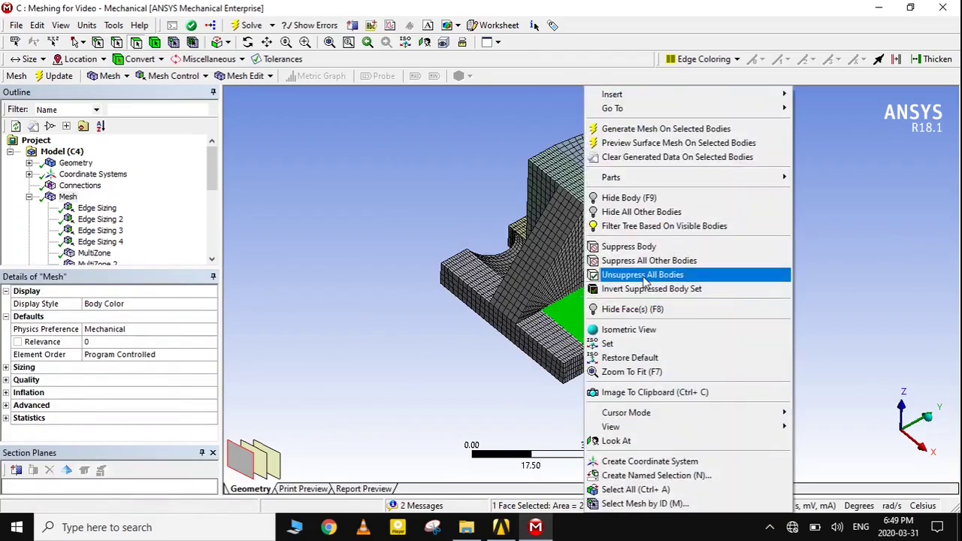
click(643, 275)
Review the rounded ends' Edge Sizing 12 and MultiZone 5 settings, generate the mesh for both ends, and close the message list
scroll(107, 208, down, 4)
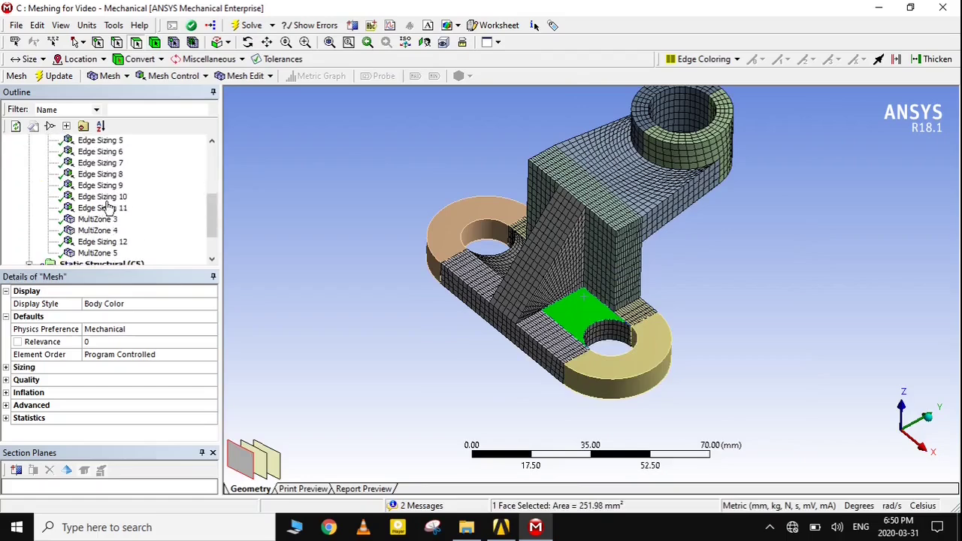
scroll(107, 208, down, 1)
click(104, 208)
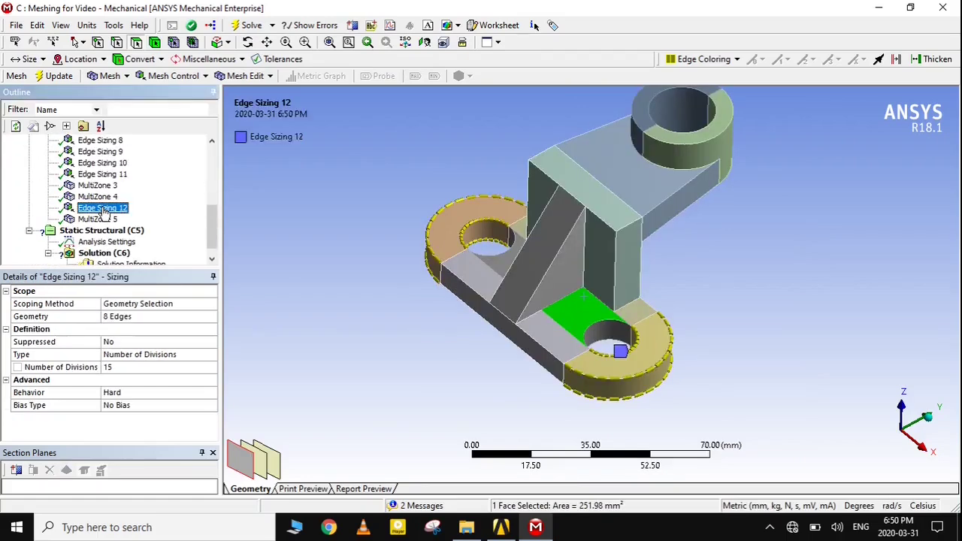
click(104, 219)
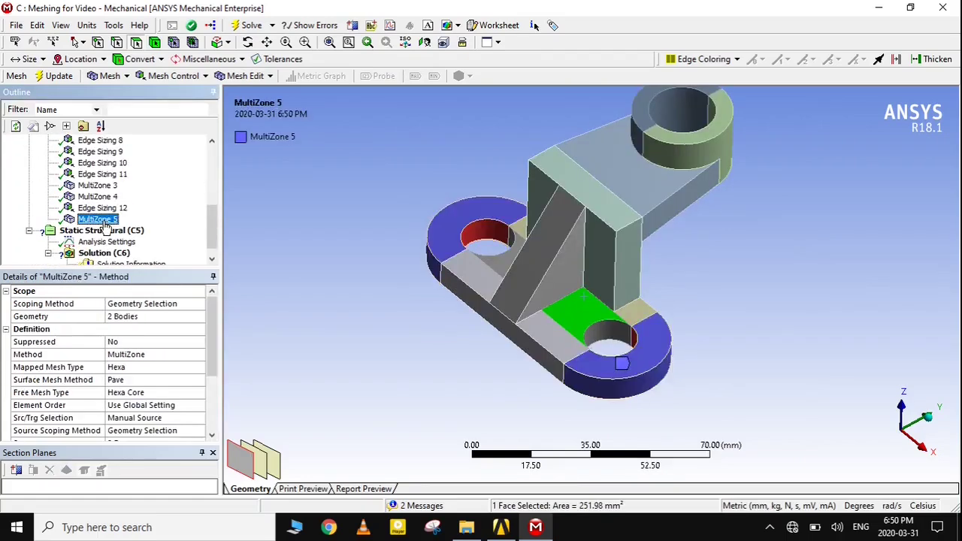
scroll(105, 218, up, 5)
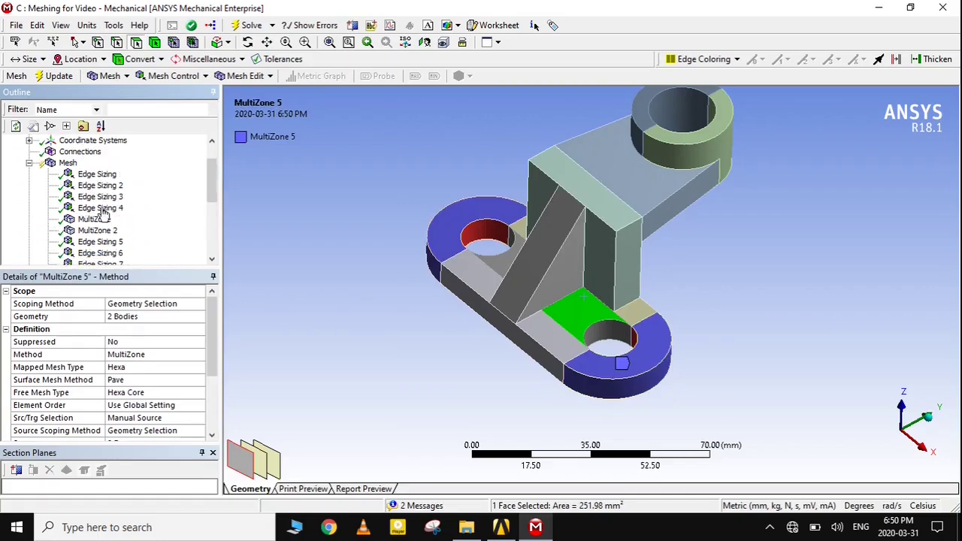
right_click(67, 165)
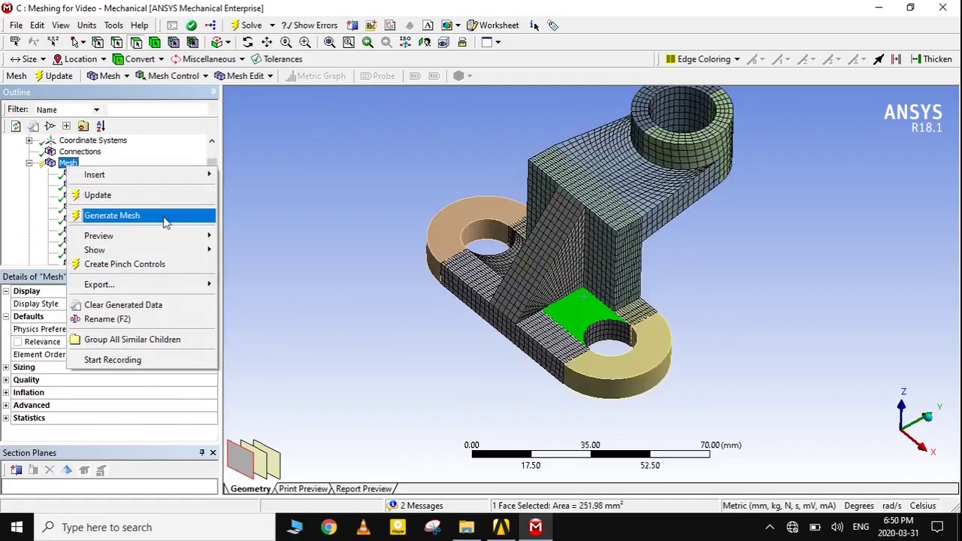
click(165, 219)
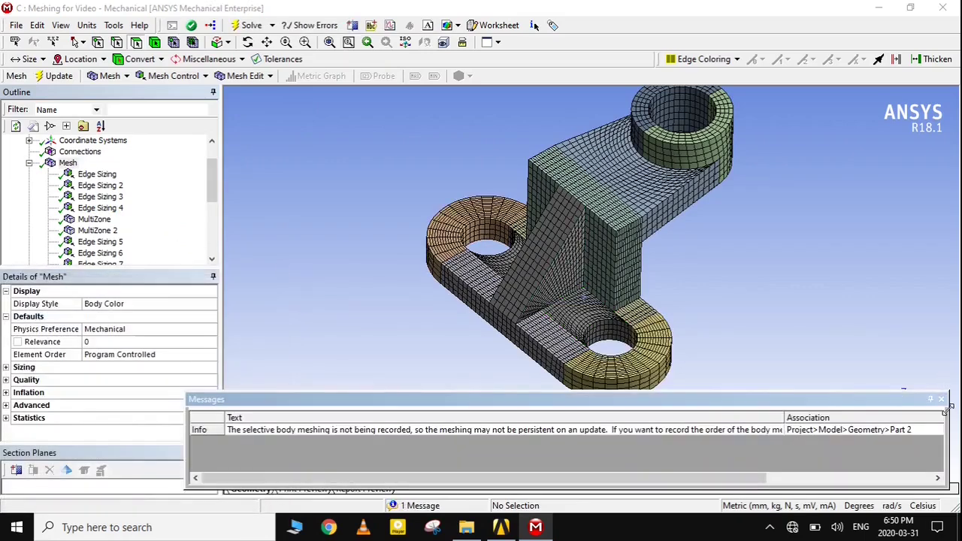
click(941, 399)
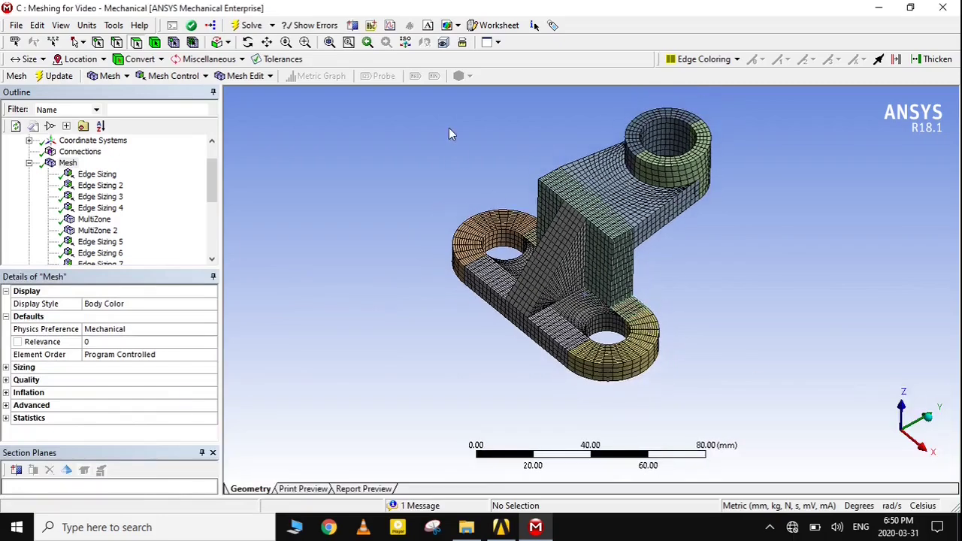
Examine the regenerated mesh around the rounded ends' holes and across the whole bracket
click(267, 42)
drag(562, 252, 623, 215)
scroll(486, 382, up, 4)
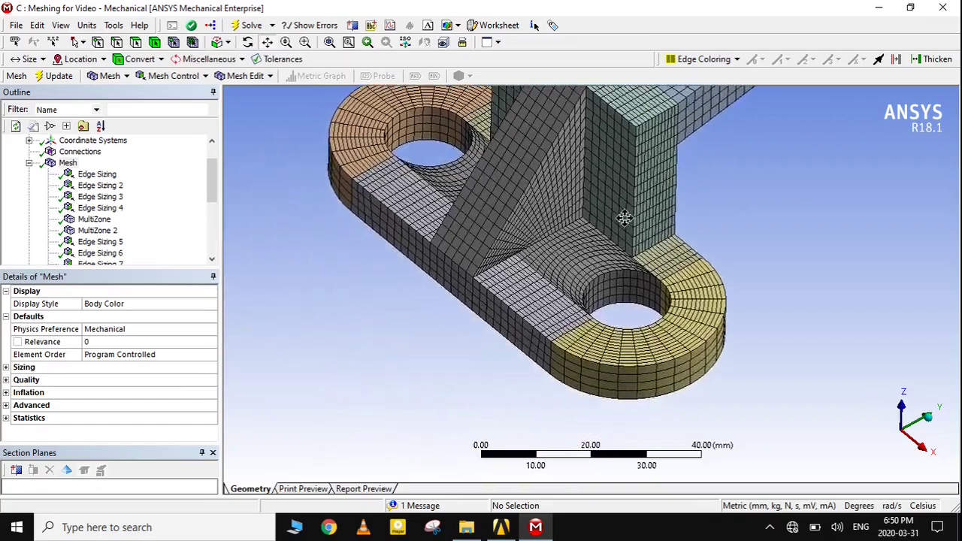
scroll(647, 356, up, 3)
drag(683, 365, 800, 279)
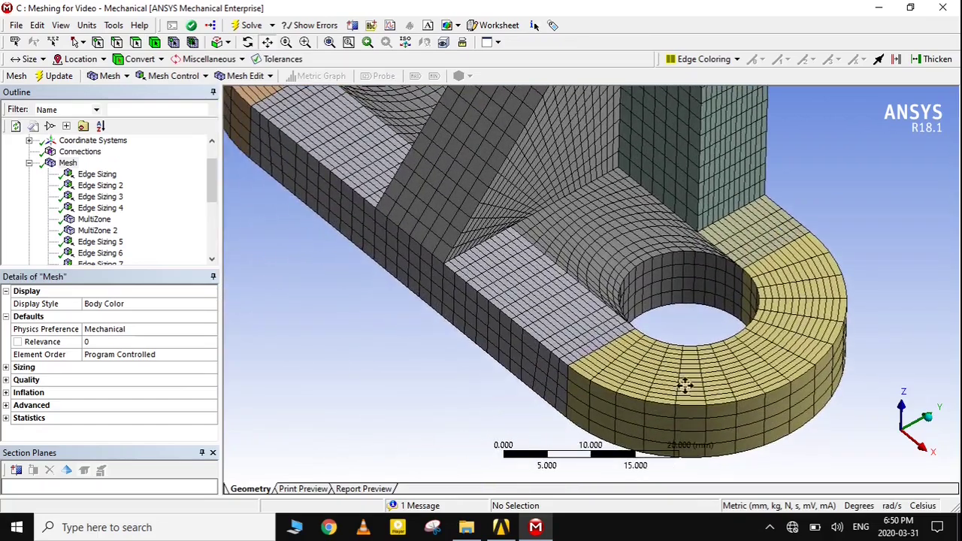
middle_drag(600, 219, 451, 365)
scroll(453, 330, down, 5)
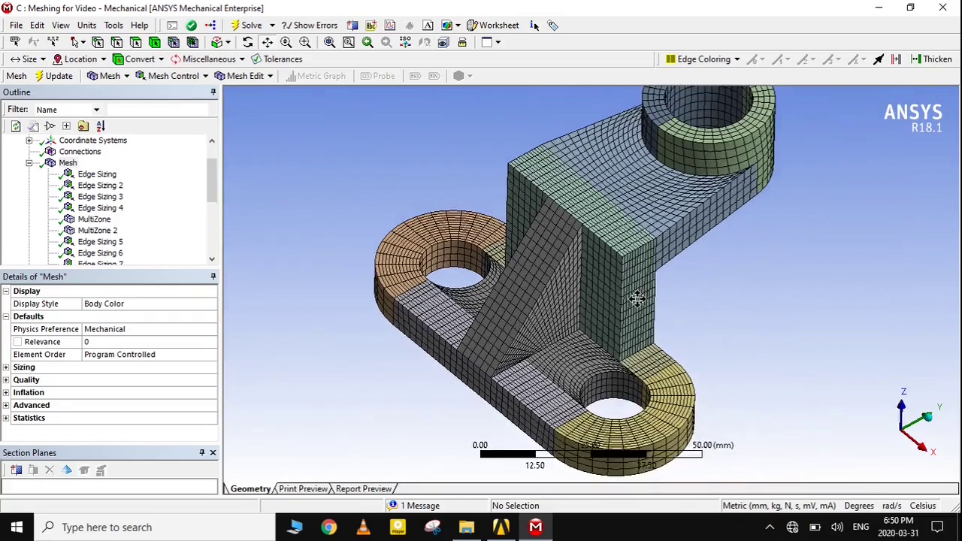